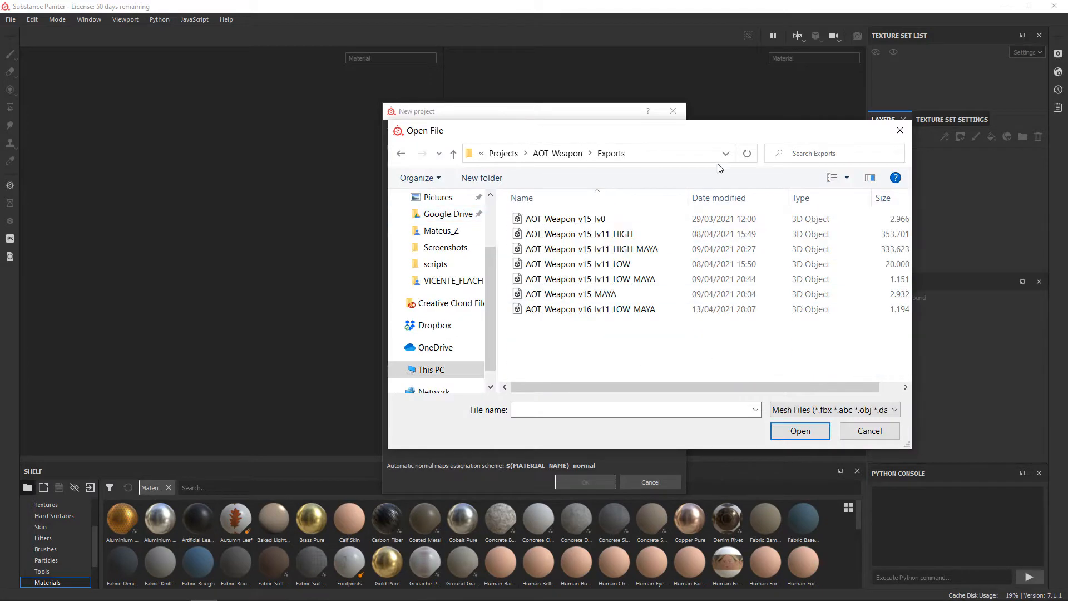
Create a project from AOT_Weapon_v16_lv11_LOW_MAYA.fbx with the UV Tile workflow, converting UV tiles into individual texture sets
{"action": "left_click", "coordinate": [812, 432]}
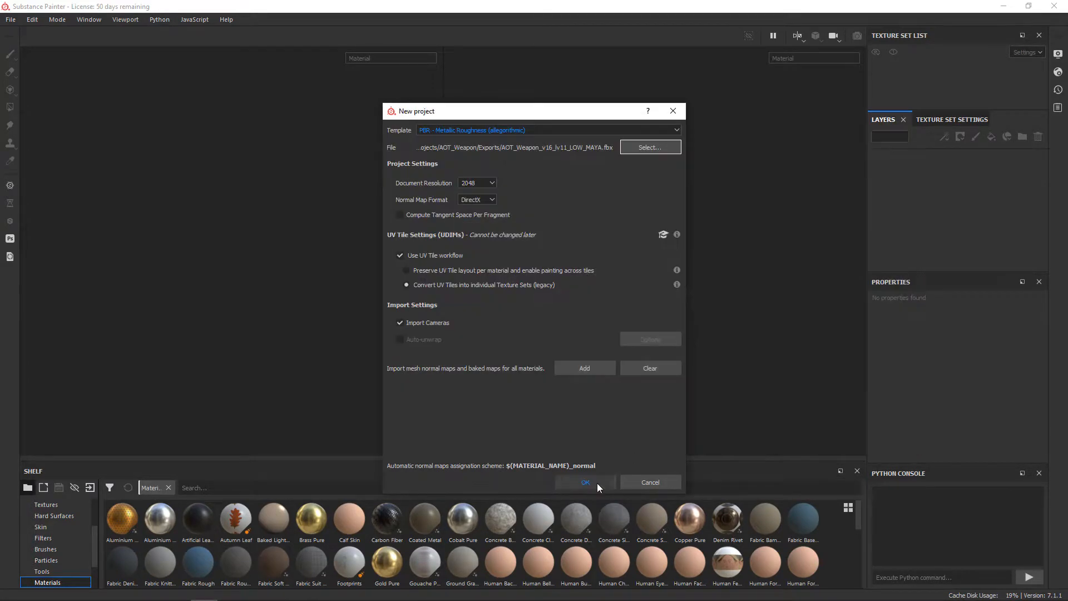
{"action": "key", "text": "Return"}
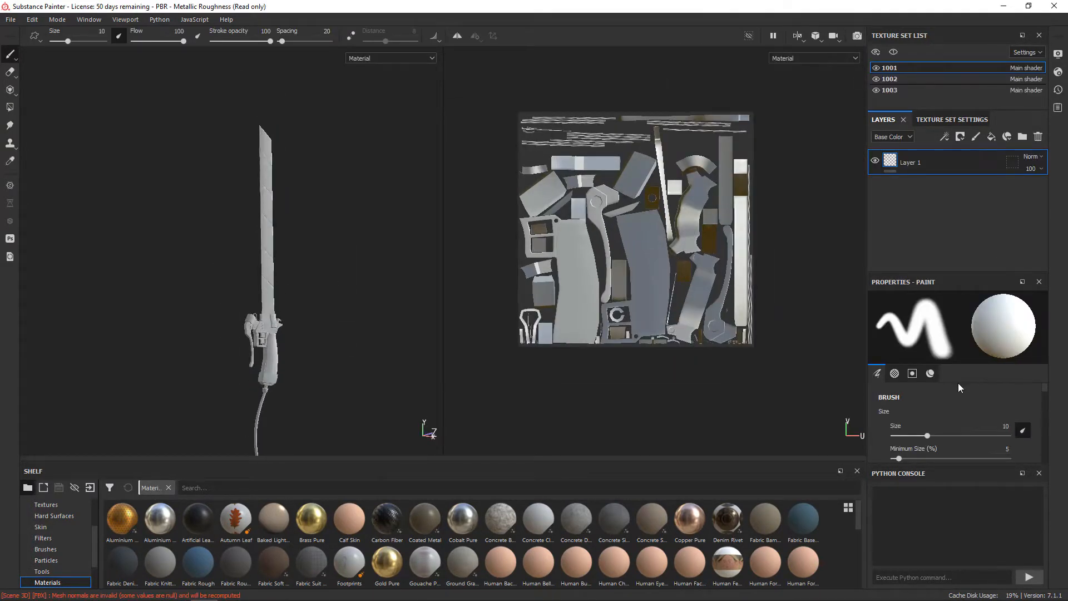
Bake all mesh maps for all texture sets using AOT_Weapon_v15_lv11_HIGH_MAYA as the high definition mesh
{"action": "left_click", "coordinate": [946, 103]}
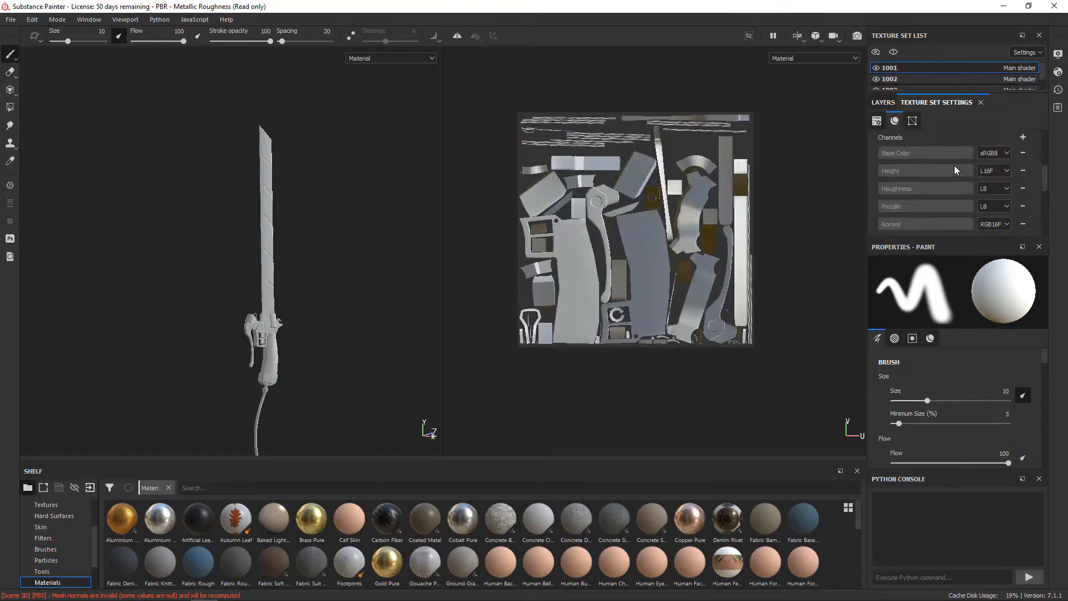
{"action": "scroll", "coordinate": [954, 165], "scroll_direction": "down", "scroll_amount": 5}
{"action": "left_click", "coordinate": [999, 182]}
{"action": "left_click", "coordinate": [821, 200]}
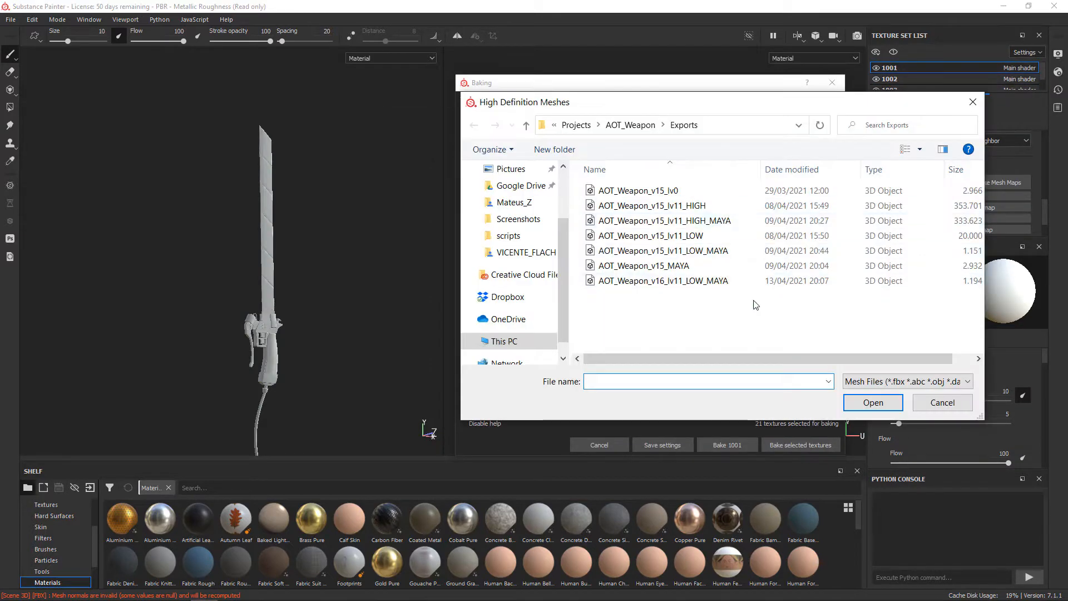
{"action": "left_click", "coordinate": [665, 221]}
{"action": "left_click", "coordinate": [894, 398]}
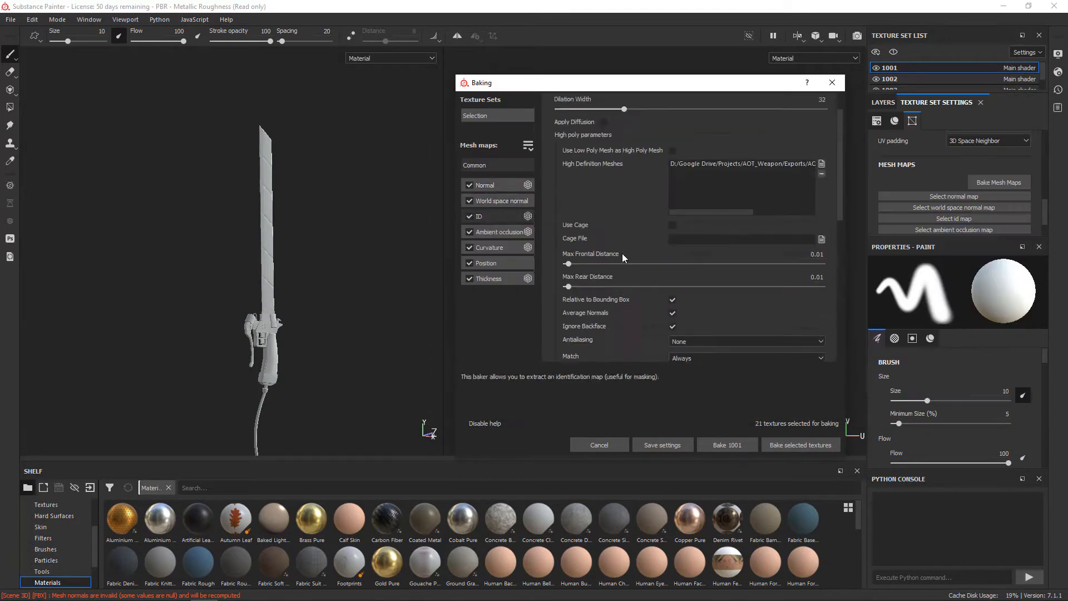
{"action": "left_click", "coordinate": [793, 445]}
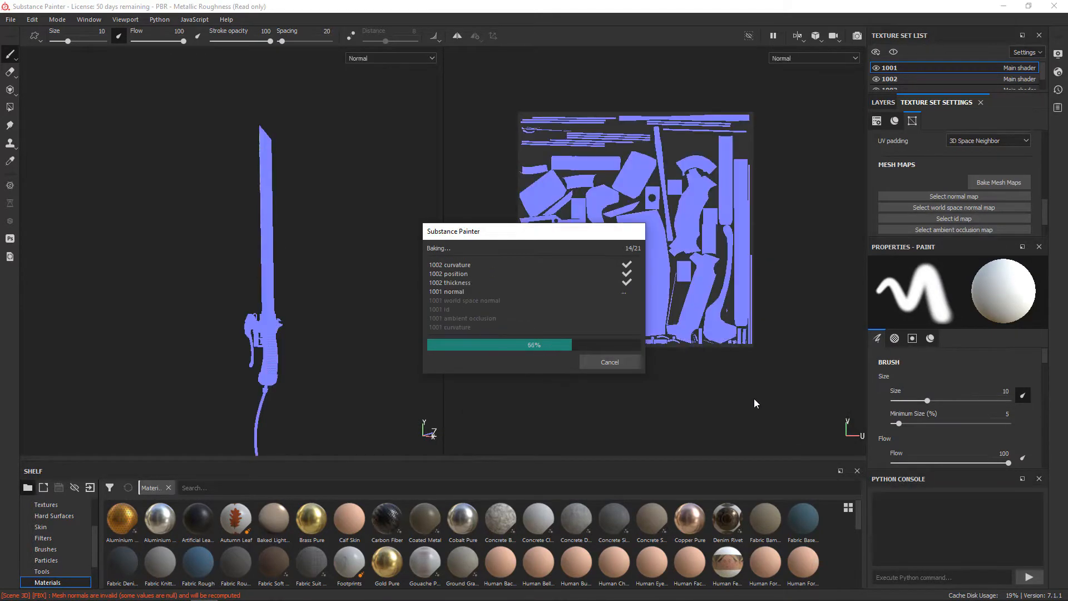
Check the baked handle and cable, change the baking output size, and rebake the mesh maps for all texture sets
{"action": "right_click_drag", "start_coordinate": [400, 344], "coordinate": [327, 410], "text": "alt"}
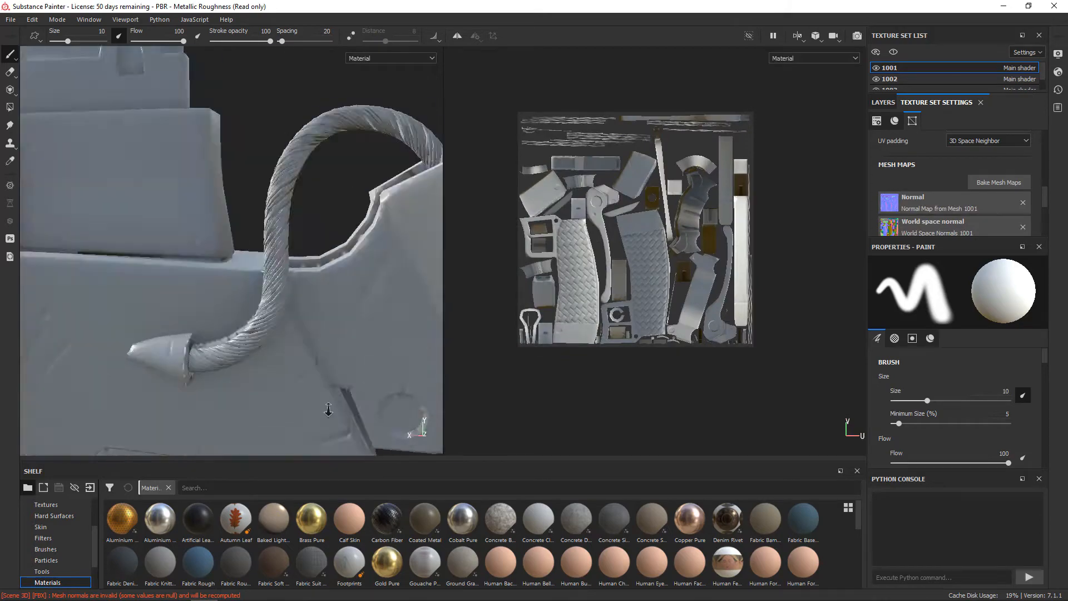
{"action": "mouse_move", "coordinate": [326, 410]}
{"action": "left_mouse_down", "text": "alt"}
{"action": "mouse_move", "coordinate": [289, 334]}
{"action": "mouse_move", "coordinate": [195, 295]}
{"action": "mouse_move", "coordinate": [274, 314]}
{"action": "mouse_move", "coordinate": [310, 296]}
{"action": "left_mouse_up", "text": "alt"}
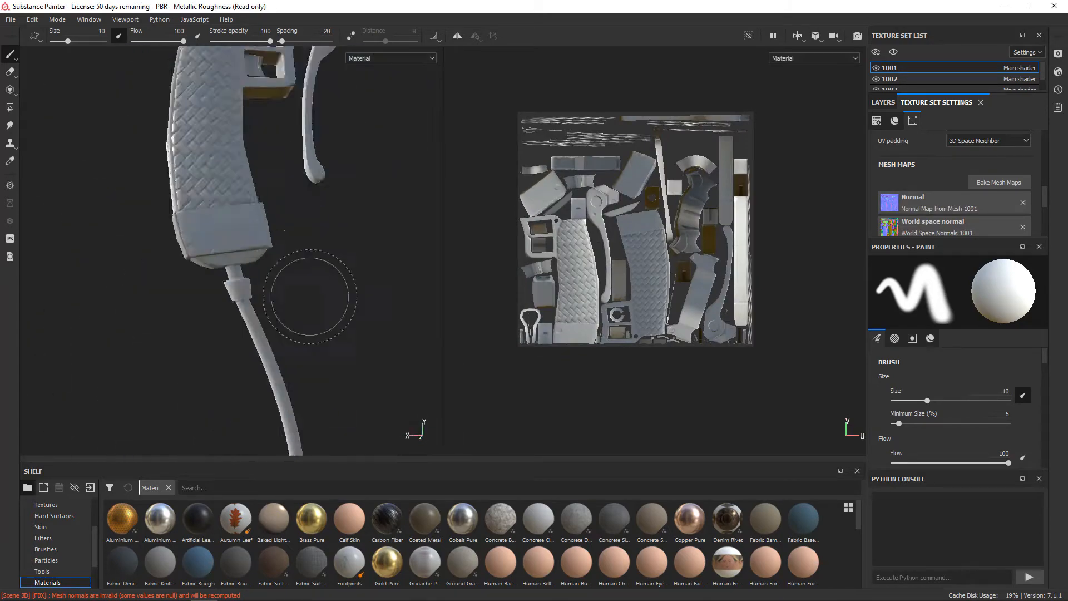
{"action": "right_click_drag", "start_coordinate": [320, 389], "coordinate": [272, 387], "text": "alt"}
{"action": "left_click_drag", "start_coordinate": [272, 386], "coordinate": [365, 339], "text": "alt"}
{"action": "right_click_drag", "start_coordinate": [365, 339], "coordinate": [275, 312], "text": "alt"}
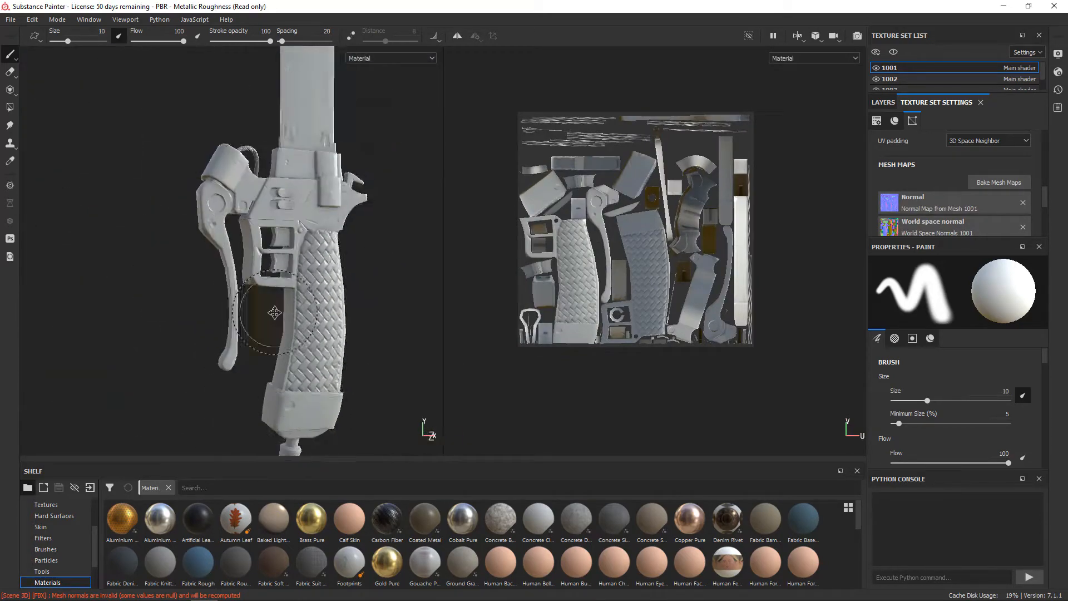
{"action": "left_click", "coordinate": [998, 182]}
{"action": "left_click", "coordinate": [535, 152]}
{"action": "left_click", "coordinate": [493, 205]}
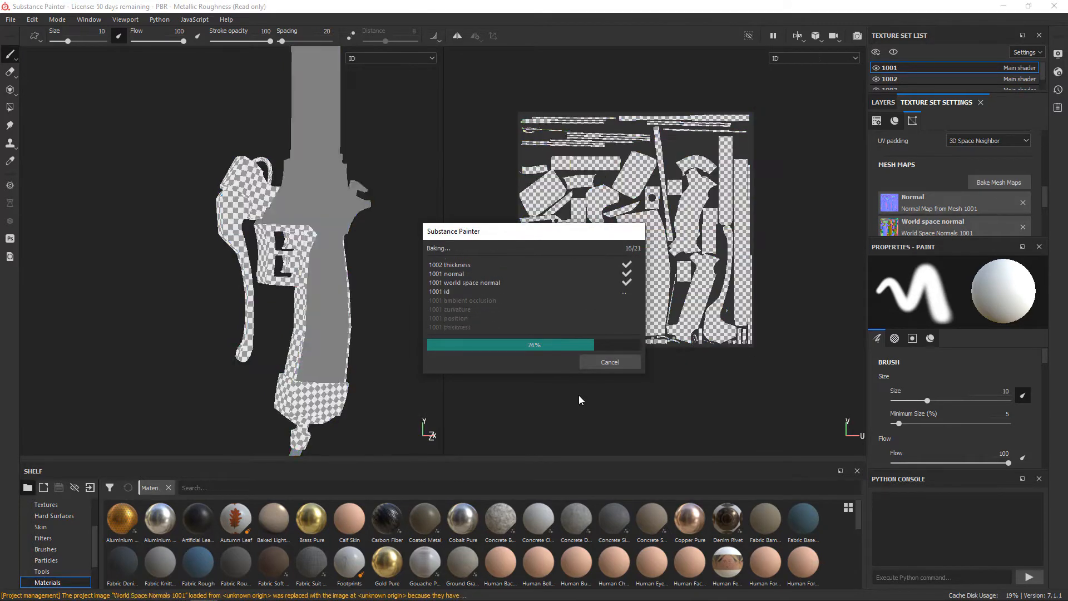
{"action": "left_click", "coordinate": [609, 362]}
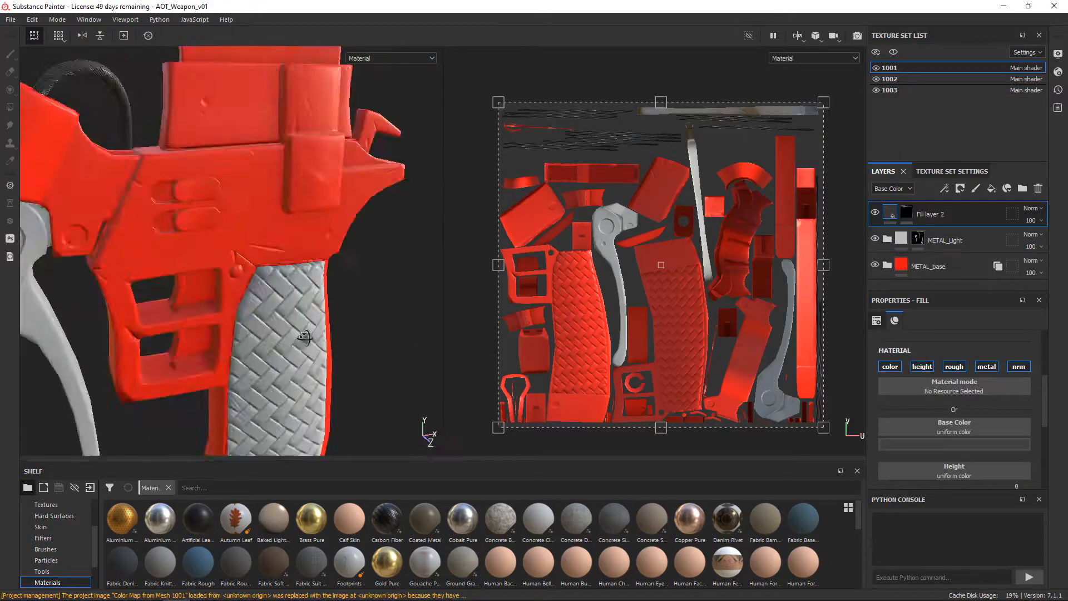
Switch to Maya and export the selected low-poly weapon as AOT_Weapon_v16_LOW_MAYA.fbx to the Exports folder
{"action": "left_click_drag", "start_coordinate": [195, 249], "coordinate": [267, 251], "text": "alt"}
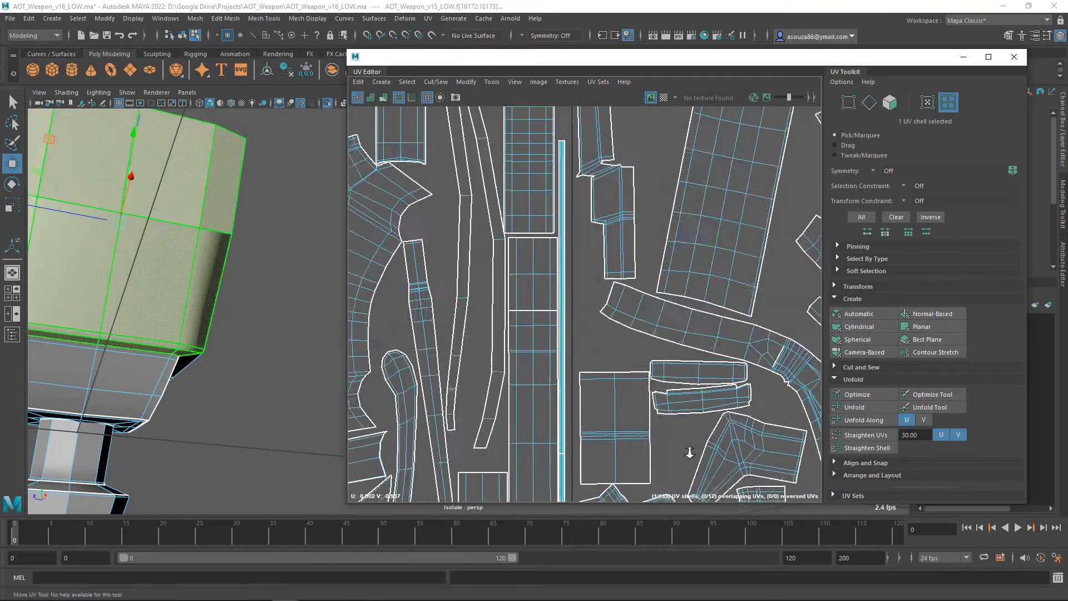
{"action": "right_click_drag", "start_coordinate": [267, 254], "coordinate": [312, 217]}
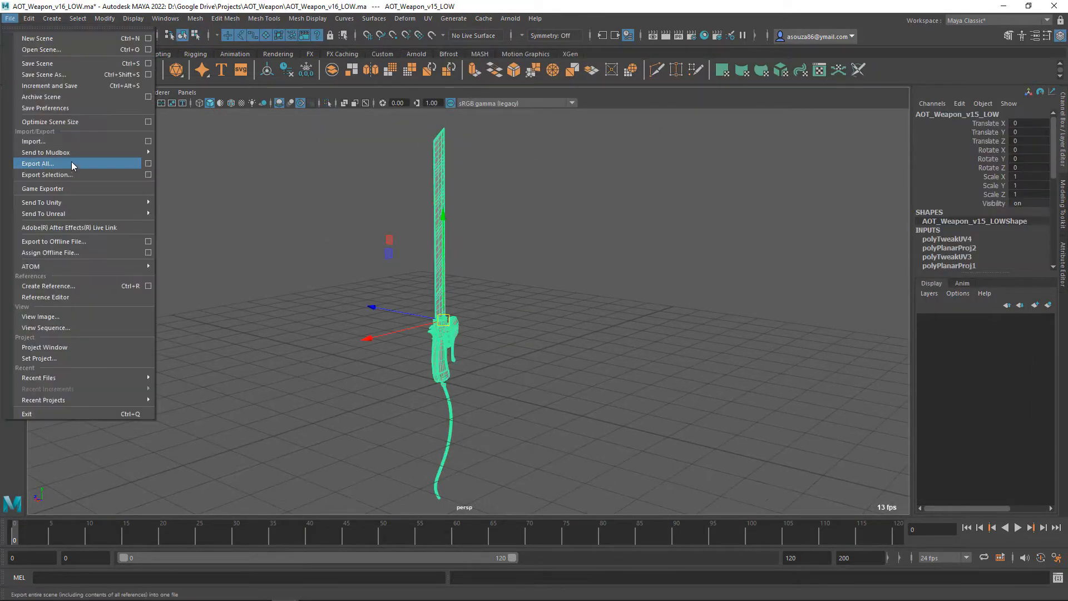
{"action": "left_click", "coordinate": [71, 163]}
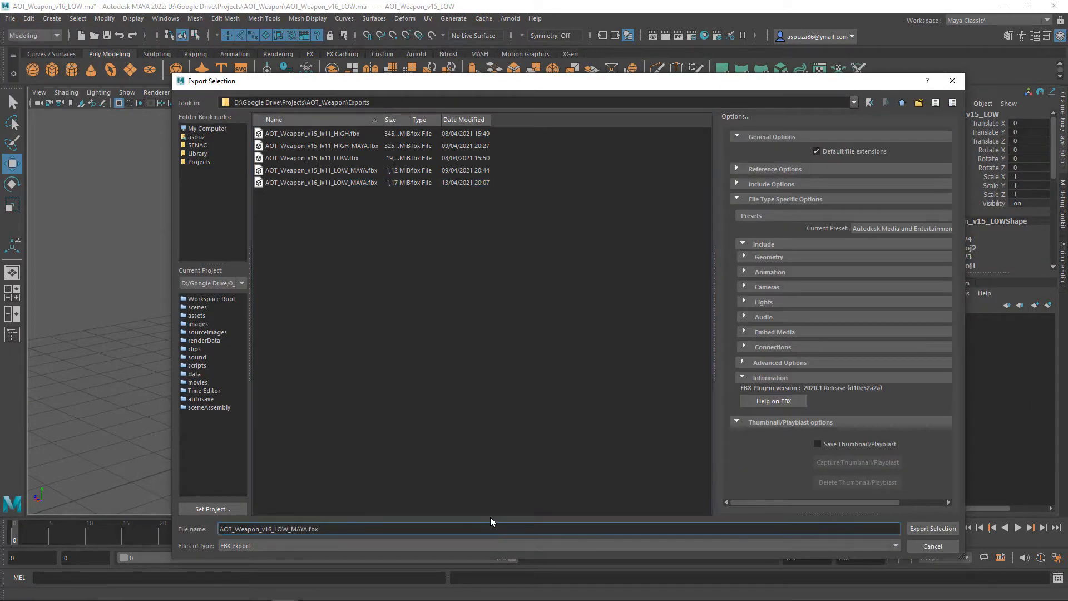
{"action": "key", "text": "Return"}
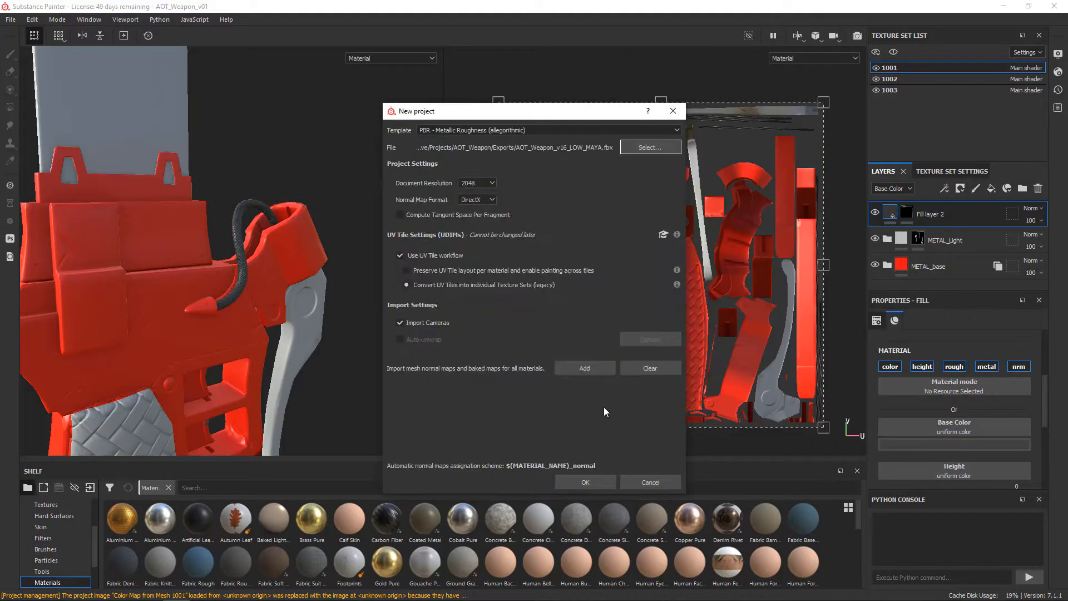
Switch to Substance Painter, create a project from AOT_Weapon_v16_LOW_MAYA.fbx and bake all mesh maps from the high definition mesh
{"action": "left_click", "coordinate": [585, 482]}
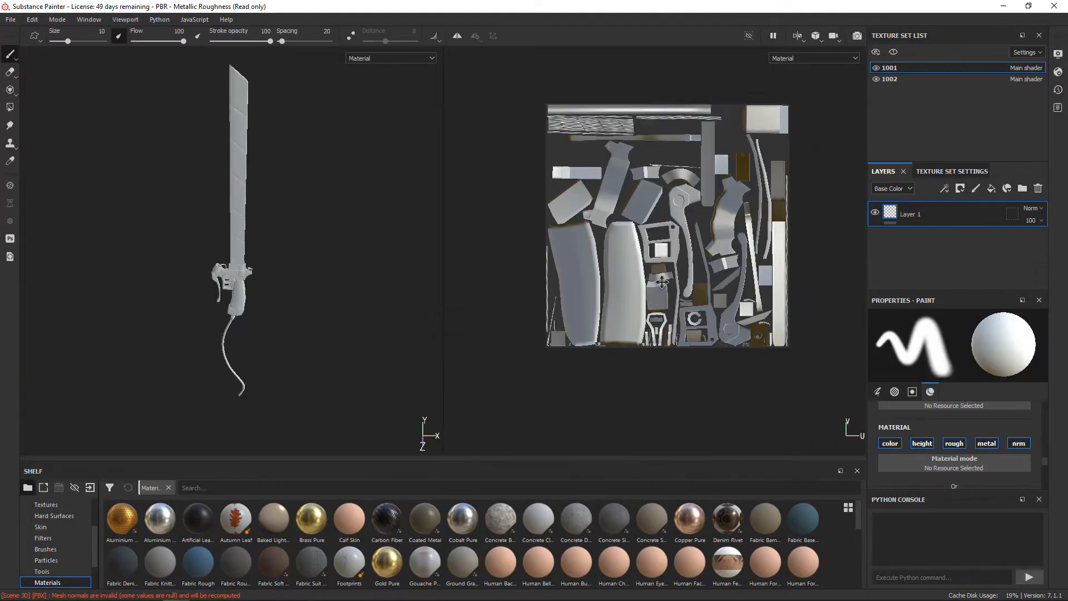
{"action": "left_click", "coordinate": [936, 166]}
{"action": "scroll", "coordinate": [956, 233], "scroll_direction": "down", "scroll_amount": 5}
{"action": "left_click", "coordinate": [999, 246]}
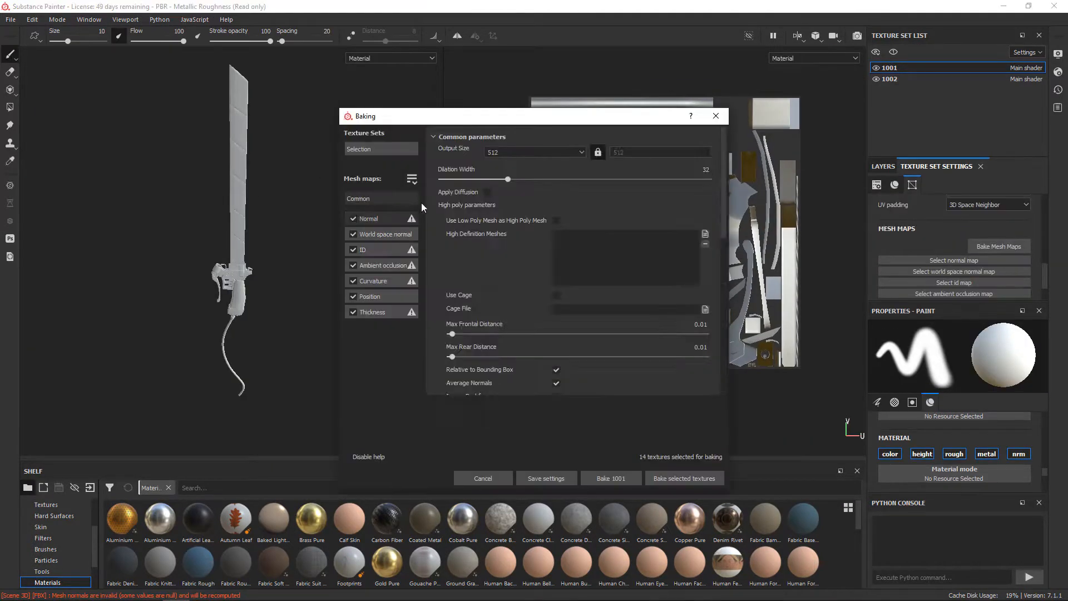
{"action": "left_click", "coordinate": [570, 168]}
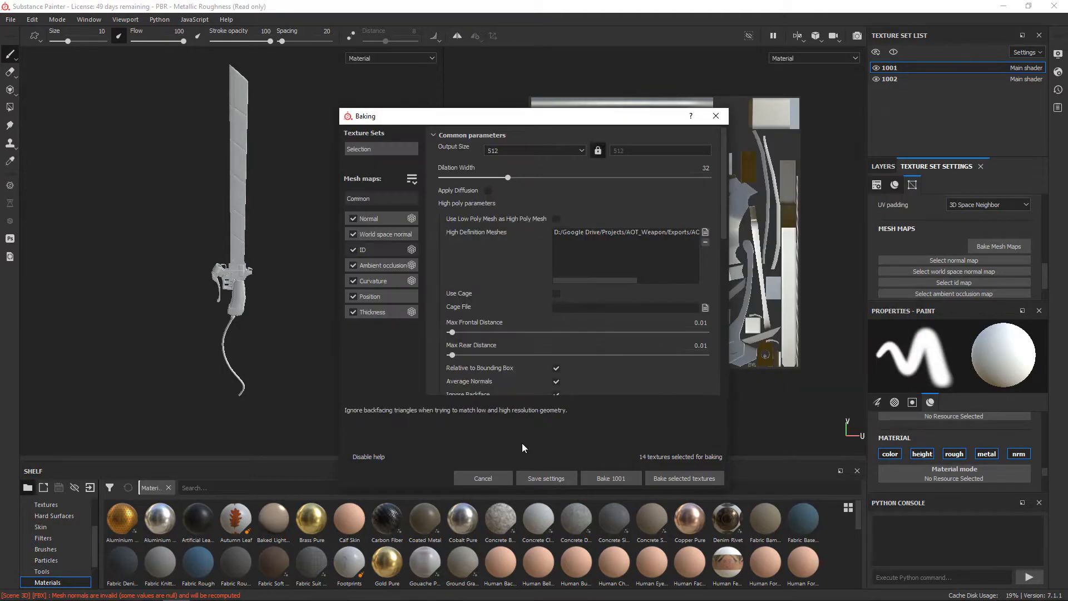
{"action": "left_click", "coordinate": [684, 478]}
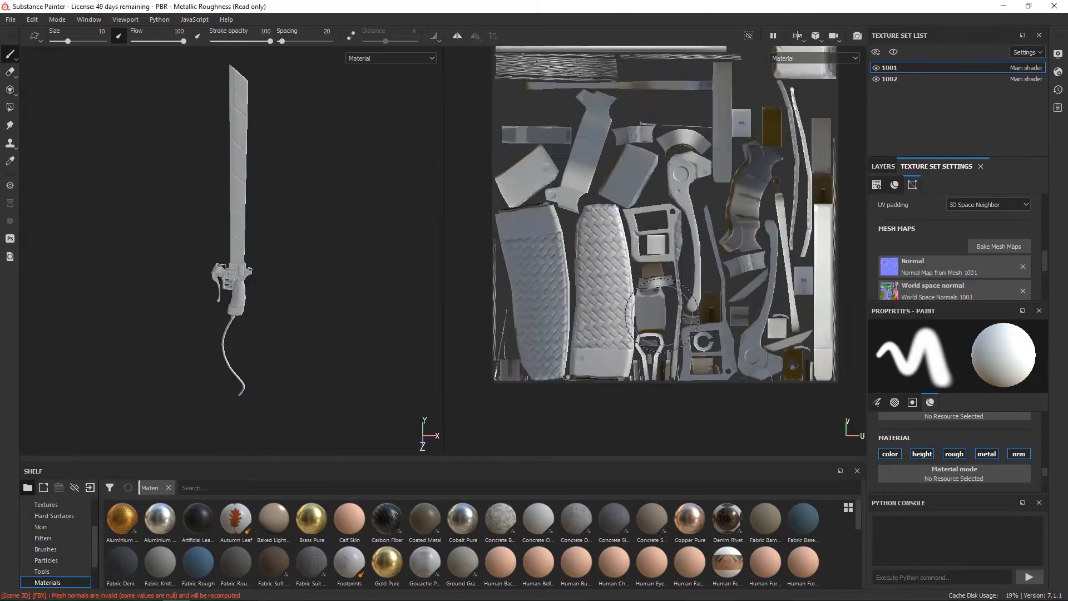
Switch to Maya and rework the lower corner of the handle's window frame with Quad Draw, deleting an edge and inserting an edge loop
{"action": "scroll", "coordinate": [248, 269], "scroll_direction": "up", "scroll_amount": 5}
{"action": "left_click_drag", "start_coordinate": [248, 268], "coordinate": [166, 285], "text": "alt"}
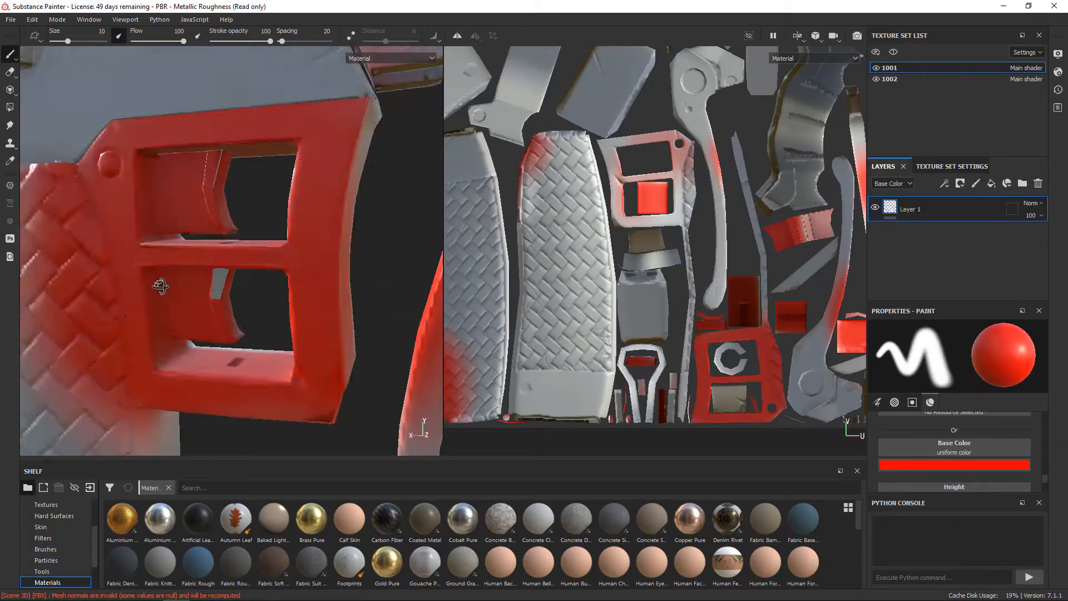
{"action": "left_click_drag", "start_coordinate": [160, 286], "coordinate": [262, 111], "text": "alt"}
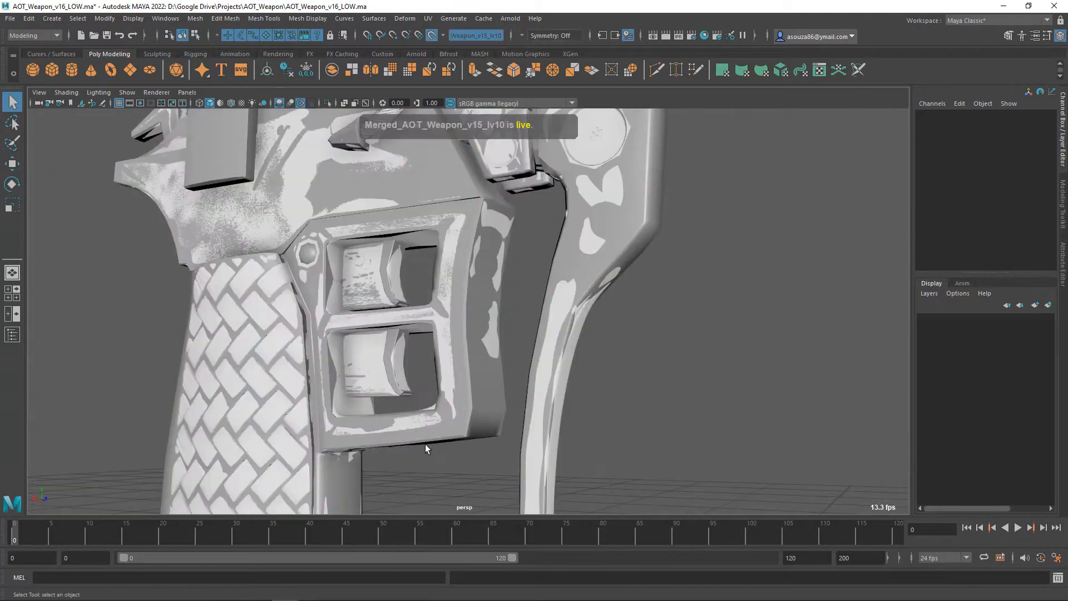
{"action": "left_click", "coordinate": [1003, 436]}
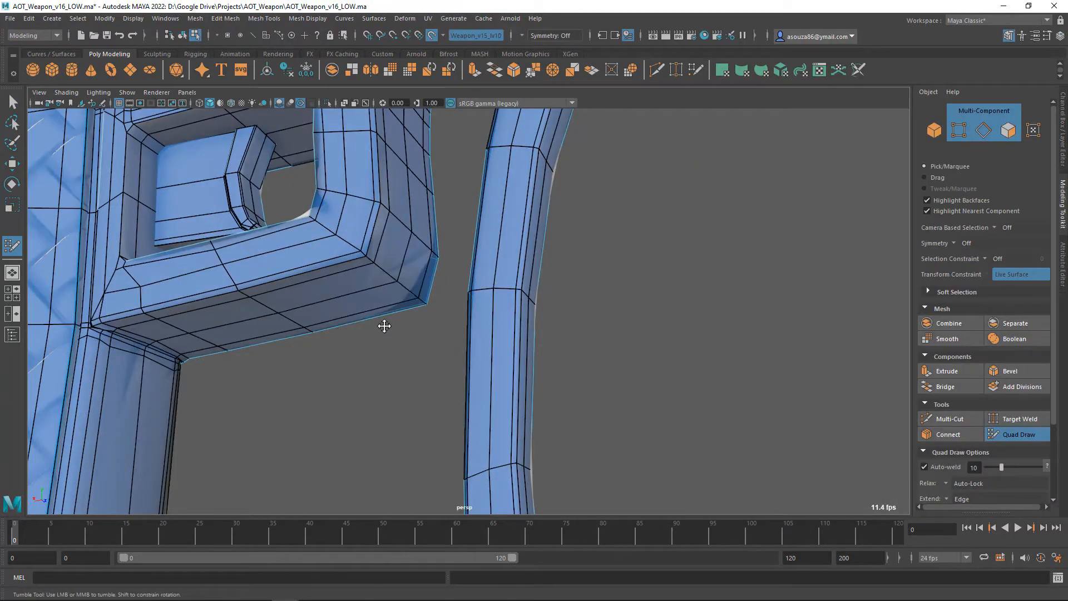
{"action": "mouse_move", "coordinate": [352, 316]}
{"action": "left_mouse_down", "text": "alt"}
{"action": "mouse_move", "coordinate": [367, 334]}
{"action": "mouse_move", "coordinate": [370, 311]}
{"action": "left_mouse_up", "text": "alt"}
{"action": "left_click", "coordinate": [368, 312], "text": "ctrl+shift"}
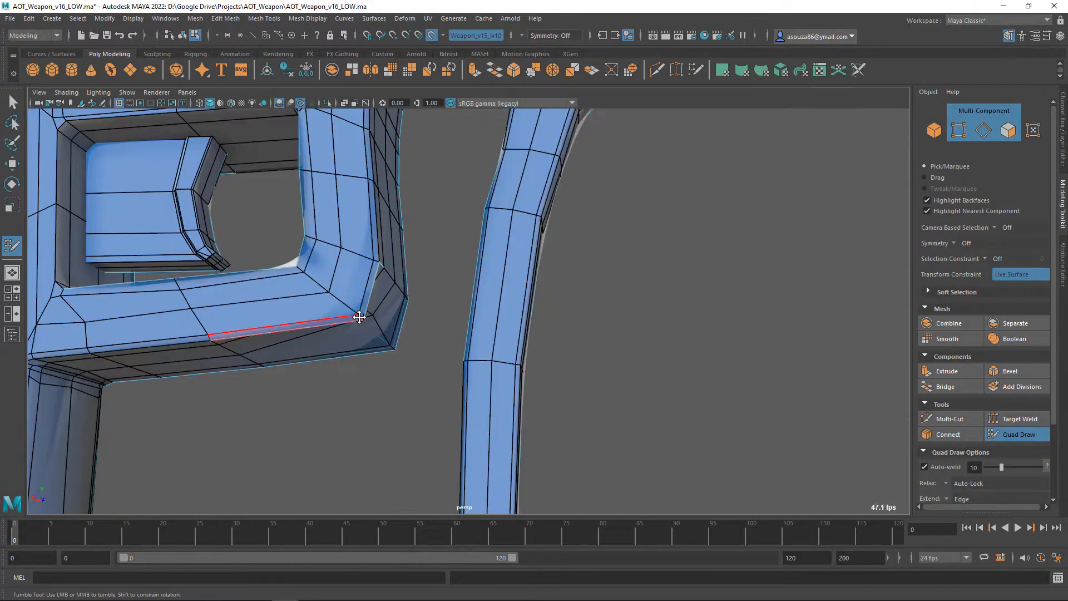
{"action": "left_click", "coordinate": [329, 345], "text": "ctrl"}
{"action": "mouse_move", "coordinate": [329, 345]}
{"action": "left_mouse_down", "text": "alt"}
{"action": "mouse_move", "coordinate": [442, 451]}
{"action": "mouse_move", "coordinate": [329, 362]}
{"action": "mouse_move", "coordinate": [401, 353]}
{"action": "mouse_move", "coordinate": [440, 390]}
{"action": "mouse_move", "coordinate": [406, 219]}
{"action": "mouse_move", "coordinate": [357, 248]}
{"action": "mouse_move", "coordinate": [453, 319]}
{"action": "mouse_move", "coordinate": [436, 334]}
{"action": "mouse_move", "coordinate": [539, 362]}
{"action": "mouse_move", "coordinate": [499, 391]}
{"action": "mouse_move", "coordinate": [398, 333]}
{"action": "mouse_move", "coordinate": [546, 326]}
{"action": "mouse_move", "coordinate": [522, 262]}
{"action": "mouse_move", "coordinate": [520, 347]}
{"action": "mouse_move", "coordinate": [384, 295]}
{"action": "mouse_move", "coordinate": [382, 357]}
{"action": "mouse_move", "coordinate": [422, 292]}
{"action": "mouse_move", "coordinate": [369, 239]}
{"action": "mouse_move", "coordinate": [534, 286]}
{"action": "mouse_move", "coordinate": [490, 303]}
{"action": "mouse_move", "coordinate": [514, 324]}
{"action": "mouse_move", "coordinate": [567, 267]}
{"action": "mouse_move", "coordinate": [511, 282]}
{"action": "mouse_move", "coordinate": [424, 248]}
{"action": "mouse_move", "coordinate": [327, 287]}
{"action": "mouse_move", "coordinate": [390, 278]}
{"action": "mouse_move", "coordinate": [423, 290]}
{"action": "left_mouse_up", "text": "alt"}
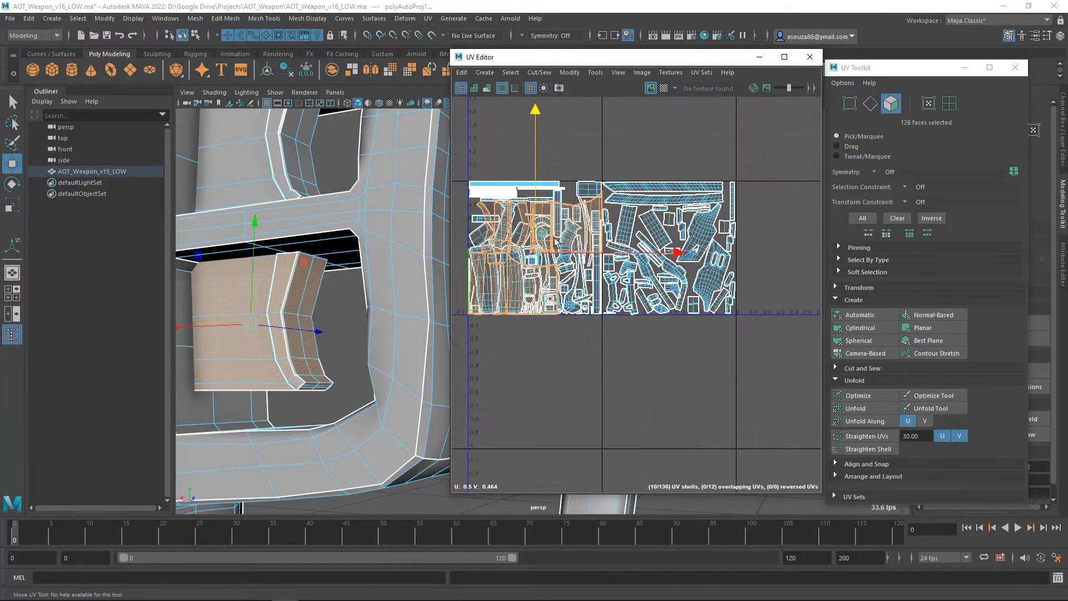
Apply a planar UV projection to the selected faces inside the handle's window frame and scale the UV shells
{"action": "left_click", "coordinate": [906, 328]}
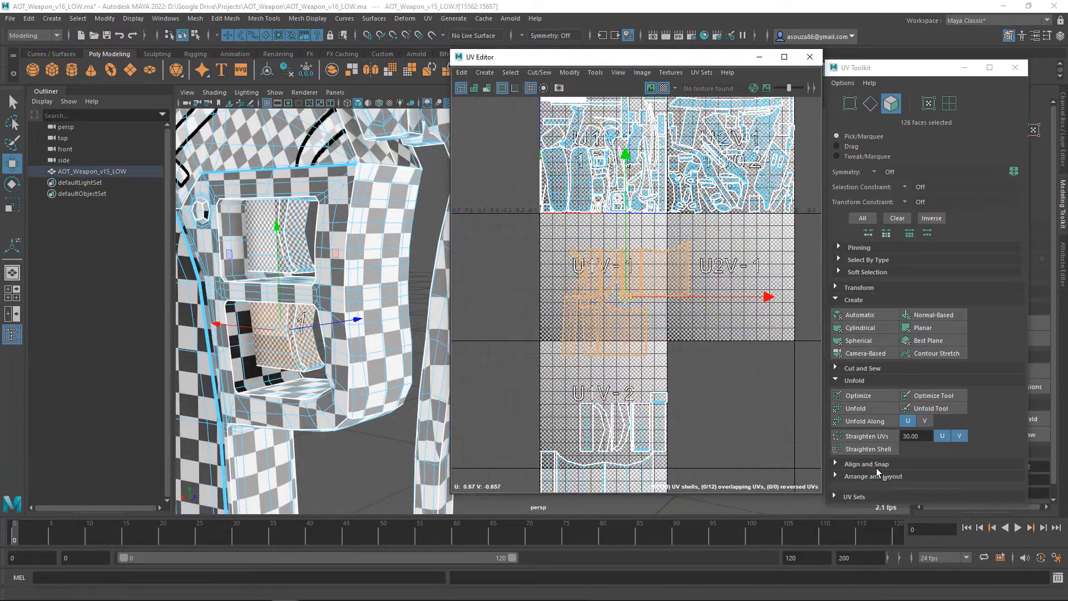
{"action": "left_click", "coordinate": [875, 476]}
{"action": "scroll", "coordinate": [876, 473], "scroll_direction": "down", "scroll_amount": 5}
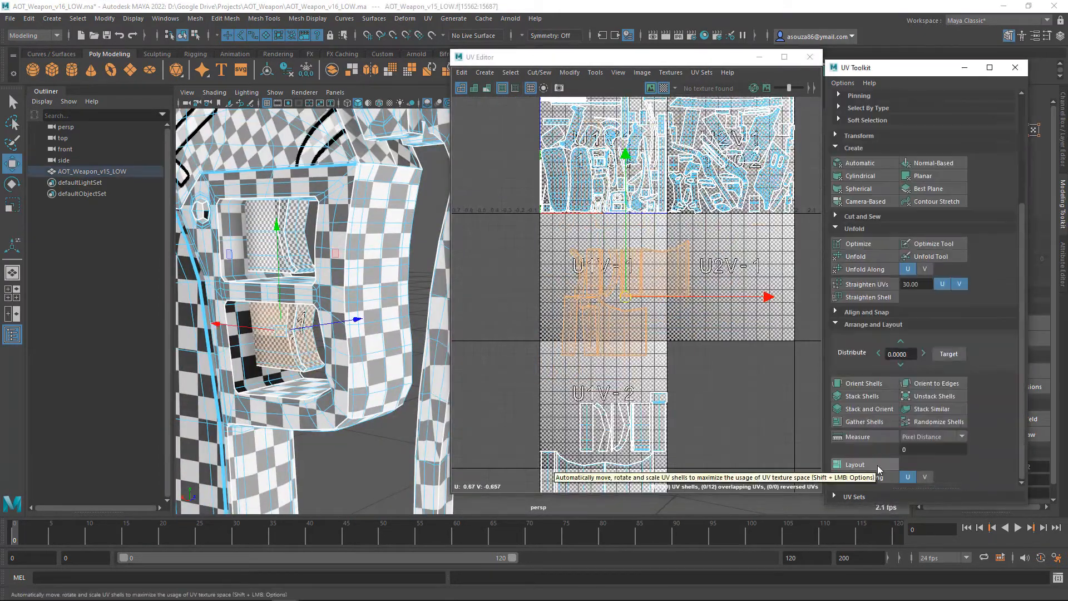
{"action": "middle_click_drag", "start_coordinate": [671, 311], "coordinate": [670, 384], "text": "alt"}
{"action": "scroll", "coordinate": [656, 373], "scroll_direction": "up", "scroll_amount": 4}
{"action": "key", "text": "r"}
{"action": "left_click_drag", "start_coordinate": [612, 393], "coordinate": [481, 410]}
{"action": "middle_click_drag", "start_coordinate": [582, 405], "coordinate": [584, 399], "text": "alt"}
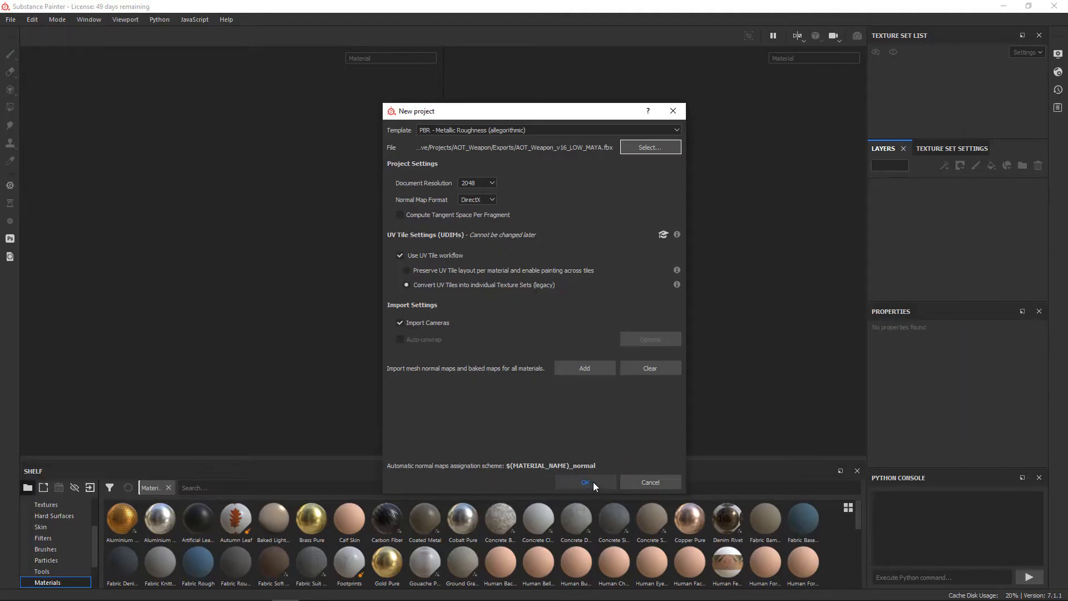
Switch to Substance Painter, create a project from AOT_Weapon_v16_LOW_MAYA.fbx and bake every mesh map except ID from a high definition weapon mesh
{"action": "left_click", "coordinate": [589, 482]}
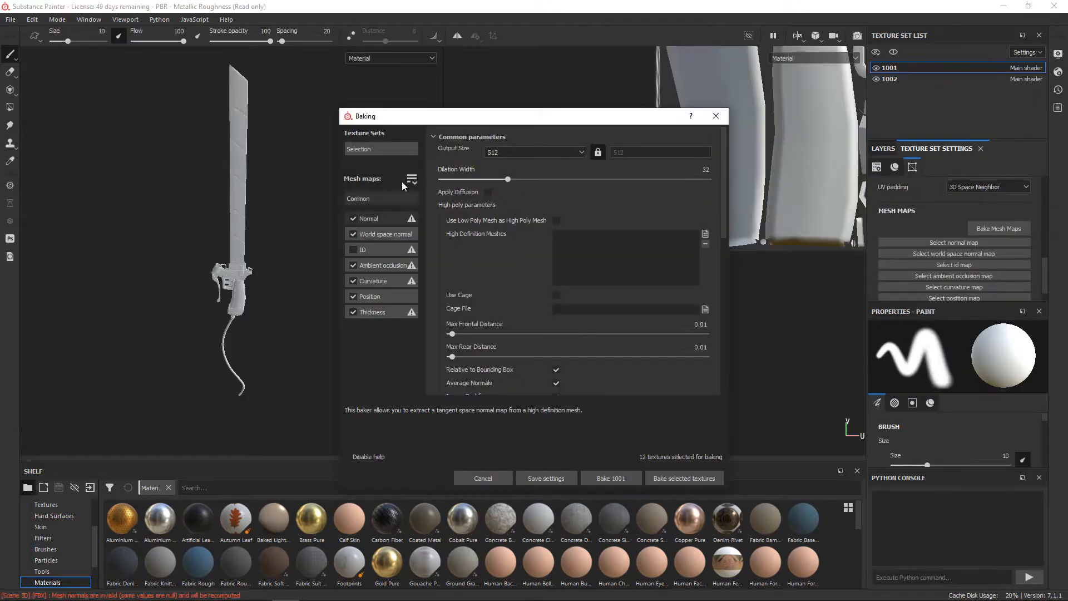
{"action": "left_click", "coordinate": [705, 234]}
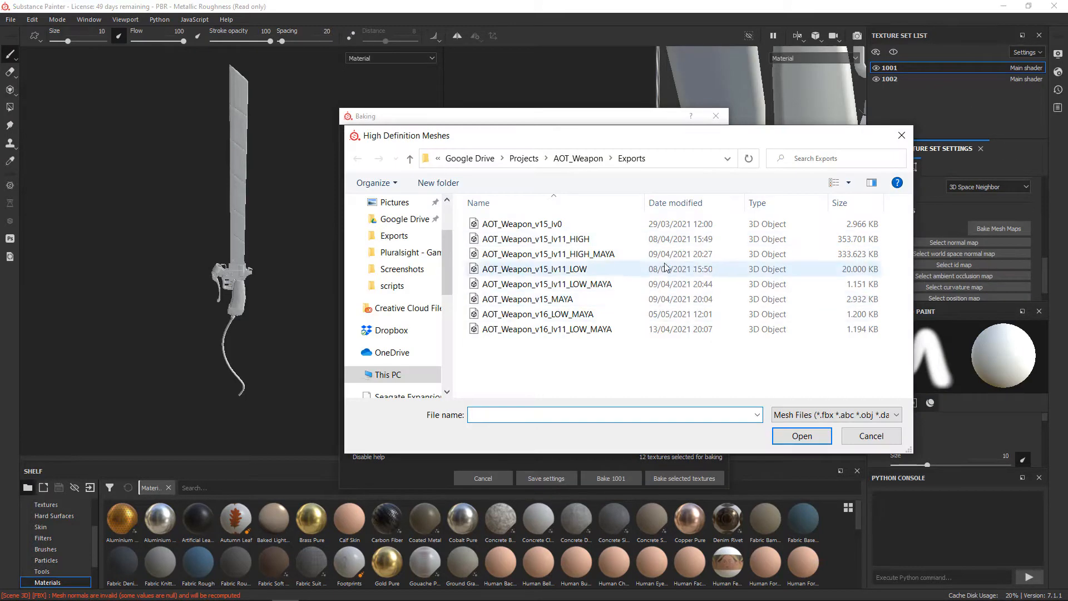
{"action": "double_click", "coordinate": [606, 295]}
{"action": "left_click", "coordinate": [652, 478]}
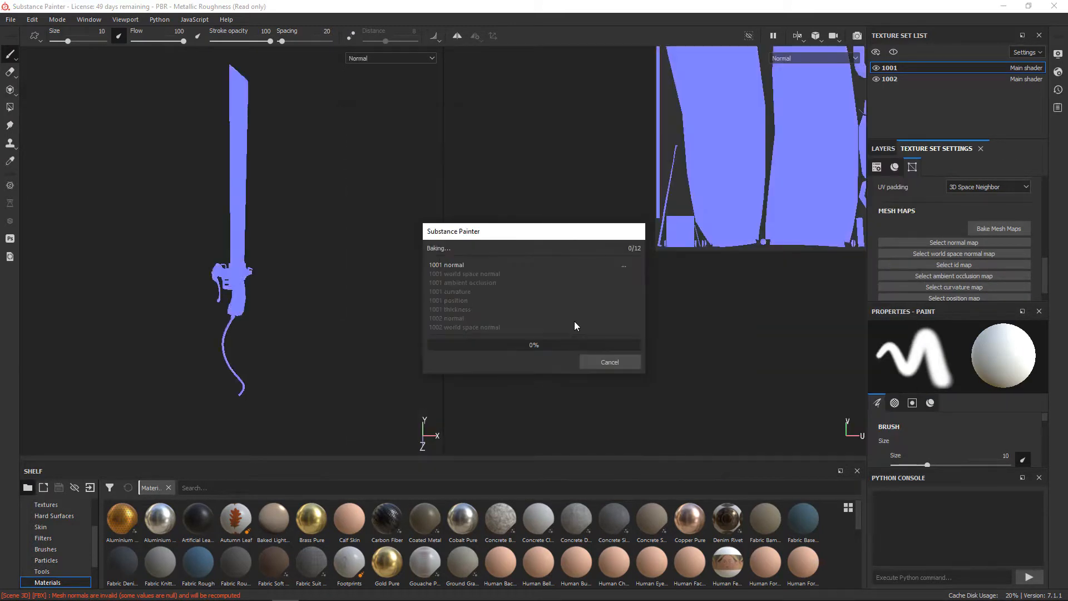
{"action": "left_click", "coordinate": [610, 362]}
Inspect the baked handle, review the position and thickness baker settings, and rebake the selected mesh maps
{"action": "scroll", "coordinate": [274, 303], "scroll_direction": "up", "scroll_amount": 10}
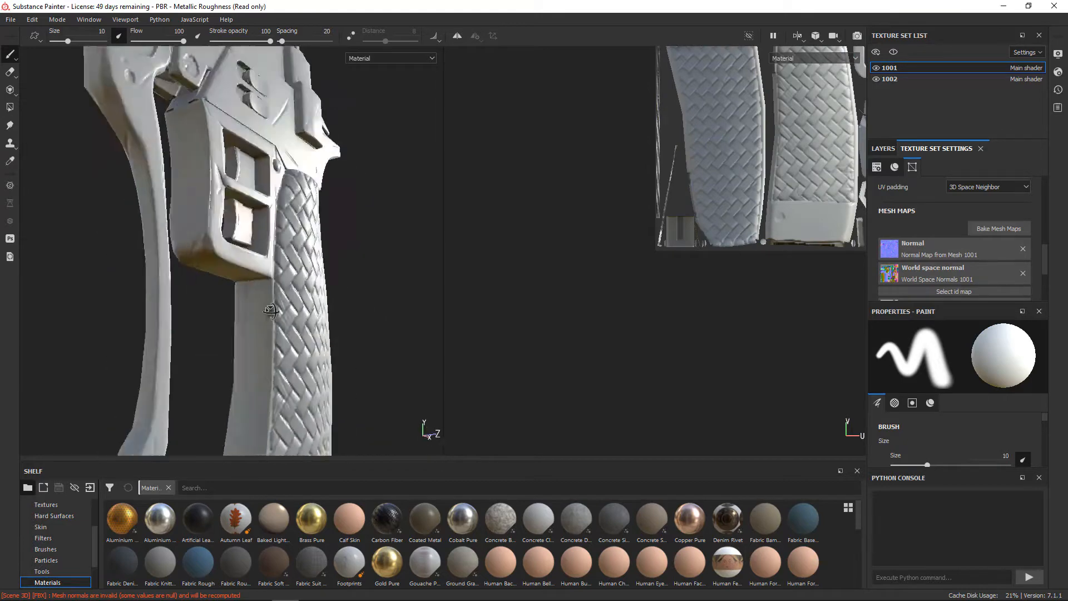
{"action": "left_click_drag", "start_coordinate": [274, 303], "coordinate": [255, 219], "text": "alt"}
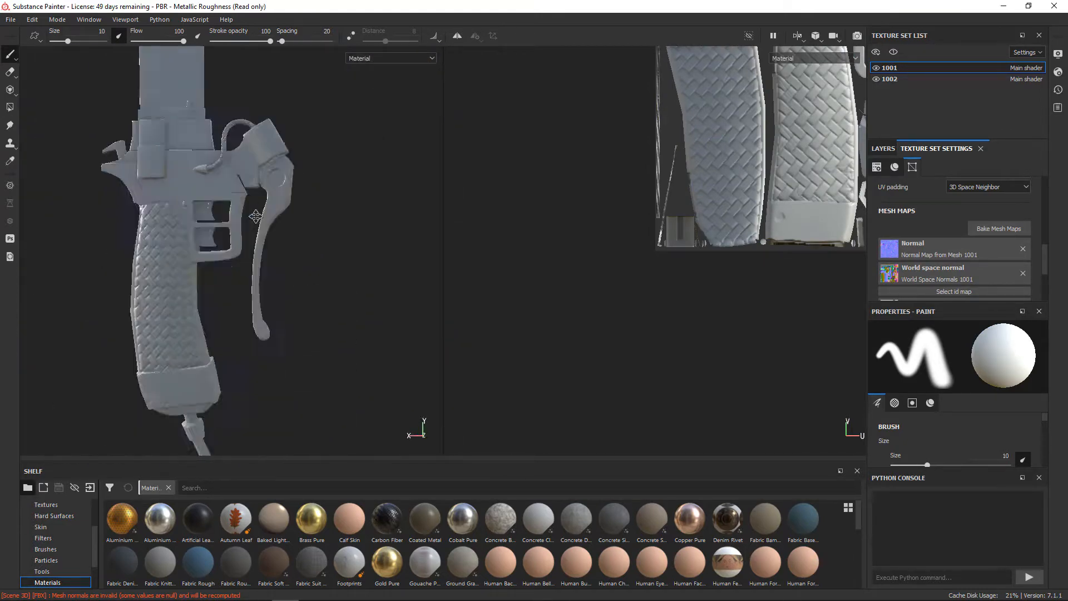
{"action": "left_click", "coordinate": [1001, 228]}
{"action": "left_click", "coordinate": [389, 296]}
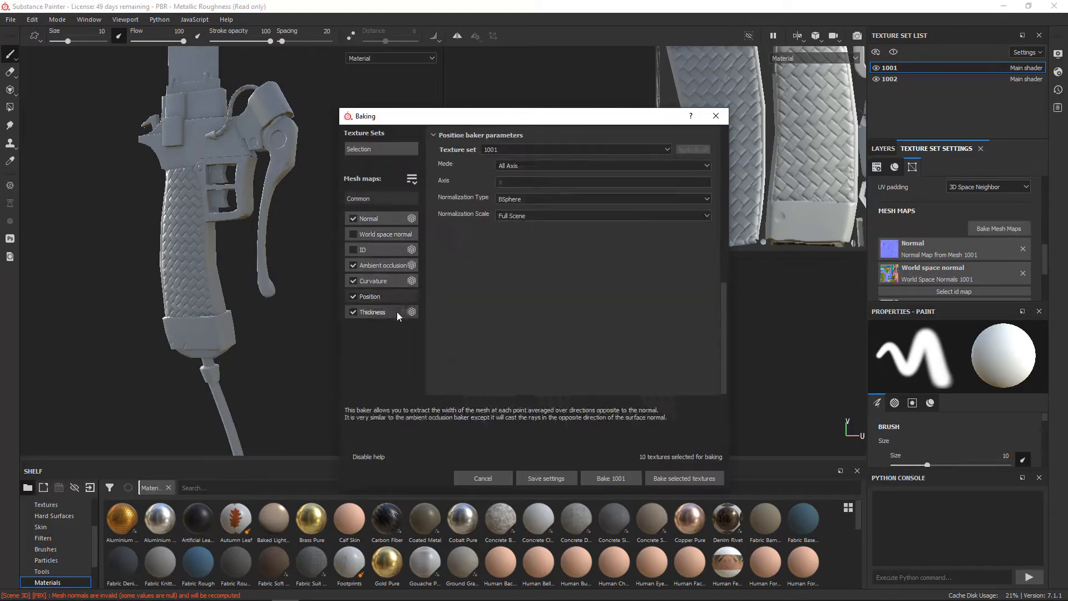
{"action": "left_click", "coordinate": [392, 312]}
{"action": "left_click", "coordinate": [684, 478]}
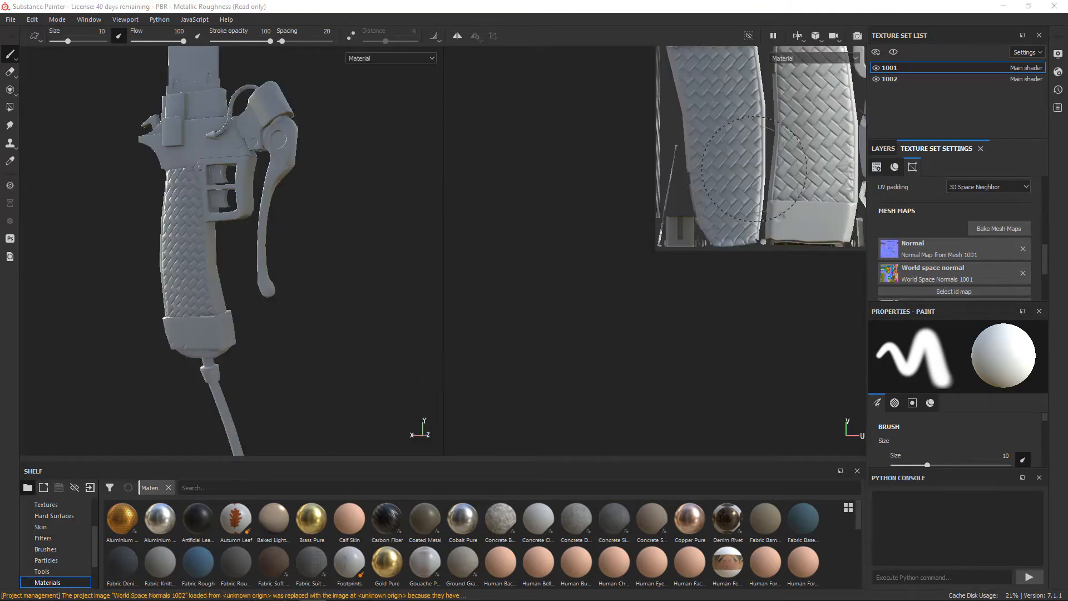
Select texture set 1002 and examine the baked grip and window frame up close
{"action": "left_click", "coordinate": [930, 80]}
{"action": "middle_click_drag", "start_coordinate": [238, 117], "coordinate": [241, 186], "text": "alt"}
{"action": "right_click_drag", "start_coordinate": [241, 186], "coordinate": [362, 341], "text": "alt"}
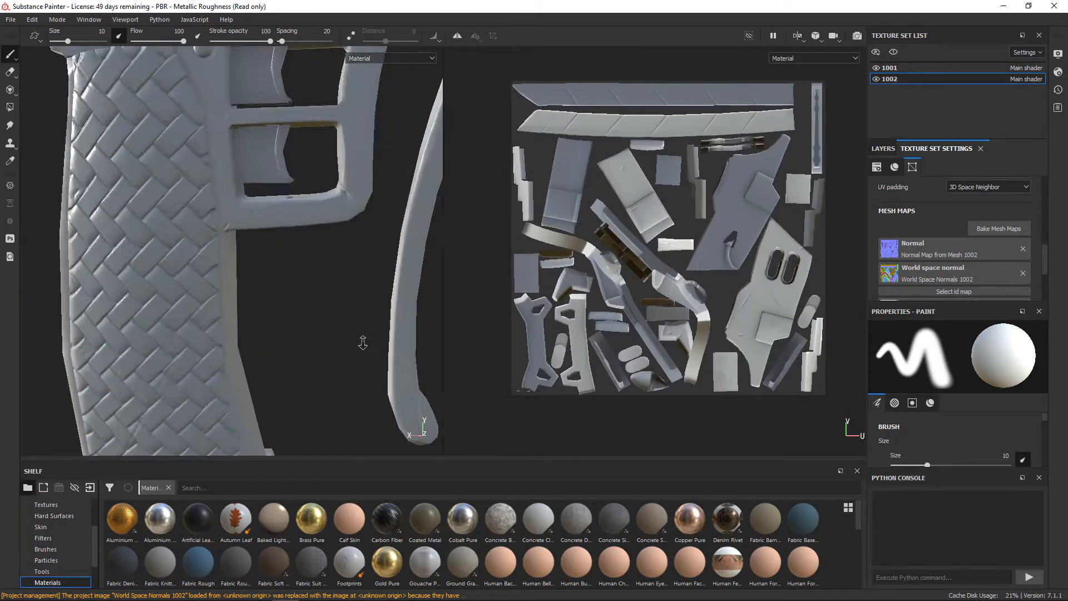
Add a fill layer inside a new folder named Metal_Base in texture set 1002
{"action": "left_click_drag", "start_coordinate": [362, 341], "coordinate": [274, 267], "text": "alt"}
{"action": "mouse_move", "coordinate": [274, 267]}
{"action": "right_mouse_down", "text": "alt"}
{"action": "mouse_move", "coordinate": [394, 301]}
{"action": "mouse_move", "coordinate": [319, 257]}
{"action": "right_mouse_up", "text": "alt"}
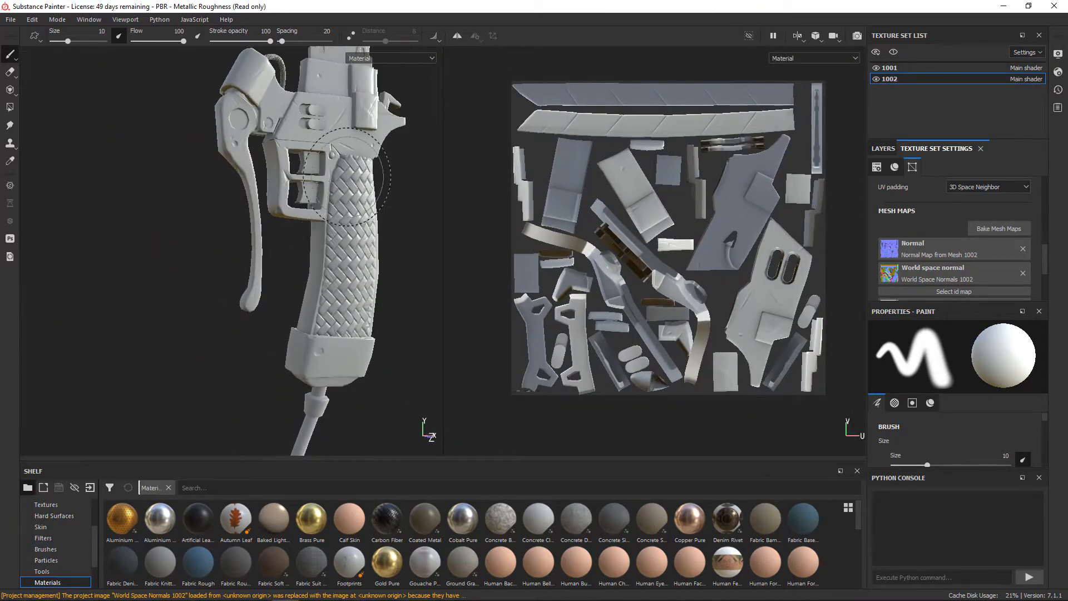
{"action": "right_click_drag", "start_coordinate": [347, 177], "coordinate": [332, 168], "text": "alt"}
{"action": "middle_click_drag", "start_coordinate": [332, 168], "coordinate": [358, 287], "text": "alt"}
{"action": "left_click", "coordinate": [883, 148]}
{"action": "right_click", "coordinate": [953, 182]}
{"action": "left_click", "coordinate": [1025, 192]}
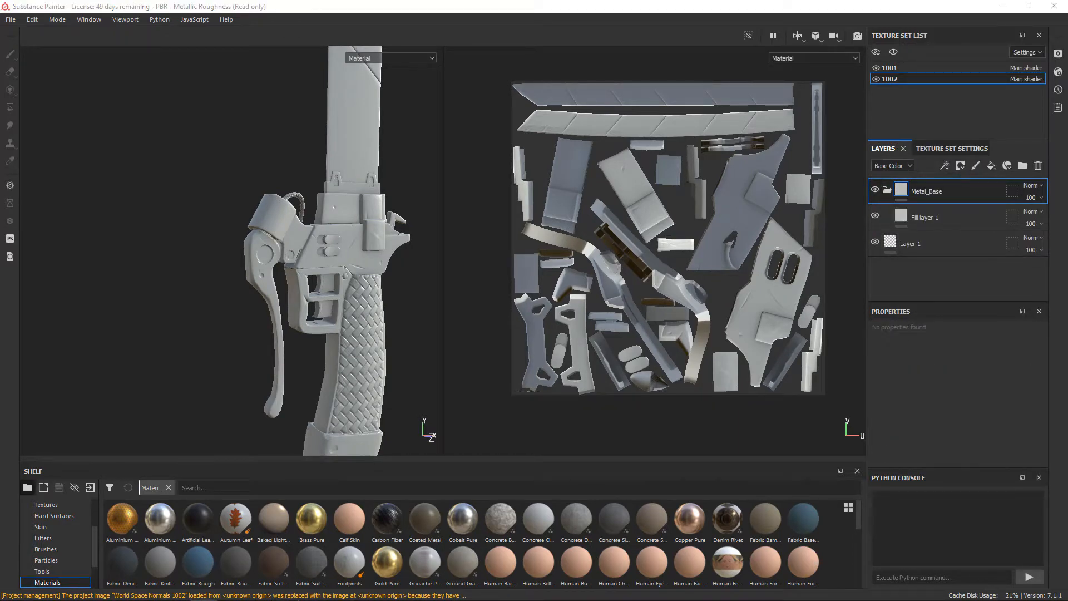
Add a black mask to the Metal_Base folder and raise Fill layer 1's metallic value close to maximum
{"action": "left_click_drag", "start_coordinate": [266, 133], "coordinate": [245, 139], "text": "alt"}
{"action": "right_click_drag", "start_coordinate": [245, 139], "coordinate": [289, 150], "text": "alt"}
{"action": "middle_click_drag", "start_coordinate": [289, 150], "coordinate": [211, 206], "text": "alt"}
{"action": "middle_click_drag", "start_coordinate": [607, 161], "coordinate": [620, 220], "text": "alt"}
{"action": "right_click_drag", "start_coordinate": [620, 219], "coordinate": [662, 233], "text": "alt"}
{"action": "right_click", "coordinate": [1008, 187]}
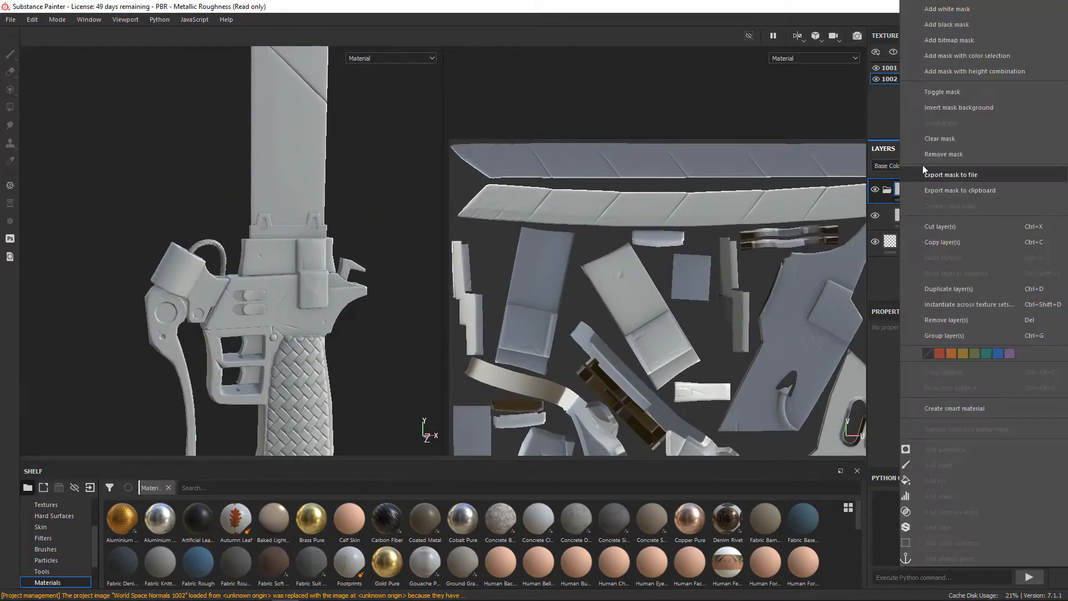
{"action": "left_click", "coordinate": [928, 24]}
{"action": "left_click", "coordinate": [918, 213]}
{"action": "left_click_drag", "start_coordinate": [882, 438], "coordinate": [1008, 439]}
Reveal the blade in the folder's mask with a mesh-mode polygon fill and rename the folder Metal_Lamina_Base
{"action": "left_click", "coordinate": [918, 190]}
{"action": "mouse_move", "coordinate": [356, 206]}
{"action": "middle_mouse_down", "text": "alt"}
{"action": "mouse_move", "coordinate": [360, 239]}
{"action": "mouse_move", "coordinate": [330, 268]}
{"action": "middle_mouse_up", "text": "alt"}
{"action": "left_click", "coordinate": [10, 107]}
{"action": "left_click", "coordinate": [311, 261]}
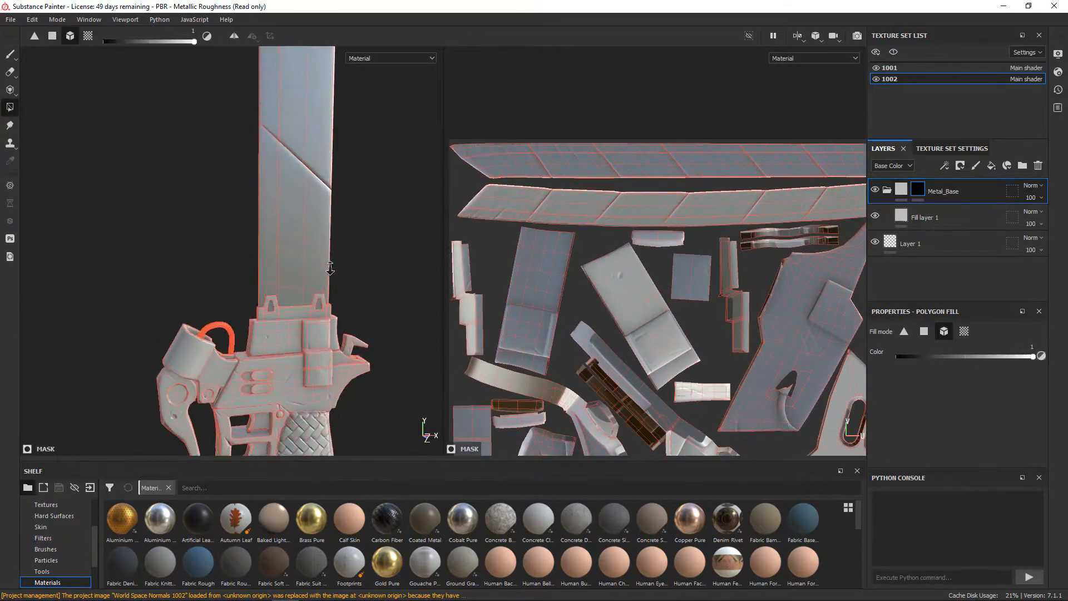
{"action": "right_click_drag", "start_coordinate": [331, 269], "coordinate": [267, 244], "text": "alt"}
{"action": "left_click", "coordinate": [10, 54]}
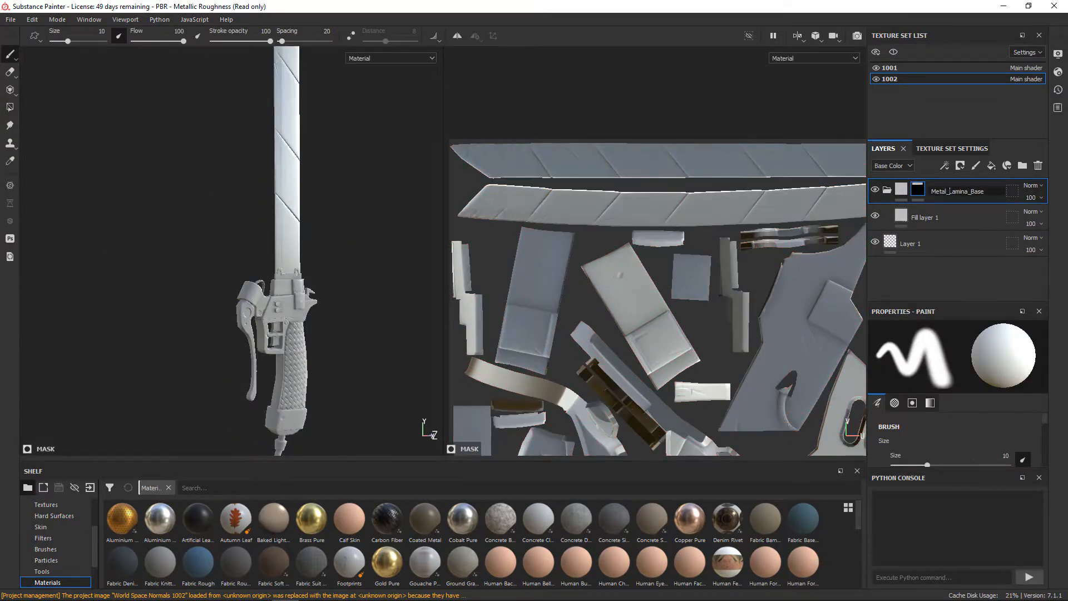
{"action": "key", "text": "Return"}
Add another fill layer below the blade folder and name it Metal_Base
{"action": "right_click_drag", "start_coordinate": [574, 316], "coordinate": [540, 303], "text": "alt"}
{"action": "middle_click_drag", "start_coordinate": [540, 303], "coordinate": [527, 187], "text": "alt"}
{"action": "left_click_drag", "start_coordinate": [262, 240], "coordinate": [305, 243], "text": "alt"}
{"action": "double_click", "coordinate": [921, 217]}
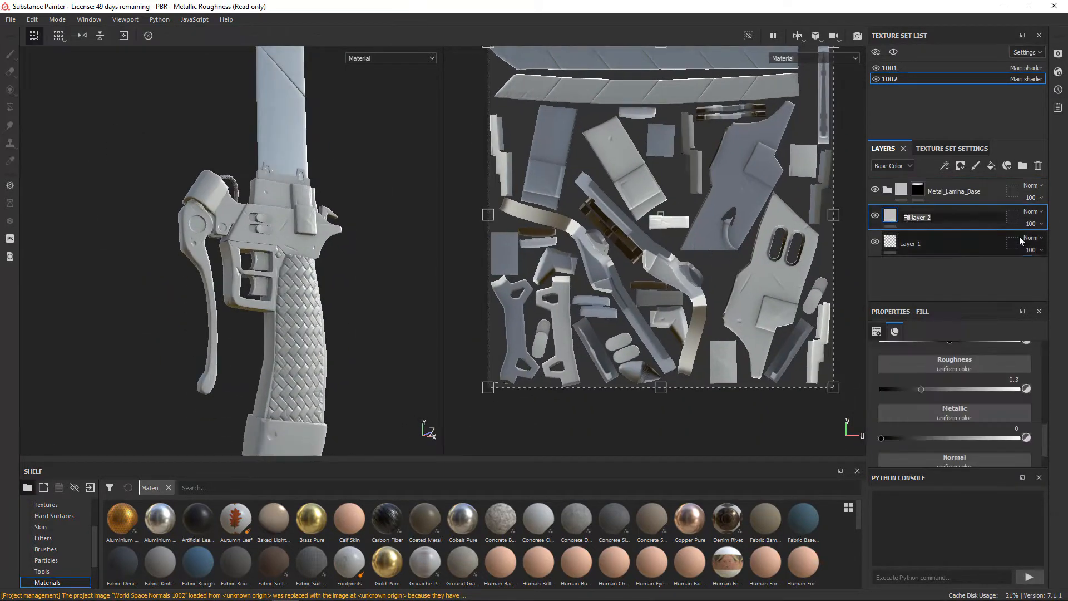
{"action": "type", "text": "Metal_Base_"}
{"action": "key", "text": "BackSpace"}
{"action": "key", "text": "Return"}
Place the new fill layer in a folder named Matal_Base and rename the layer Metal
{"action": "left_click", "coordinate": [1023, 166]}
{"action": "left_click_drag", "start_coordinate": [928, 243], "coordinate": [927, 220]}
{"action": "double_click", "coordinate": [926, 217]}
{"action": "type", "text": "MEtal_Base"}
{"action": "double_click", "coordinate": [925, 218]}
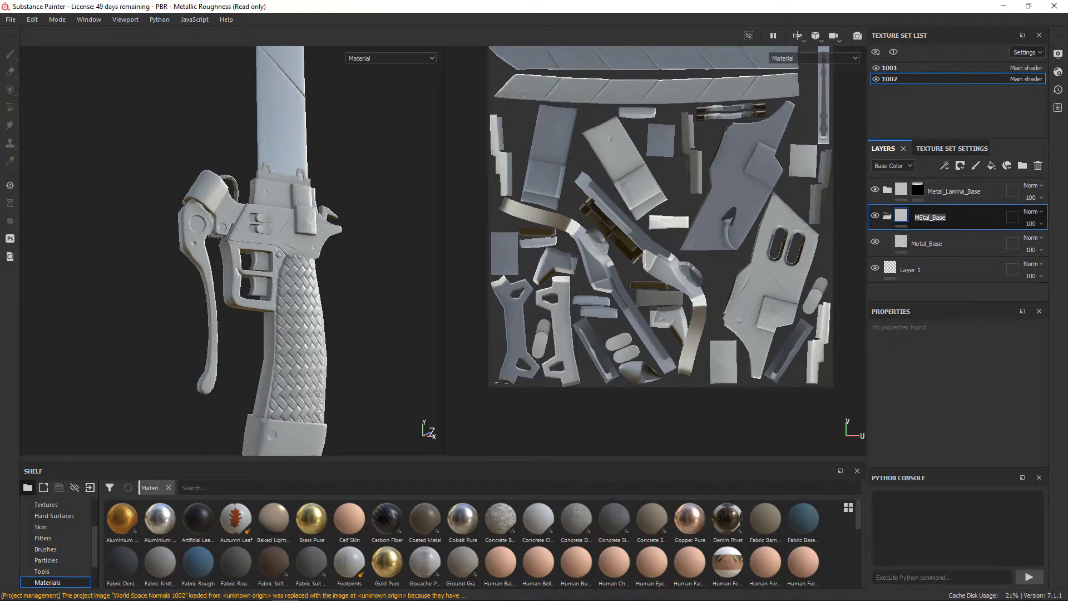
Darken the Metal fill layer's base color to grey 797979
{"action": "left_click", "coordinate": [927, 389]}
{"action": "left_click_drag", "start_coordinate": [926, 442], "coordinate": [902, 459]}
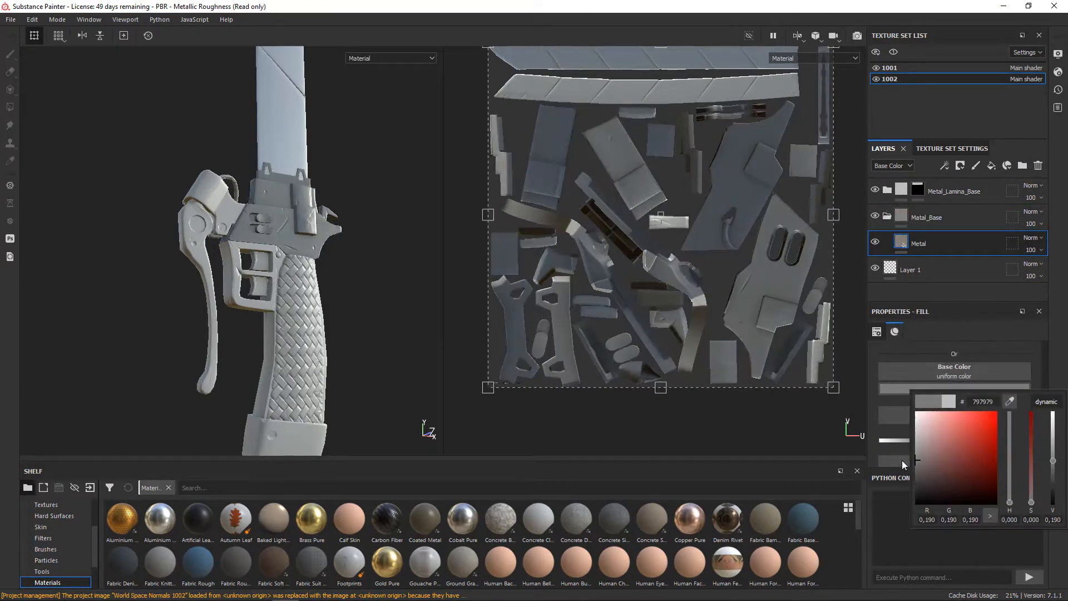
{"action": "left_click", "coordinate": [913, 458]}
{"action": "scroll", "coordinate": [970, 410], "scroll_direction": "up", "scroll_amount": 3}
Instantiate the Matal_Base folder across to texture set 1001
{"action": "right_click", "coordinate": [968, 219]}
{"action": "left_click", "coordinate": [956, 304]}
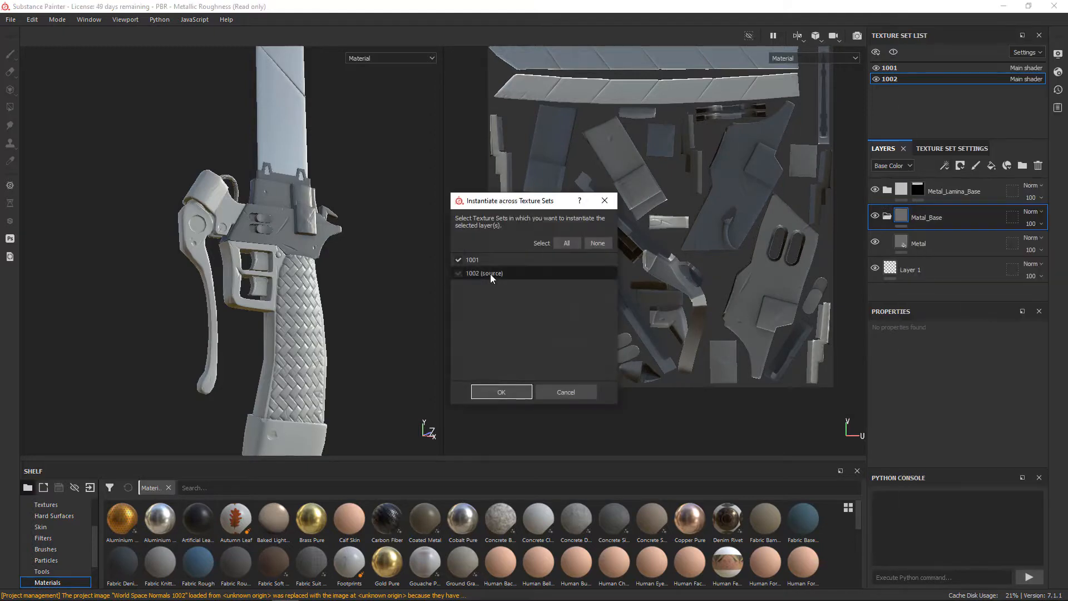
{"action": "left_click", "coordinate": [501, 391]}
Switch to texture set 1001 and add a fill layer named Metal_Light above the Matal_Base instance
{"action": "left_click", "coordinate": [935, 67]}
{"action": "right_click", "coordinate": [964, 196]}
{"action": "key", "text": "Escape"}
{"action": "left_click", "coordinate": [991, 166]}
{"action": "double_click", "coordinate": [924, 192]}
{"action": "type", "text": "Metal_Light"}
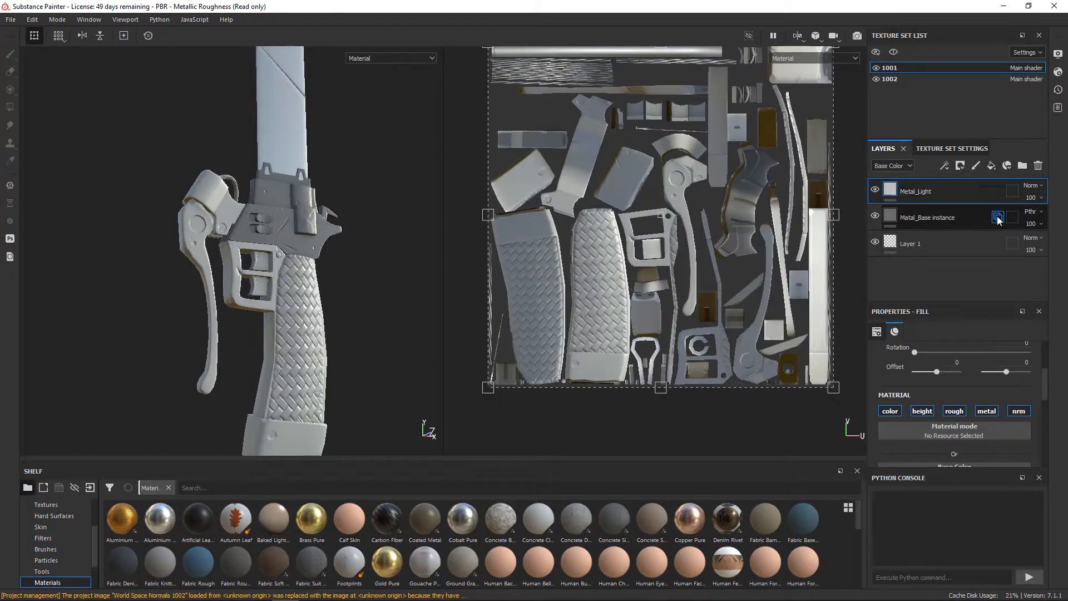
Restrict a Metal_Light folder to the lever with a black mask, and give its fill metallic 0.5929 and a darker base color
{"action": "right_click", "coordinate": [979, 179]}
{"action": "left_click", "coordinate": [985, 199]}
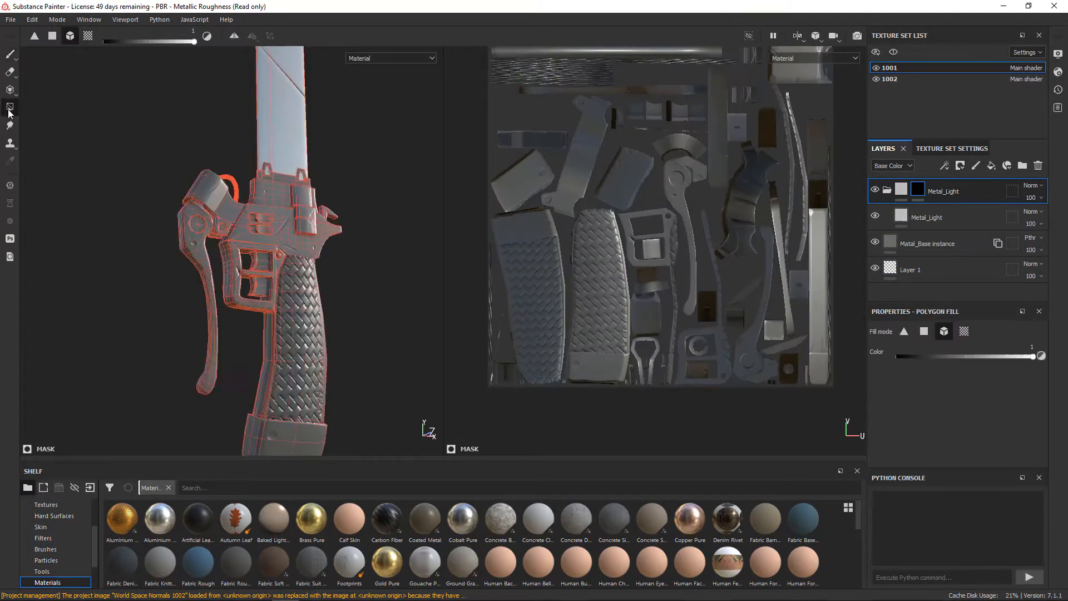
{"action": "left_click", "coordinate": [946, 219]}
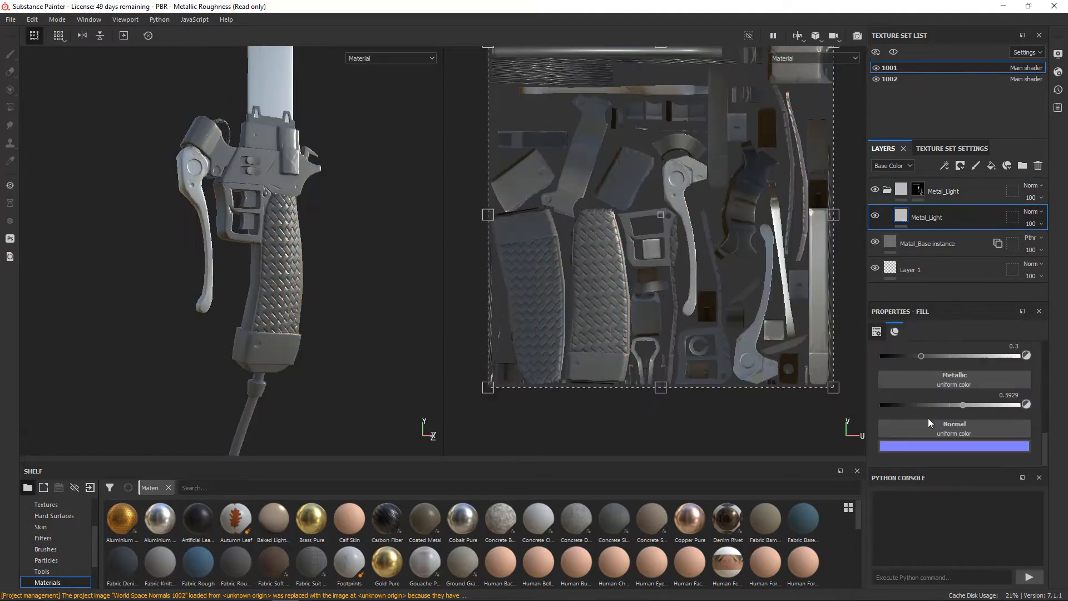
{"action": "scroll", "coordinate": [928, 421], "scroll_direction": "up", "scroll_amount": 5}
{"action": "left_click", "coordinate": [933, 422]}
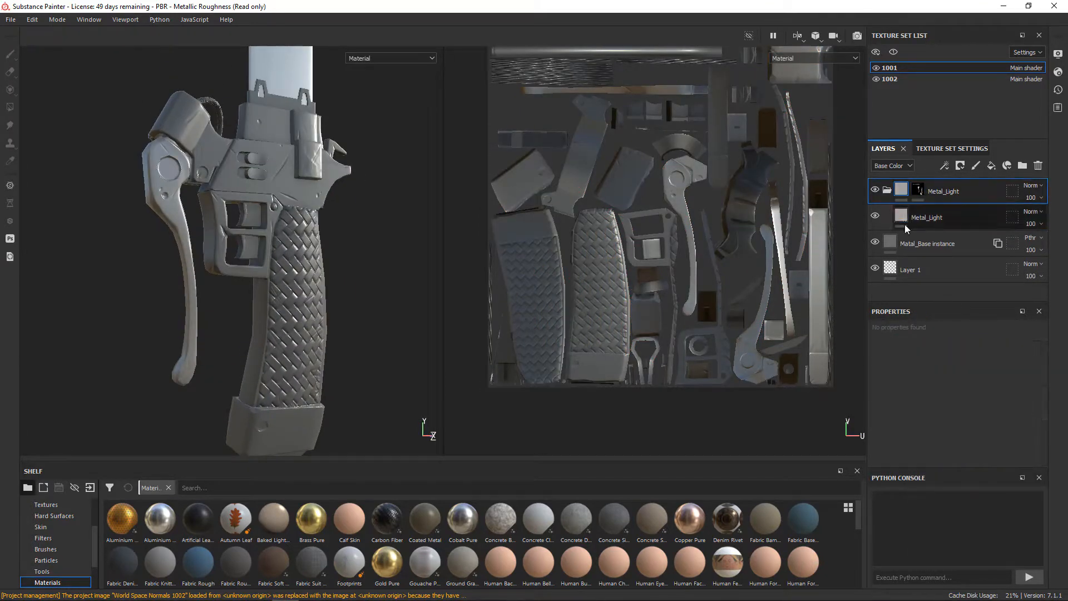
Create a Couro_Base folder holding a new fill layer and add a black mask that reveals only the braided grip
{"action": "left_click", "coordinate": [1022, 166]}
{"action": "double_click", "coordinate": [929, 192]}
{"action": "type", "text": "Couro_Base"}
{"action": "left_click", "coordinate": [991, 165]}
{"action": "left_click_drag", "start_coordinate": [928, 191], "coordinate": [928, 216]}
{"action": "left_click", "coordinate": [929, 192]}
{"action": "left_click", "coordinate": [960, 166]}
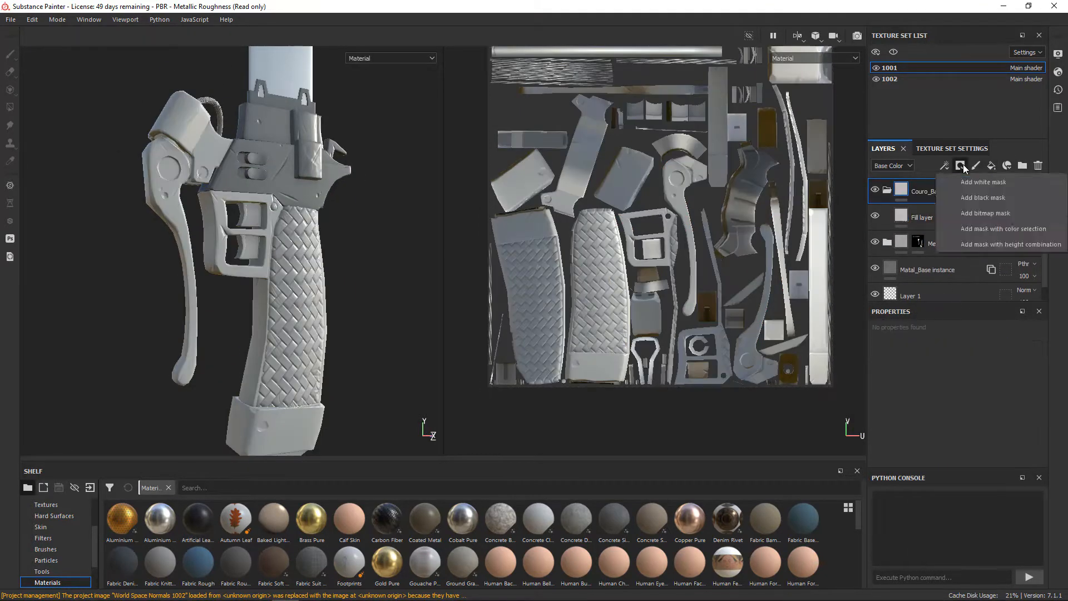
{"action": "left_click", "coordinate": [982, 198]}
Set the base color of the fill layer in Couro_Base to a reddish leather brown
{"action": "left_click", "coordinate": [924, 217]}
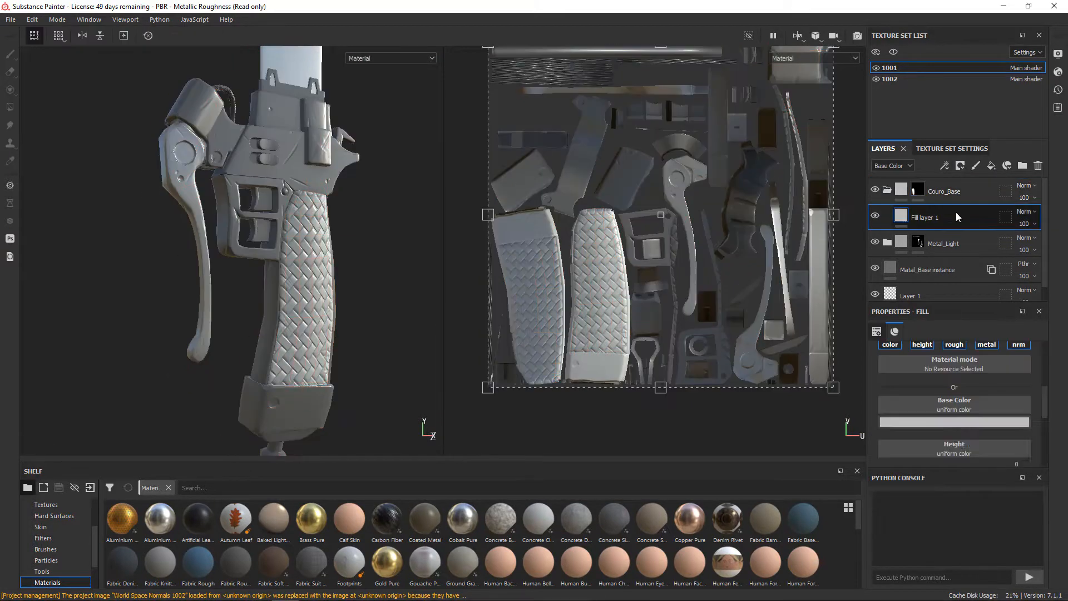
{"action": "left_click", "coordinate": [954, 421]}
{"action": "left_click", "coordinate": [993, 485]}
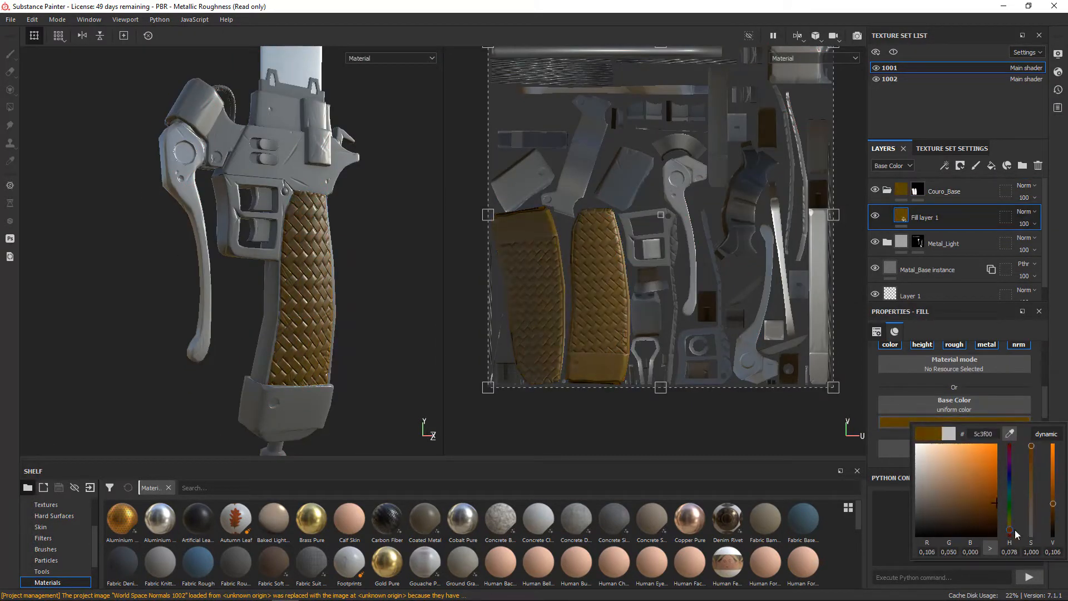
{"action": "left_click_drag", "start_coordinate": [1016, 529], "coordinate": [1017, 532]}
{"action": "left_click_drag", "start_coordinate": [966, 504], "coordinate": [961, 502]}
{"action": "left_click_drag", "start_coordinate": [322, 312], "coordinate": [337, 314], "text": "alt"}
{"action": "scroll", "coordinate": [340, 329], "scroll_direction": "down", "scroll_amount": 5}
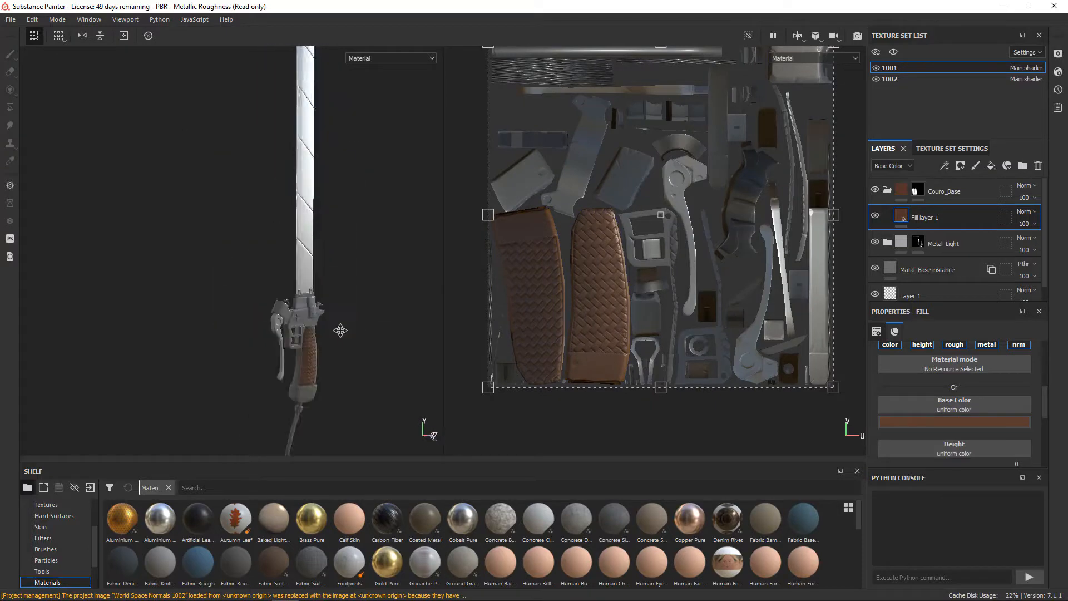
{"action": "middle_click_drag", "start_coordinate": [290, 240], "coordinate": [280, 274], "text": "alt"}
{"action": "scroll", "coordinate": [280, 274], "scroll_direction": "up", "scroll_amount": 4}
Add a fill layer named Cabos inside a new Cabo_Base folder above Couro_Base
{"action": "right_click", "coordinate": [940, 218]}
{"action": "left_click", "coordinate": [886, 289]}
{"action": "left_click", "coordinate": [991, 166]}
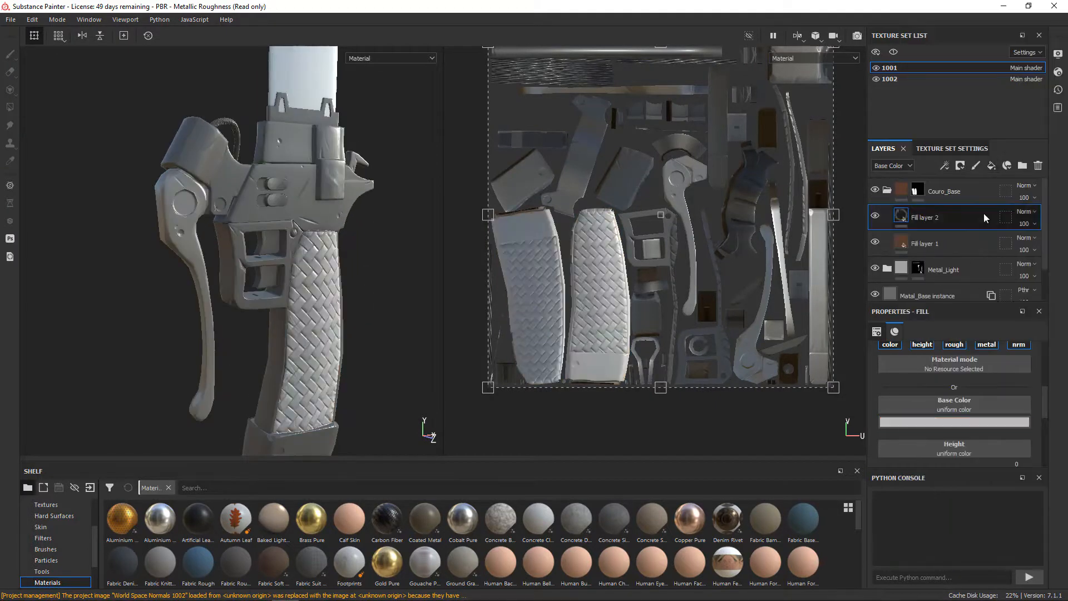
{"action": "left_click_drag", "start_coordinate": [984, 217], "coordinate": [968, 181]}
{"action": "double_click", "coordinate": [963, 201]}
{"action": "type", "text": "C"}
Add a black mask to the Cabo_Base folder and reveal the cables in it with polygon fill
{"action": "left_click", "coordinate": [961, 166]}
{"action": "left_click", "coordinate": [983, 177]}
{"action": "left_click", "coordinate": [10, 108]}
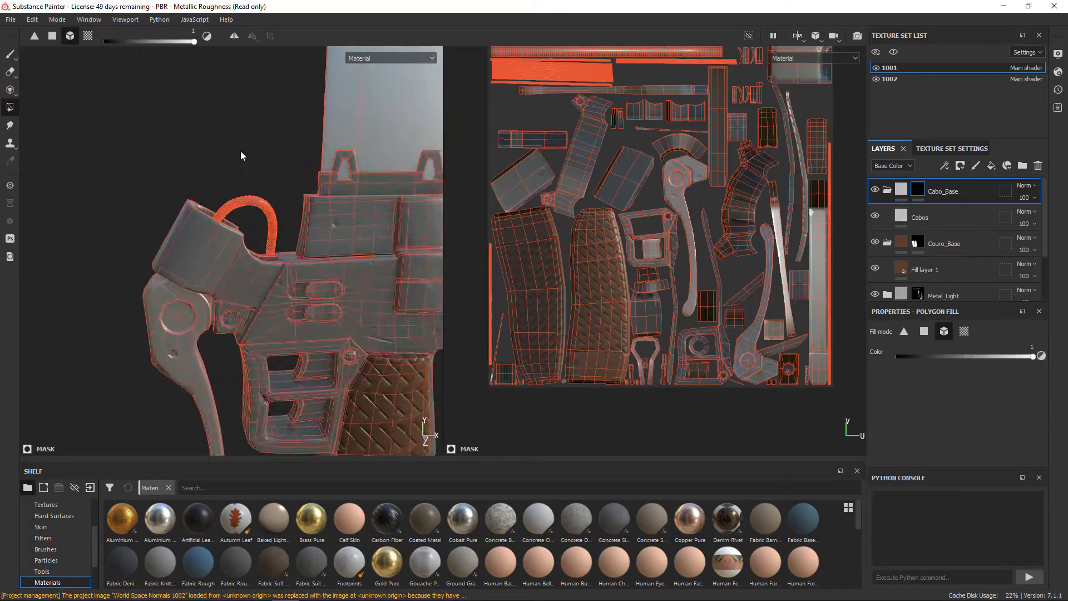
{"action": "left_click", "coordinate": [244, 205]}
{"action": "left_click", "coordinate": [289, 228]}
Set the Cabos fill layer's base color to near black and raise its roughness
{"action": "left_click", "coordinate": [924, 217]}
{"action": "left_click", "coordinate": [954, 422]}
{"action": "left_click_drag", "start_coordinate": [950, 466], "coordinate": [883, 521]}
{"action": "scroll", "coordinate": [978, 427], "scroll_direction": "down", "scroll_amount": 9}
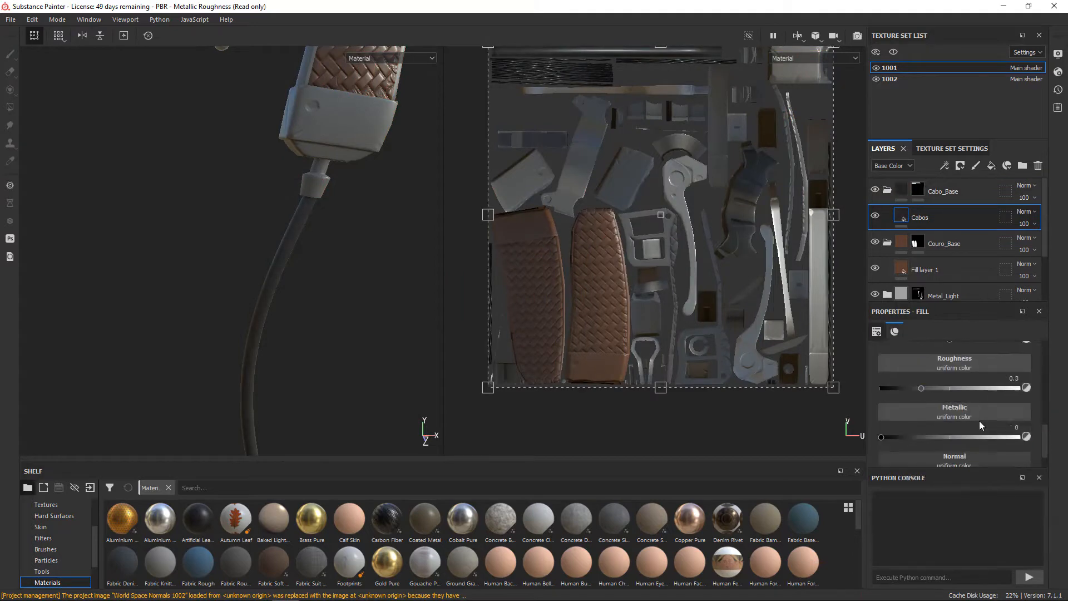
{"action": "scroll", "coordinate": [979, 422], "scroll_direction": "up", "scroll_amount": 1}
{"action": "left_click_drag", "start_coordinate": [922, 422], "coordinate": [969, 421]}
{"action": "left_click_drag", "start_coordinate": [250, 267], "coordinate": [348, 374], "text": "alt"}
{"action": "scroll", "coordinate": [348, 374], "scroll_direction": "down", "scroll_amount": 2}
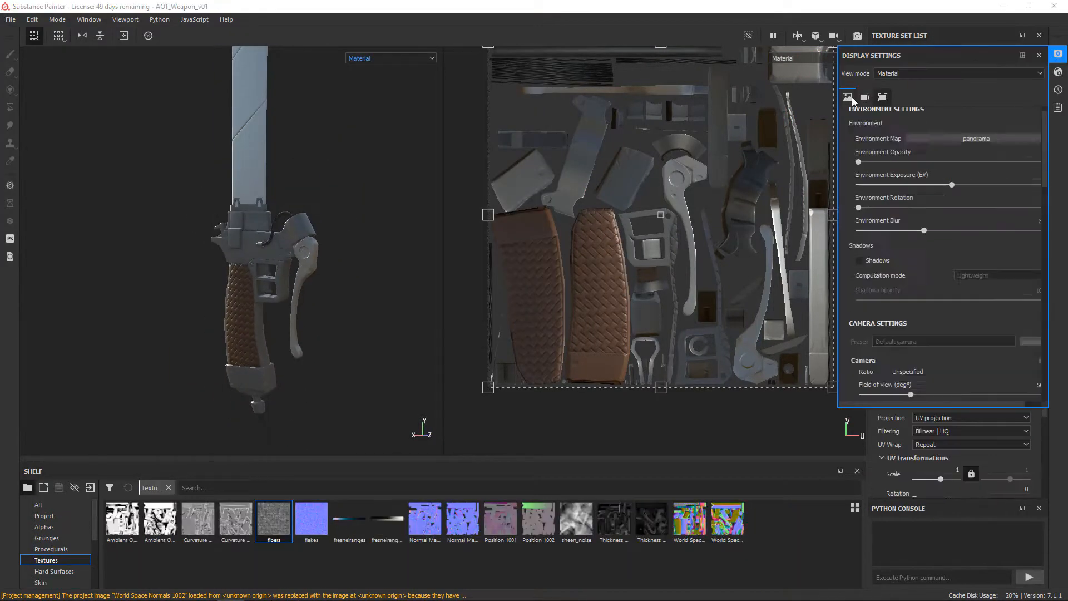
Change the environment map to Tomoco Studio and keep the environment opacity at zero
{"action": "left_click", "coordinate": [848, 103]}
{"action": "left_click", "coordinate": [967, 144]}
{"action": "left_click", "coordinate": [953, 279]}
{"action": "mouse_move", "coordinate": [859, 168]}
{"action": "left_mouse_down"}
{"action": "mouse_move", "coordinate": [954, 171]}
{"action": "mouse_move", "coordinate": [856, 169]}
{"action": "left_mouse_up"}
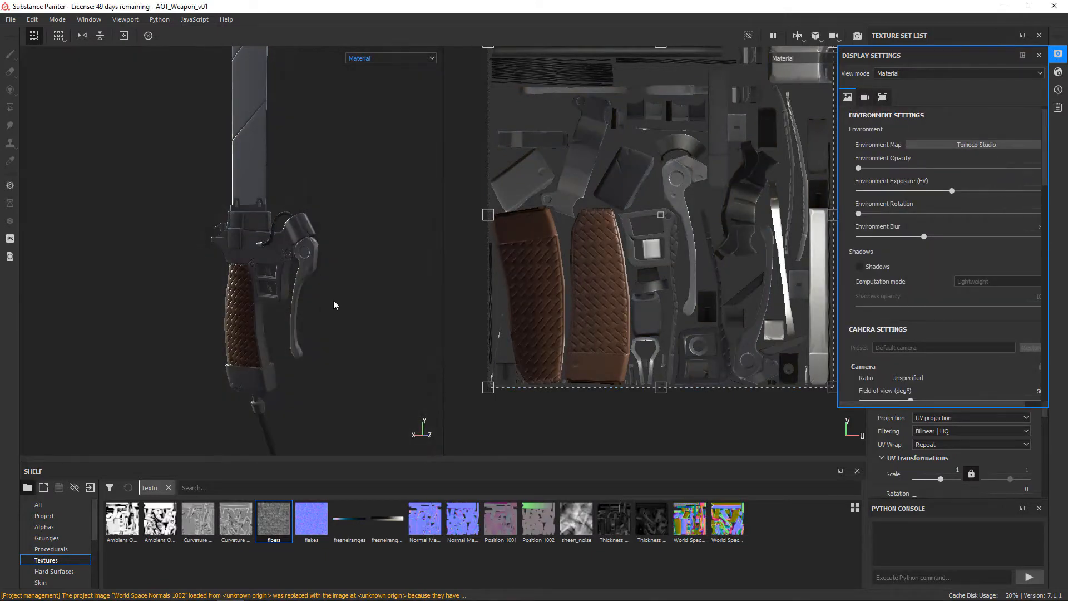
Examine the weapon's materials from several angles while rotating the environment lighting and trying a higher environment opacity
{"action": "left_click_drag", "start_coordinate": [336, 304], "coordinate": [126, 301], "text": "alt"}
{"action": "left_click_drag", "start_coordinate": [379, 283], "coordinate": [274, 289], "text": "alt"}
{"action": "right_click_drag", "start_coordinate": [368, 192], "coordinate": [345, 223], "text": "shift"}
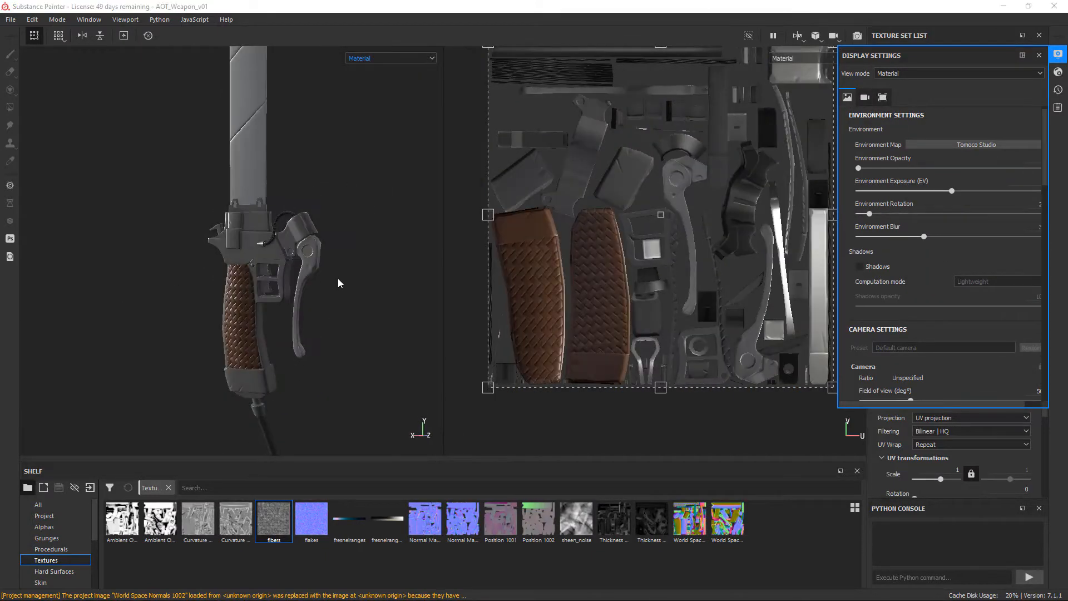
{"action": "left_click_drag", "start_coordinate": [858, 168], "coordinate": [1017, 168]}
{"action": "right_click_drag", "start_coordinate": [345, 221], "coordinate": [311, 228], "text": "shift"}
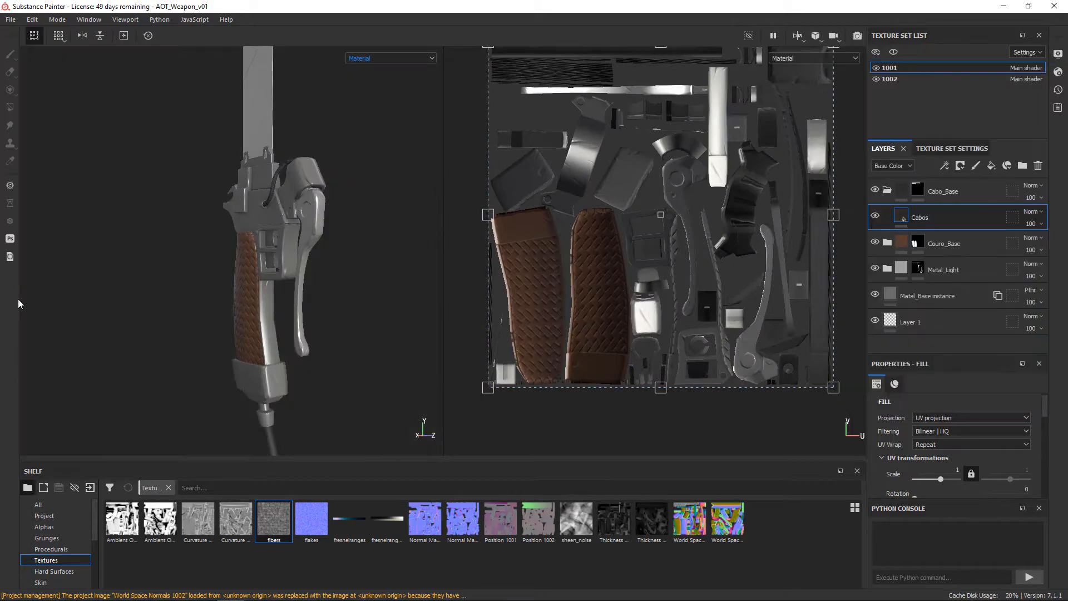
{"action": "scroll", "coordinate": [335, 348], "scroll_direction": "up", "scroll_amount": 3}
{"action": "right_click_drag", "start_coordinate": [365, 334], "coordinate": [267, 314], "text": "shift"}
{"action": "left_click_drag", "start_coordinate": [323, 323], "coordinate": [369, 356], "text": "alt"}
Add a top fill layer in texture set 1001 with a fill effect using the mesh 1001 curvature map as base color
{"action": "left_click", "coordinate": [887, 190]}
{"action": "left_click", "coordinate": [991, 165]}
{"action": "right_click", "coordinate": [935, 203]}
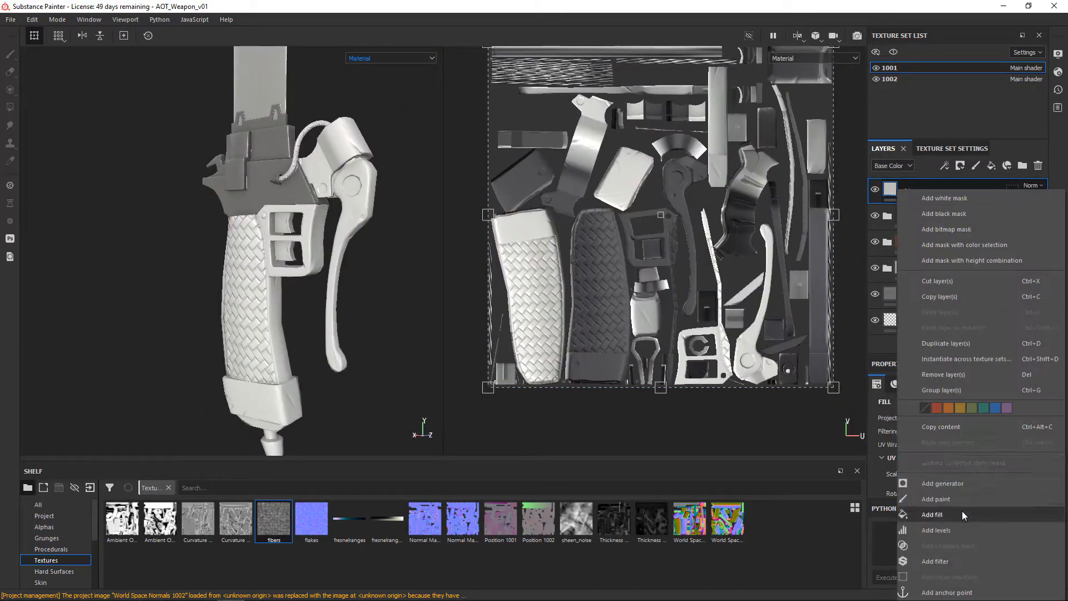
{"action": "left_click", "coordinate": [963, 511]}
{"action": "left_click_drag", "start_coordinate": [948, 356], "coordinate": [948, 296]}
{"action": "scroll", "coordinate": [954, 417], "scroll_direction": "down", "scroll_amount": 3}
{"action": "left_click_drag", "start_coordinate": [198, 520], "coordinate": [946, 434]}
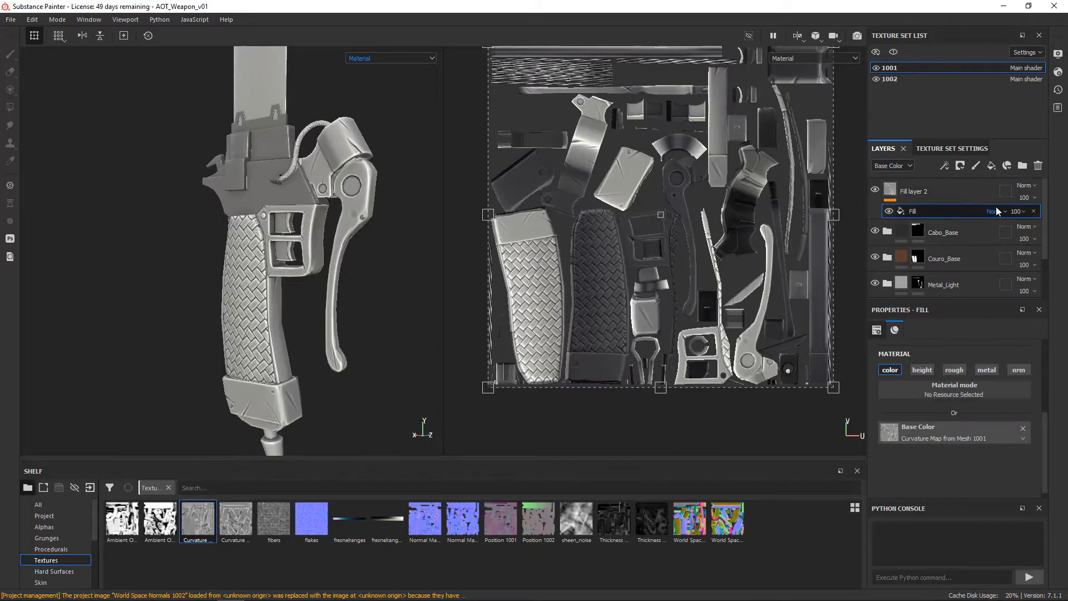
Set the curvature fill layer's blend mode to Overlay and add a base color Levels effect with its midpoint at 0.491
{"action": "left_click", "coordinate": [998, 212]}
{"action": "left_click", "coordinate": [1001, 384]}
{"action": "right_click", "coordinate": [915, 197]}
{"action": "left_click", "coordinate": [950, 320]}
{"action": "left_click", "coordinate": [1026, 185]}
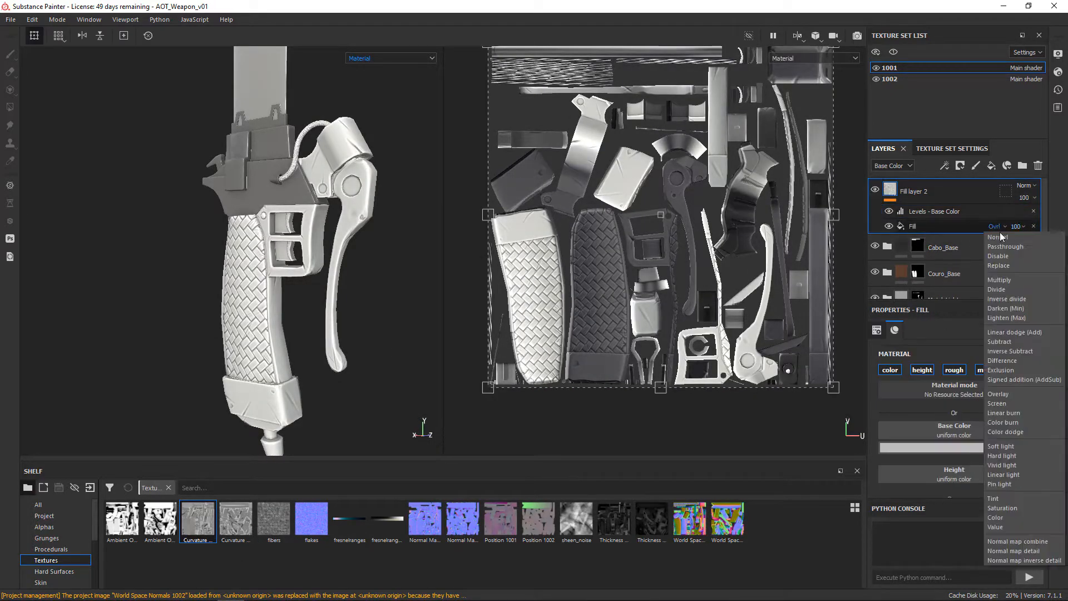
{"action": "left_click", "coordinate": [1034, 359]}
{"action": "mouse_move", "coordinate": [935, 211]}
{"action": "left_mouse_down"}
{"action": "mouse_move", "coordinate": [929, 226]}
{"action": "mouse_move", "coordinate": [935, 209]}
{"action": "left_mouse_up"}
{"action": "left_click_drag", "start_coordinate": [925, 376], "coordinate": [916, 377]}
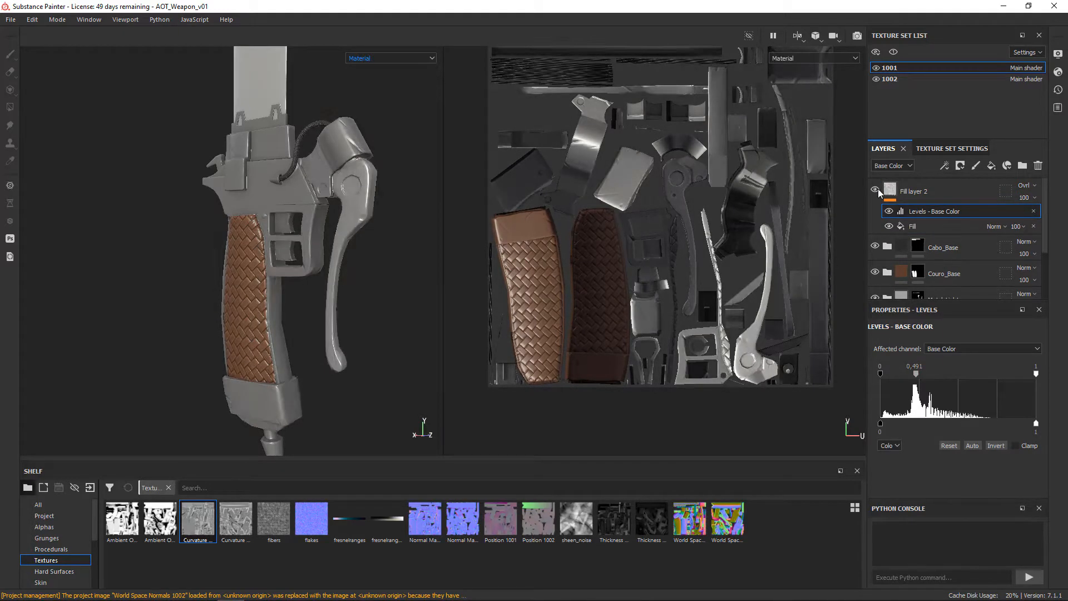
Select texture set 1002 and rename its two folders Metal_Lamina and Matal
{"action": "scroll", "coordinate": [344, 305], "scroll_direction": "up", "scroll_amount": 3}
{"action": "left_click", "coordinate": [894, 224]}
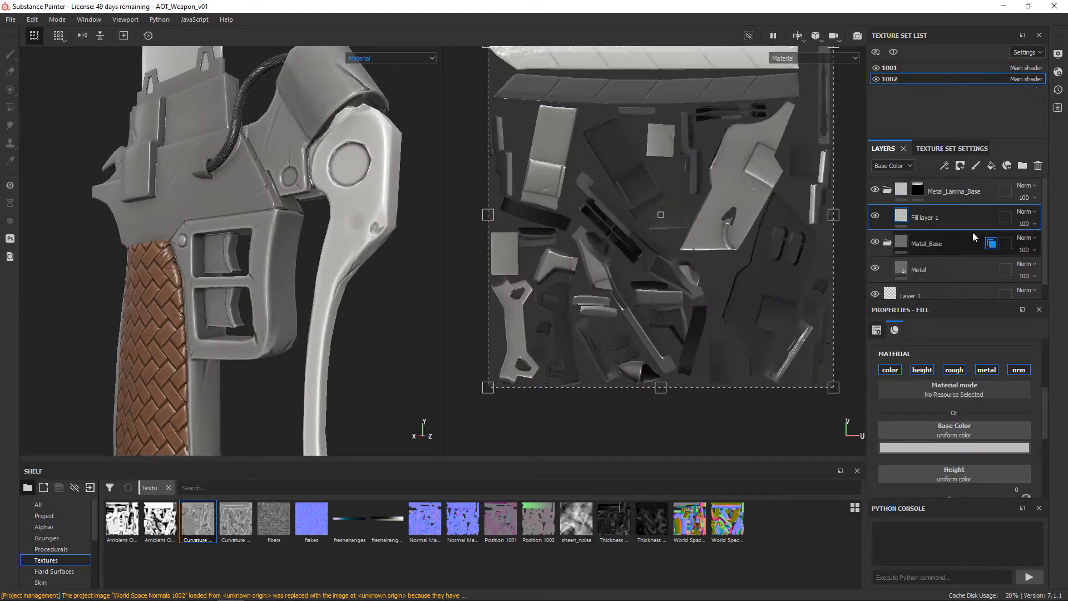
{"action": "left_click", "coordinate": [946, 78]}
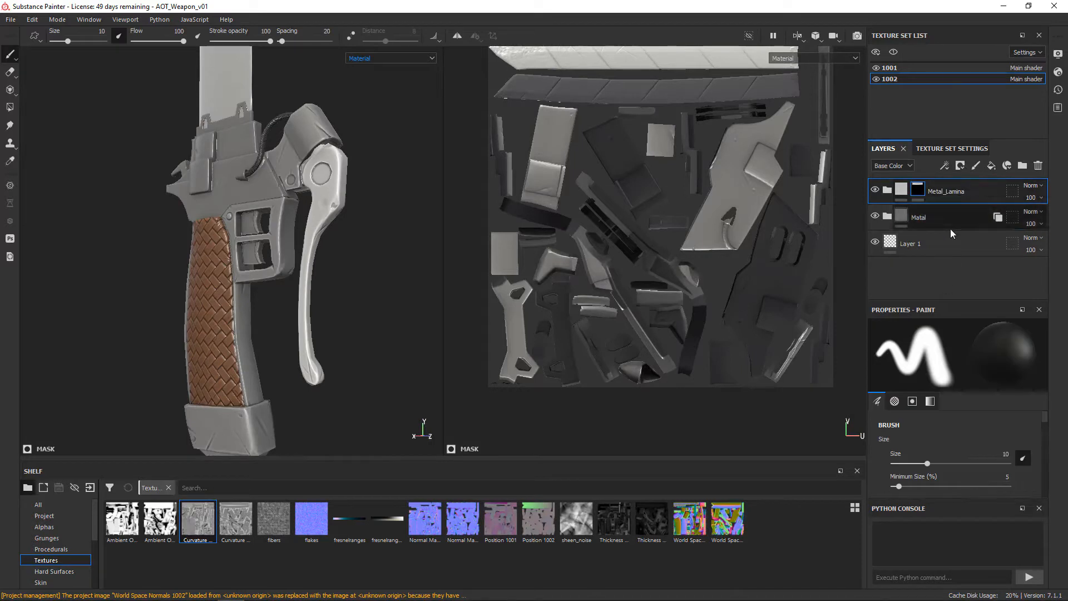
Add a fill layer named Curvature with a color-only fill effect using texture set 1002's curvature map
{"action": "right_click", "coordinate": [1002, 199]}
{"action": "left_click", "coordinate": [950, 486]}
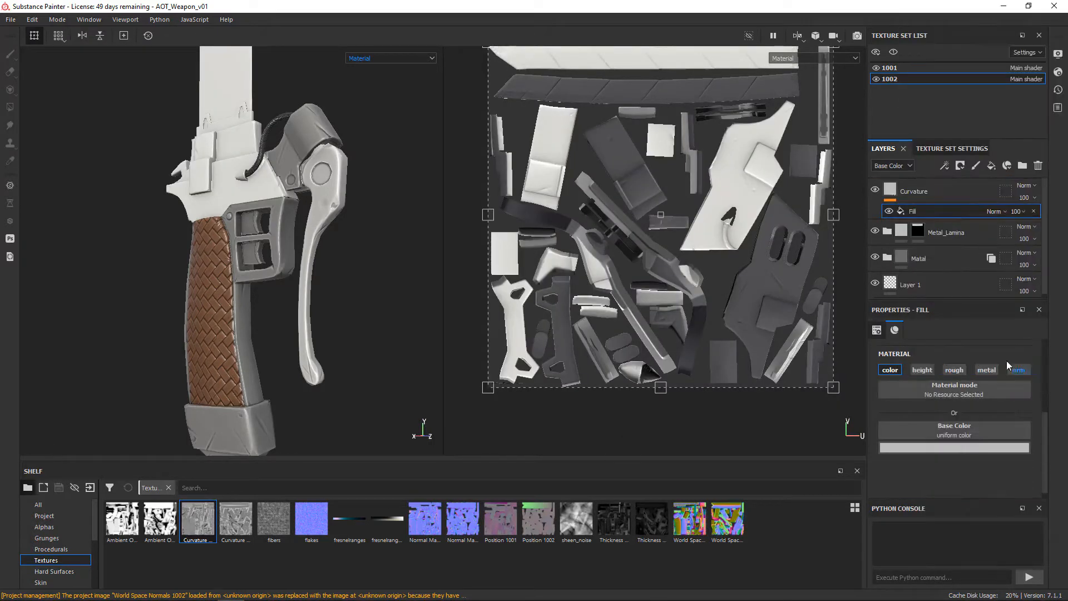
{"action": "left_click", "coordinate": [953, 369]}
{"action": "left_click", "coordinate": [930, 211]}
Set the Curvature layer's blend mode to Overlay and add a base color Levels effect with its midpoint at 0.397
{"action": "left_click", "coordinate": [1026, 185]}
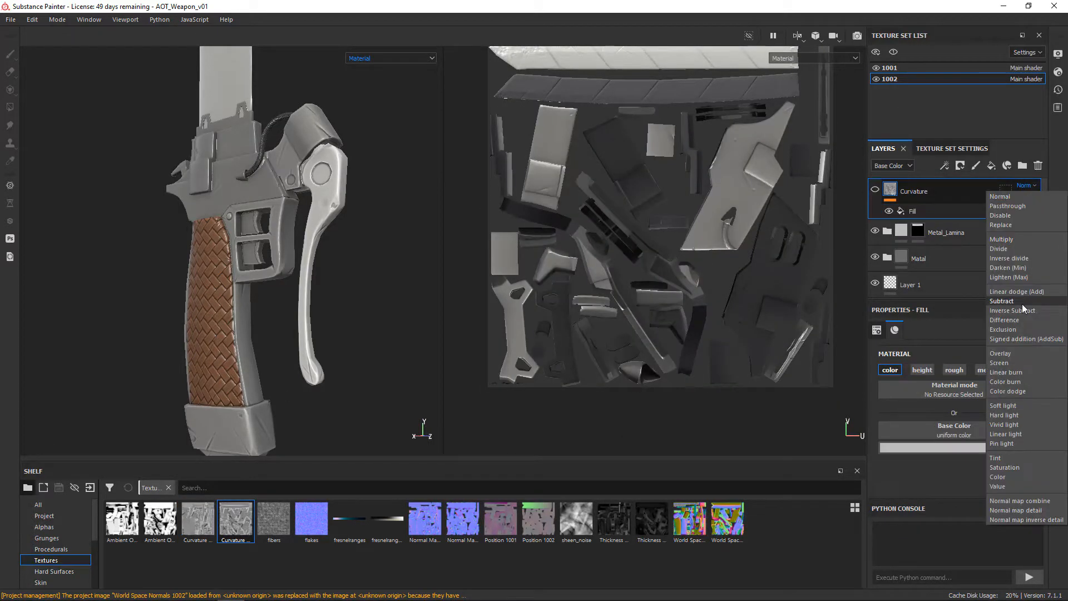
{"action": "left_click", "coordinate": [1015, 353]}
{"action": "left_click", "coordinate": [875, 190]}
{"action": "left_click", "coordinate": [945, 166]}
{"action": "left_click", "coordinate": [967, 213]}
{"action": "left_click_drag", "start_coordinate": [958, 374], "coordinate": [908, 375]}
Compare the weapon with the Curvature layer hidden and shown, and return to texture set 1001
{"action": "left_click", "coordinate": [875, 190]}
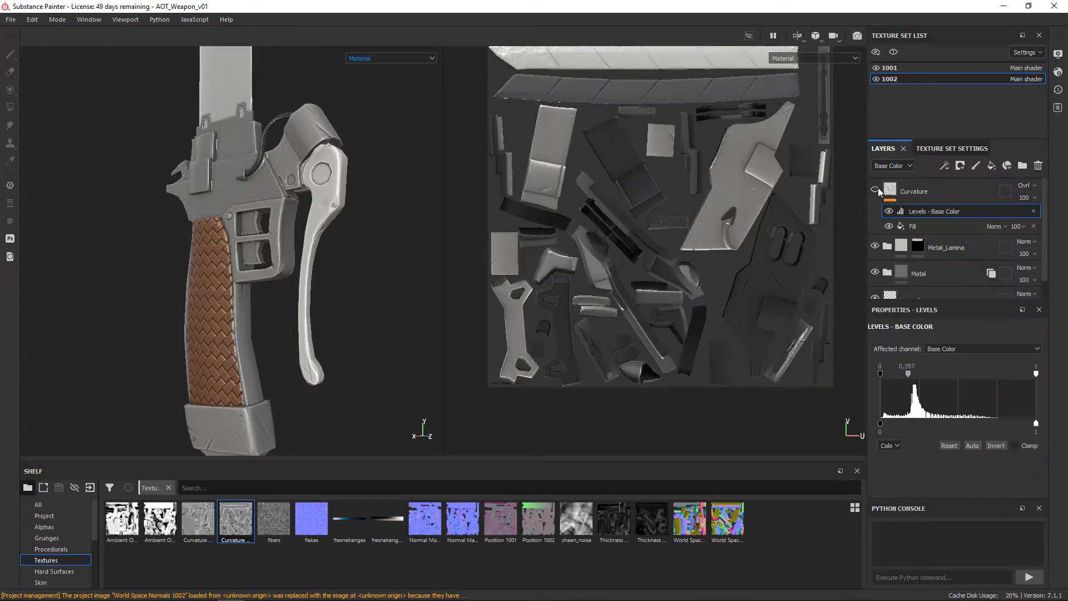
{"action": "left_click", "coordinate": [876, 190]}
{"action": "scroll", "coordinate": [278, 250], "scroll_direction": "up", "scroll_amount": 2}
{"action": "scroll", "coordinate": [278, 251], "scroll_direction": "down", "scroll_amount": 8}
{"action": "left_click", "coordinate": [875, 190]}
{"action": "left_click", "coordinate": [875, 190]}
{"action": "scroll", "coordinate": [409, 347], "scroll_direction": "up", "scroll_amount": 8}
{"action": "scroll", "coordinate": [409, 348], "scroll_direction": "down", "scroll_amount": 4}
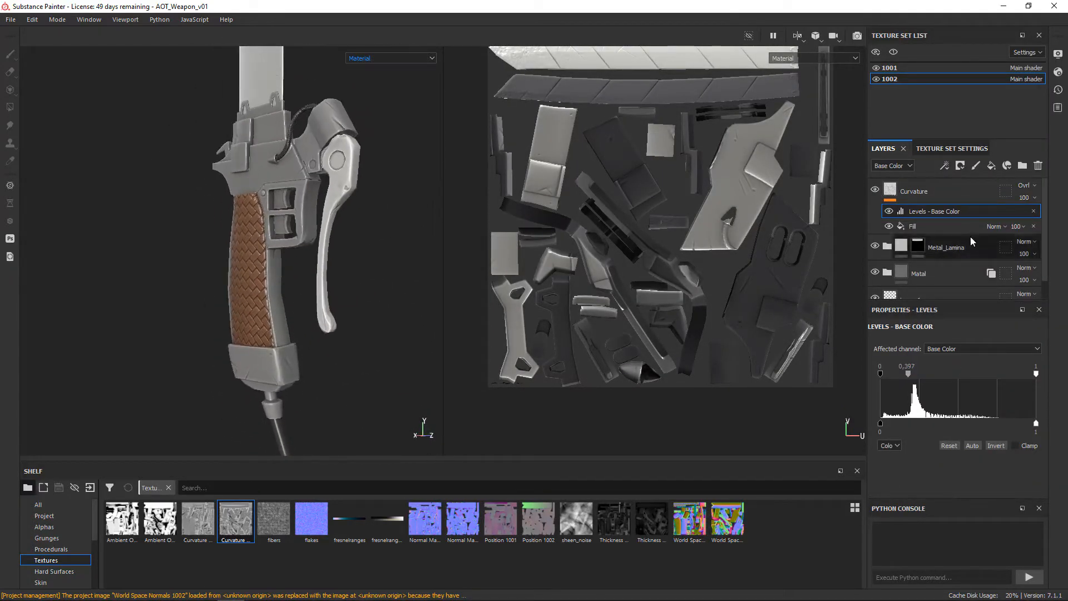
{"action": "left_click", "coordinate": [931, 67]}
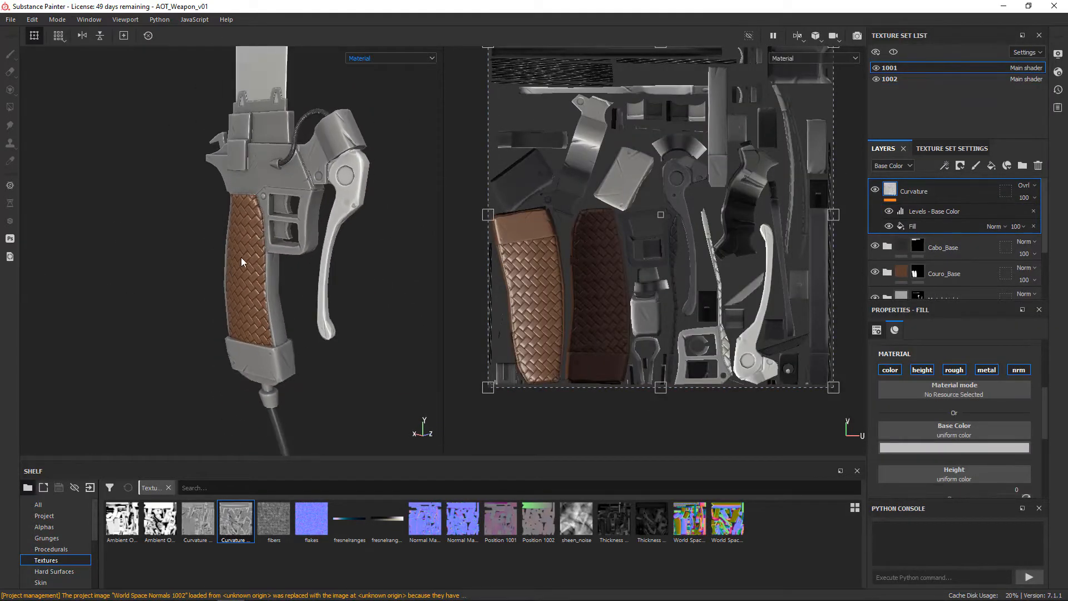
Add a fill layer named light above the Curvature layer and give it a filter effect
{"action": "left_click_drag", "start_coordinate": [945, 296], "coordinate": [966, 316]}
{"action": "left_click", "coordinate": [992, 165]}
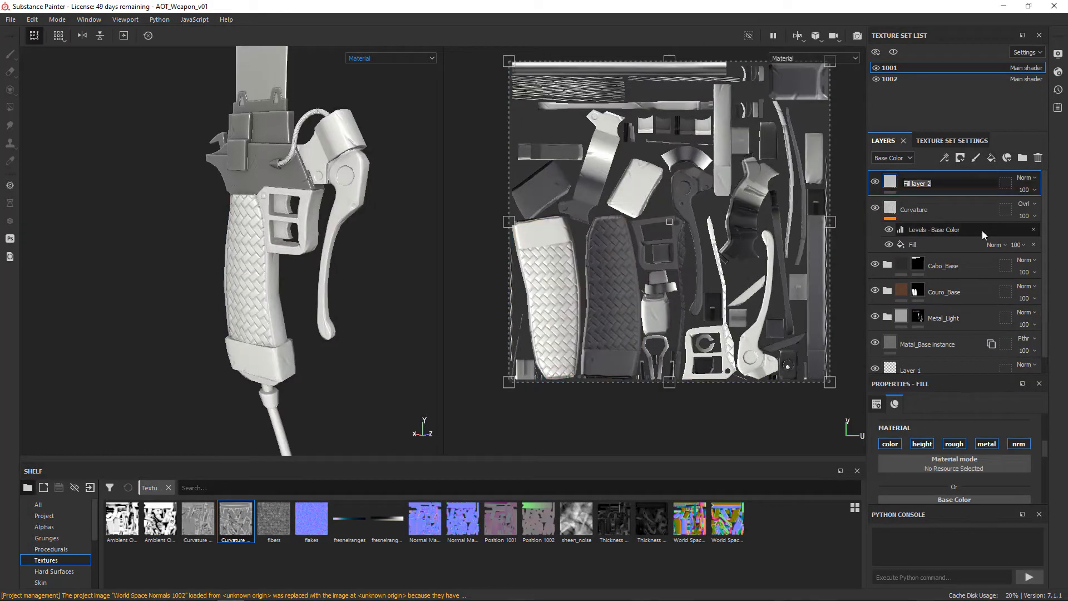
{"action": "right_click", "coordinate": [982, 230]}
{"action": "left_click", "coordinate": [932, 439]}
{"action": "left_click", "coordinate": [930, 433]}
Load the Baked Lighting Stylized filter into the light layer's filter effect
{"action": "scroll", "coordinate": [943, 336], "scroll_direction": "down", "scroll_amount": 5}
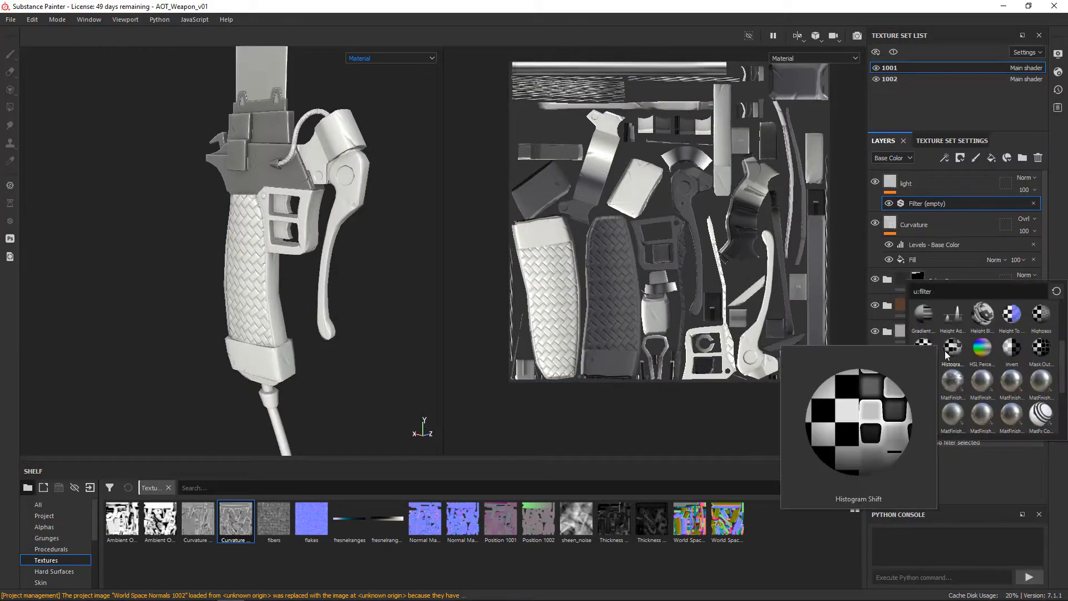
{"action": "scroll", "coordinate": [940, 333], "scroll_direction": "up", "scroll_amount": 5}
{"action": "left_click", "coordinate": [925, 318]}
{"action": "scroll", "coordinate": [1006, 456], "scroll_direction": "down", "scroll_amount": 10}
{"action": "key", "text": "ctrl+z"}
{"action": "left_click", "coordinate": [962, 439]}
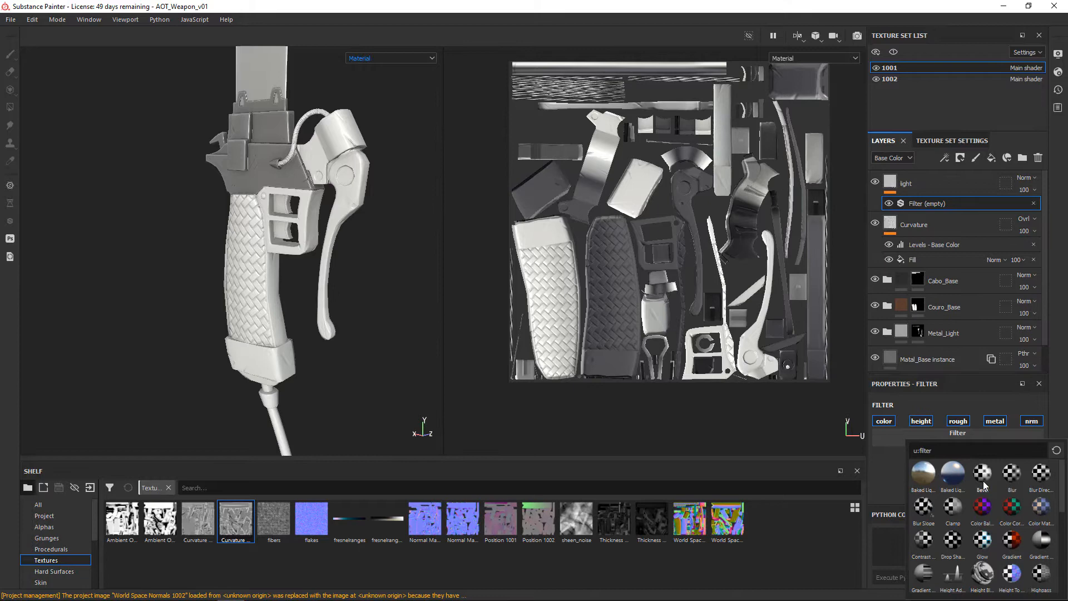
{"action": "left_click", "coordinate": [955, 474]}
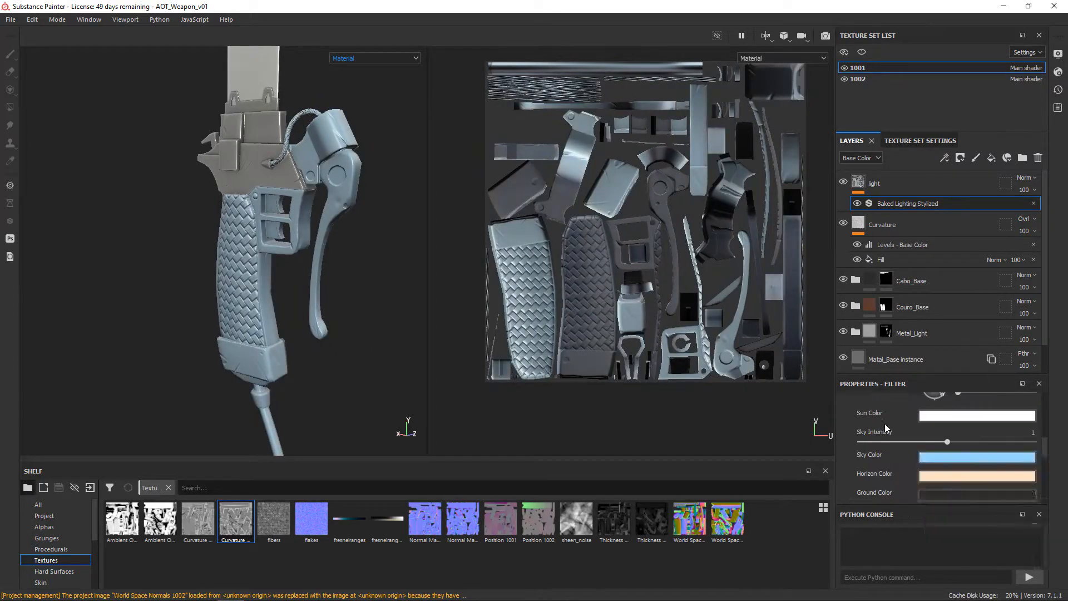
Desaturate the baked lighting's sky color and inspect the result on the weapon in base color view
{"action": "left_click", "coordinate": [957, 457]}
{"action": "left_click_drag", "start_coordinate": [945, 489], "coordinate": [915, 489]}
{"action": "key", "text": "c"}
{"action": "left_click_drag", "start_coordinate": [315, 264], "coordinate": [98, 281], "text": "alt"}
{"action": "scroll", "coordinate": [901, 446], "scroll_direction": "up", "scroll_amount": 2}
{"action": "left_click_drag", "start_coordinate": [942, 461], "coordinate": [934, 466]}
{"action": "left_click_drag", "start_coordinate": [245, 278], "coordinate": [384, 289], "text": "alt"}
{"action": "scroll", "coordinate": [891, 433], "scroll_direction": "down", "scroll_amount": 2}
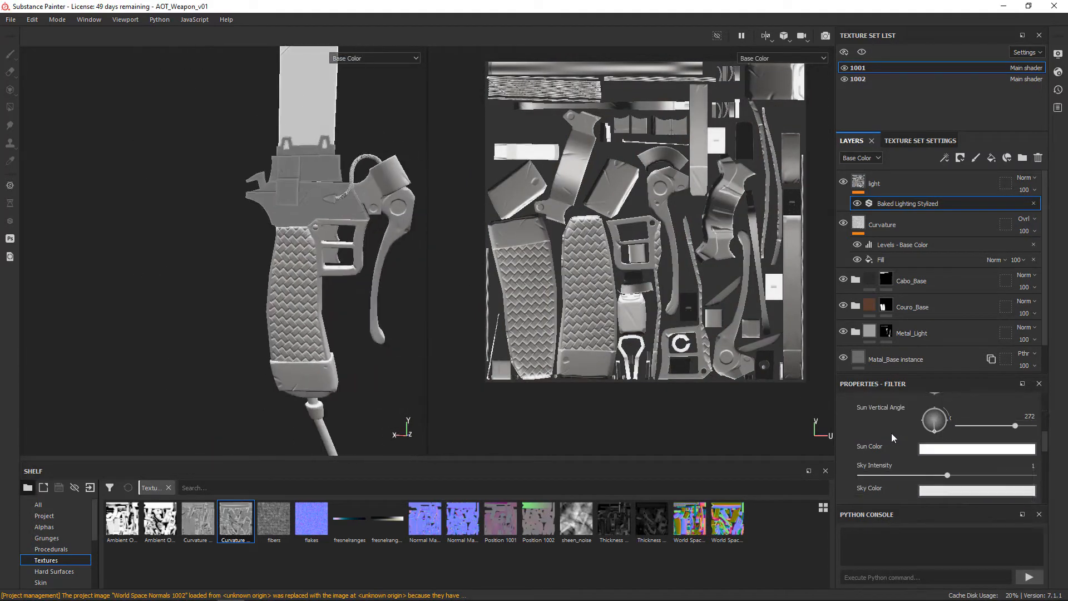
Set the baked lighting's sky color to a mid grey and its horizon color to a dark neutral grey
{"action": "left_click", "coordinate": [957, 458]}
{"action": "left_click_drag", "start_coordinate": [926, 495], "coordinate": [908, 510]}
{"action": "left_click", "coordinate": [951, 476]}
{"action": "left_click_drag", "start_coordinate": [931, 411], "coordinate": [911, 432]}
{"action": "left_click_drag", "start_coordinate": [295, 309], "coordinate": [589, 279], "text": "alt"}
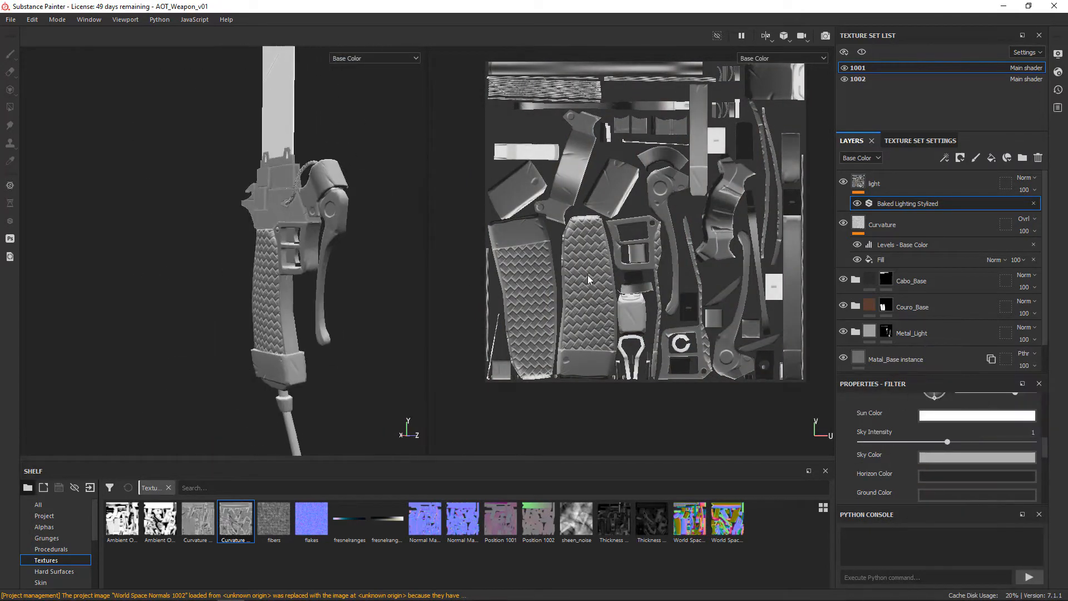
Set the light layer's blend mode to Soft light and compare its effect on the full material
{"action": "left_click", "coordinate": [1025, 177]}
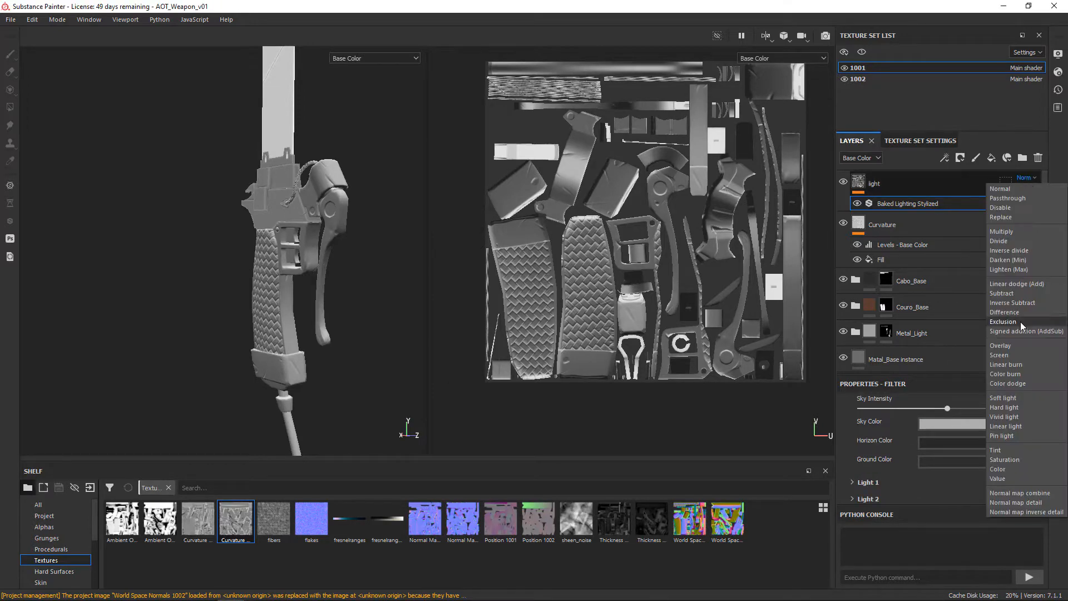
{"action": "left_click", "coordinate": [957, 401]}
{"action": "key", "text": "m"}
{"action": "left_click", "coordinate": [843, 181]}
Copy the light layer of texture set 1001 and switch to texture set 1002
{"action": "right_click", "coordinate": [917, 184]}
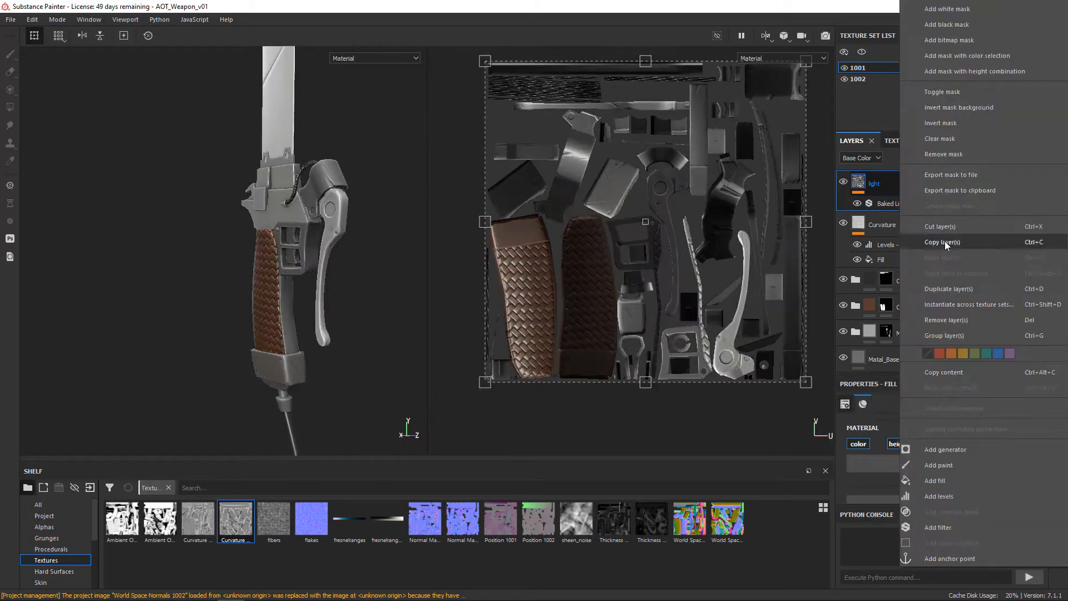
{"action": "left_click", "coordinate": [944, 242]}
{"action": "left_click", "coordinate": [895, 79]}
{"action": "right_click", "coordinate": [927, 335]}
{"action": "left_click", "coordinate": [945, 303]}
{"action": "left_click", "coordinate": [515, 389]}
{"action": "left_click", "coordinate": [906, 69]}
{"action": "left_click", "coordinate": [899, 78]}
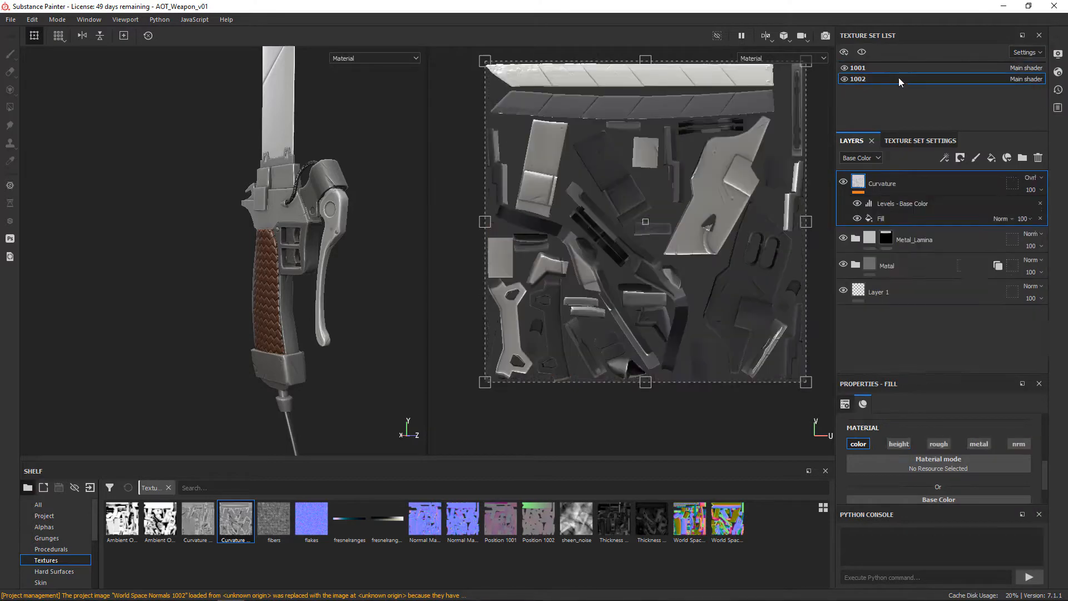
Rename the Matal folder in texture set 1002 as Metal
{"action": "double_click", "coordinate": [888, 266]}
{"action": "type", "text": "Metal"}
{"action": "key", "text": "Return"}
Paste the light layer as an instance above the Curvature layer in texture set 1002
{"action": "left_click", "coordinate": [905, 68]}
{"action": "left_click", "coordinate": [904, 80]}
{"action": "right_click", "coordinate": [924, 183]}
{"action": "left_click", "coordinate": [971, 262]}
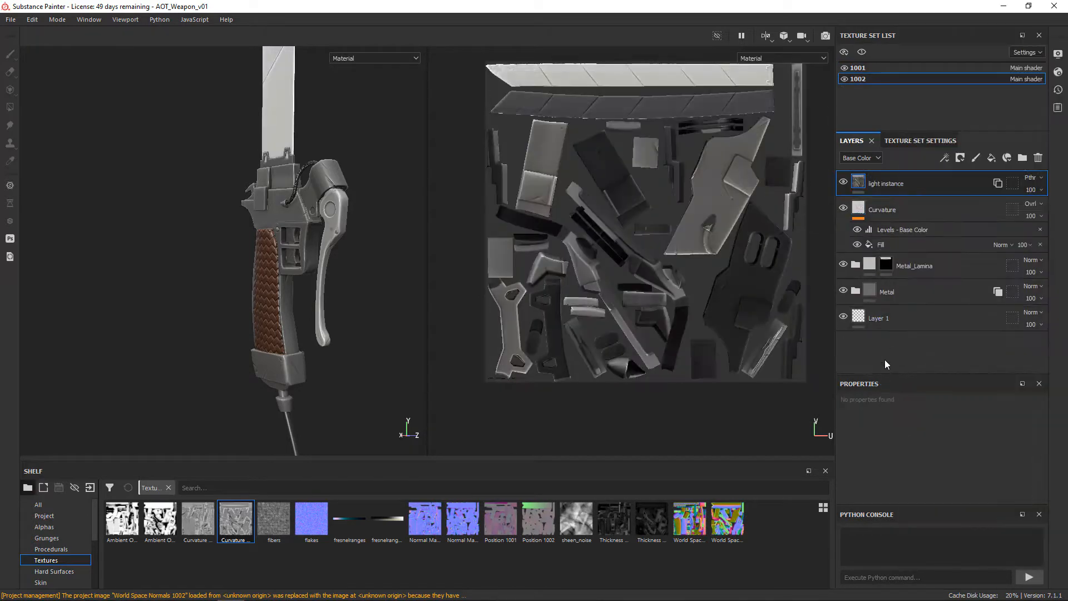
Compare the whole weapon with the light instance layer hidden and shown
{"action": "scroll", "coordinate": [266, 308], "scroll_direction": "up", "scroll_amount": 5}
{"action": "scroll", "coordinate": [266, 308], "scroll_direction": "down", "scroll_amount": 5}
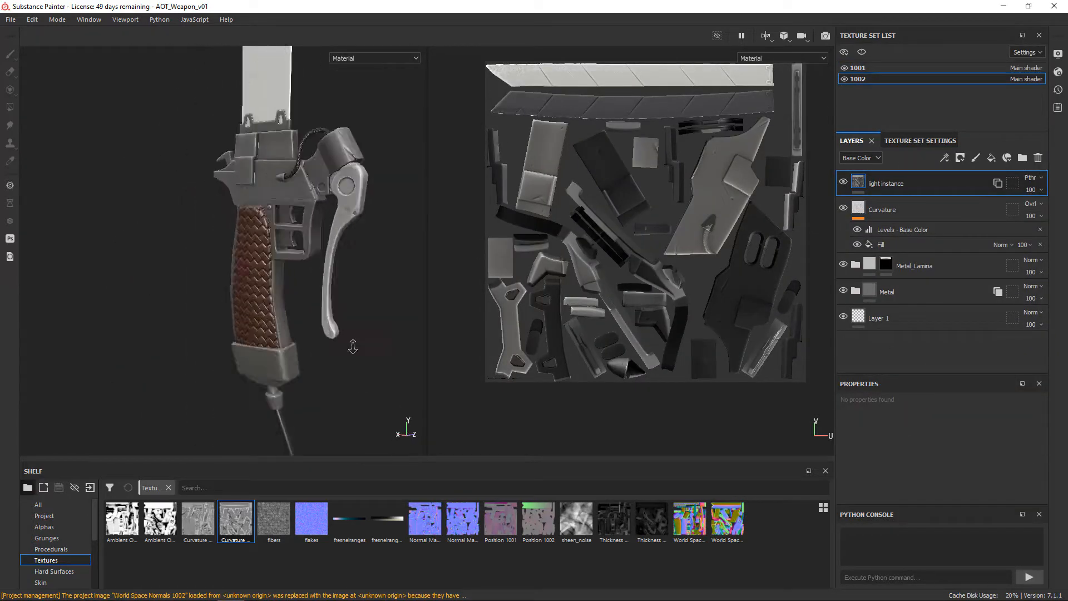
{"action": "key", "text": "c"}
{"action": "left_click", "coordinate": [844, 183]}
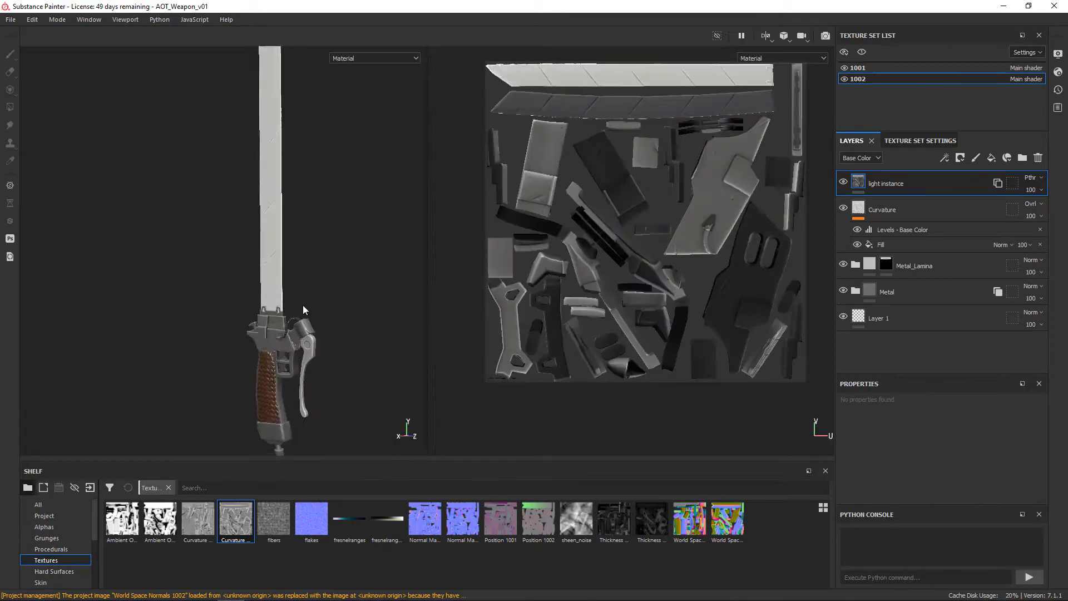
{"action": "scroll", "coordinate": [303, 305], "scroll_direction": "up", "scroll_amount": 4}
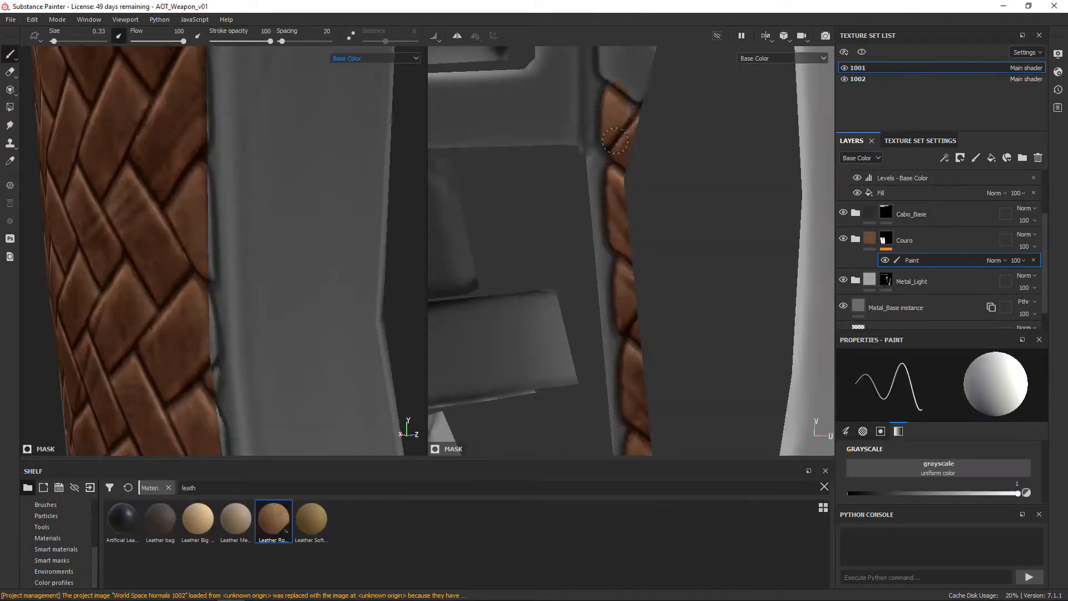
Paint white into the Couro folder's mask along the narrow braided edge strips in the UV view of texture set 1001
{"action": "middle_click_drag", "start_coordinate": [614, 141], "coordinate": [615, 232]}
{"action": "right_click_drag", "start_coordinate": [596, 126], "coordinate": [611, 341]}
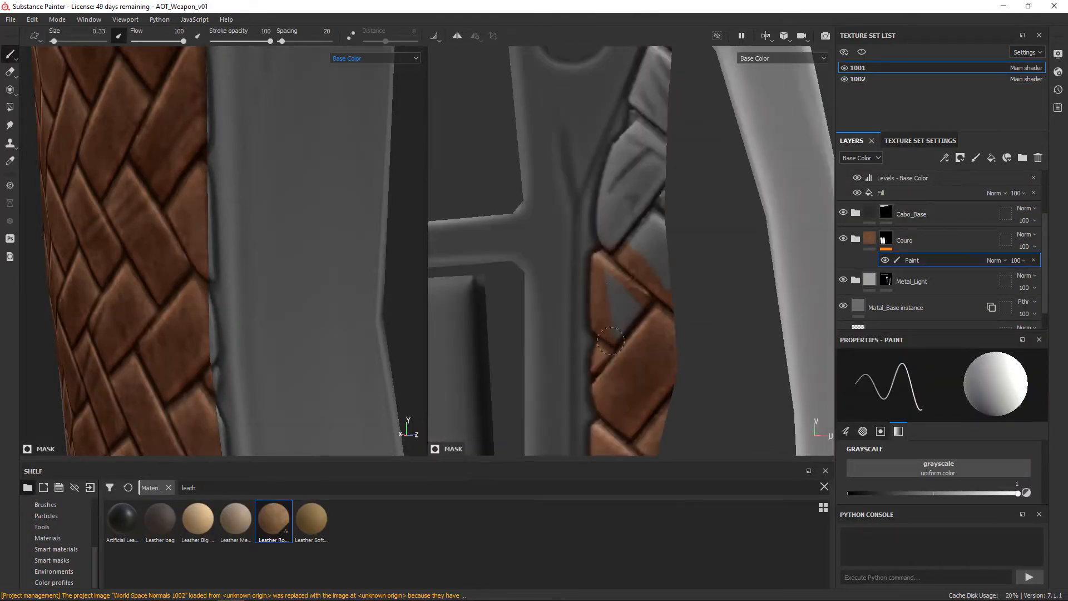
{"action": "left_click_drag", "start_coordinate": [623, 135], "coordinate": [640, 206]}
{"action": "mouse_move", "coordinate": [676, 222]}
{"action": "right_mouse_down", "text": "alt"}
{"action": "mouse_move", "coordinate": [680, 241]}
{"action": "mouse_move", "coordinate": [656, 189]}
{"action": "right_mouse_up", "text": "alt"}
{"action": "left_click_drag", "start_coordinate": [640, 191], "coordinate": [620, 256]}
{"action": "right_click_drag", "start_coordinate": [662, 267], "coordinate": [617, 184], "text": "alt"}
{"action": "mouse_move", "coordinate": [617, 184]}
{"action": "middle_mouse_down", "text": "alt"}
{"action": "mouse_move", "coordinate": [611, 155]}
{"action": "mouse_move", "coordinate": [690, 356]}
{"action": "middle_mouse_up", "text": "alt"}
{"action": "mouse_move", "coordinate": [690, 356]}
{"action": "right_mouse_down", "text": "alt"}
{"action": "mouse_move", "coordinate": [696, 380]}
{"action": "mouse_move", "coordinate": [621, 187]}
{"action": "right_mouse_up", "text": "alt"}
{"action": "left_click_drag", "start_coordinate": [631, 297], "coordinate": [635, 348]}
{"action": "middle_click_drag", "start_coordinate": [635, 347], "coordinate": [633, 284]}
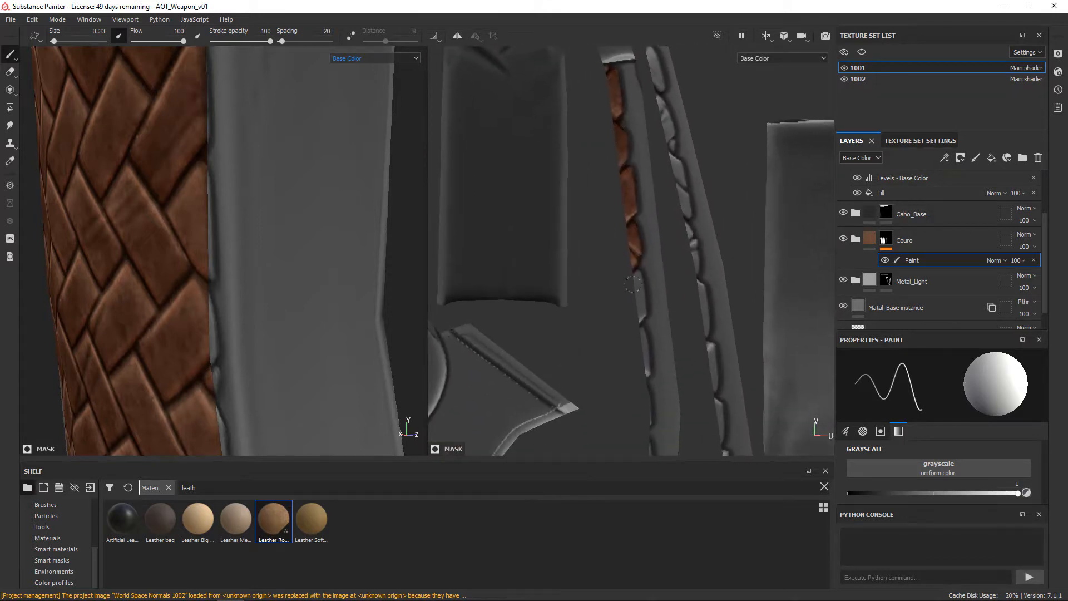
{"action": "middle_click_drag", "start_coordinate": [650, 424], "coordinate": [667, 254]}
{"action": "right_click_drag", "start_coordinate": [699, 346], "coordinate": [690, 295], "text": "alt"}
{"action": "middle_click_drag", "start_coordinate": [733, 255], "coordinate": [670, 321]}
{"action": "middle_click_drag", "start_coordinate": [671, 203], "coordinate": [603, 282]}
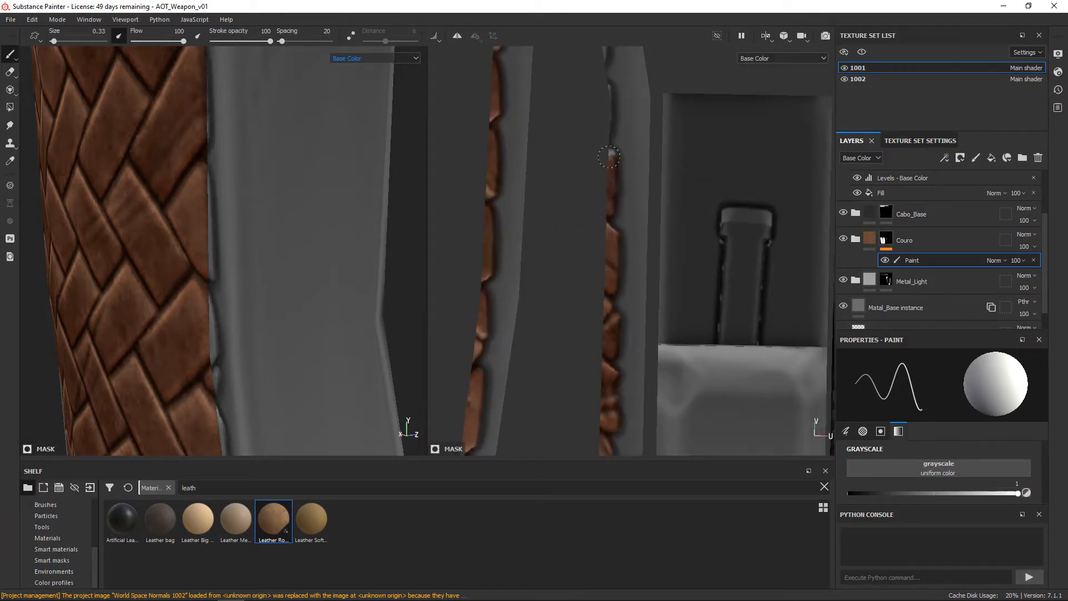
{"action": "middle_click_drag", "start_coordinate": [610, 157], "coordinate": [580, 217]}
{"action": "middle_click_drag", "start_coordinate": [559, 129], "coordinate": [589, 252]}
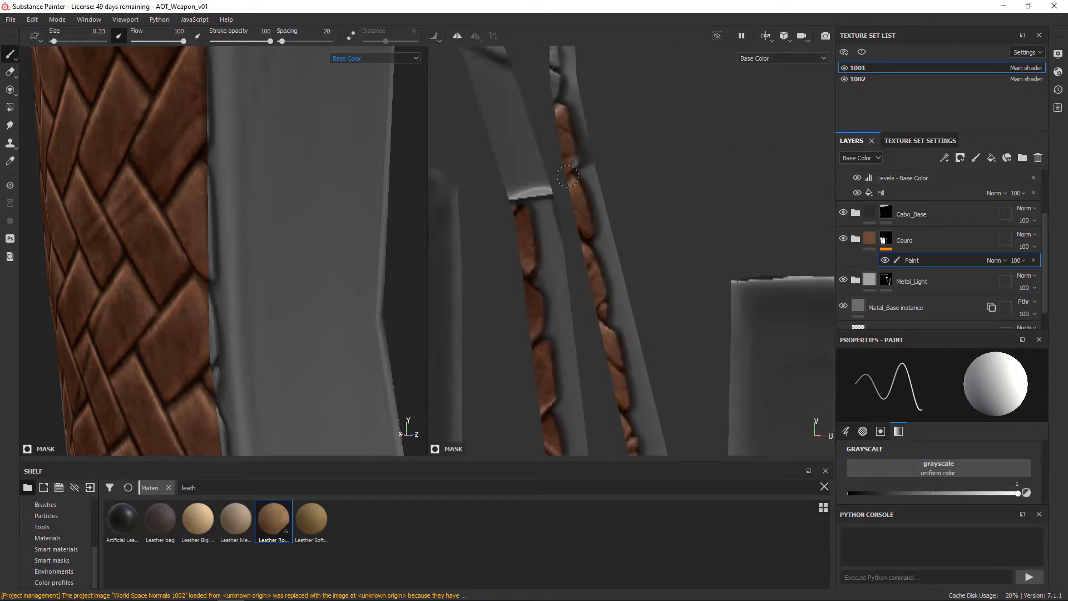
{"action": "middle_click_drag", "start_coordinate": [567, 177], "coordinate": [656, 306], "text": "alt"}
{"action": "right_click_drag", "start_coordinate": [656, 306], "coordinate": [636, 167], "text": "alt"}
{"action": "middle_click_drag", "start_coordinate": [636, 166], "coordinate": [567, 336], "text": "alt"}
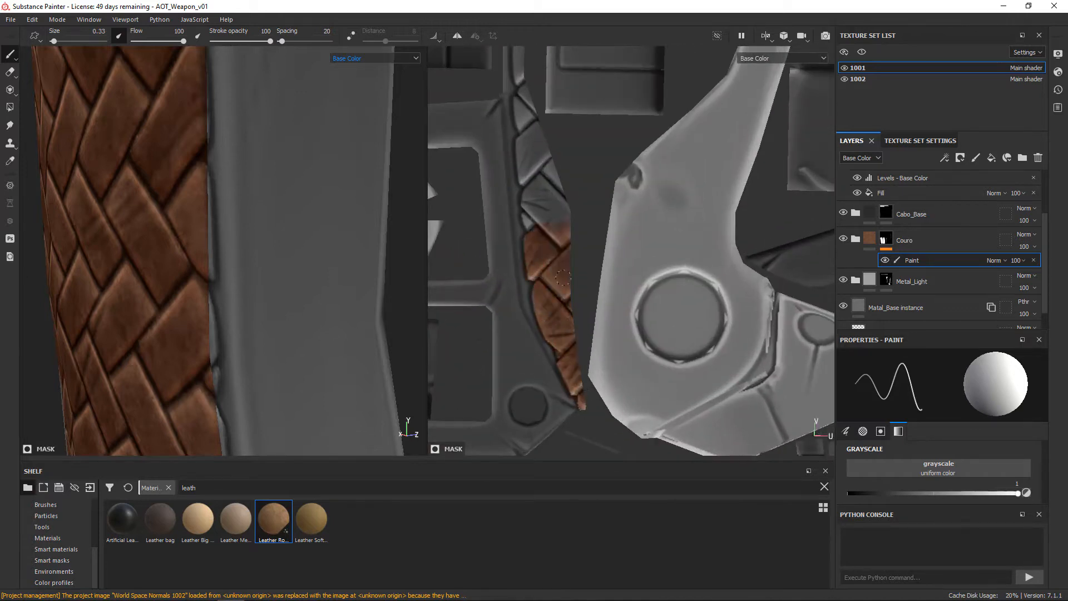
{"action": "right_click_drag", "start_coordinate": [563, 277], "coordinate": [533, 374], "text": "alt"}
{"action": "middle_click_drag", "start_coordinate": [519, 152], "coordinate": [520, 249]}
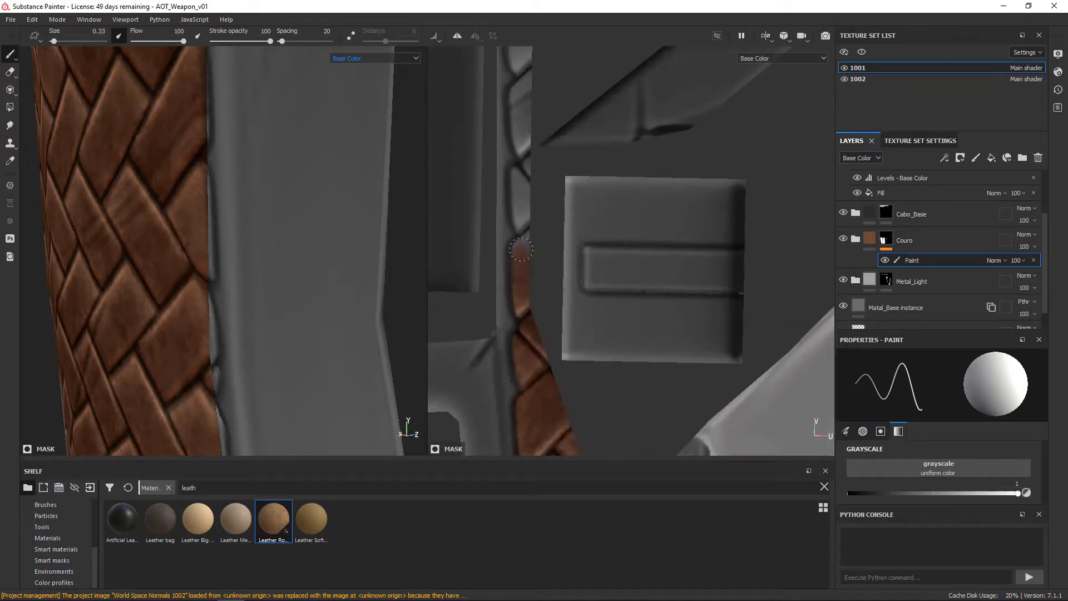
{"action": "middle_click_drag", "start_coordinate": [522, 129], "coordinate": [552, 301]}
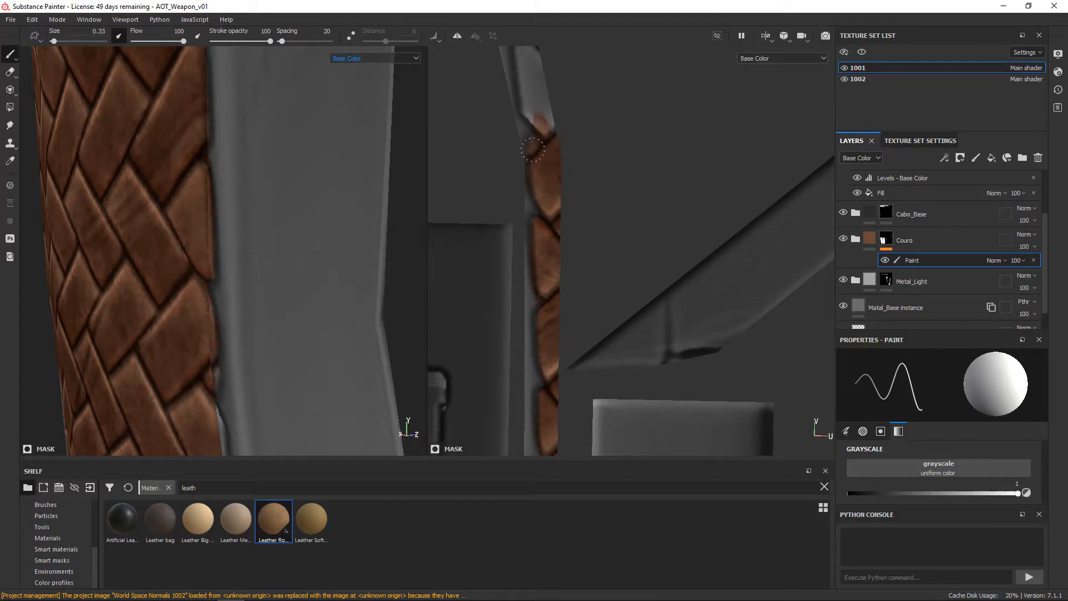
{"action": "right_click_drag", "start_coordinate": [533, 149], "coordinate": [548, 278], "text": "alt"}
{"action": "left_click_drag", "start_coordinate": [556, 267], "coordinate": [656, 183], "text": "alt"}
{"action": "right_click_drag", "start_coordinate": [657, 183], "coordinate": [617, 189], "text": "alt"}
Display the full material on the weapon and turn off the light layer's height and roughness channels
{"action": "right_click_drag", "start_coordinate": [289, 267], "coordinate": [370, 374], "text": "alt"}
{"action": "left_click_drag", "start_coordinate": [369, 375], "coordinate": [258, 317], "text": "alt"}
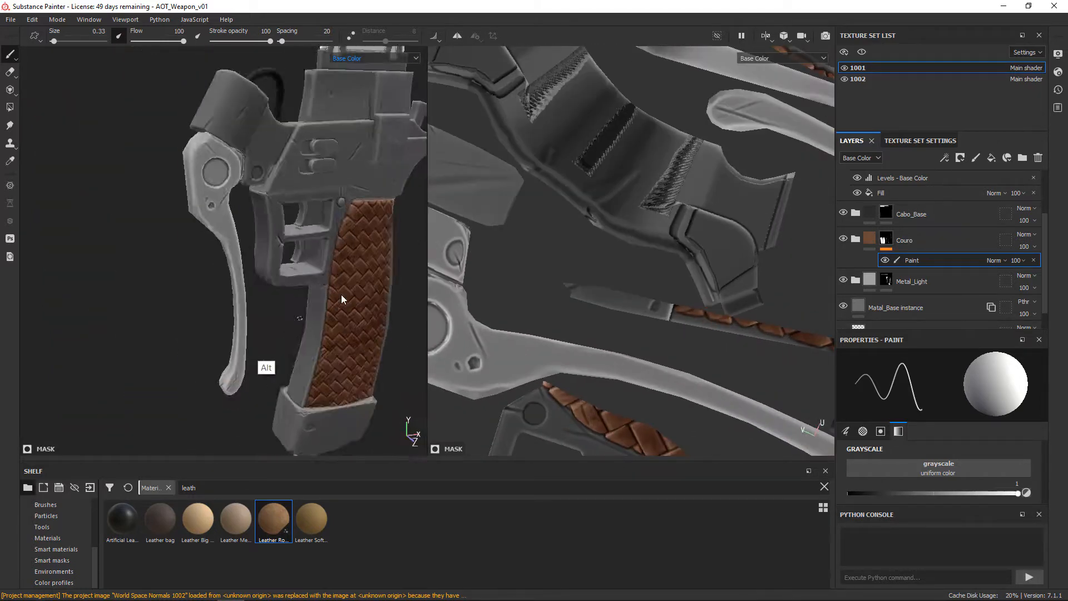
{"action": "left_click_drag", "start_coordinate": [341, 299], "coordinate": [384, 317], "text": "alt"}
{"action": "right_click_drag", "start_coordinate": [383, 317], "coordinate": [400, 339], "text": "alt"}
{"action": "middle_click_drag", "start_coordinate": [400, 340], "coordinate": [345, 314], "text": "alt"}
{"action": "scroll", "coordinate": [913, 262], "scroll_direction": "up", "scroll_amount": 3}
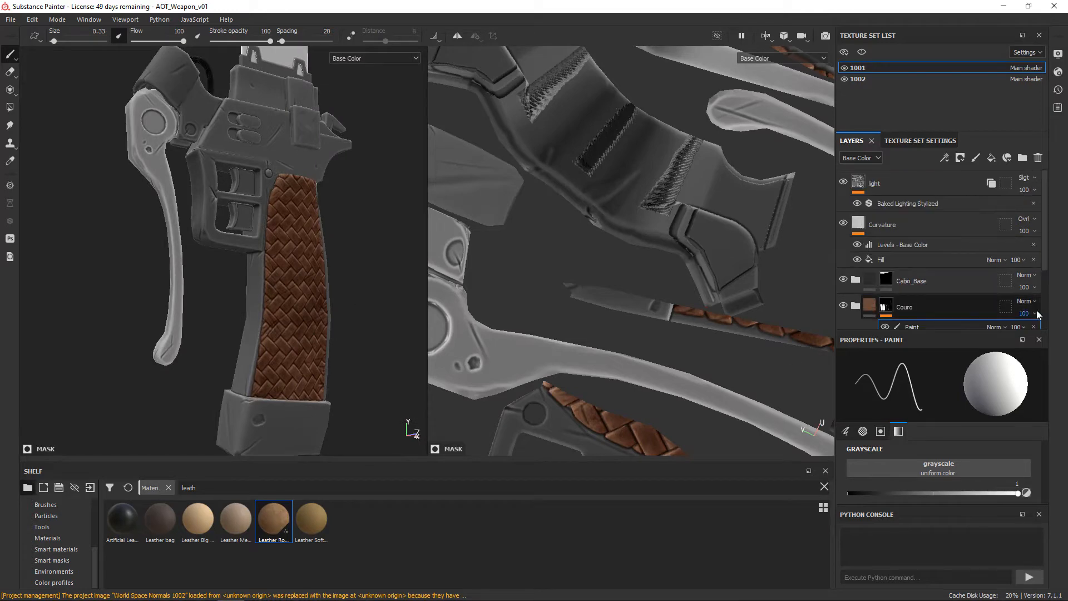
{"action": "left_click", "coordinate": [856, 184]}
{"action": "left_click", "coordinate": [375, 59]}
{"action": "left_click", "coordinate": [357, 69]}
{"action": "left_click_drag", "start_coordinate": [361, 239], "coordinate": [246, 251], "text": "alt"}
{"action": "scroll", "coordinate": [939, 443], "scroll_direction": "up", "scroll_amount": 3}
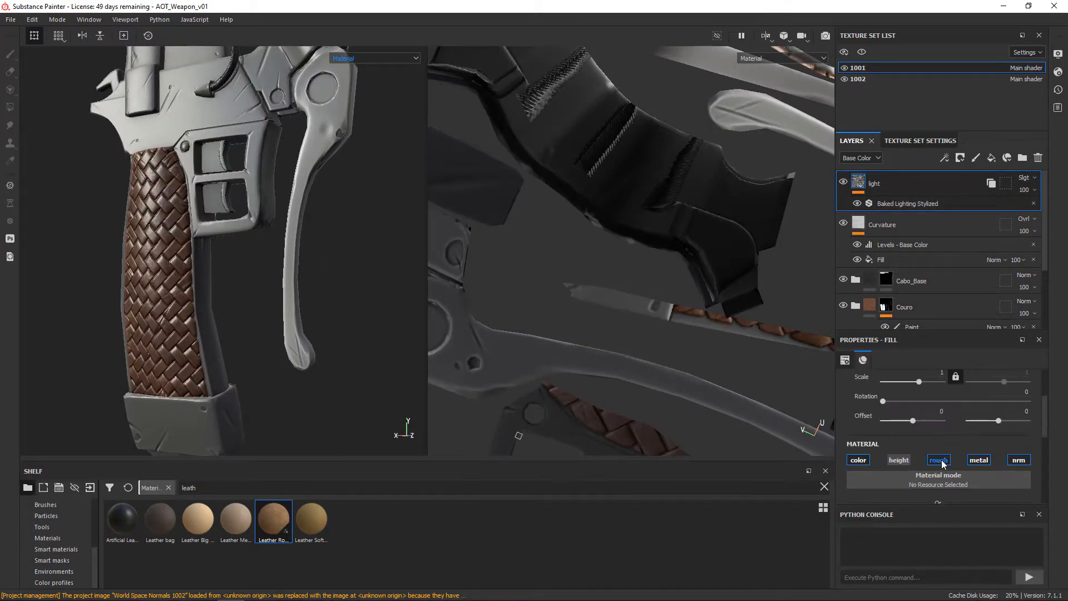
{"action": "left_click", "coordinate": [907, 225]}
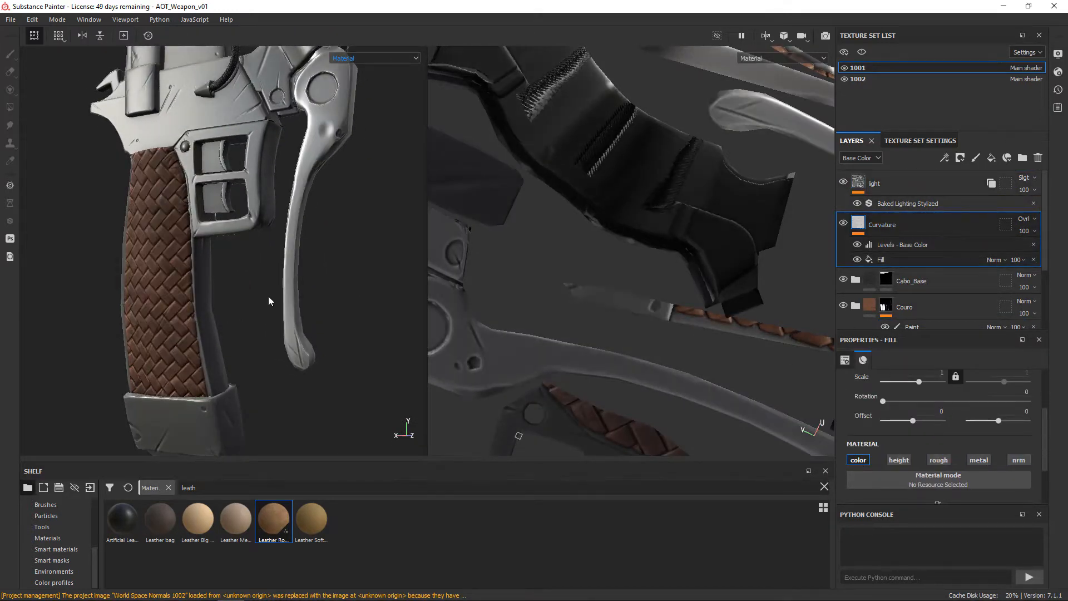
Open the Leather Rough layer inside the Couro folder, review its material parameters on the grip, and save the project
{"action": "mouse_move", "coordinate": [270, 301]}
{"action": "left_mouse_down", "text": "alt"}
{"action": "mouse_move", "coordinate": [298, 245]}
{"action": "mouse_move", "coordinate": [272, 223]}
{"action": "left_mouse_up", "text": "alt"}
{"action": "left_click", "coordinate": [913, 306]}
{"action": "scroll", "coordinate": [922, 199], "scroll_direction": "down", "scroll_amount": 3}
{"action": "left_click", "coordinate": [869, 169]}
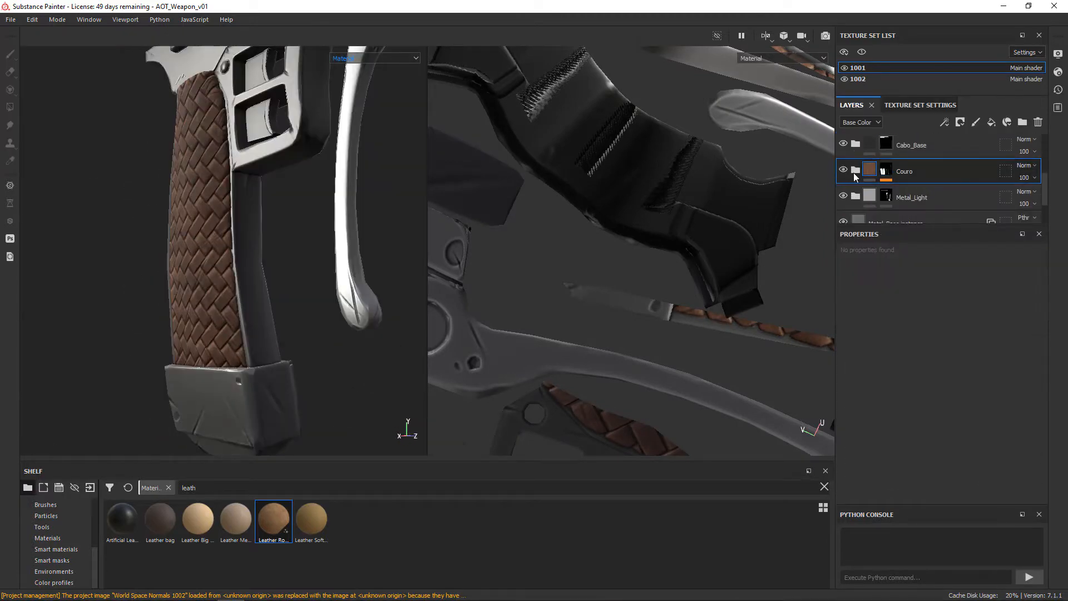
{"action": "left_click", "coordinate": [855, 170]}
{"action": "left_click", "coordinate": [896, 198]}
{"action": "scroll", "coordinate": [267, 251], "scroll_direction": "down", "scroll_amount": 6}
{"action": "scroll", "coordinate": [917, 189], "scroll_direction": "down", "scroll_amount": 1}
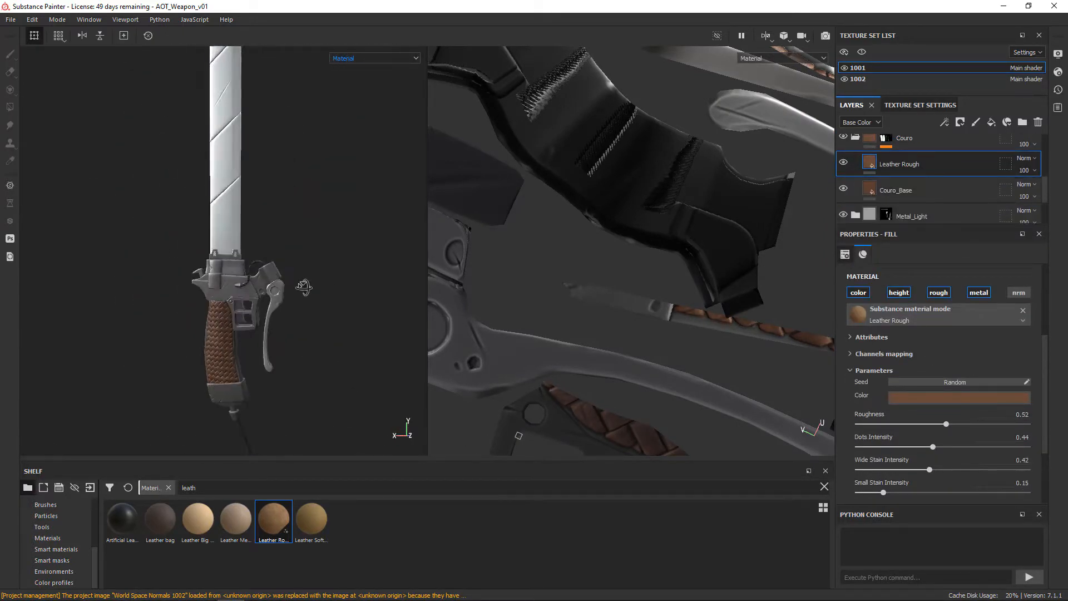
{"action": "left_click_drag", "start_coordinate": [299, 281], "coordinate": [332, 362], "text": "alt"}
{"action": "key", "text": "ctrl+s"}
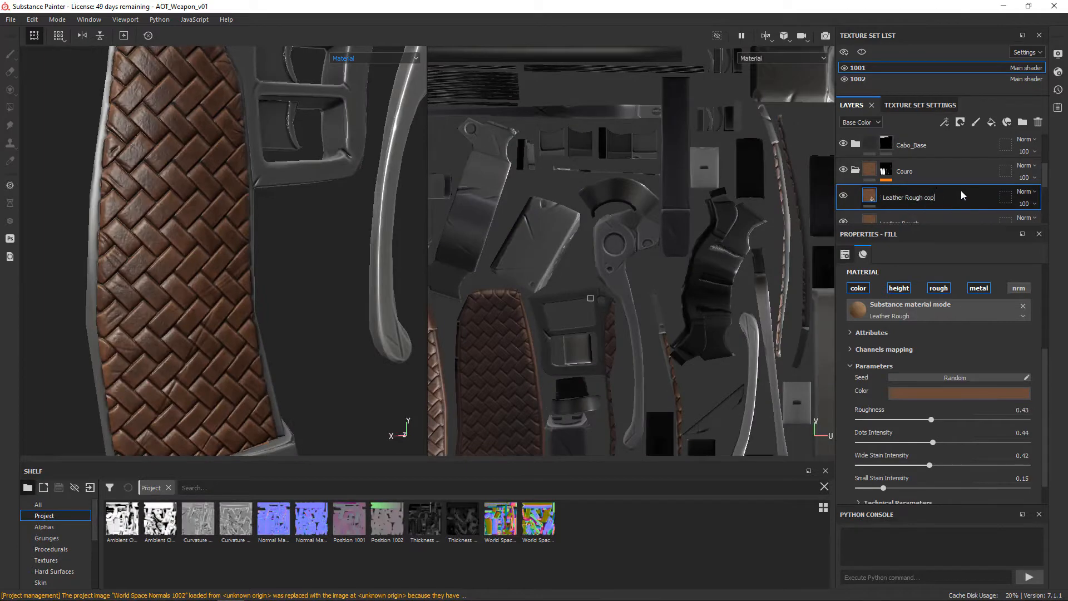
Give the duplicated Leather Rough layer a lighter brown color and a black mask
{"action": "left_click", "coordinate": [945, 393]}
{"action": "left_click_drag", "start_coordinate": [959, 466], "coordinate": [939, 466]}
{"action": "right_click", "coordinate": [913, 198]}
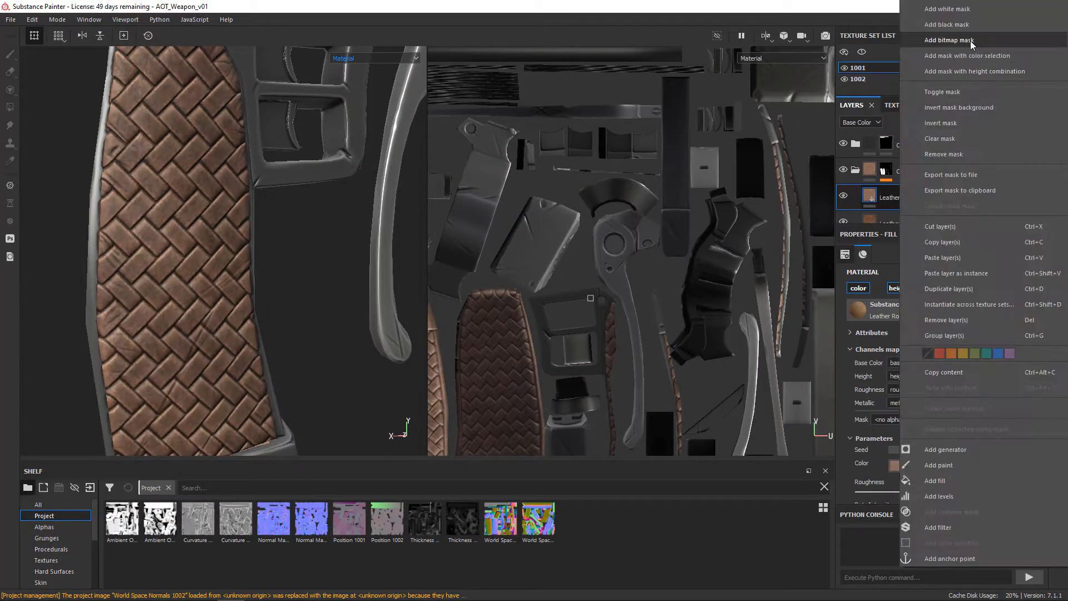
{"action": "left_click", "coordinate": [966, 25]}
Add a fill using the 1001 curvature map to the Leather Rough_Gasto mask and compare the layer hidden and shown
{"action": "right_click", "coordinate": [887, 195]}
{"action": "left_click", "coordinate": [924, 444]}
{"action": "left_click", "coordinate": [844, 162]}
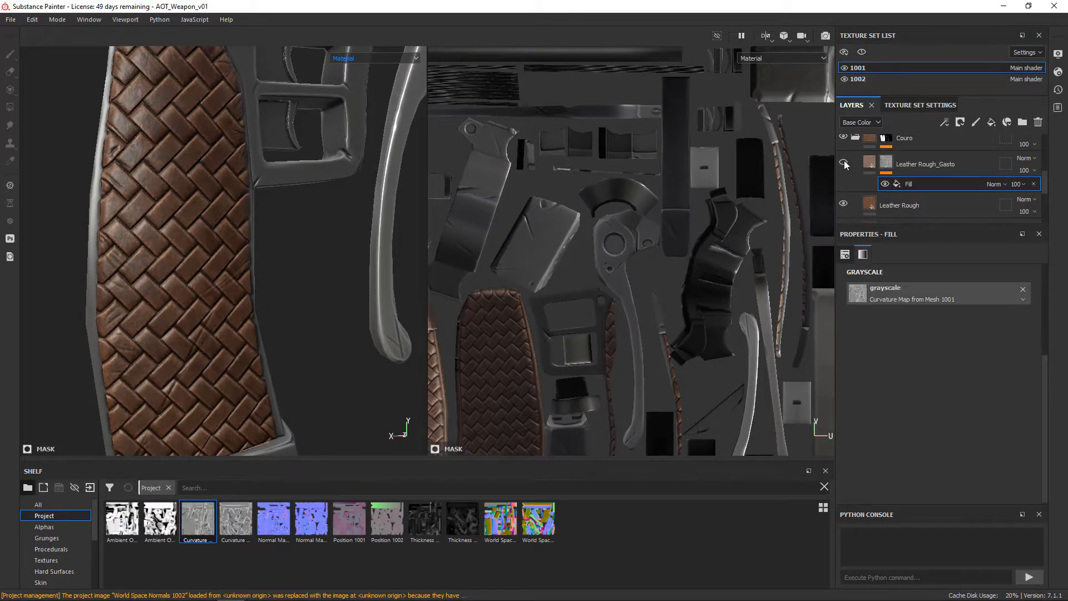
{"action": "left_click", "coordinate": [844, 163]}
Set the Leather Rough_Gasto layer's blend mode to Screen
{"action": "left_click", "coordinate": [1003, 183]}
{"action": "left_click", "coordinate": [1021, 359]}
{"action": "left_click", "coordinate": [1026, 159]}
{"action": "left_click", "coordinate": [1011, 337]}
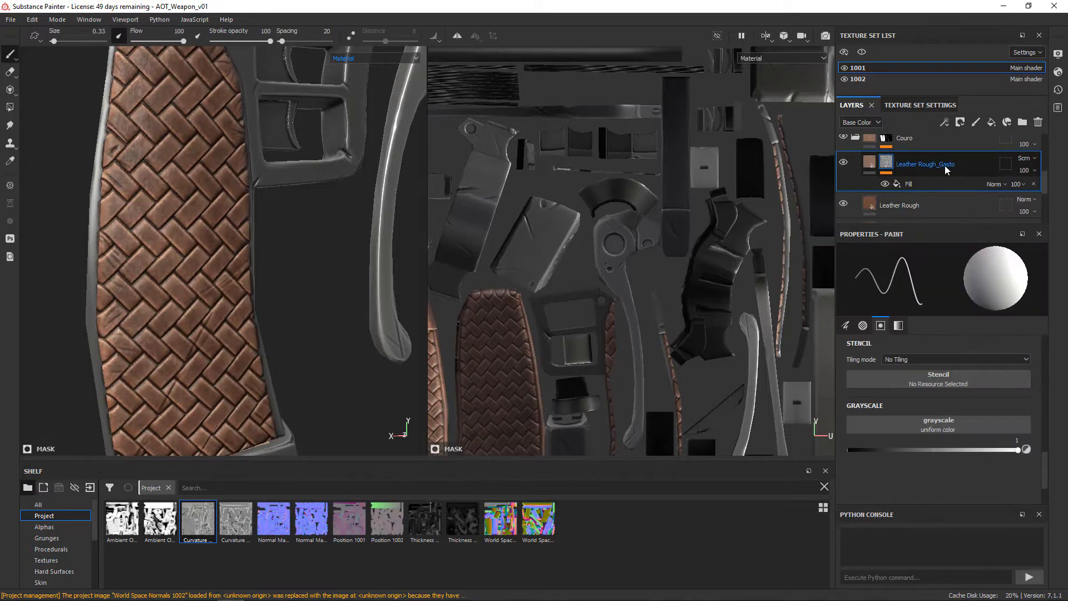
Add Paint and Levels effects to the Leather Rough_Gasto mask, with the Levels black point at about 0.63 and white point at 0.95
{"action": "right_click", "coordinate": [944, 166]}
{"action": "left_click", "coordinate": [946, 465]}
{"action": "right_click", "coordinate": [940, 184]}
{"action": "left_click", "coordinate": [966, 495]}
{"action": "left_click_drag", "start_coordinate": [849, 284], "coordinate": [963, 288]}
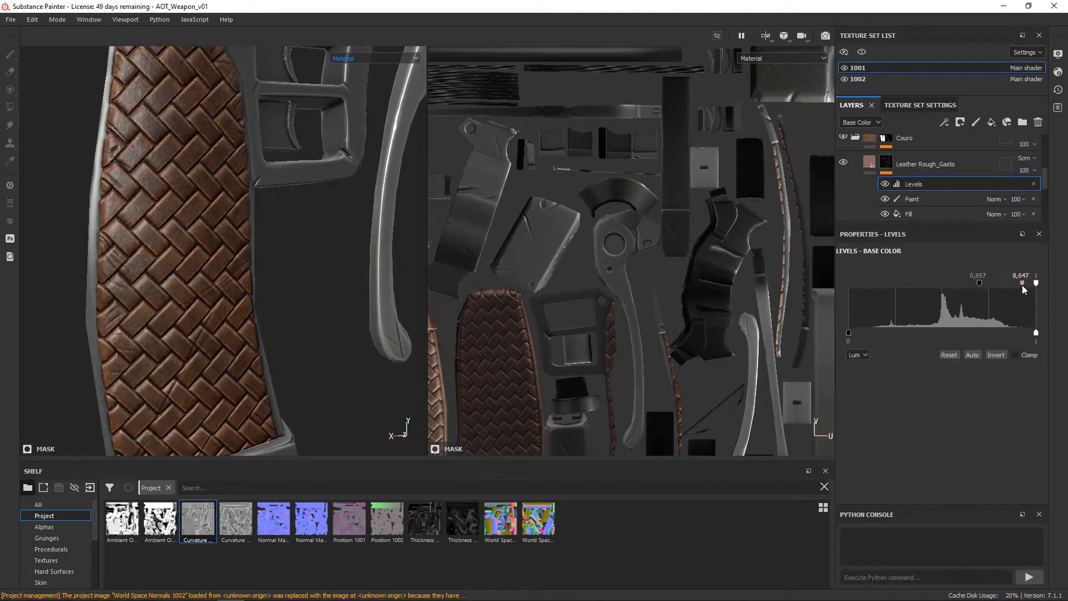
{"action": "left_click_drag", "start_coordinate": [1037, 283], "coordinate": [1027, 283]}
{"action": "left_click_drag", "start_coordinate": [955, 283], "coordinate": [967, 285]}
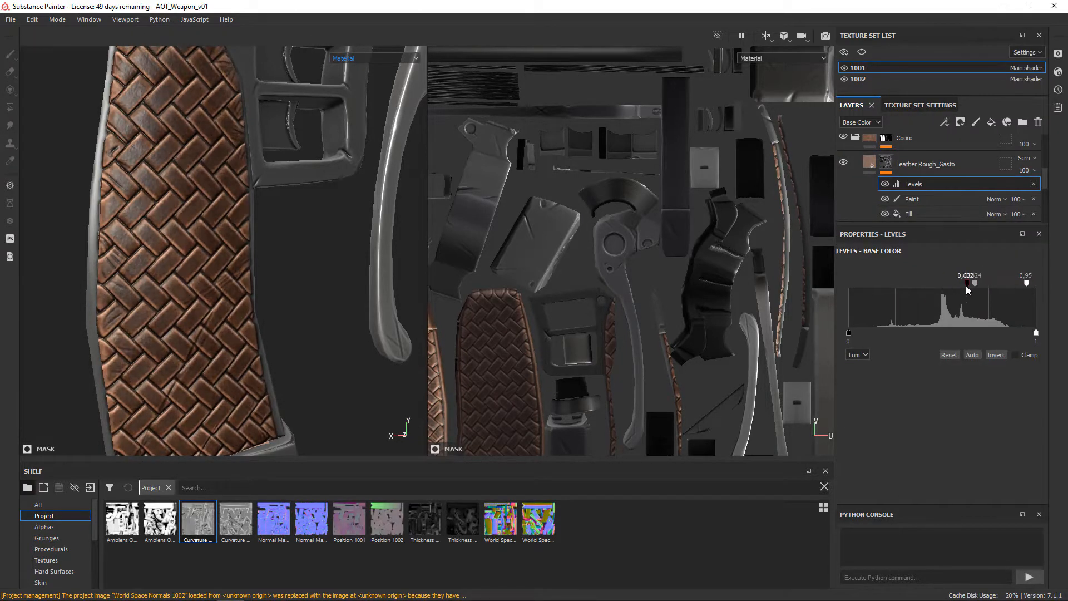
Select the mask's Paint effect and set its brush to the Dirt Cloudy alpha at size 7.79
{"action": "left_click_drag", "start_coordinate": [206, 317], "coordinate": [252, 324], "text": "alt"}
{"action": "scroll", "coordinate": [251, 324], "scroll_direction": "down", "scroll_amount": 2}
{"action": "left_click", "coordinate": [918, 199]}
{"action": "scroll", "coordinate": [902, 384], "scroll_direction": "up", "scroll_amount": 3}
{"action": "left_click", "coordinate": [892, 414]}
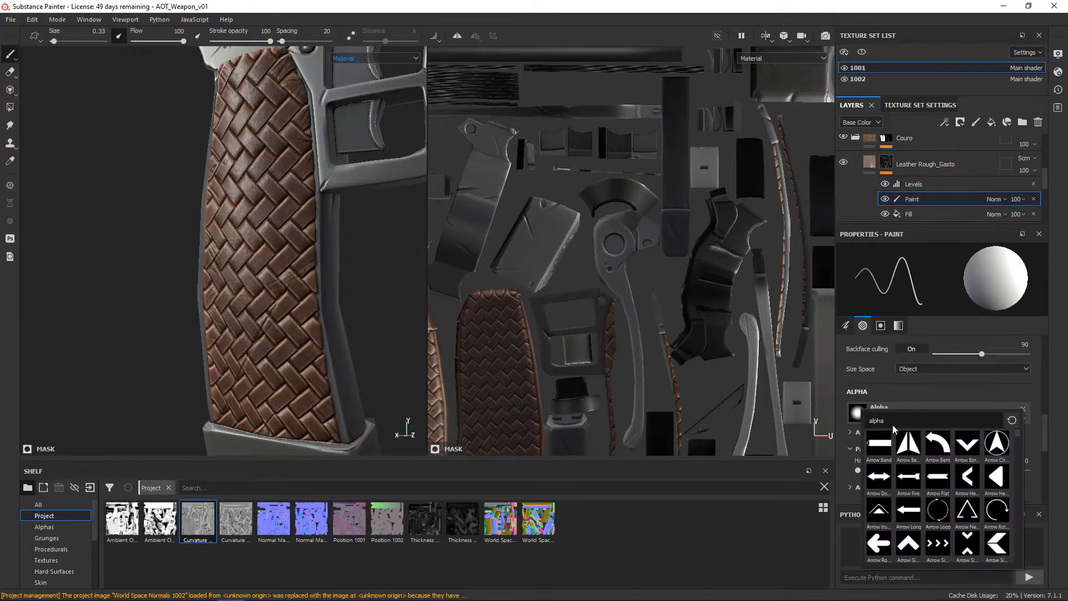
{"action": "scroll", "coordinate": [954, 490], "scroll_direction": "down", "scroll_amount": 2}
{"action": "scroll", "coordinate": [961, 499], "scroll_direction": "down", "scroll_amount": 3}
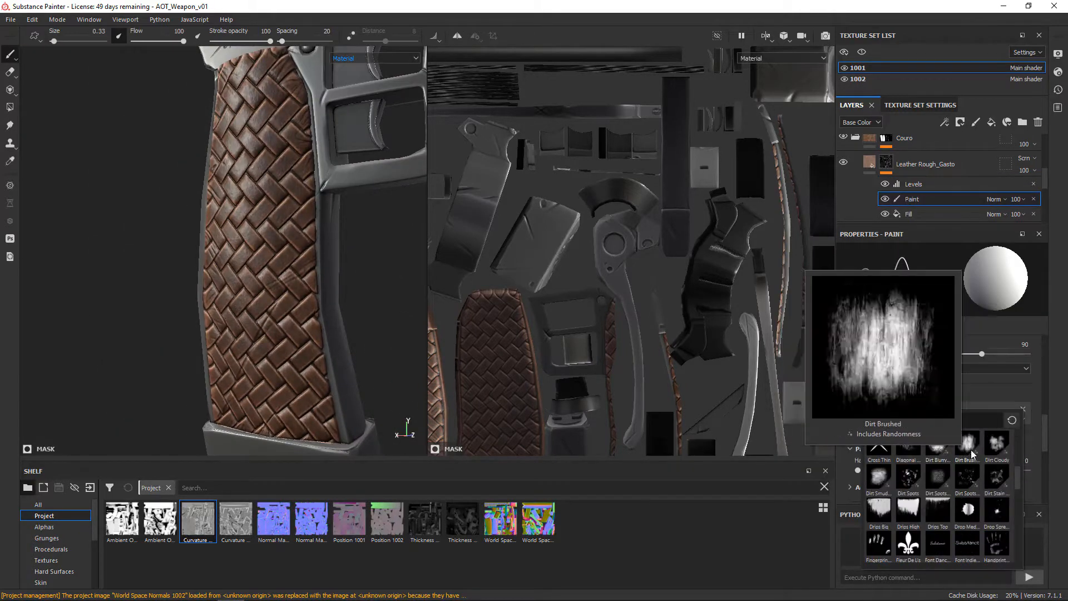
{"action": "left_click", "coordinate": [1000, 443]}
{"action": "left_click_drag", "start_coordinate": [319, 342], "coordinate": [332, 344], "text": "alt"}
{"action": "right_click", "coordinate": [329, 345]}
{"action": "mouse_move", "coordinate": [329, 348]}
{"action": "left_mouse_down"}
{"action": "mouse_move", "coordinate": [356, 351]}
{"action": "mouse_move", "coordinate": [301, 292]}
{"action": "left_mouse_up"}
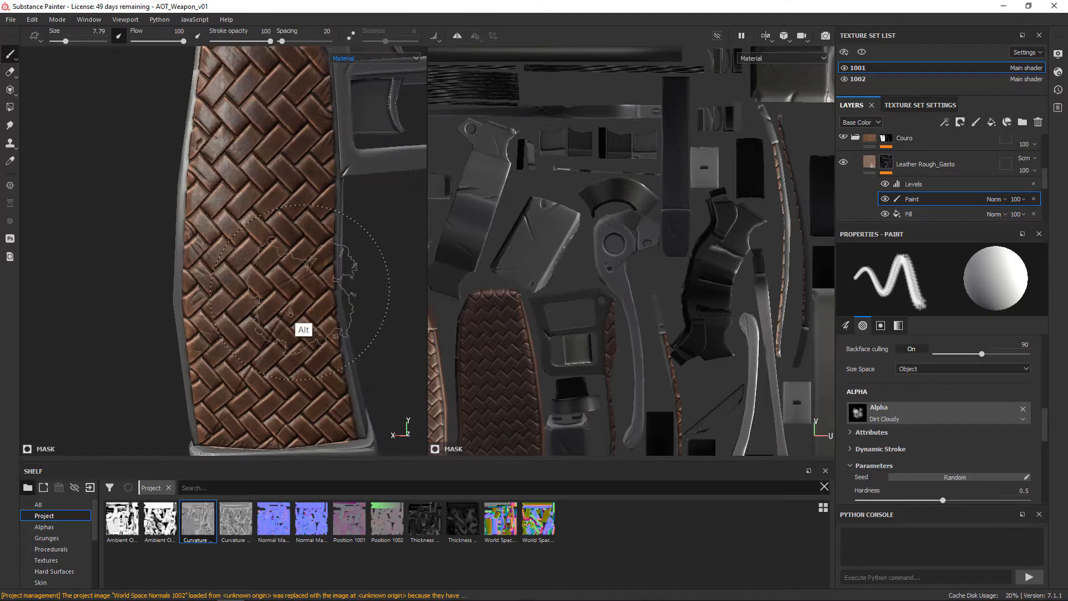
Choose a brush preset that uses the Alpha Dirt 06 alpha and set its size to 9.02
{"action": "left_click_drag", "start_coordinate": [384, 390], "coordinate": [342, 367], "text": "alt"}
{"action": "mouse_move", "coordinate": [343, 367]}
{"action": "middle_mouse_down", "text": "alt"}
{"action": "mouse_move", "coordinate": [334, 322]}
{"action": "mouse_move", "coordinate": [356, 356]}
{"action": "middle_mouse_up", "text": "alt"}
{"action": "right_click_drag", "start_coordinate": [389, 345], "coordinate": [376, 338], "text": "alt"}
{"action": "left_click_drag", "start_coordinate": [376, 339], "coordinate": [334, 342], "text": "alt"}
{"action": "left_click", "coordinate": [55, 528]}
{"action": "left_click", "coordinate": [62, 540]}
{"action": "scroll", "coordinate": [62, 548], "scroll_direction": "down", "scroll_amount": 2}
{"action": "left_click", "coordinate": [63, 560]}
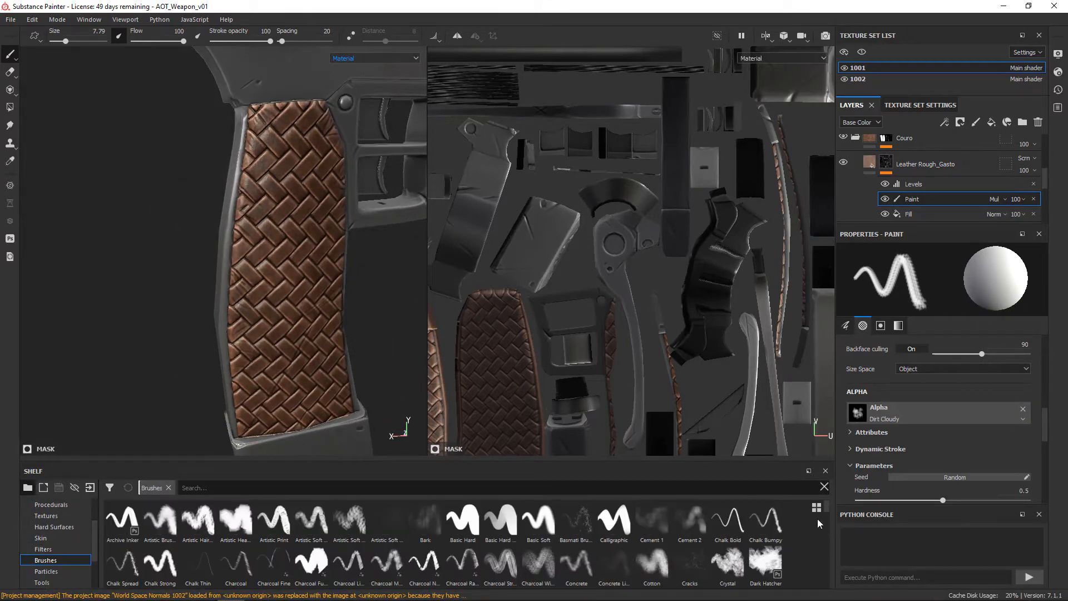
{"action": "left_click_drag", "start_coordinate": [184, 459], "coordinate": [184, 364]}
{"action": "left_click", "coordinate": [123, 513]}
{"action": "left_click_drag", "start_coordinate": [262, 365], "coordinate": [256, 465]}
{"action": "right_click", "coordinate": [370, 408]}
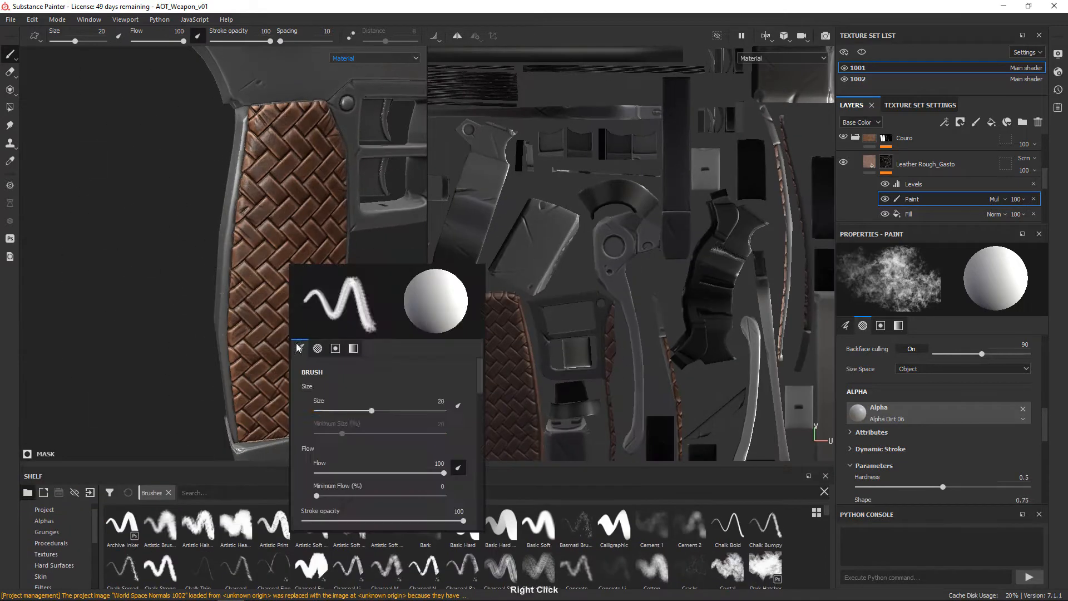
{"action": "left_click_drag", "start_coordinate": [371, 410], "coordinate": [353, 410]}
Duplicate the Leather Rough_Gasto layer and hide the Levels and Fill effects on the copy's mask
{"action": "right_click", "coordinate": [962, 202]}
{"action": "left_click", "coordinate": [951, 376]}
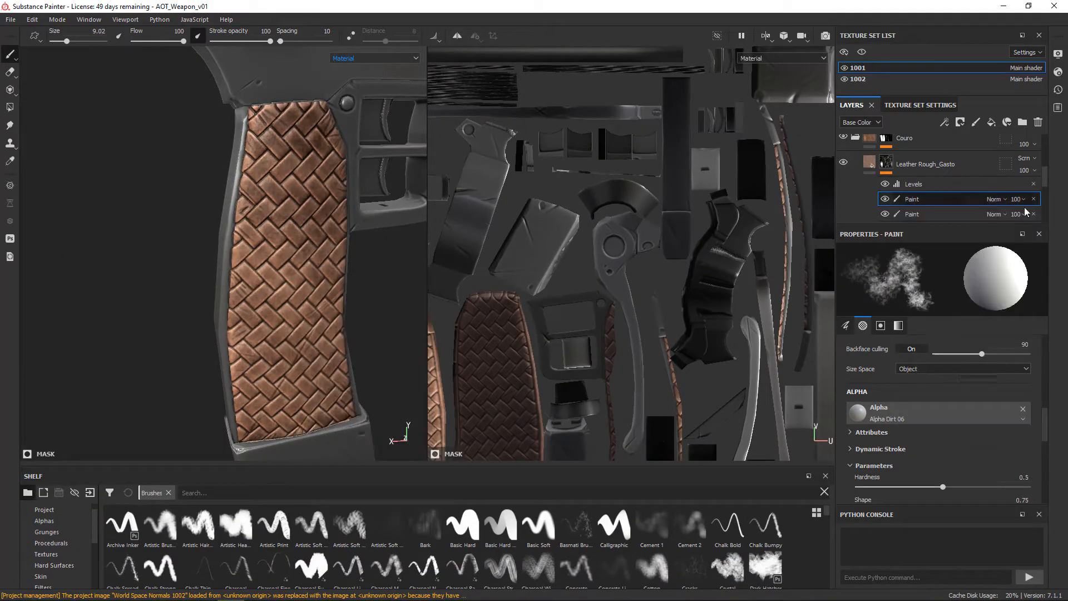
{"action": "right_click", "coordinate": [1025, 214]}
{"action": "left_click", "coordinate": [1003, 284]}
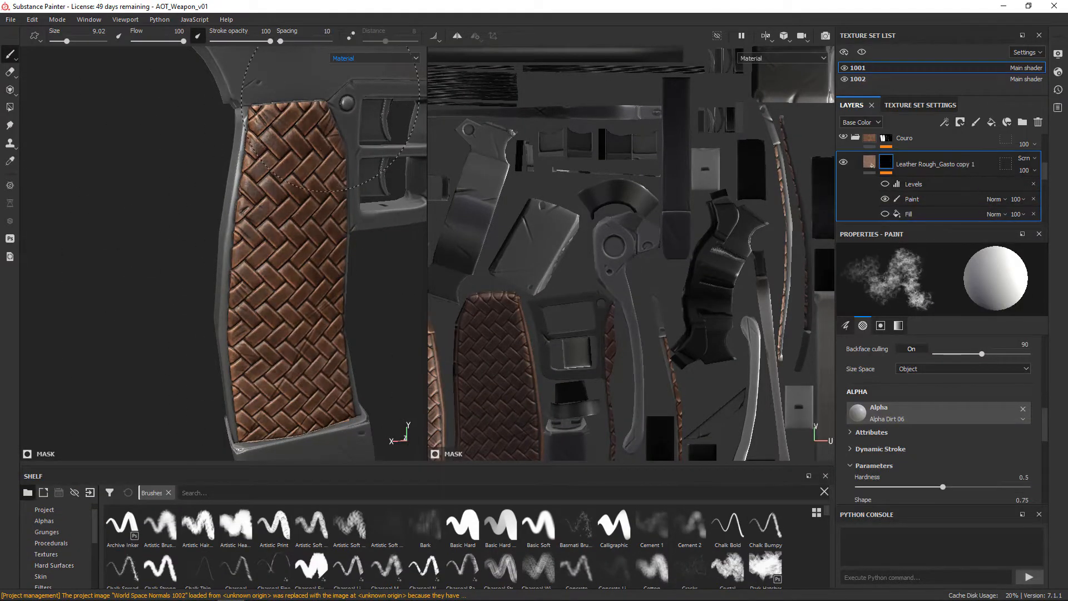
Paint worn patches on the leather grip in the copied layer's mask at brush size 2.55, and display only the Base Color channel
{"action": "left_click_drag", "start_coordinate": [330, 103], "coordinate": [415, 111], "text": "alt"}
{"action": "right_click_drag", "start_coordinate": [415, 112], "coordinate": [307, 95], "text": "shift"}
{"action": "right_click", "coordinate": [359, 325]}
{"action": "left_click_drag", "start_coordinate": [346, 326], "coordinate": [327, 326]}
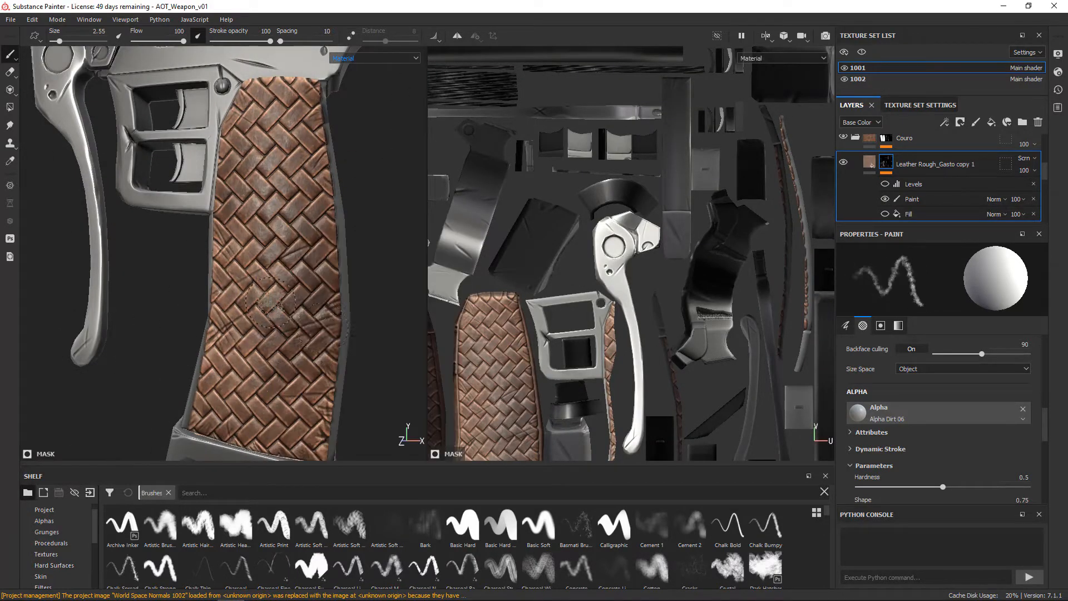
{"action": "left_click_drag", "start_coordinate": [322, 391], "coordinate": [236, 362], "text": "alt"}
{"action": "right_click_drag", "start_coordinate": [237, 361], "coordinate": [282, 330], "text": "shift"}
{"action": "key", "text": "c"}
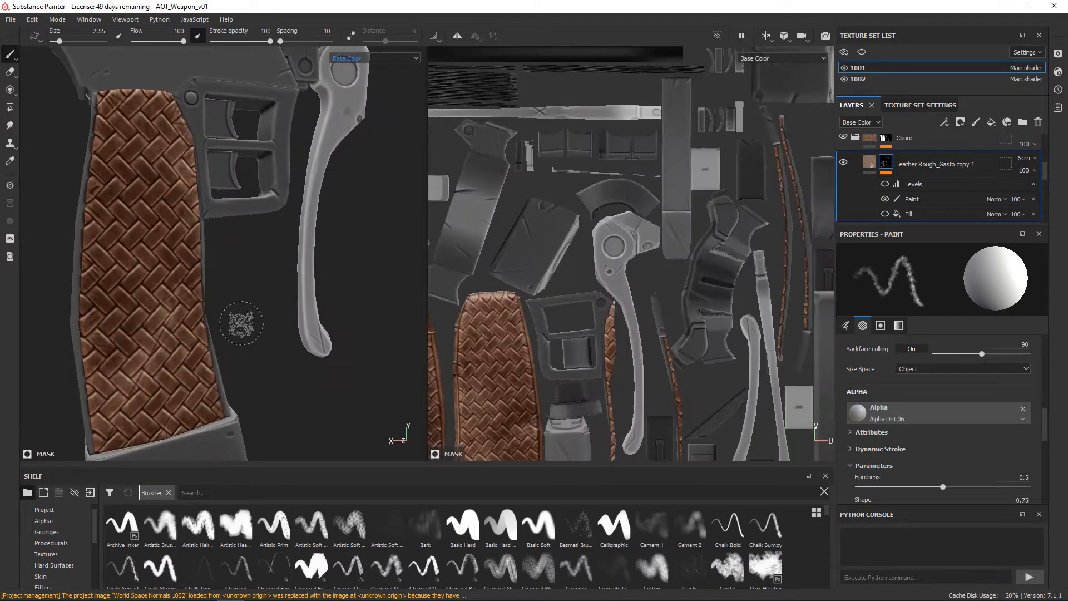
Set the Leather Rough_Gasto copy 1 layer's color to greyish brown 685e58 and its opacity to 45
{"action": "left_click", "coordinate": [865, 168]}
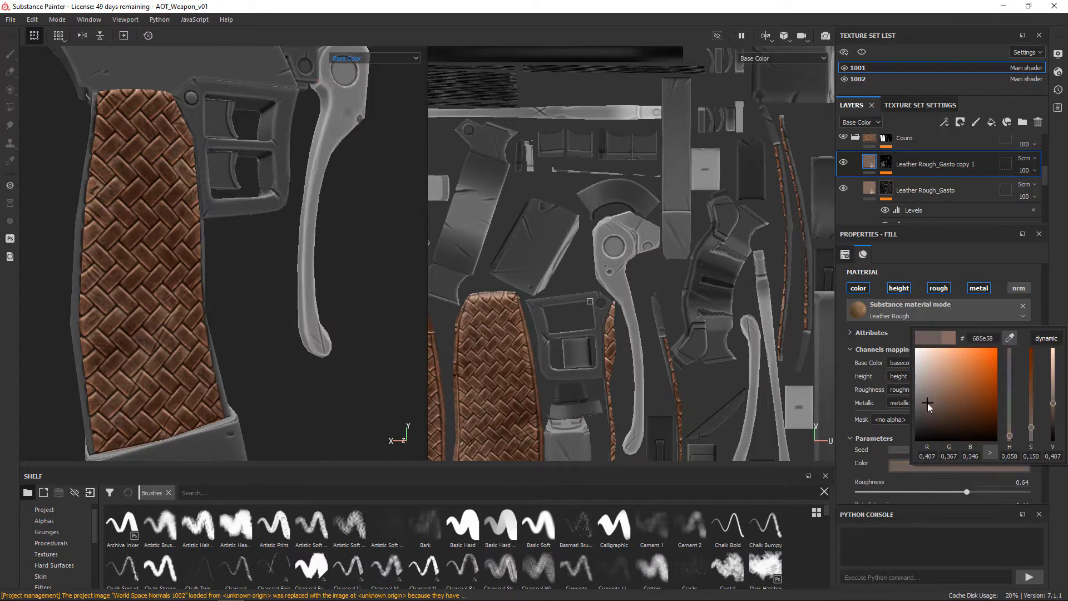
{"action": "left_click", "coordinate": [1026, 171]}
{"action": "left_click", "coordinate": [1028, 193]}
{"action": "right_click_drag", "start_coordinate": [272, 383], "coordinate": [185, 374], "text": "alt"}
{"action": "left_click_drag", "start_coordinate": [186, 374], "coordinate": [262, 331], "text": "alt"}
{"action": "right_click", "coordinate": [262, 330]}
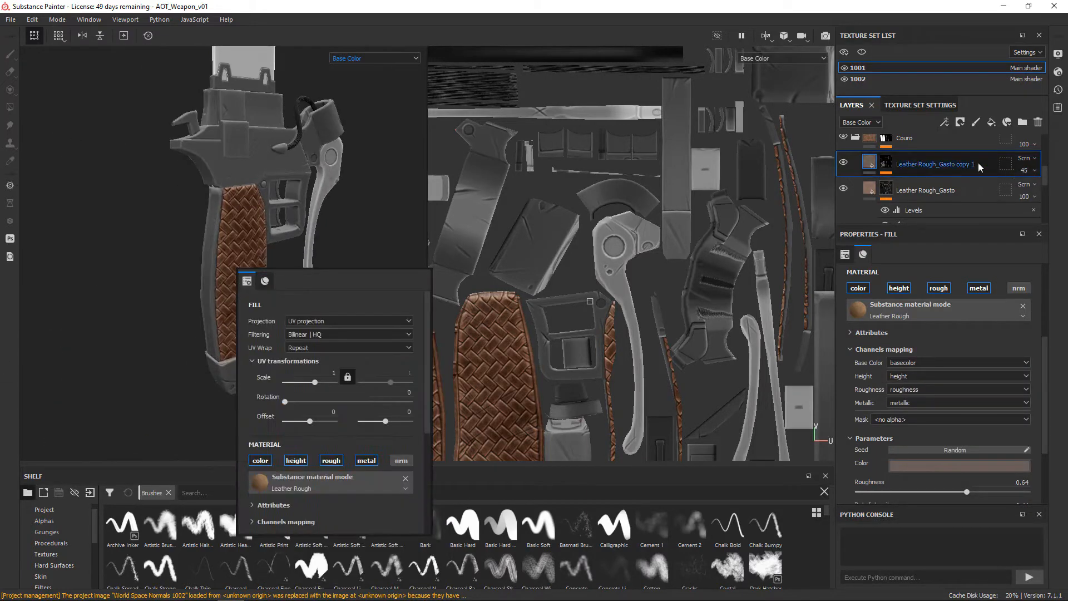
Remove the hidden Levels and Fill effects from the Leather Rough_Gasto copy 1 mask, keeping only its Paint effect
{"action": "left_click", "coordinate": [940, 183]}
{"action": "left_click_drag", "start_coordinate": [1049, 192], "coordinate": [1049, 187]}
{"action": "right_click", "coordinate": [946, 198]}
{"action": "left_click", "coordinate": [1016, 268]}
{"action": "right_click", "coordinate": [947, 179]}
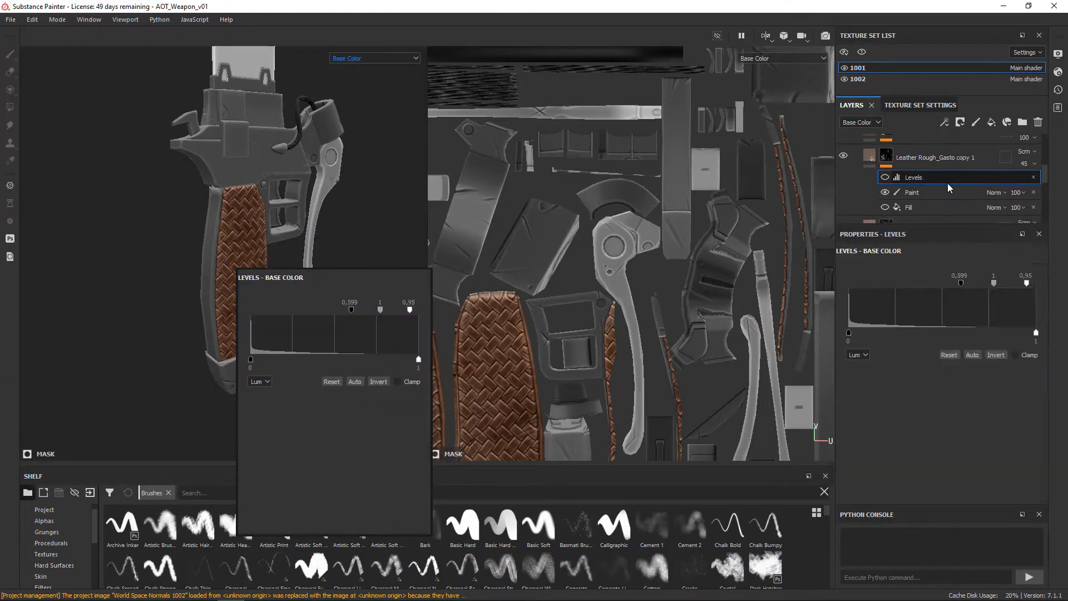
{"action": "left_click", "coordinate": [965, 249]}
{"action": "right_click", "coordinate": [949, 191]}
{"action": "left_click", "coordinate": [965, 261]}
{"action": "mouse_move", "coordinate": [277, 365]}
{"action": "left_mouse_down", "text": "alt"}
{"action": "mouse_move", "coordinate": [159, 370]}
{"action": "mouse_move", "coordinate": [331, 382]}
{"action": "left_mouse_up", "text": "alt"}
{"action": "right_click_drag", "start_coordinate": [331, 382], "coordinate": [320, 395], "text": "alt"}
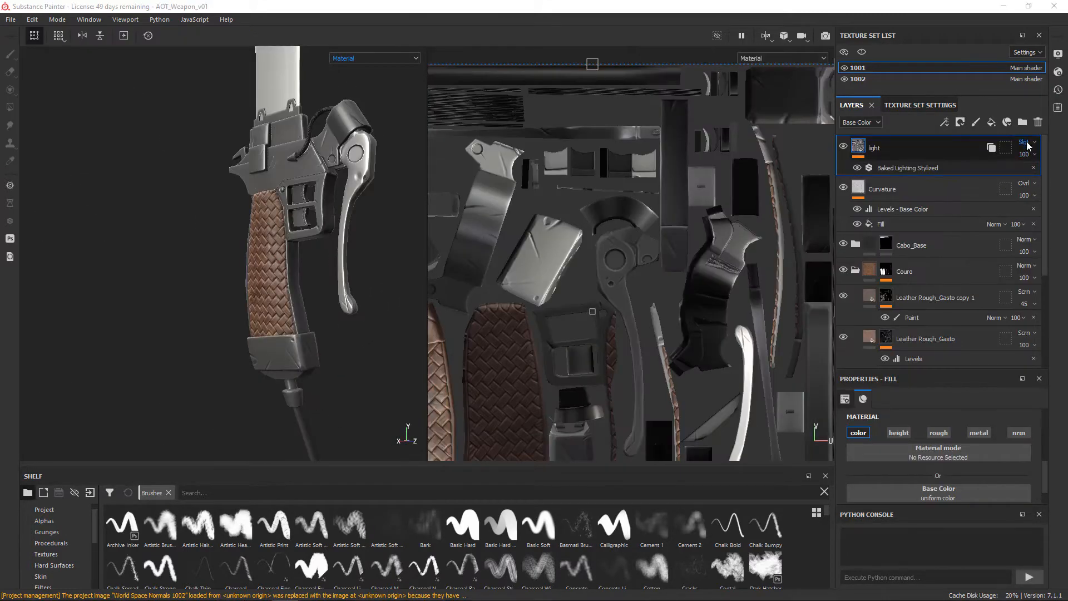
Set the light layer to Overlay and add a base-color Levels effect with midpoint 0.405 and white point 0.791
{"action": "left_click_drag", "start_coordinate": [848, 443], "coordinate": [880, 444]}
{"action": "left_click", "coordinate": [843, 146]}
{"action": "left_click", "coordinate": [844, 146]}
{"action": "left_click_drag", "start_coordinate": [329, 248], "coordinate": [311, 289], "text": "alt"}
{"action": "right_click_drag", "start_coordinate": [311, 290], "coordinate": [499, 332], "text": "alt"}
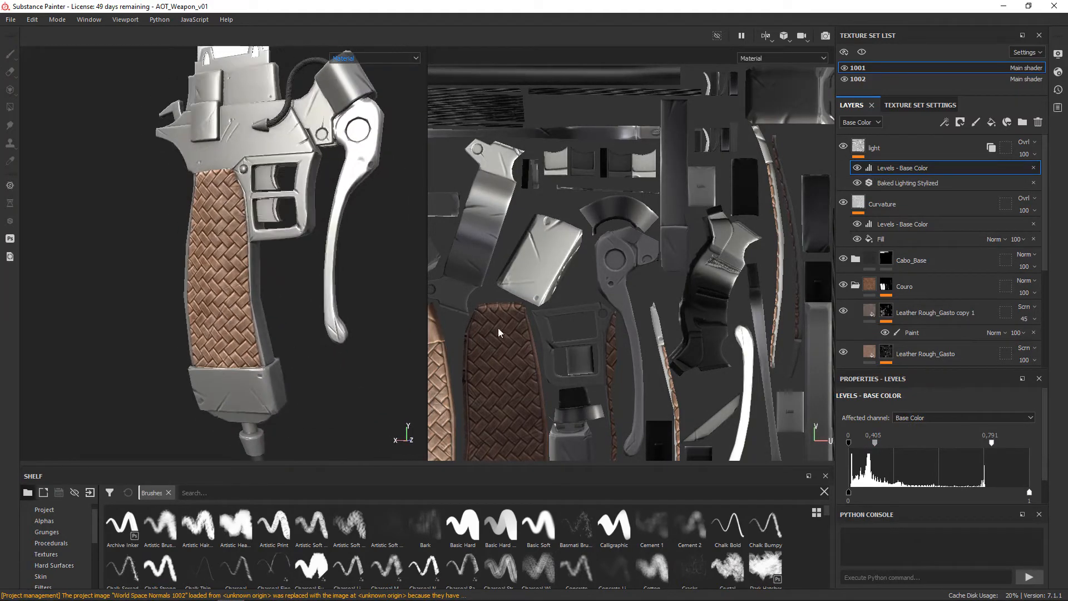
Darken the brown color of the Leather Rough layer in the Couro folder
{"action": "scroll", "coordinate": [946, 254], "scroll_direction": "down", "scroll_amount": 3}
{"action": "left_click", "coordinate": [934, 310]}
{"action": "left_click", "coordinate": [845, 308]}
{"action": "left_click", "coordinate": [845, 309]}
{"action": "scroll", "coordinate": [937, 351], "scroll_direction": "down", "scroll_amount": 2}
{"action": "left_click", "coordinate": [936, 271]}
{"action": "left_click", "coordinate": [937, 245]}
{"action": "left_click", "coordinate": [985, 476]}
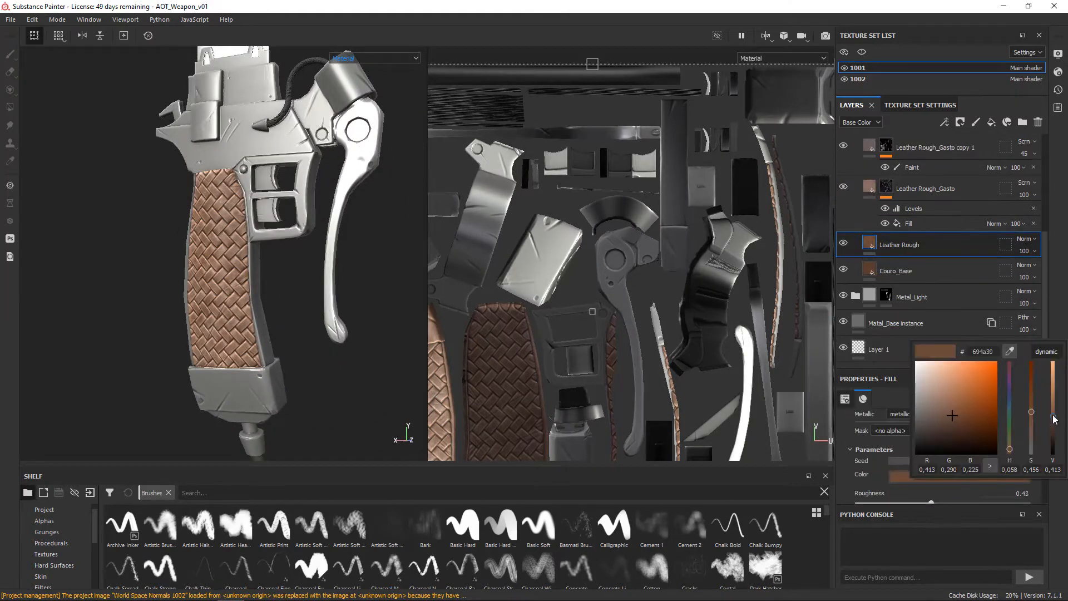
{"action": "left_click_drag", "start_coordinate": [1053, 416], "coordinate": [1056, 426]}
Set the Leather Rough_Gasto layer's color to the muted brown 8b6957
{"action": "left_click", "coordinate": [871, 192]}
{"action": "scroll", "coordinate": [945, 446], "scroll_direction": "down", "scroll_amount": 5}
{"action": "left_click", "coordinate": [985, 443]}
{"action": "left_click_drag", "start_coordinate": [1053, 503], "coordinate": [1054, 492]}
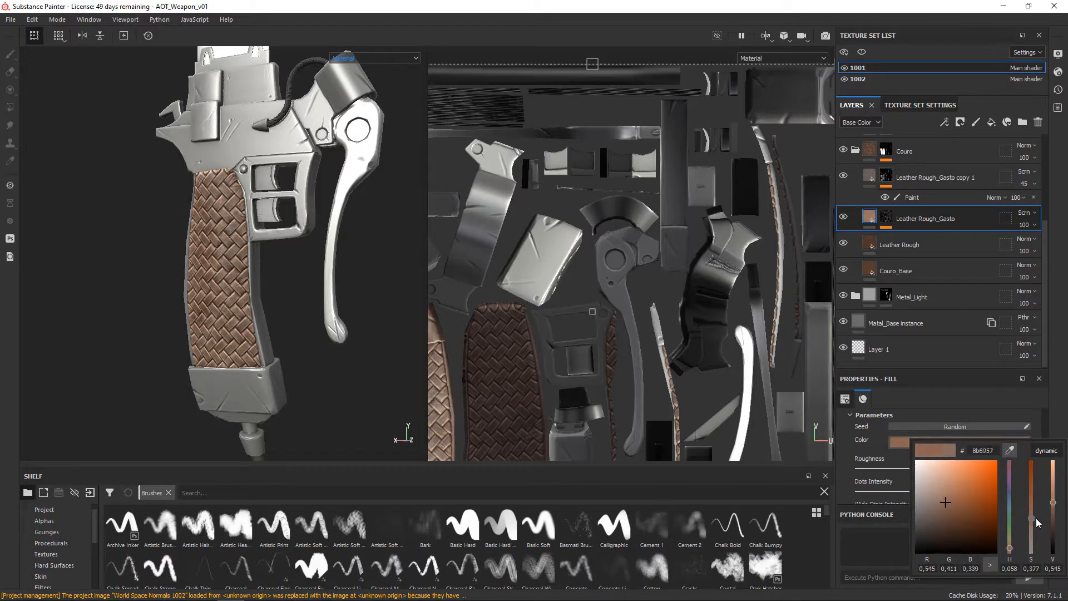
{"action": "left_click_drag", "start_coordinate": [383, 314], "coordinate": [403, 333], "text": "alt"}
Compare the Couro folder's layers by toggling them, and set the Leather Rough_Gasto copy 1 layer's opacity to 18
{"action": "left_click", "coordinate": [844, 270]}
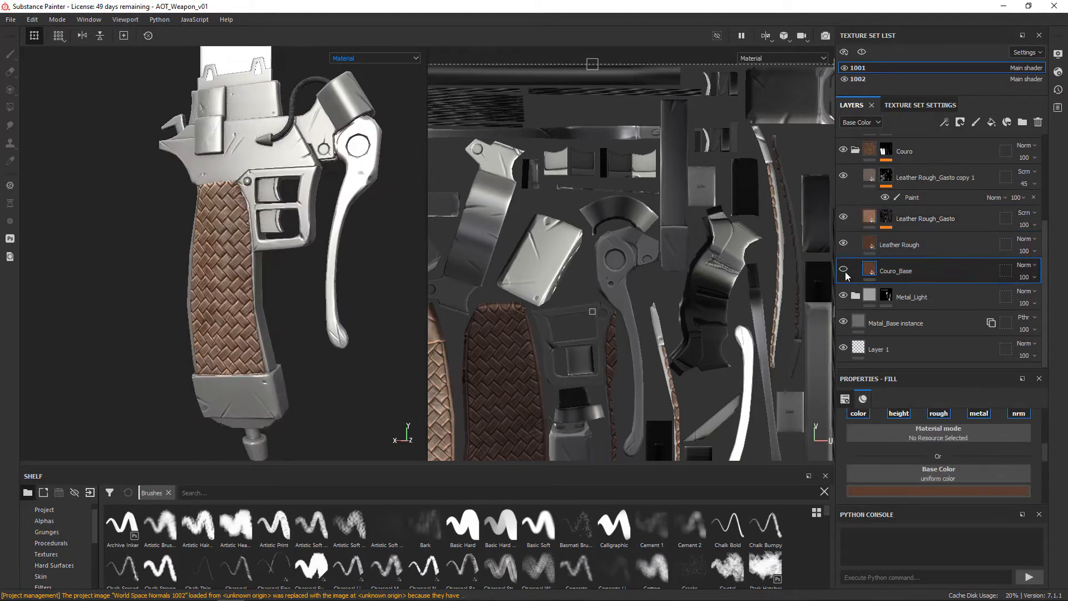
{"action": "left_click", "coordinate": [844, 244]}
{"action": "scroll", "coordinate": [843, 223], "scroll_direction": "up", "scroll_amount": 1}
{"action": "left_click", "coordinate": [843, 210]}
{"action": "left_click", "coordinate": [852, 258]}
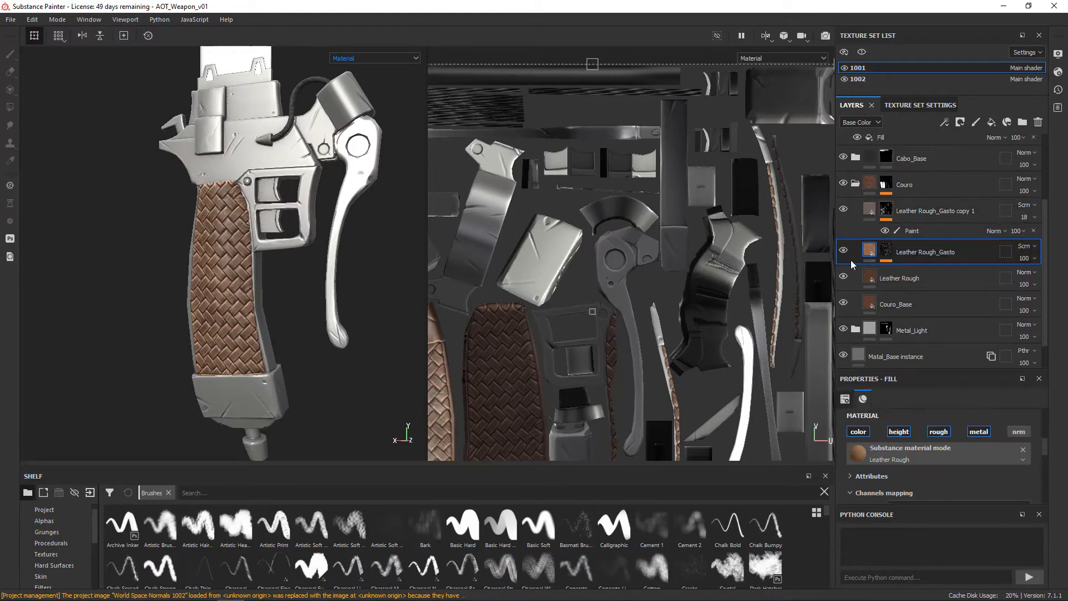
{"action": "left_click_drag", "start_coordinate": [1045, 285], "coordinate": [1049, 283]}
{"action": "mouse_move", "coordinate": [356, 267]}
{"action": "left_mouse_down", "text": "alt"}
{"action": "mouse_move", "coordinate": [333, 317]}
{"action": "mouse_move", "coordinate": [361, 245]}
{"action": "mouse_move", "coordinate": [356, 268]}
{"action": "left_mouse_up", "text": "alt"}
{"action": "scroll", "coordinate": [910, 248], "scroll_direction": "up", "scroll_amount": 2}
{"action": "left_click", "coordinate": [855, 251]}
{"action": "scroll", "coordinate": [890, 228], "scroll_direction": "up", "scroll_amount": 1}
Add the Steel Gun Matte smart material above the Metal layer inside texture set 1002's Metal folder
{"action": "left_click", "coordinate": [925, 79]}
{"action": "left_click", "coordinate": [920, 69]}
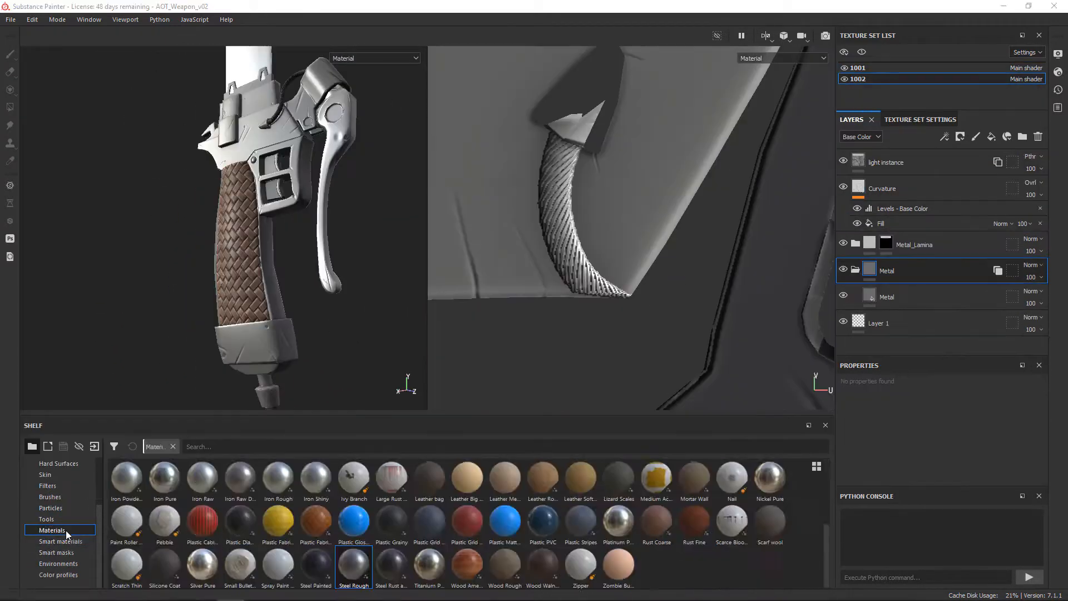
{"action": "left_click", "coordinate": [61, 542]}
{"action": "left_click", "coordinate": [53, 530]}
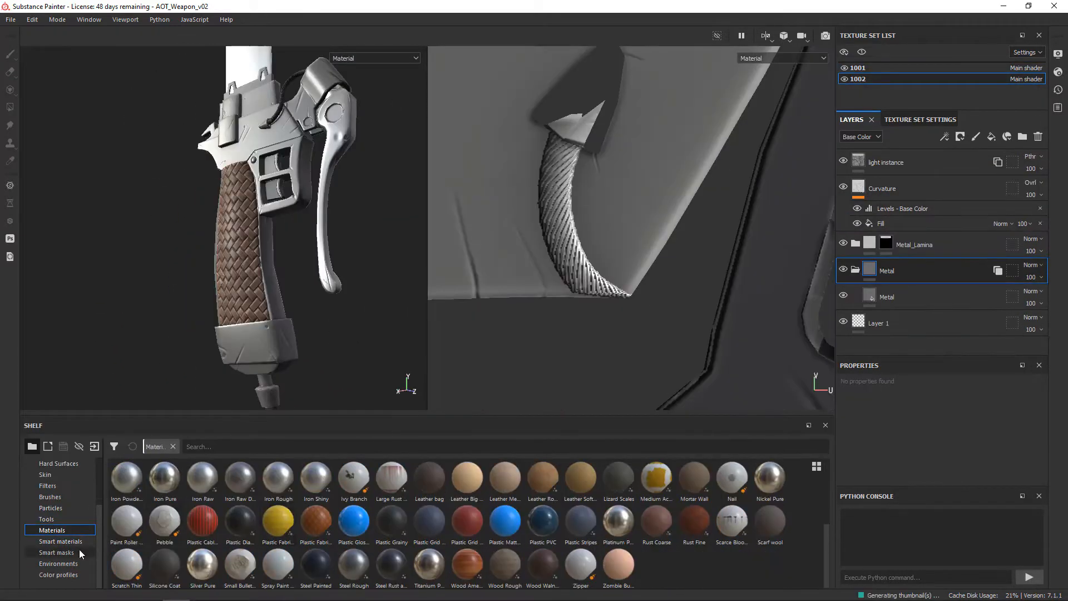
{"action": "left_click", "coordinate": [61, 541]}
{"action": "left_click_drag", "start_coordinate": [460, 572], "coordinate": [918, 283]}
{"action": "left_click_drag", "start_coordinate": [250, 167], "coordinate": [255, 259], "text": "alt"}
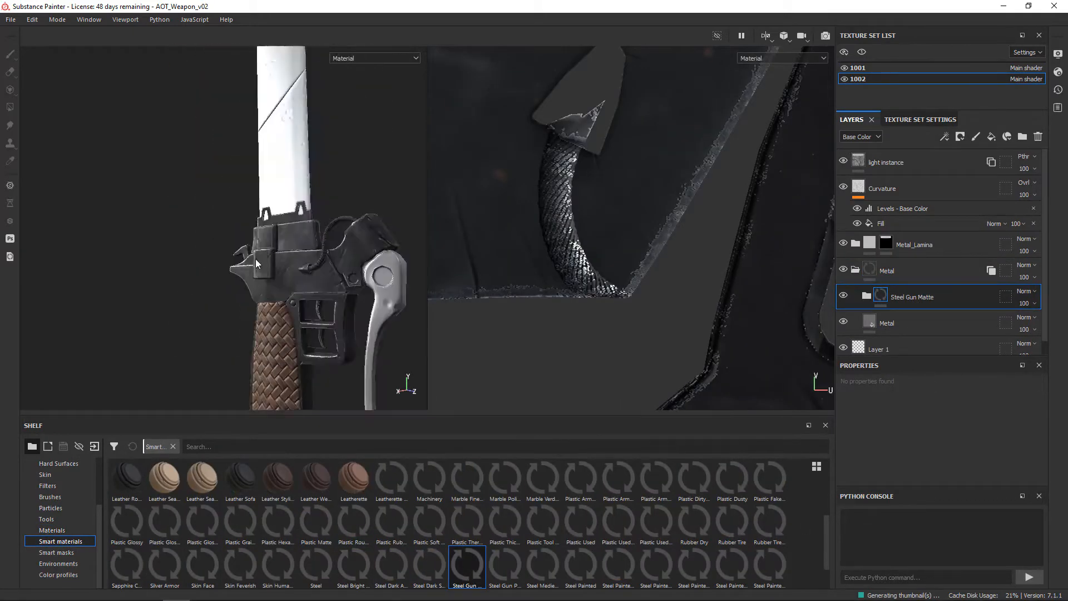
{"action": "right_click_drag", "start_coordinate": [255, 259], "coordinate": [273, 287], "text": "alt"}
{"action": "left_click_drag", "start_coordinate": [273, 287], "coordinate": [252, 266], "text": "alt"}
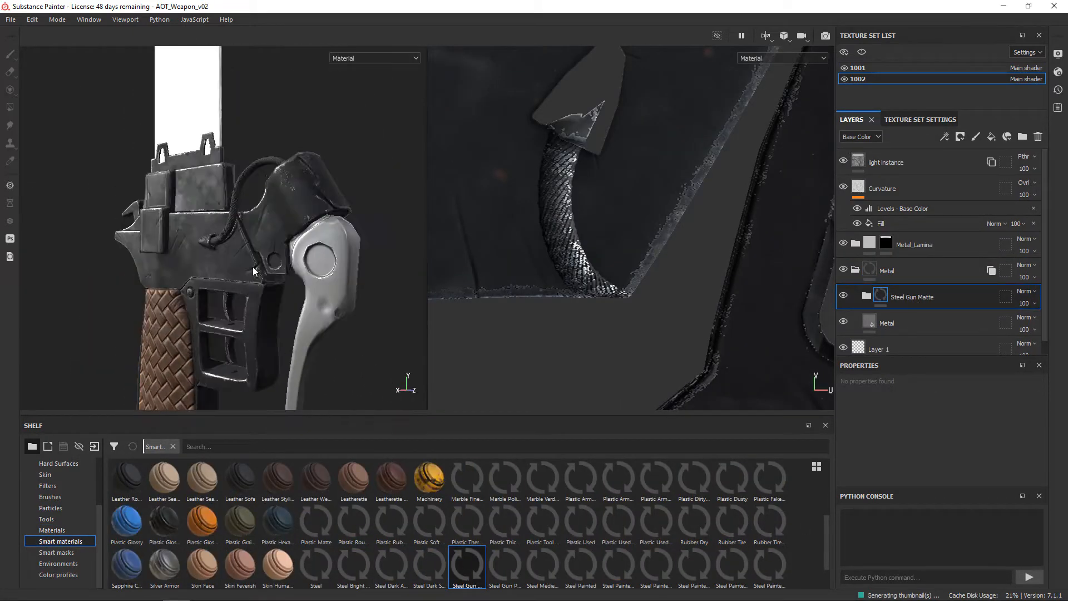
Place the Steel Gun Matte smart material in the Metal_Light folder of texture set 1001
{"action": "left_click", "coordinate": [893, 68]}
{"action": "scroll", "coordinate": [875, 303], "scroll_direction": "down", "scroll_amount": 2}
{"action": "left_click_drag", "start_coordinate": [875, 296], "coordinate": [874, 297]}
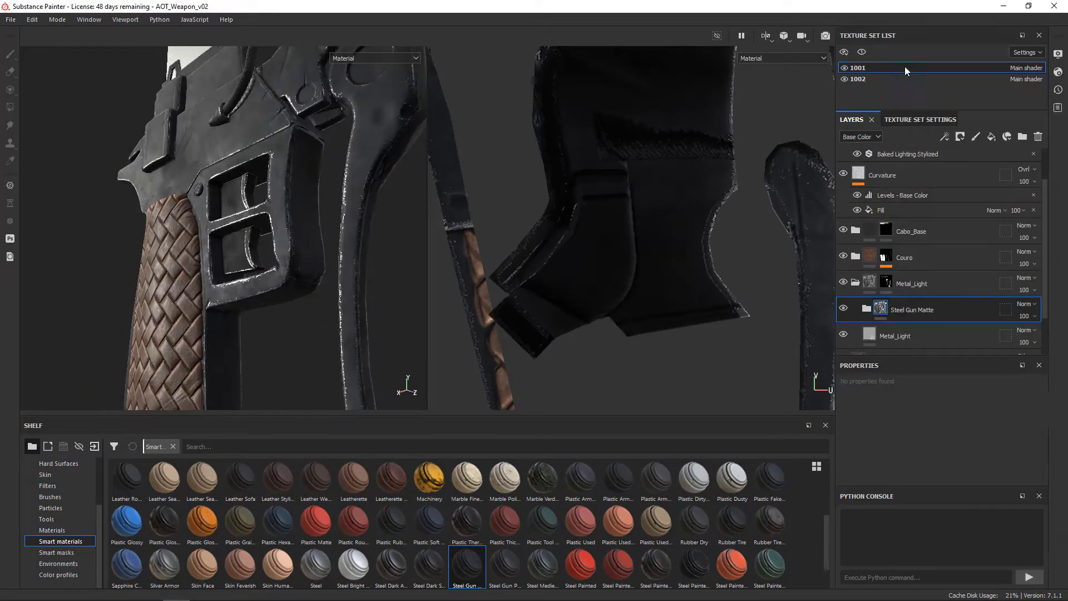
Expand Steel Gun Matte in texture set 1002 and set its Sharpen filter's intensity to 0.67
{"action": "left_click", "coordinate": [904, 79]}
{"action": "left_click", "coordinate": [916, 283]}
{"action": "left_click", "coordinate": [880, 299]}
{"action": "left_click", "coordinate": [880, 300]}
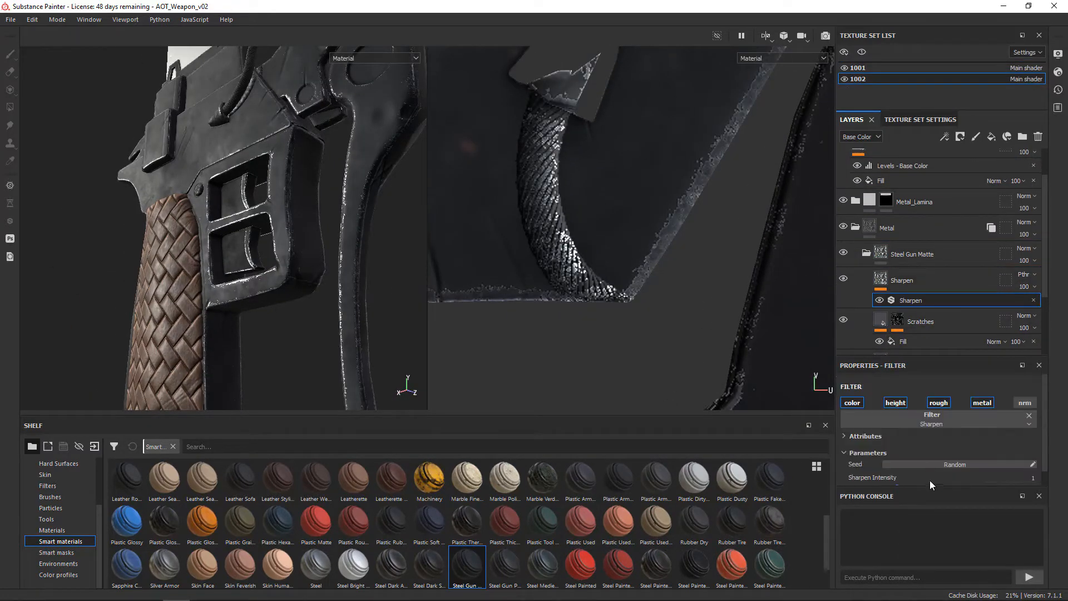
{"action": "left_click", "coordinate": [930, 322]}
{"action": "scroll", "coordinate": [931, 301], "scroll_direction": "down", "scroll_amount": 1}
{"action": "left_click", "coordinate": [935, 248]}
{"action": "left_click", "coordinate": [936, 267]}
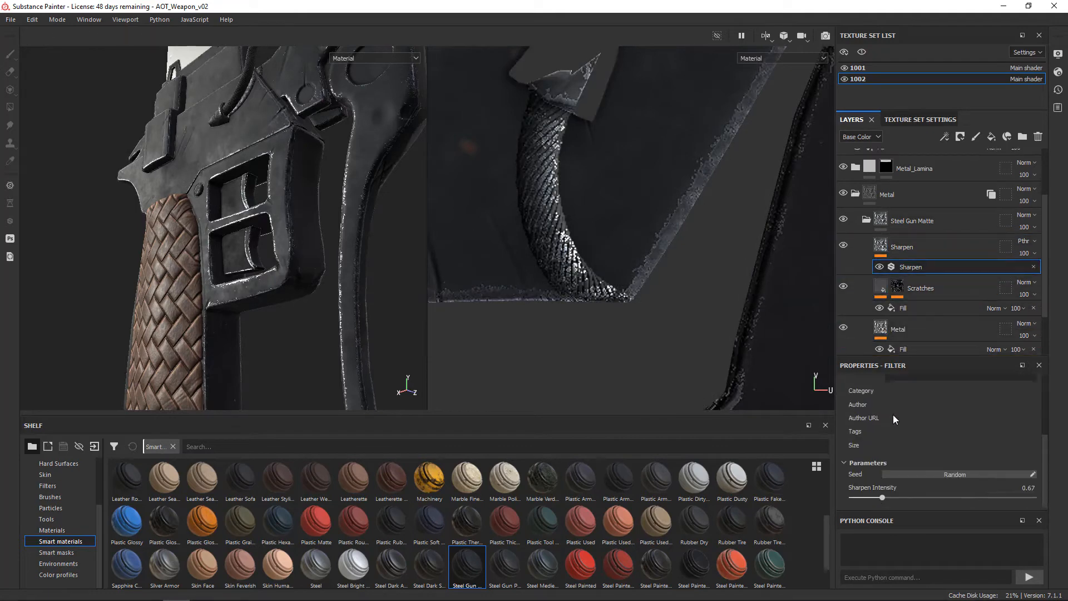
Set the Scratches layer's UV rotation to 54.21 and its first offset value to 0.34
{"action": "left_click", "coordinate": [927, 289]}
{"action": "scroll", "coordinate": [921, 445], "scroll_direction": "down", "scroll_amount": 1}
{"action": "mouse_move", "coordinate": [919, 454]}
{"action": "left_mouse_down"}
{"action": "mouse_move", "coordinate": [966, 456]}
{"action": "mouse_move", "coordinate": [917, 456]}
{"action": "left_mouse_up"}
{"action": "left_click", "coordinate": [905, 472]}
{"action": "left_click", "coordinate": [923, 492]}
{"action": "scroll", "coordinate": [962, 436], "scroll_direction": "down", "scroll_amount": 2}
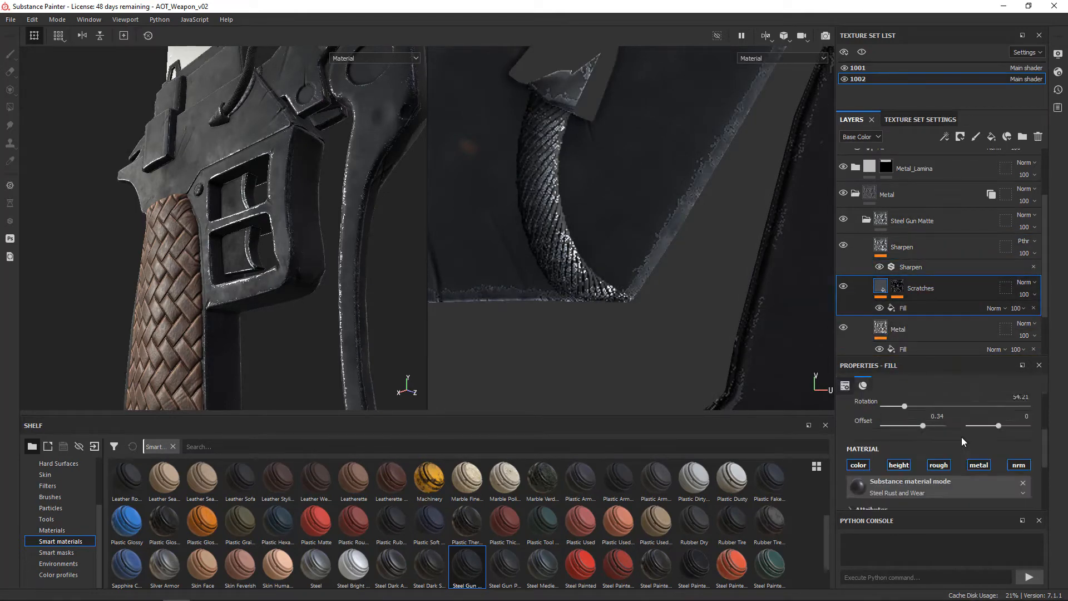
Set the Scratches material's Height Range to 0.1 and Height Position to 0.5
{"action": "scroll", "coordinate": [879, 445], "scroll_direction": "down", "scroll_amount": 5}
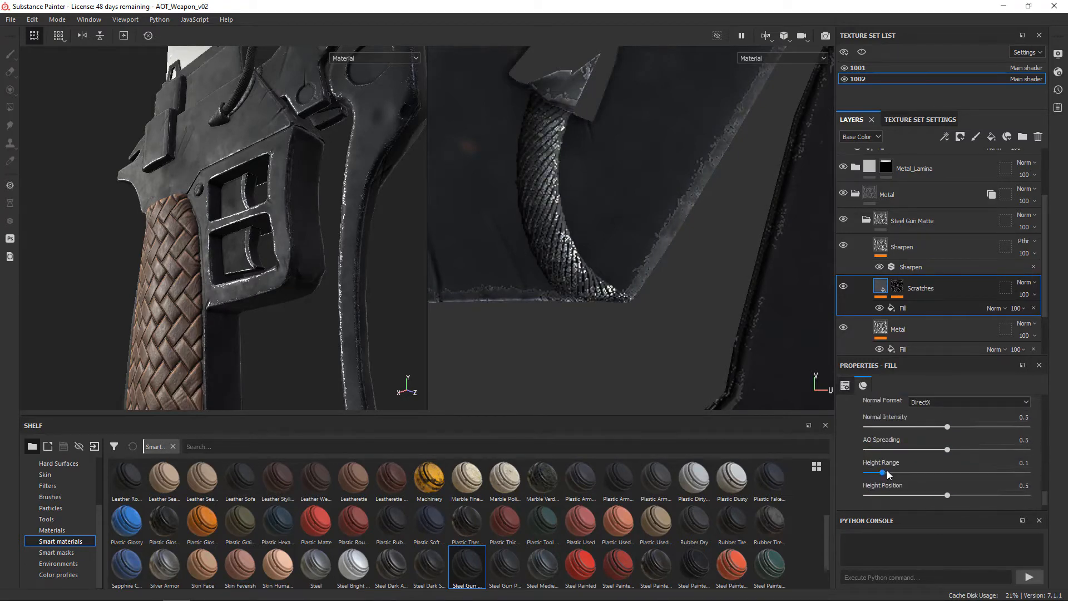
{"action": "left_click", "coordinate": [882, 473]}
{"action": "left_click", "coordinate": [929, 494]}
{"action": "mouse_move", "coordinate": [948, 494]}
{"action": "left_mouse_down"}
{"action": "mouse_move", "coordinate": [1014, 491]}
{"action": "mouse_move", "coordinate": [950, 494]}
{"action": "left_mouse_up"}
Compare Steel Gun Matte's Metal layer hidden and shown, and examine the channels of its Fill effect
{"action": "left_click", "coordinate": [950, 328]}
{"action": "left_click", "coordinate": [844, 327]}
{"action": "left_click", "coordinate": [843, 327]}
{"action": "scroll", "coordinate": [844, 327], "scroll_direction": "down", "scroll_amount": 1}
{"action": "scroll", "coordinate": [278, 278], "scroll_direction": "up", "scroll_amount": 3}
{"action": "left_click_drag", "start_coordinate": [278, 287], "coordinate": [378, 295], "text": "alt"}
{"action": "left_click", "coordinate": [903, 315]}
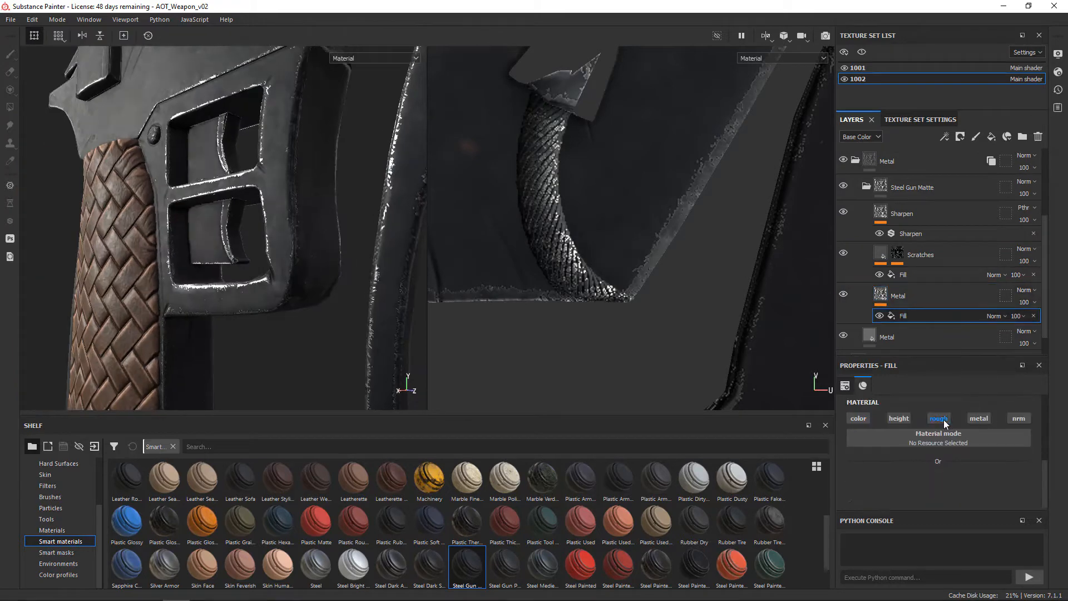
{"action": "left_click", "coordinate": [861, 422]}
{"action": "left_click", "coordinate": [860, 422]}
{"action": "scroll", "coordinate": [940, 328], "scroll_direction": "down", "scroll_amount": 1}
{"action": "left_click", "coordinate": [898, 310]}
{"action": "left_click", "coordinate": [881, 226]}
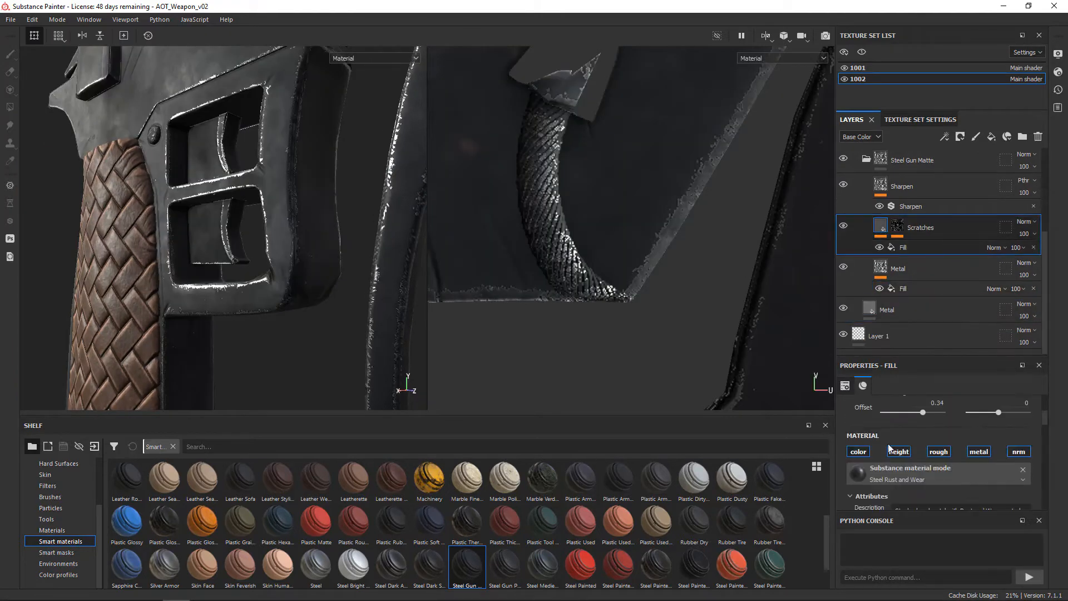
Set the Steel Gun Matte Metal layer's Luminosity to 0.67, Contrast to 0.18 and Hue Shift to 0.02
{"action": "left_click", "coordinate": [885, 271]}
{"action": "scroll", "coordinate": [945, 445], "scroll_direction": "down", "scroll_amount": 2}
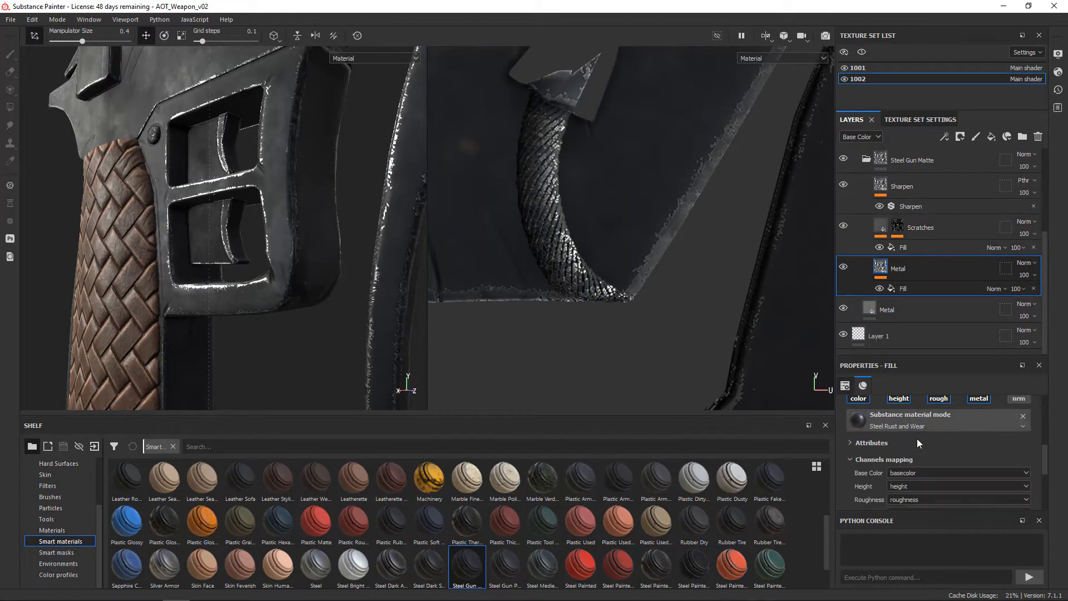
{"action": "scroll", "coordinate": [918, 466], "scroll_direction": "down", "scroll_amount": 10}
{"action": "left_click_drag", "start_coordinate": [946, 420], "coordinate": [974, 421]}
{"action": "key", "text": "ctrl+z"}
{"action": "scroll", "coordinate": [923, 425], "scroll_direction": "up", "scroll_amount": 2}
{"action": "left_click_drag", "start_coordinate": [947, 441], "coordinate": [961, 441]}
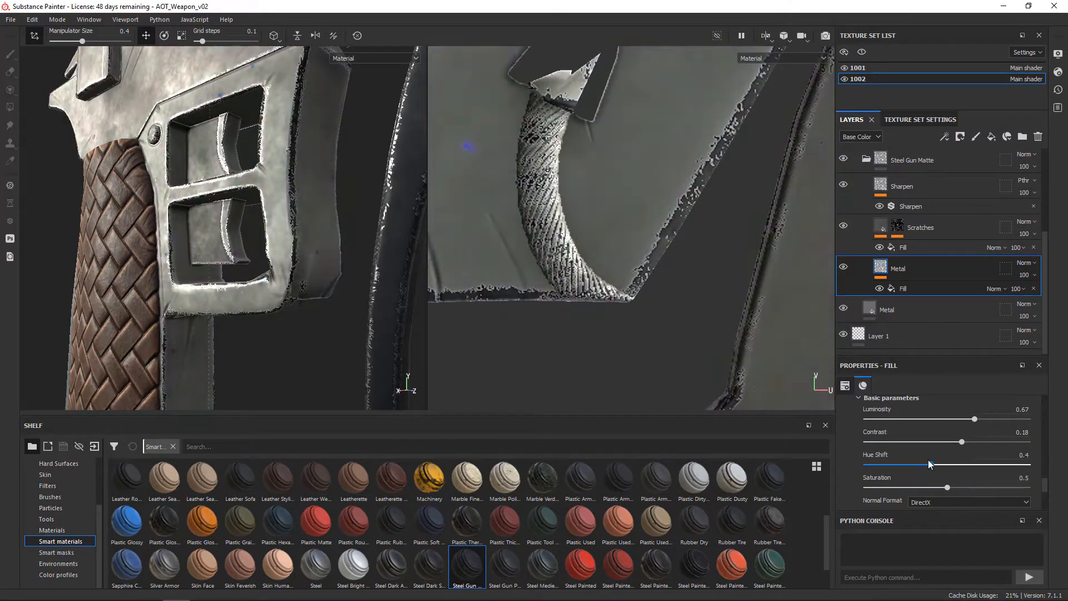
{"action": "scroll", "coordinate": [294, 309], "scroll_direction": "down", "scroll_amount": 5}
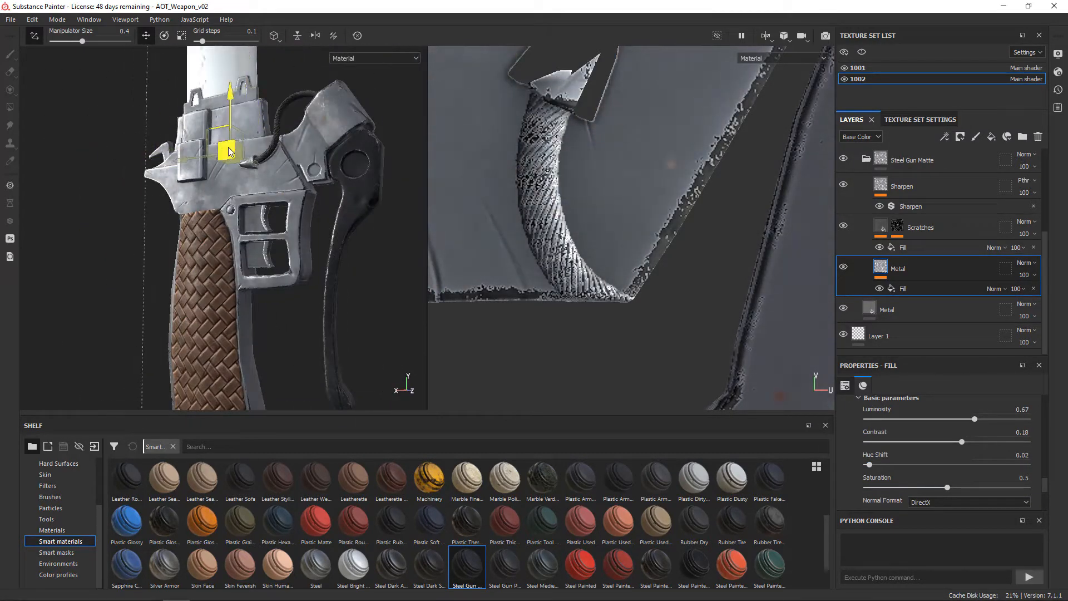
Try a higher Luminosity on the Scratches layer's material
{"action": "left_click_drag", "start_coordinate": [304, 140], "coordinate": [324, 86], "text": "alt"}
{"action": "key", "text": "r"}
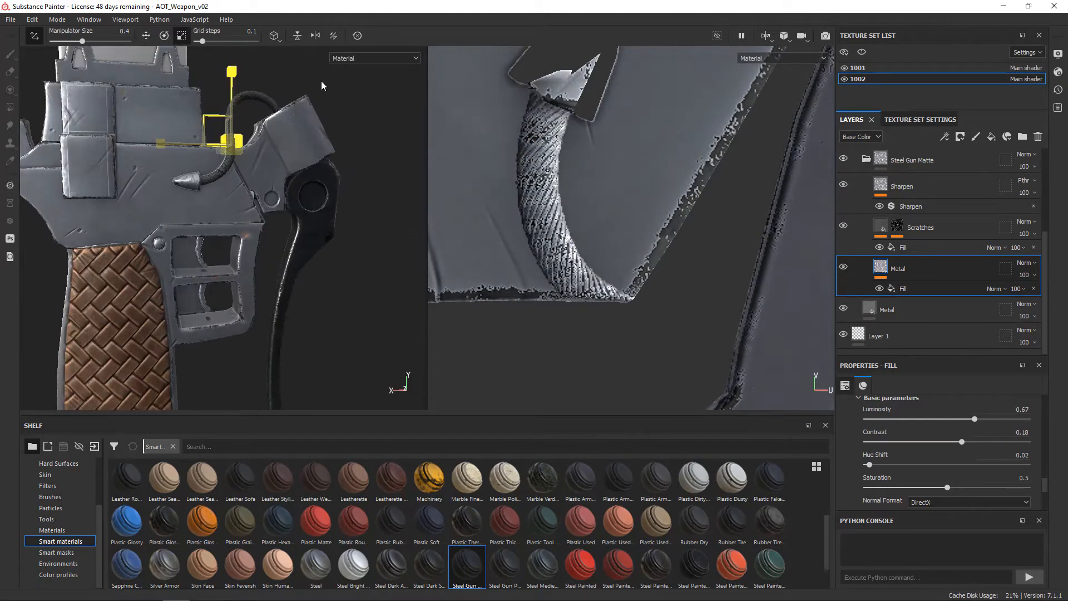
{"action": "right_click_drag", "start_coordinate": [324, 85], "coordinate": [140, 89], "text": "alt"}
{"action": "left_click_drag", "start_coordinate": [195, 223], "coordinate": [228, 259], "text": "alt"}
{"action": "right_click_drag", "start_coordinate": [228, 259], "coordinate": [312, 250], "text": "alt"}
{"action": "left_click", "coordinate": [879, 229]}
{"action": "scroll", "coordinate": [936, 448], "scroll_direction": "down", "scroll_amount": 1}
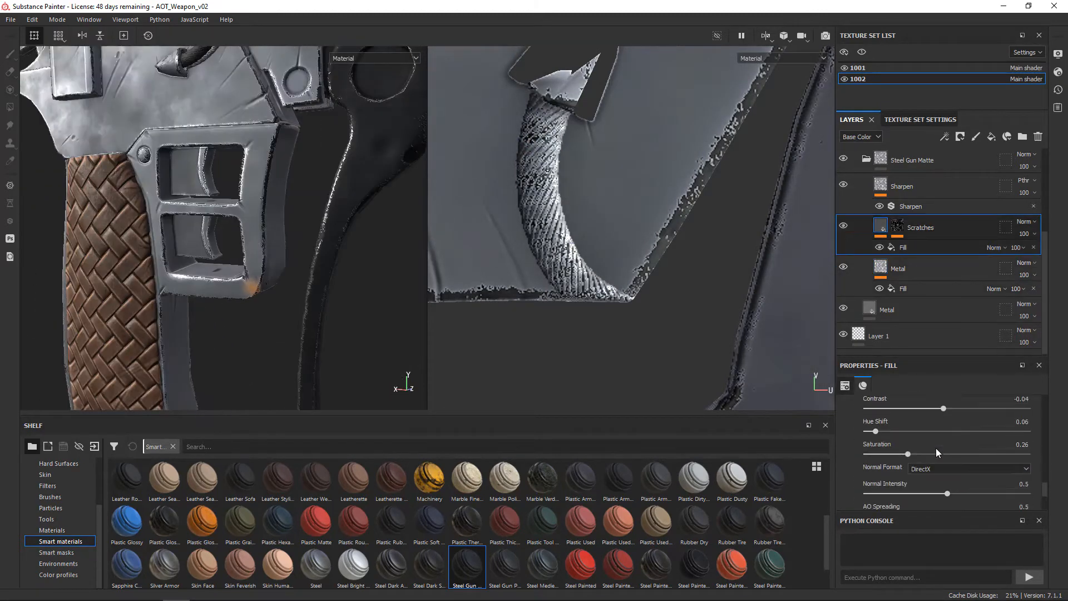
{"action": "scroll", "coordinate": [937, 449], "scroll_direction": "up", "scroll_amount": 1}
{"action": "left_click_drag", "start_coordinate": [940, 419], "coordinate": [981, 419]}
Select the Scratches mask, enlarge the properties area and examine the mask's settings
{"action": "left_click", "coordinate": [897, 226]}
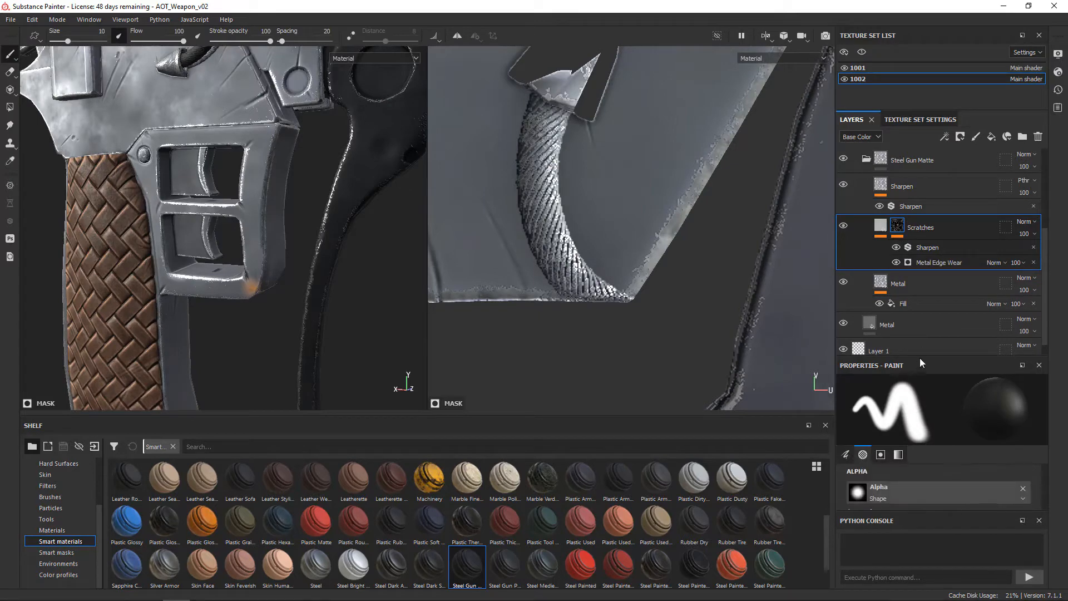
{"action": "left_click_drag", "start_coordinate": [919, 359], "coordinate": [919, 238]}
{"action": "scroll", "coordinate": [876, 420], "scroll_direction": "down", "scroll_amount": 5}
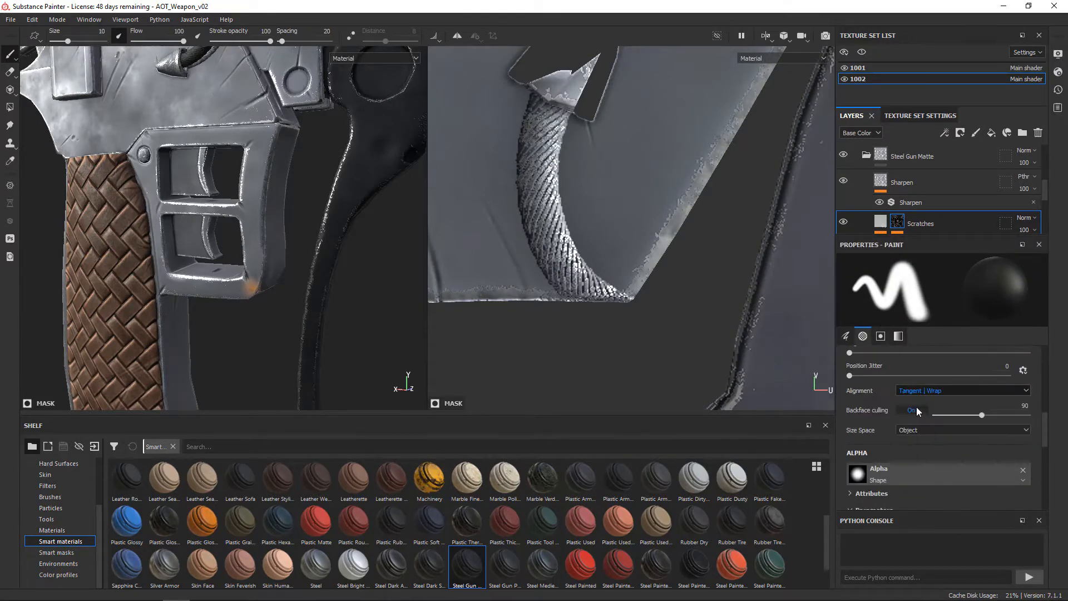
{"action": "left_click", "coordinate": [969, 415]}
{"action": "left_click", "coordinate": [935, 449]}
{"action": "scroll", "coordinate": [936, 449], "scroll_direction": "down", "scroll_amount": 1}
Set the Scratches material's Luminosity to 0.96 and Contrast to 0.19
{"action": "left_click", "coordinate": [881, 222]}
{"action": "scroll", "coordinate": [907, 354], "scroll_direction": "down", "scroll_amount": 8}
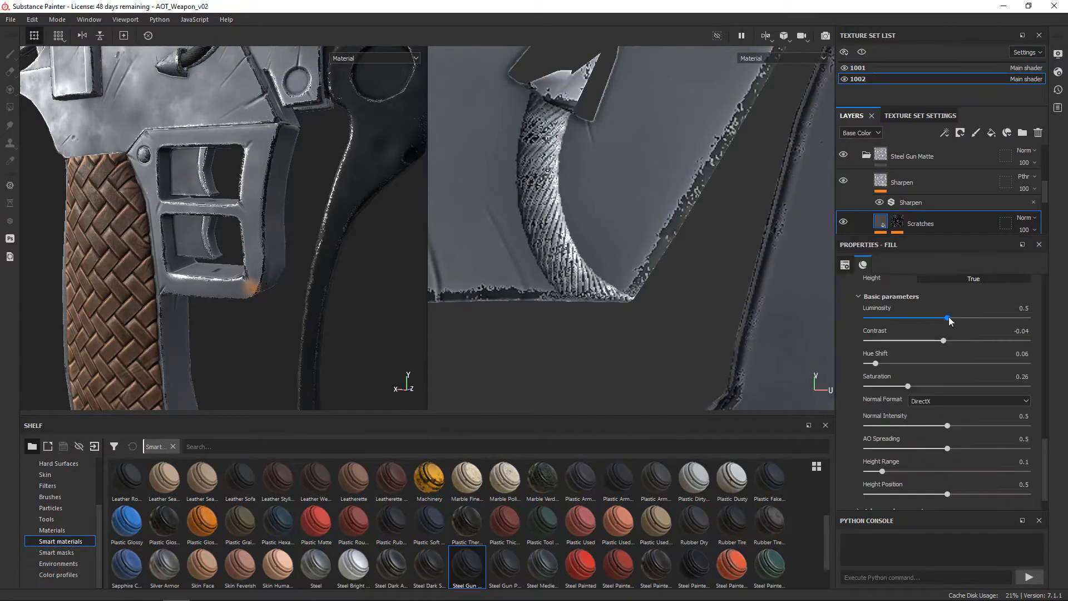
{"action": "left_click_drag", "start_coordinate": [949, 319], "coordinate": [1023, 318]}
{"action": "scroll", "coordinate": [275, 239], "scroll_direction": "down", "scroll_amount": 4}
{"action": "left_click_drag", "start_coordinate": [274, 239], "coordinate": [286, 236], "text": "alt"}
{"action": "scroll", "coordinate": [890, 196], "scroll_direction": "down", "scroll_amount": 2}
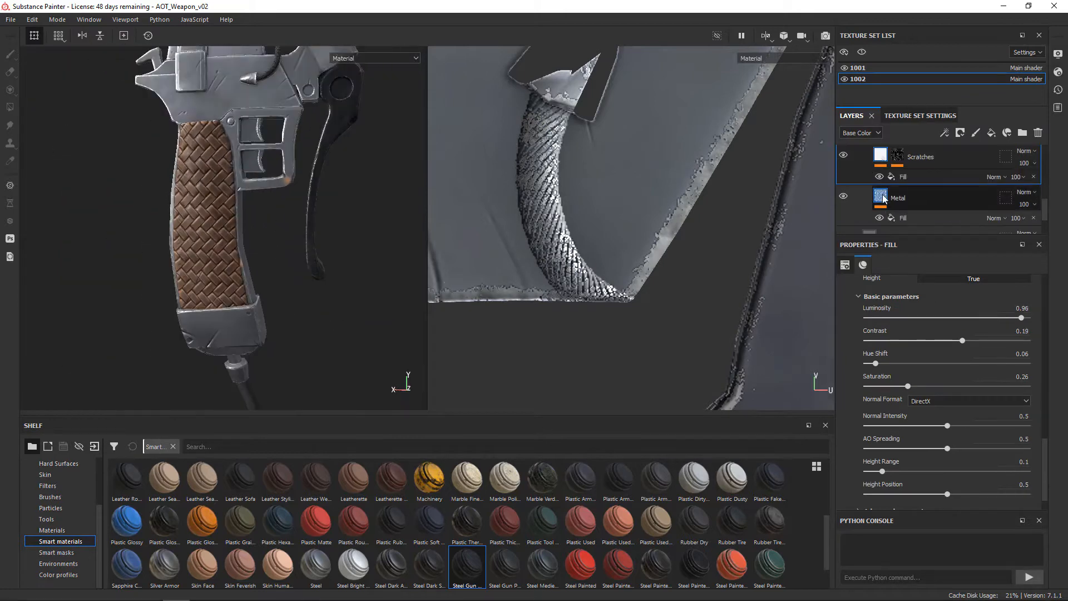
Set the Metal layer's Hue Shift to 0 and Saturation to 0.2 in texture set 1002
{"action": "left_click", "coordinate": [881, 196]}
{"action": "left_click_drag", "start_coordinate": [908, 407], "coordinate": [837, 409]}
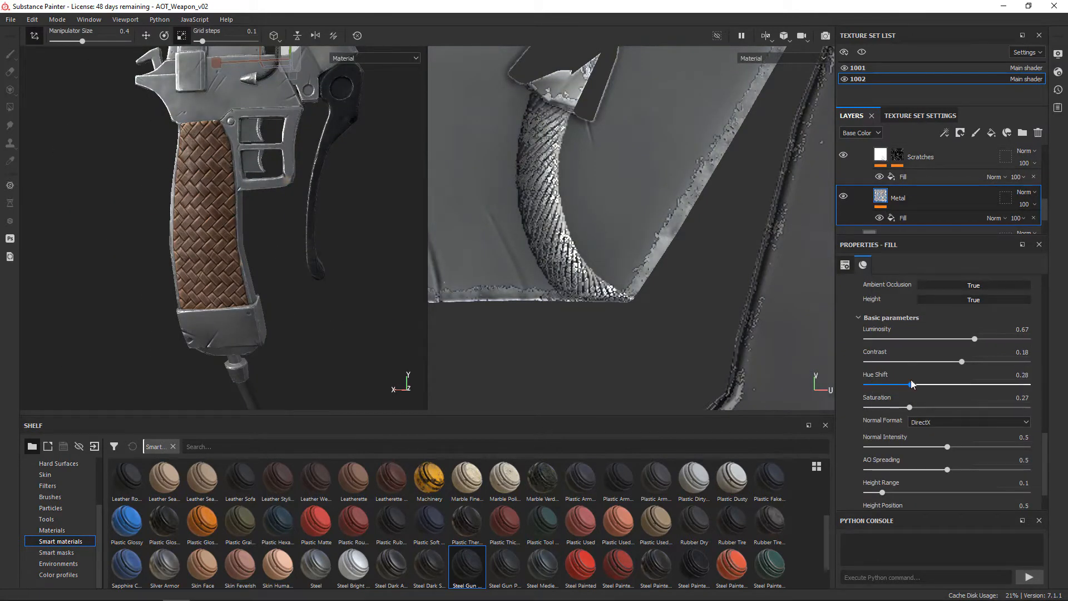
{"action": "left_click_drag", "start_coordinate": [911, 383], "coordinate": [898, 407]}
{"action": "left_click_drag", "start_coordinate": [267, 256], "coordinate": [323, 258], "text": "alt"}
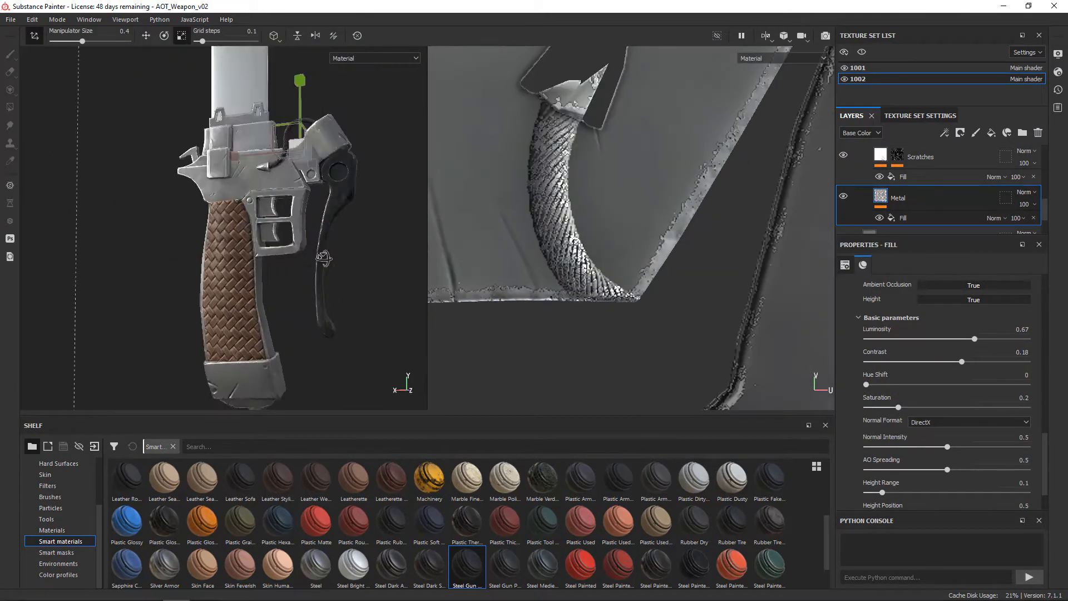
{"action": "scroll", "coordinate": [323, 257], "scroll_direction": "up", "scroll_amount": 5}
Set the Scratches material's Dirt Intensity to 0.45, Dirt Contrast to 0.11 and Dirt Scale to 2
{"action": "left_click", "coordinate": [881, 155]}
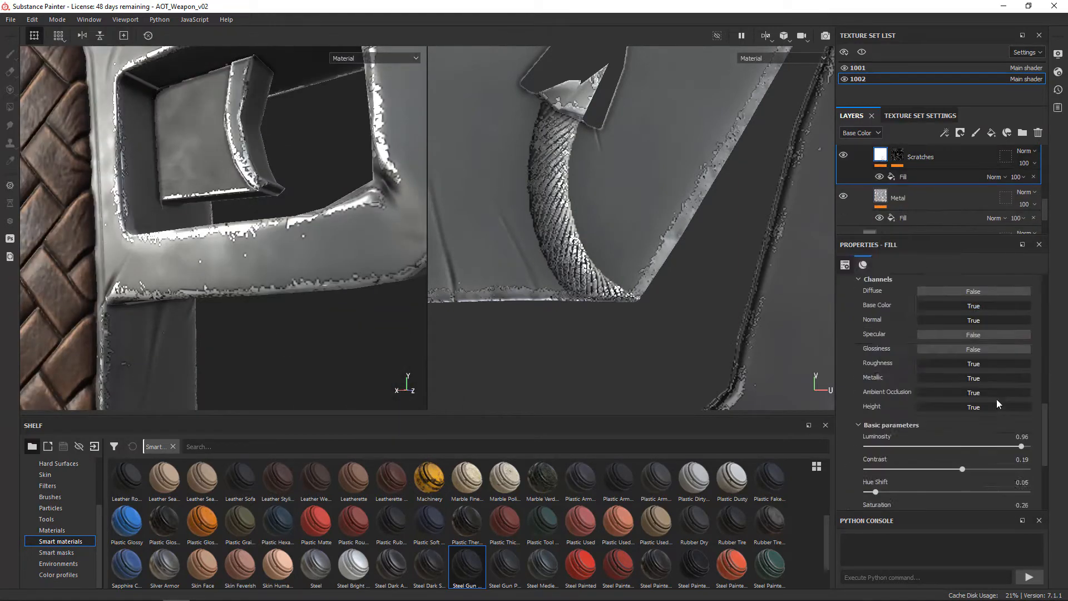
{"action": "scroll", "coordinate": [997, 400], "scroll_direction": "down", "scroll_amount": 5}
{"action": "left_click", "coordinate": [914, 479]}
{"action": "scroll", "coordinate": [915, 479], "scroll_direction": "down", "scroll_amount": 2}
{"action": "left_click_drag", "start_coordinate": [945, 455], "coordinate": [875, 457]}
{"action": "scroll", "coordinate": [896, 456], "scroll_direction": "down", "scroll_amount": 2}
{"action": "left_click_drag", "start_coordinate": [964, 479], "coordinate": [884, 503]}
{"action": "scroll", "coordinate": [875, 458], "scroll_direction": "down", "scroll_amount": 2}
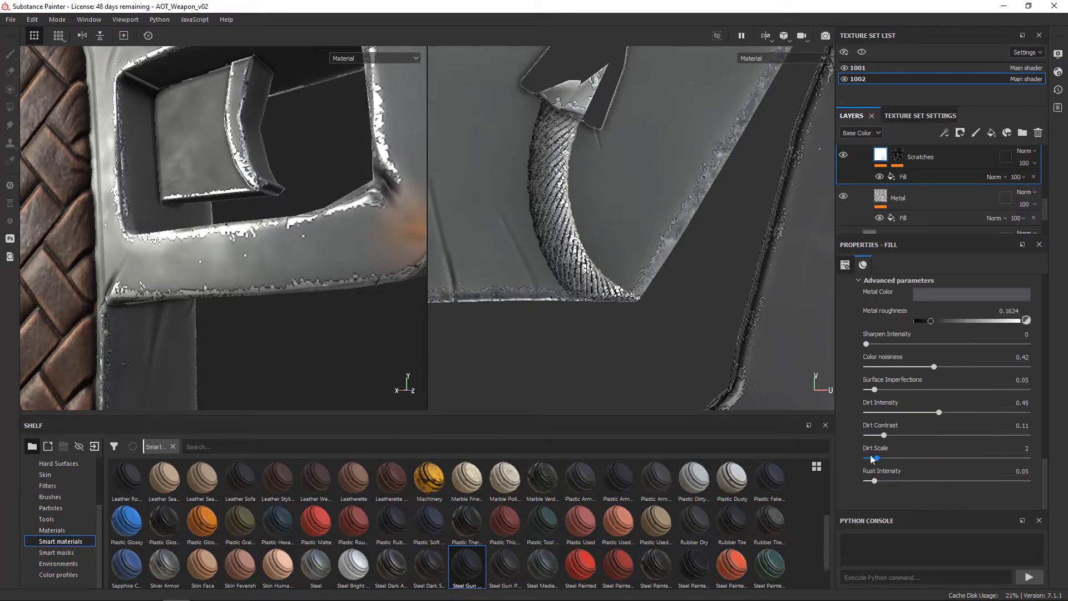
{"action": "scroll", "coordinate": [887, 479], "scroll_direction": "up", "scroll_amount": 10}
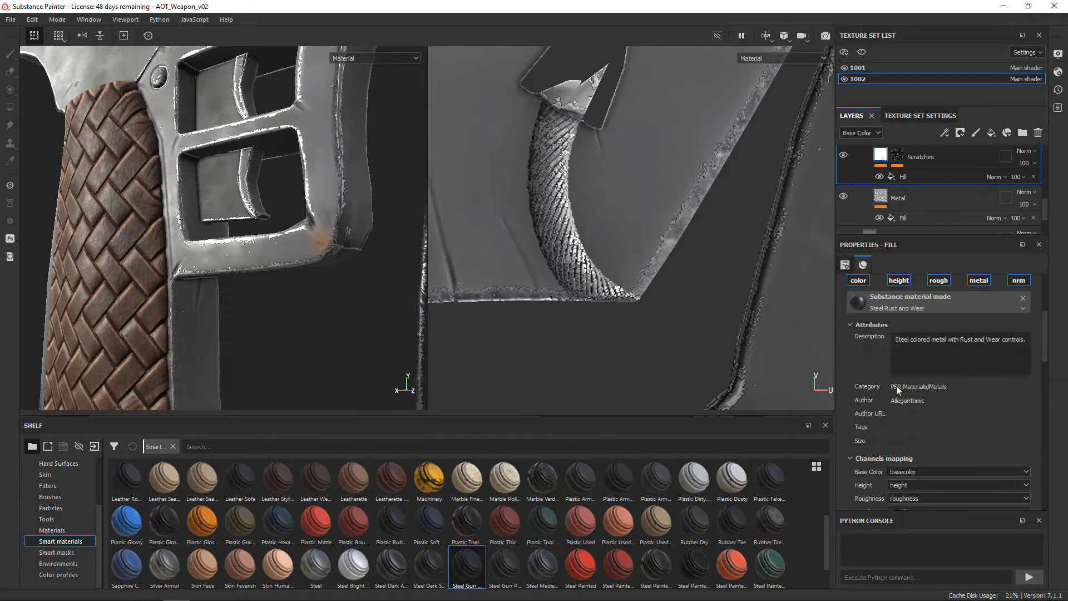
Set the Scratches mask's Metal Edge Wear generator to Wear Level 0.48, Grunge Amount 0.49, Grunge Scale 9 and Edges Smoothness 4.81
{"action": "left_click", "coordinate": [897, 157]}
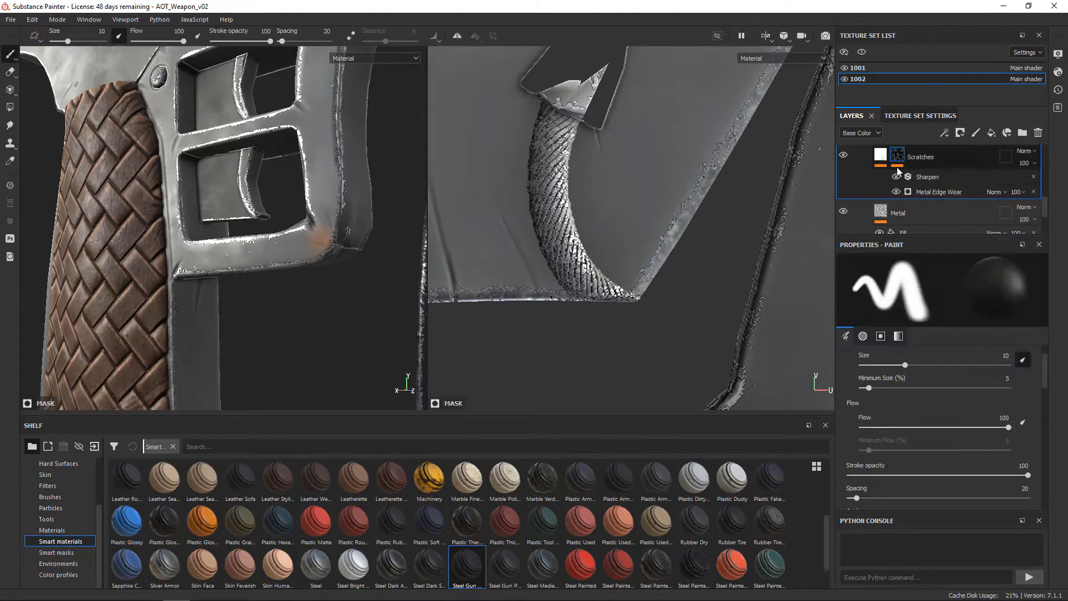
{"action": "left_click", "coordinate": [929, 192]}
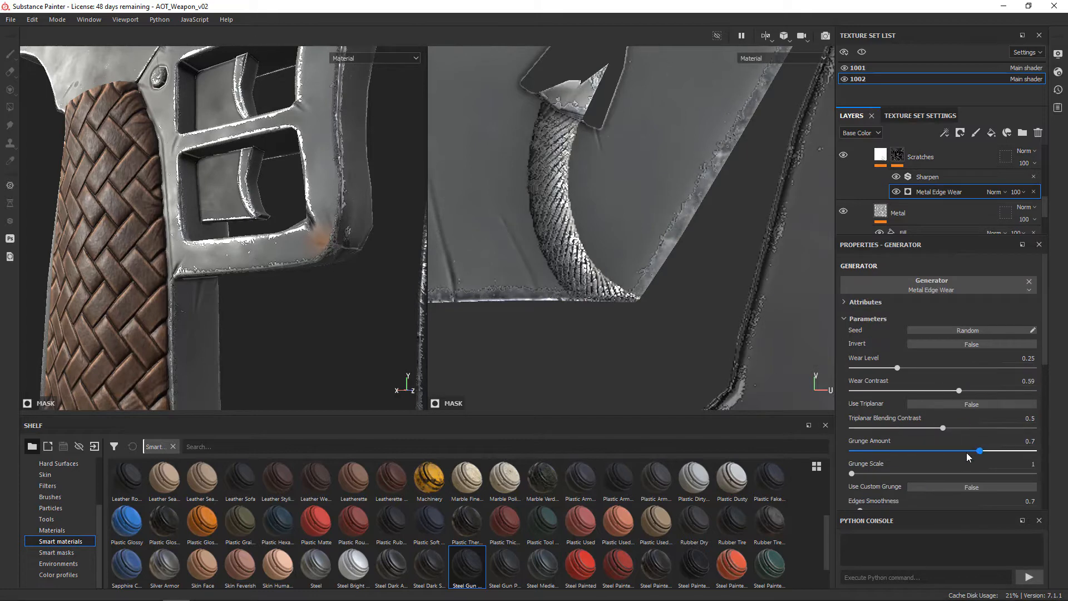
{"action": "scroll", "coordinate": [949, 457], "scroll_direction": "down", "scroll_amount": 8}
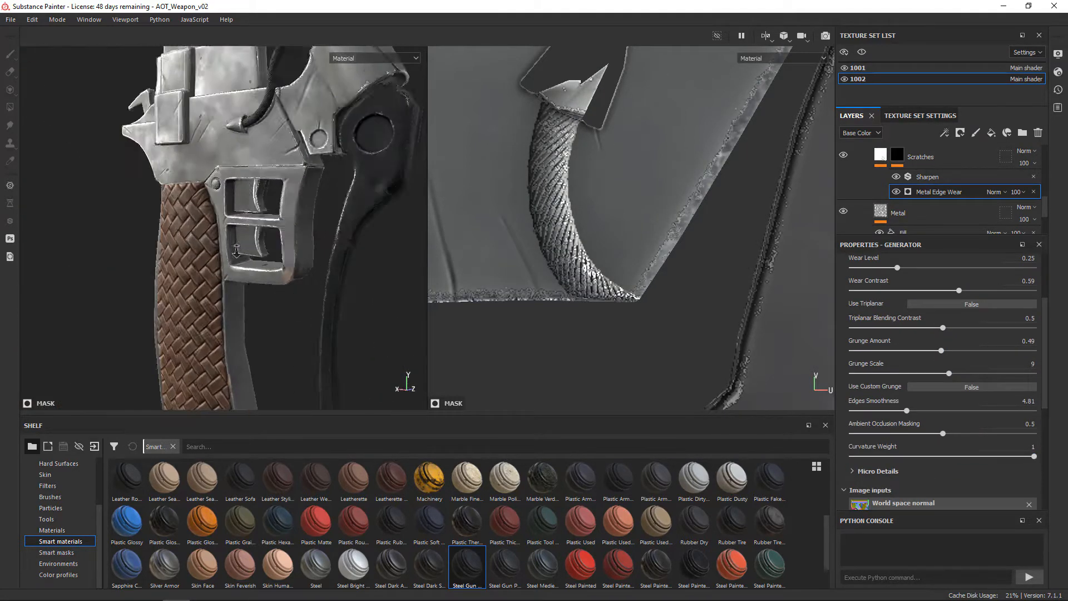
{"action": "scroll", "coordinate": [886, 440], "scroll_direction": "down", "scroll_amount": 3}
{"action": "scroll", "coordinate": [929, 346], "scroll_direction": "up", "scroll_amount": 10}
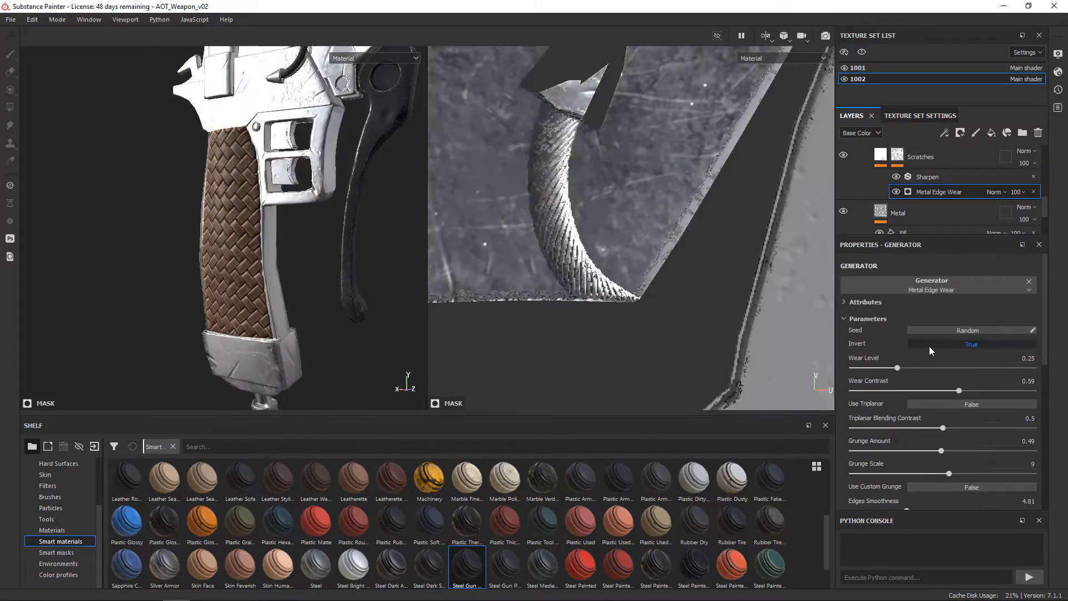
Lower the Scratches layer's opacity to 22
{"action": "left_click", "coordinate": [1023, 163]}
{"action": "left_click_drag", "start_coordinate": [1057, 182], "coordinate": [1025, 186]}
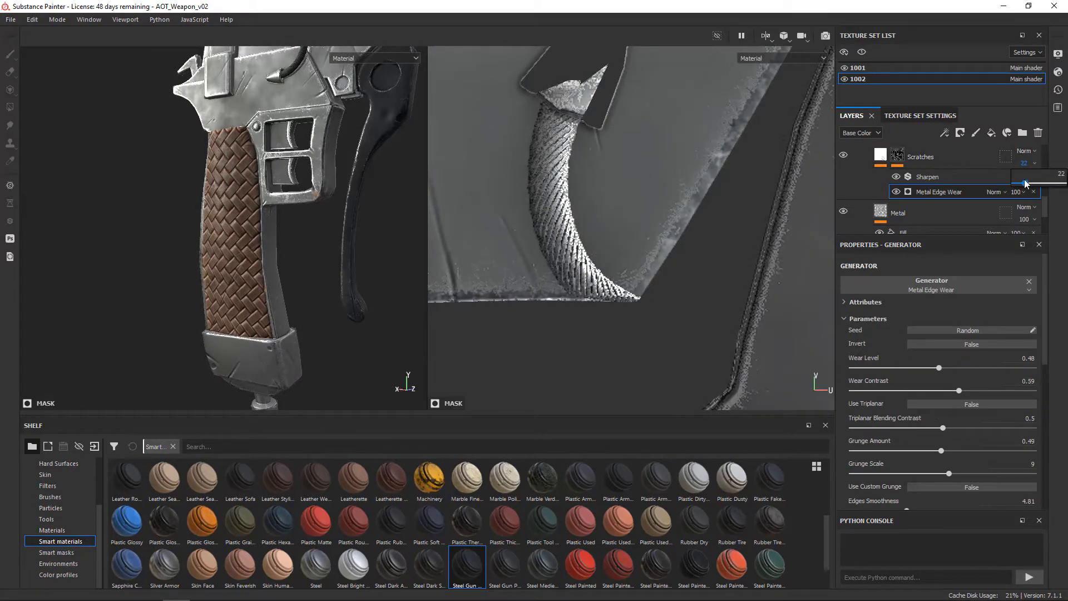
{"action": "left_click_drag", "start_coordinate": [311, 212], "coordinate": [383, 206], "text": "alt"}
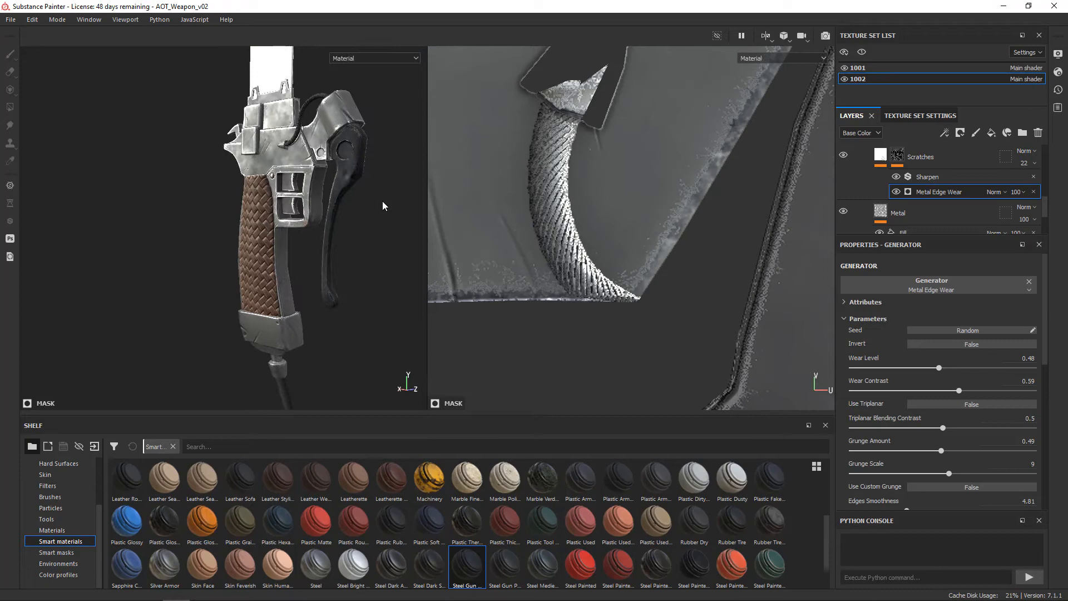
Compare the metal layers' basic parameters between texture sets 1001 and 1002
{"action": "left_click", "coordinate": [918, 70]}
{"action": "scroll", "coordinate": [929, 202], "scroll_direction": "down", "scroll_amount": 5}
{"action": "left_click", "coordinate": [913, 218]}
{"action": "scroll", "coordinate": [922, 390], "scroll_direction": "down", "scroll_amount": 4}
{"action": "scroll", "coordinate": [279, 228], "scroll_direction": "up", "scroll_amount": 3}
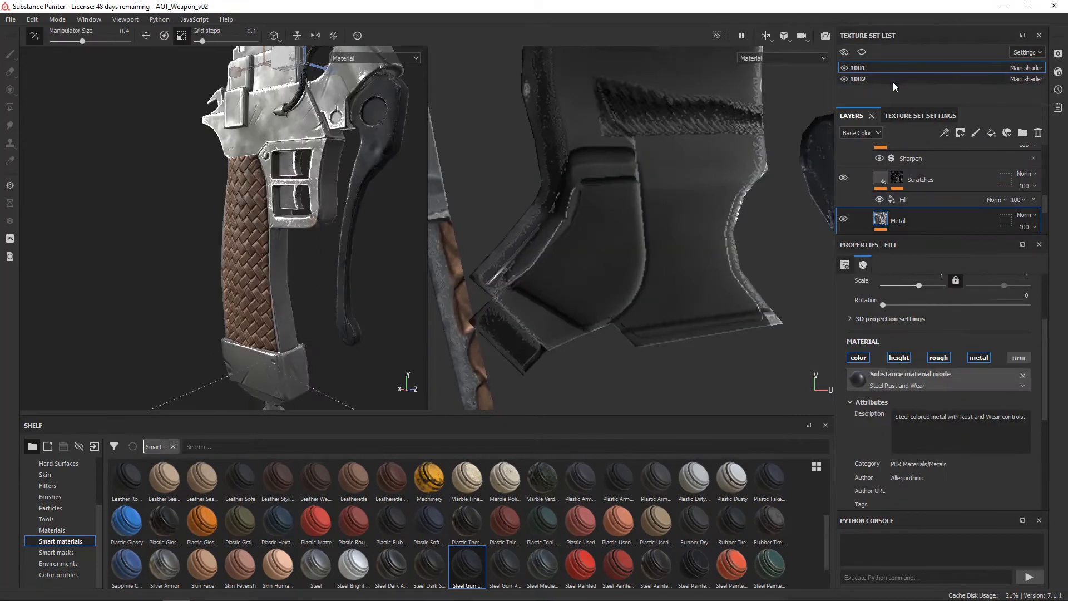
{"action": "left_click", "coordinate": [892, 81]}
{"action": "left_click", "coordinate": [918, 179]}
{"action": "scroll", "coordinate": [970, 376], "scroll_direction": "down", "scroll_amount": 10}
{"action": "left_click_drag", "start_coordinate": [947, 357], "coordinate": [899, 358]}
{"action": "mouse_move", "coordinate": [974, 288]}
{"action": "left_mouse_down"}
{"action": "mouse_move", "coordinate": [946, 310]}
{"action": "mouse_move", "coordinate": [985, 311]}
{"action": "left_mouse_up"}
{"action": "left_click", "coordinate": [902, 68]}
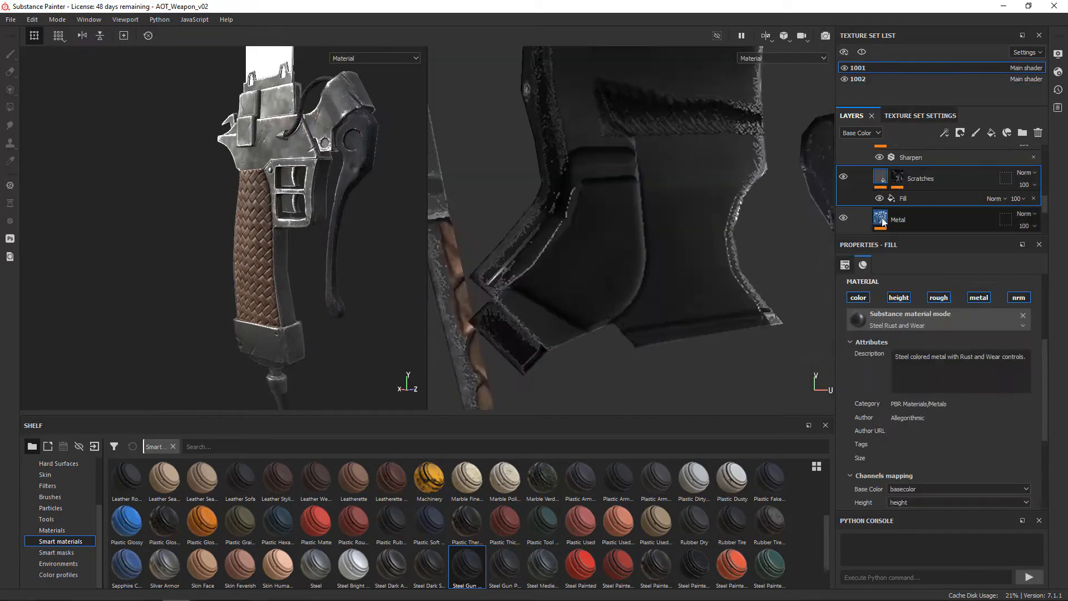
Raise the Metal layer's Luminosity to 0.79 in texture set 1001
{"action": "scroll", "coordinate": [940, 362], "scroll_direction": "up", "scroll_amount": 2}
{"action": "scroll", "coordinate": [940, 388], "scroll_direction": "down", "scroll_amount": 5}
{"action": "left_click", "coordinate": [860, 464]}
{"action": "scroll", "coordinate": [946, 423], "scroll_direction": "down", "scroll_amount": 2}
{"action": "left_click_drag", "start_coordinate": [947, 385], "coordinate": [991, 385]}
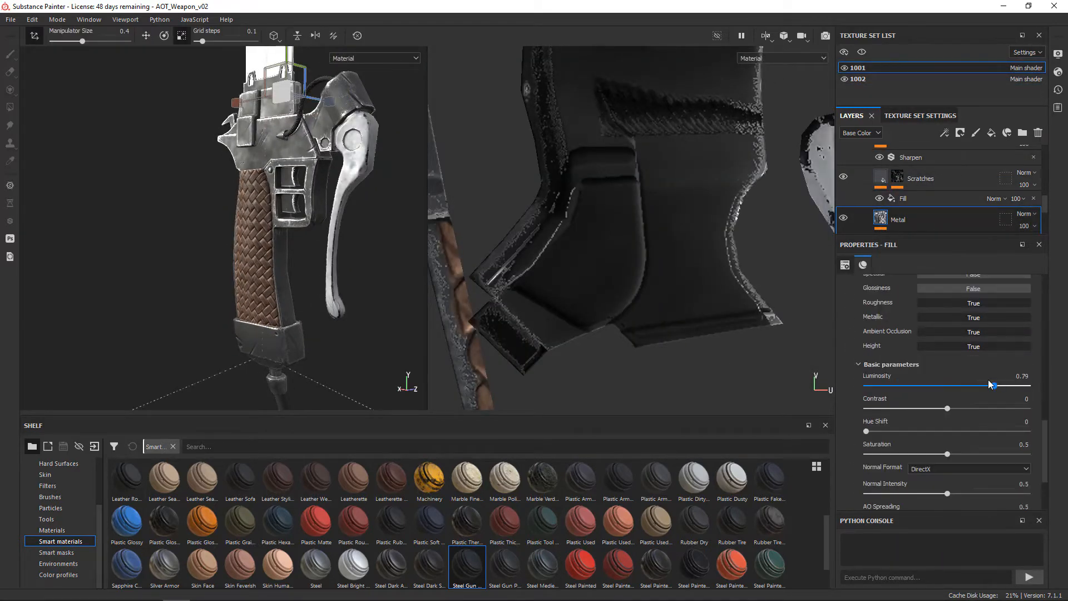
{"action": "scroll", "coordinate": [940, 459], "scroll_direction": "down", "scroll_amount": 2}
Set the Metal Color of texture set 1001's Scratches material to white (ffffff) and check the whole weapon
{"action": "scroll", "coordinate": [896, 259], "scroll_direction": "up", "scroll_amount": 5}
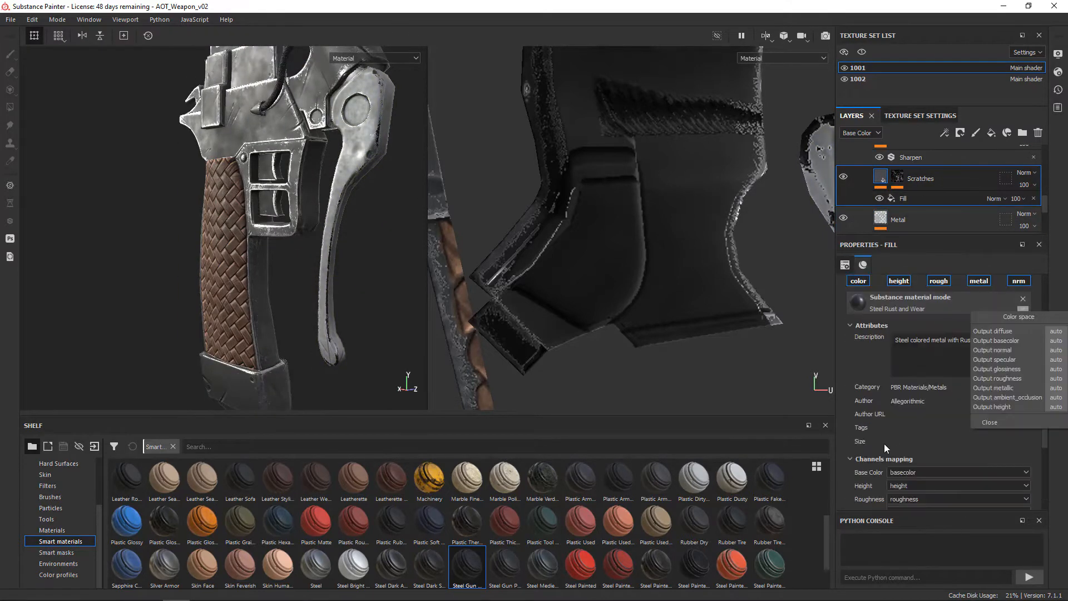
{"action": "scroll", "coordinate": [983, 402], "scroll_direction": "down", "scroll_amount": 6}
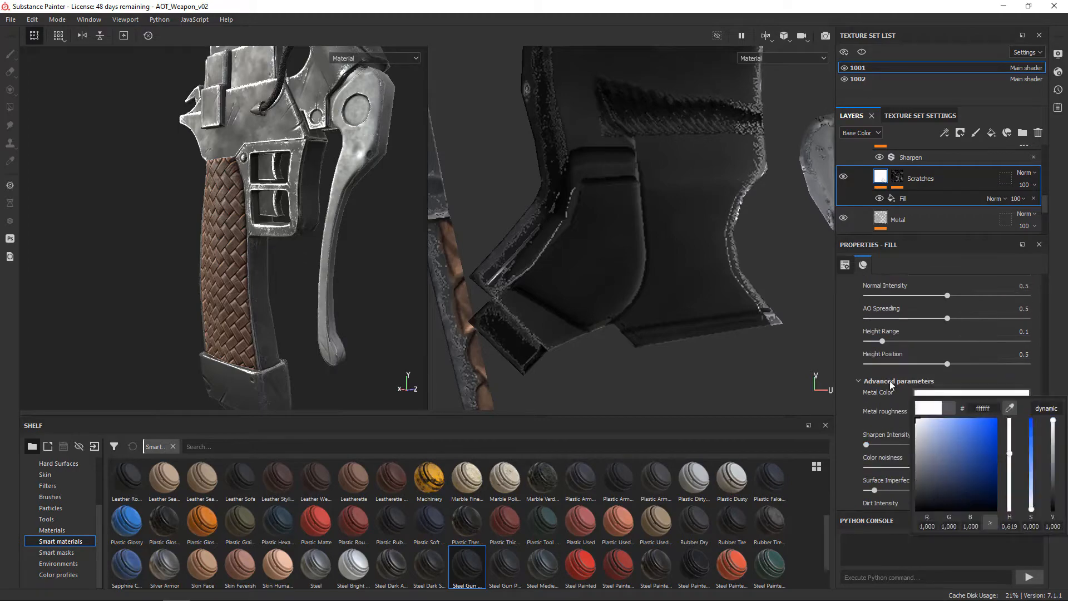
{"action": "key", "text": "ctrl+z"}
{"action": "left_click_drag", "start_coordinate": [311, 240], "coordinate": [360, 250], "text": "alt"}
{"action": "mouse_move", "coordinate": [360, 250]}
{"action": "right_mouse_down", "text": "shift"}
{"action": "mouse_move", "coordinate": [312, 256]}
{"action": "mouse_move", "coordinate": [356, 262]}
{"action": "right_mouse_up", "text": "shift"}
{"action": "left_click_drag", "start_coordinate": [356, 262], "coordinate": [391, 284], "text": "alt"}
{"action": "right_click_drag", "start_coordinate": [392, 284], "coordinate": [314, 271], "text": "alt"}
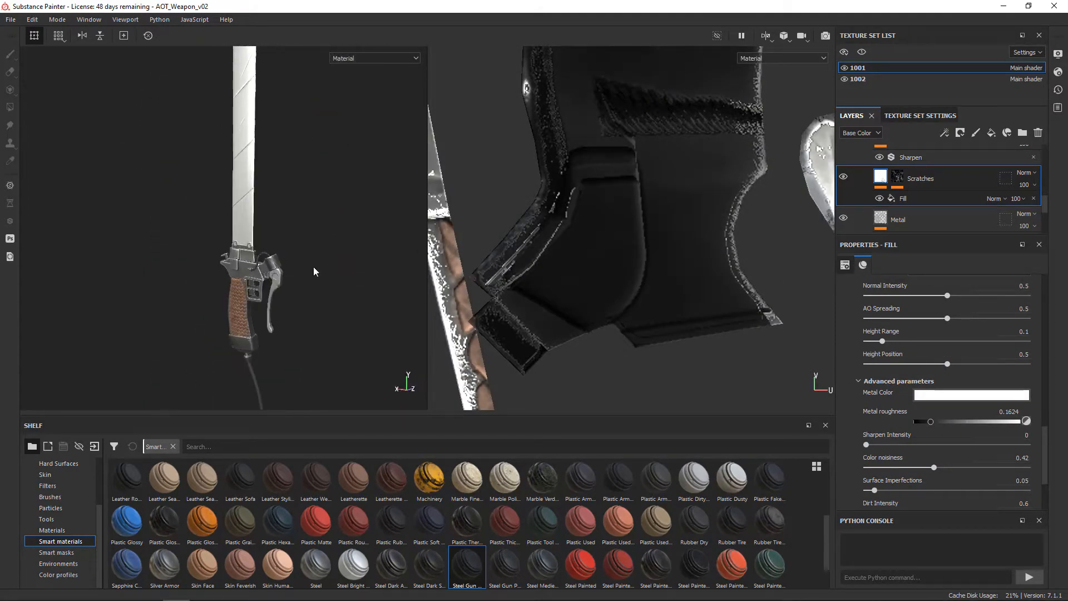
Add the Silver Armor smart material inside the Metal_Lamina folder of texture set 1002 and inspect it on the blade
{"action": "scroll", "coordinate": [890, 192], "scroll_direction": "up", "scroll_amount": 10}
{"action": "left_click_drag", "start_coordinate": [912, 237], "coordinate": [915, 344]}
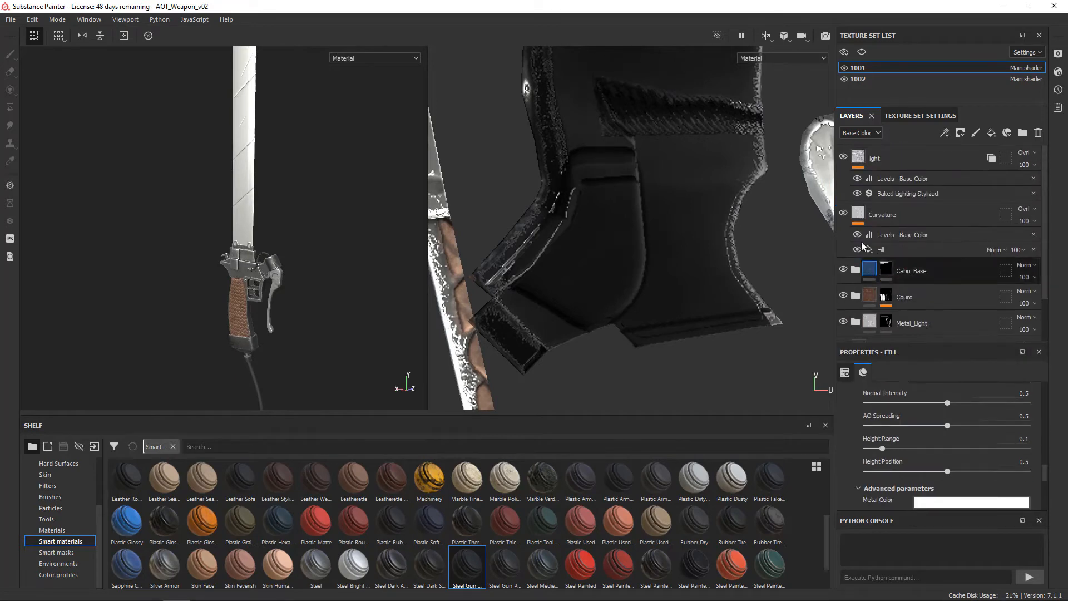
{"action": "left_click", "coordinate": [868, 79]}
{"action": "left_click_drag", "start_coordinate": [906, 277], "coordinate": [912, 242]}
{"action": "right_click_drag", "start_coordinate": [245, 181], "coordinate": [367, 306], "text": "alt"}
{"action": "left_click_drag", "start_coordinate": [164, 566], "coordinate": [940, 267]}
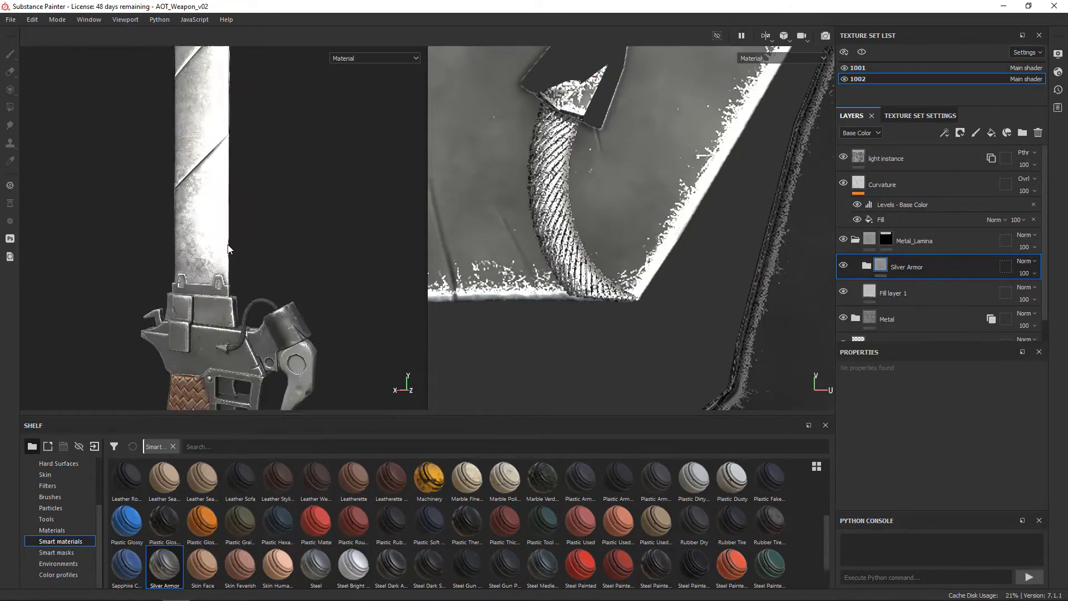
{"action": "right_click_drag", "start_coordinate": [232, 245], "coordinate": [420, 312], "text": "alt"}
Examine the Sharpen, Grunge and Edges layers inside the Silver Armor folder
{"action": "left_click", "coordinate": [890, 313]}
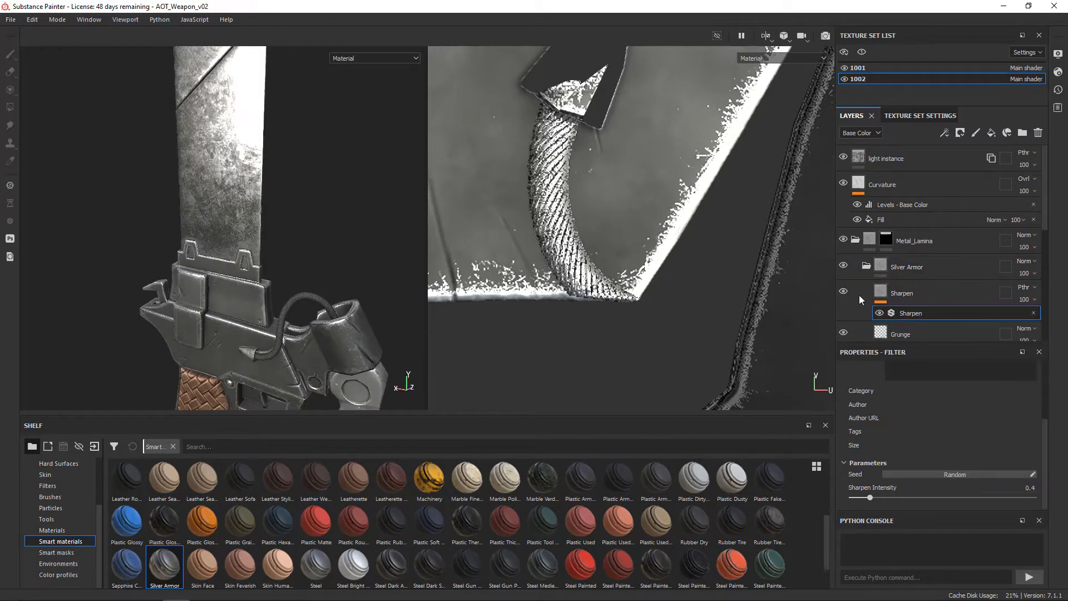
{"action": "left_click", "coordinate": [901, 333]}
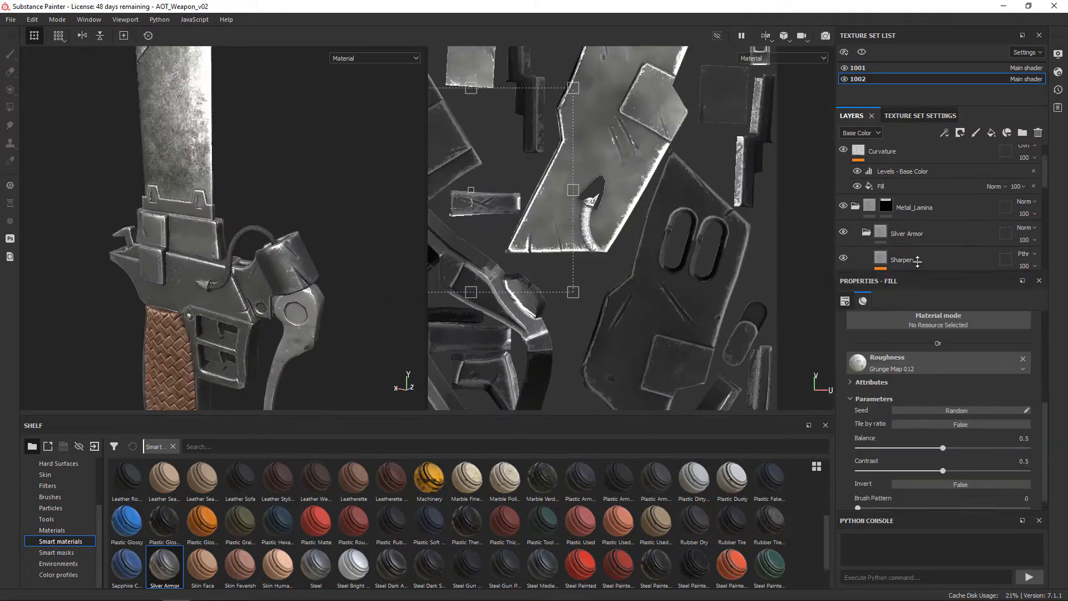
{"action": "scroll", "coordinate": [888, 434], "scroll_direction": "up", "scroll_amount": 3}
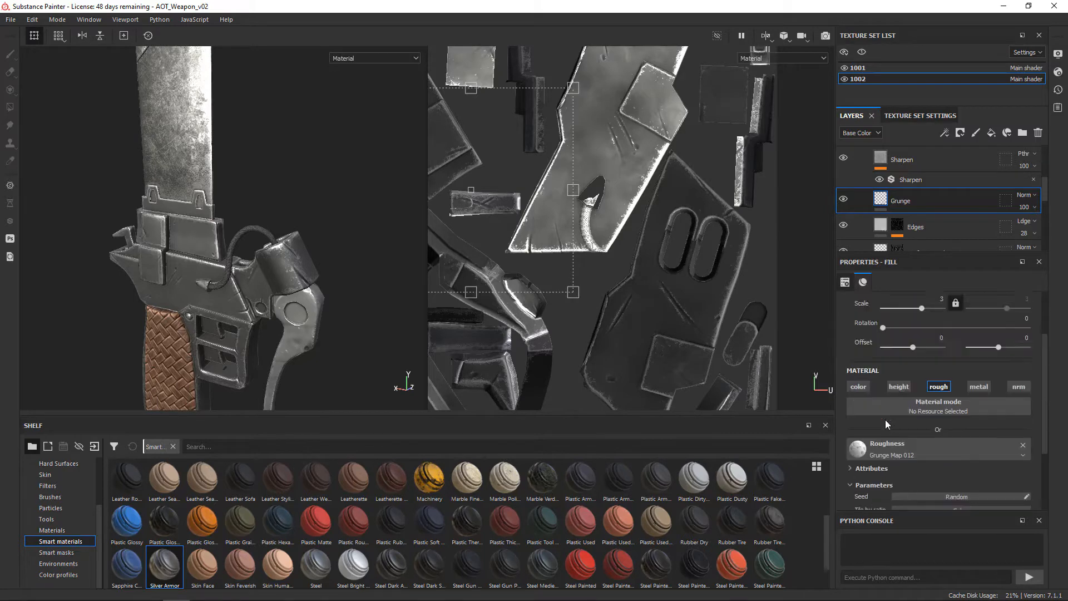
{"action": "scroll", "coordinate": [886, 425], "scroll_direction": "down", "scroll_amount": 3}
{"action": "left_click", "coordinate": [844, 225]}
{"action": "scroll", "coordinate": [844, 223], "scroll_direction": "down", "scroll_amount": 1}
Set the Surface Details mask's Grunge Map 012 fill to Scale -16.92 and Hardness 0.67
{"action": "left_click", "coordinate": [935, 217]}
{"action": "scroll", "coordinate": [904, 429], "scroll_direction": "down", "scroll_amount": 2}
{"action": "left_click", "coordinate": [939, 239]}
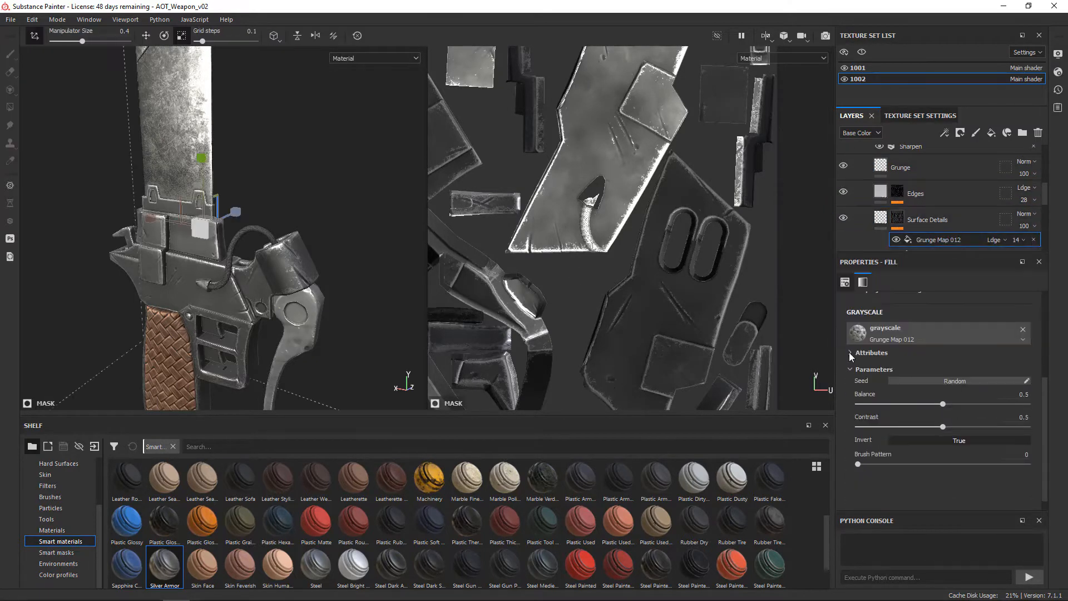
{"action": "scroll", "coordinate": [923, 392], "scroll_direction": "up", "scroll_amount": 3}
{"action": "scroll", "coordinate": [892, 403], "scroll_direction": "up", "scroll_amount": 1}
{"action": "left_click_drag", "start_coordinate": [923, 362], "coordinate": [941, 361]}
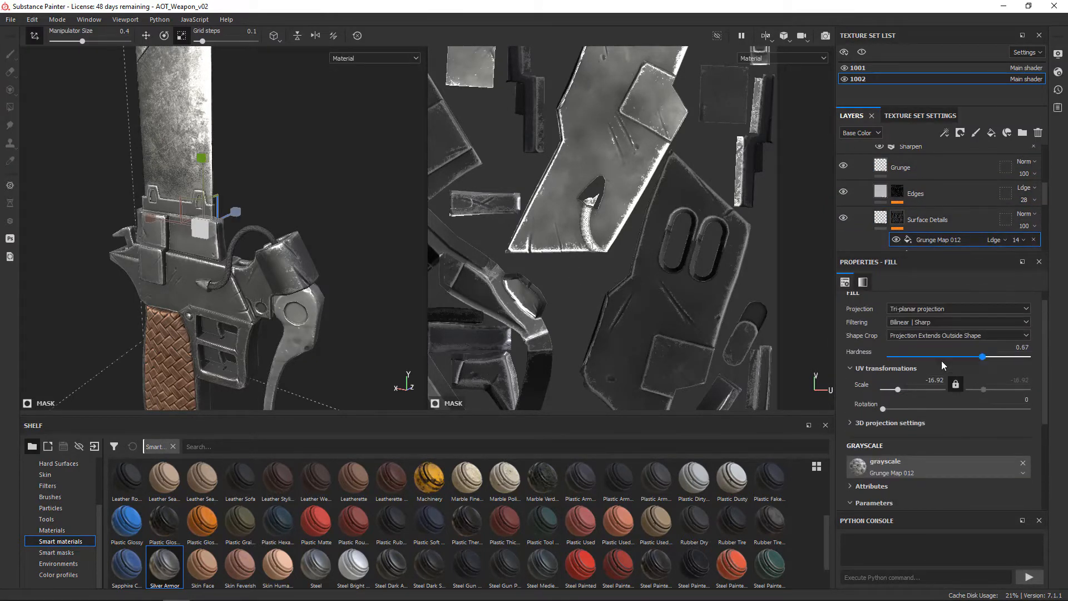
Viewing only base color, set the AO Dirt mask builder's Grunge to 0.4, AO to 0.53 and Top/Down Gradient to 0.22
{"action": "key", "text": "c"}
{"action": "right_click_drag", "start_coordinate": [343, 340], "coordinate": [343, 361], "text": "alt"}
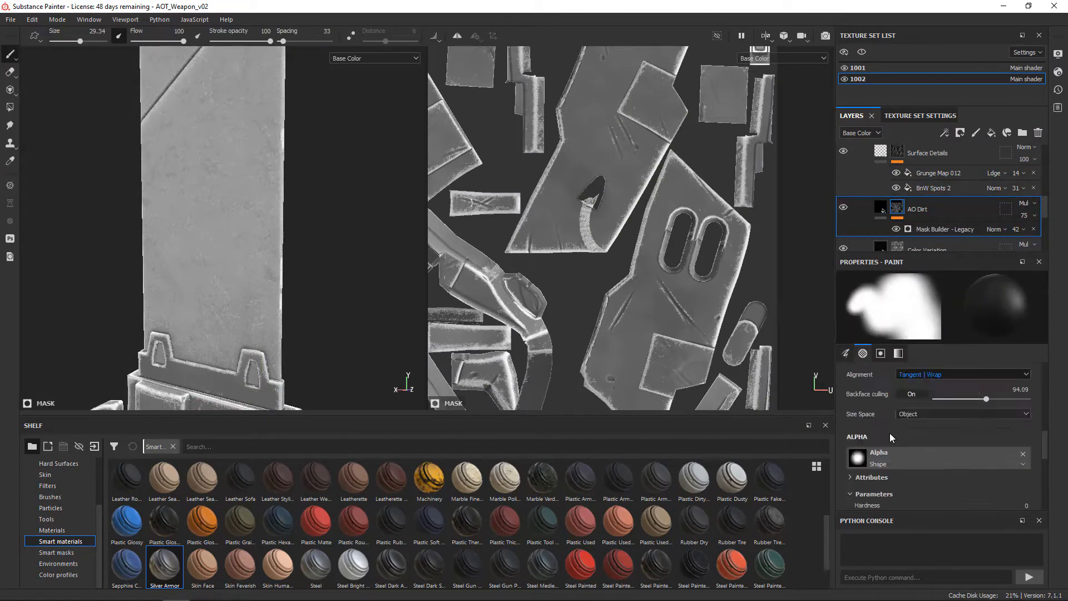
{"action": "left_click", "coordinate": [945, 229]}
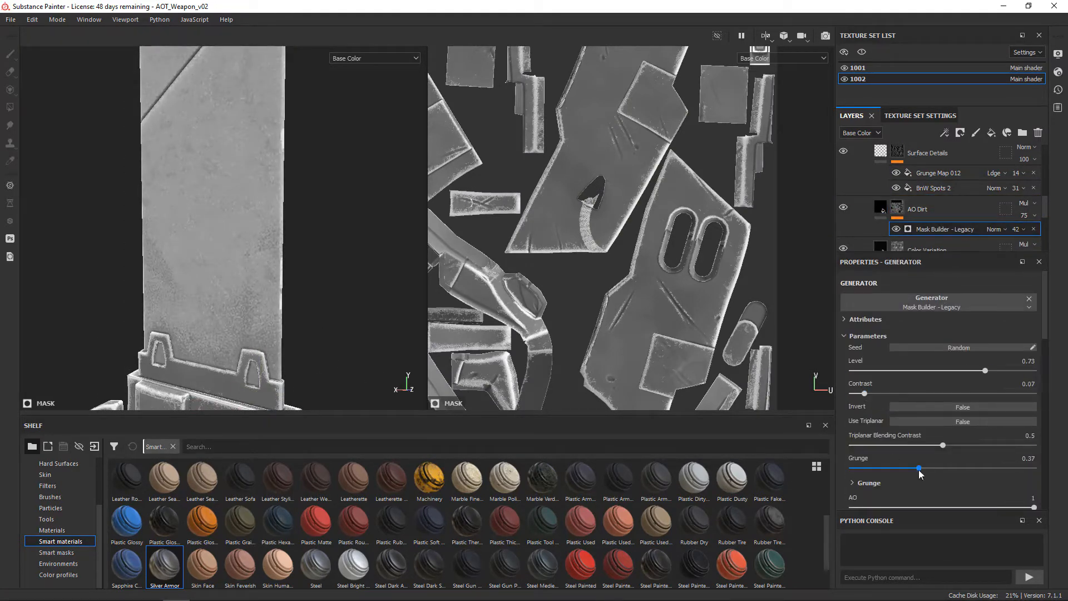
{"action": "mouse_move", "coordinate": [919, 470]}
{"action": "left_mouse_down"}
{"action": "mouse_move", "coordinate": [935, 469]}
{"action": "mouse_move", "coordinate": [924, 469]}
{"action": "left_mouse_up"}
{"action": "scroll", "coordinate": [926, 470], "scroll_direction": "down", "scroll_amount": 1}
{"action": "left_click_drag", "start_coordinate": [1034, 474], "coordinate": [963, 461]}
{"action": "scroll", "coordinate": [992, 473], "scroll_direction": "down", "scroll_amount": 2}
{"action": "scroll", "coordinate": [890, 456], "scroll_direction": "down", "scroll_amount": 1}
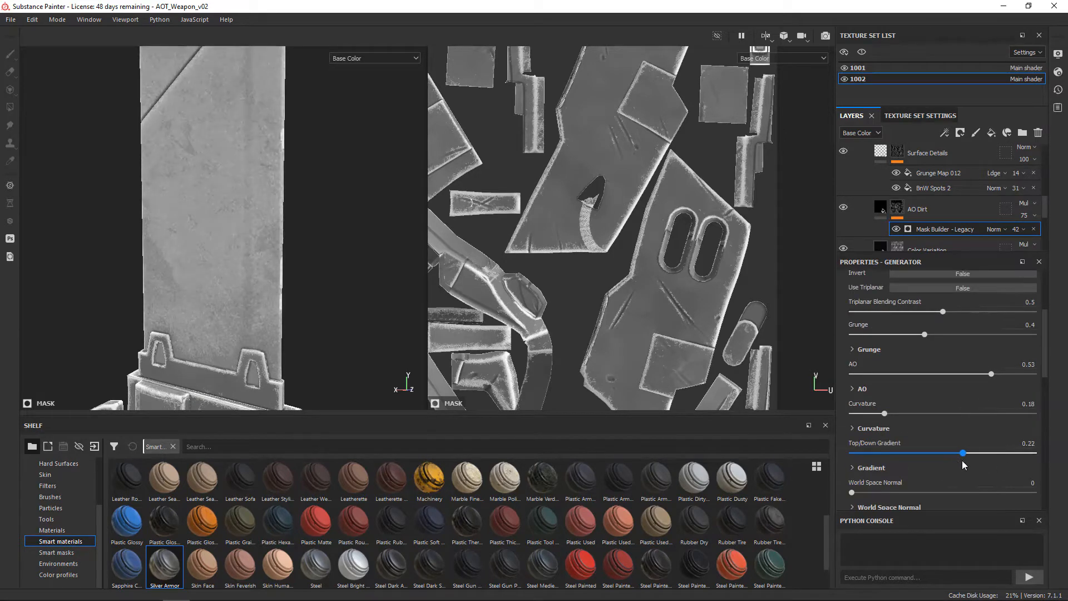
{"action": "scroll", "coordinate": [945, 222], "scroll_direction": "down", "scroll_amount": 2}
Set the Color Variation mask's Grunge Map 20 Bitmap to Scale 1.49 and Rotation 58.38, and return to the material view
{"action": "left_click", "coordinate": [945, 203]}
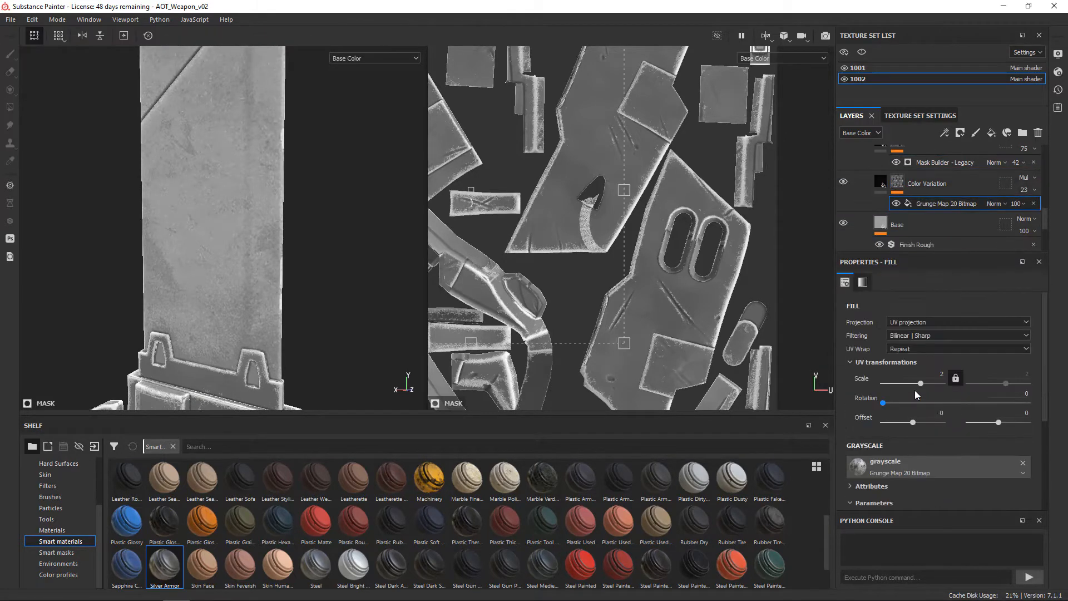
{"action": "left_click_drag", "start_coordinate": [896, 401], "coordinate": [907, 402]}
{"action": "key", "text": "m"}
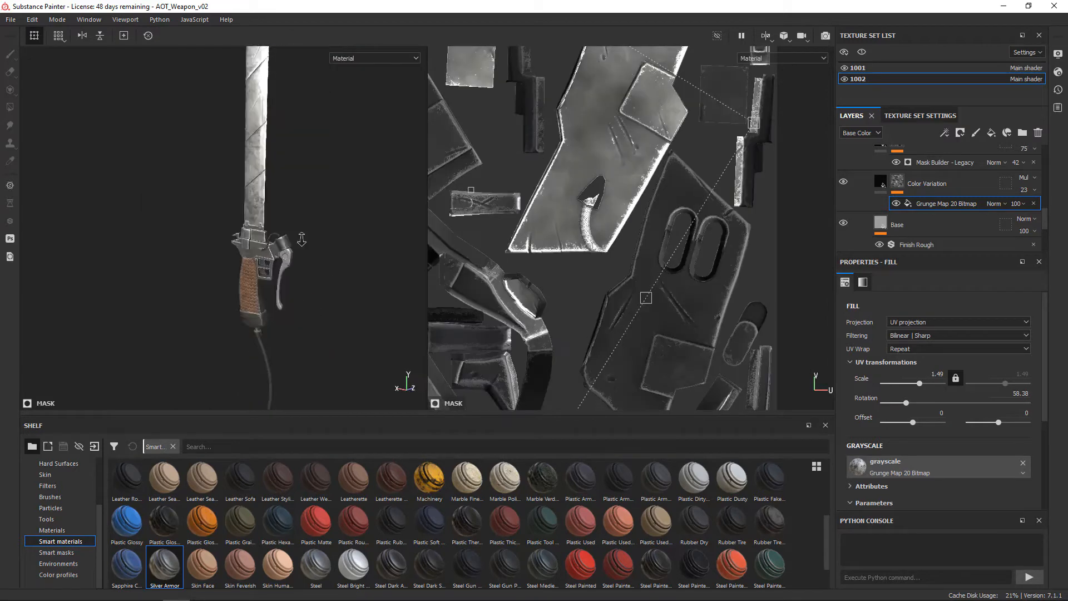
Check the Surface Details layer's visibility and lower the AO Dirt layer's opacity to 31
{"action": "scroll", "coordinate": [921, 201], "scroll_direction": "up", "scroll_amount": 2}
{"action": "left_click", "coordinate": [844, 152]}
{"action": "scroll", "coordinate": [857, 191], "scroll_direction": "down", "scroll_amount": 1}
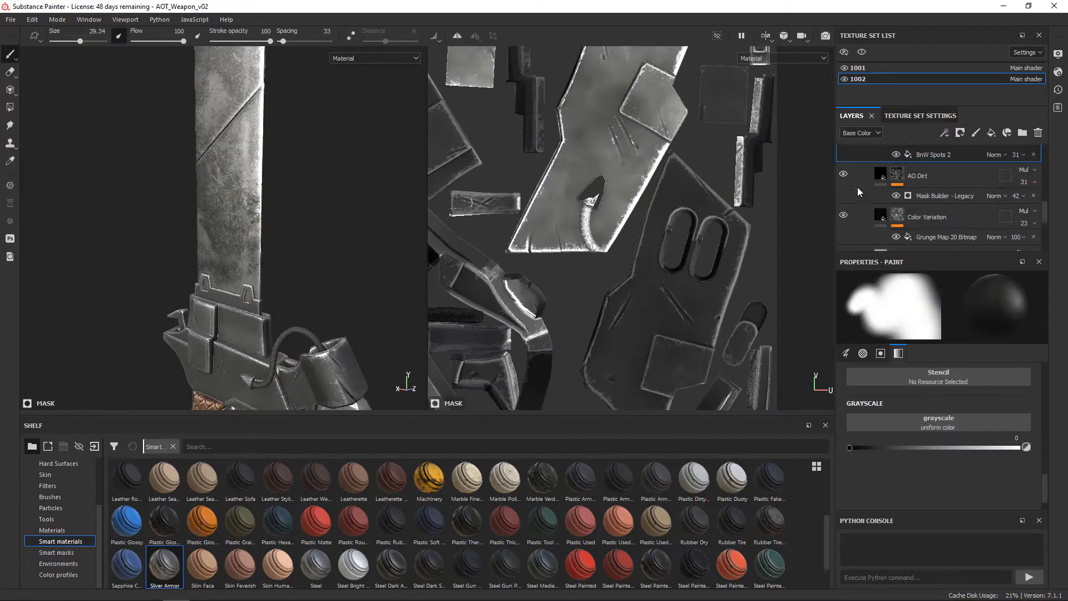
{"action": "scroll", "coordinate": [847, 181], "scroll_direction": "down", "scroll_amount": 2}
Review the Base layer's Fill noise parameters and set its Finish Rough filter's Scale to 4
{"action": "left_click", "coordinate": [930, 226]}
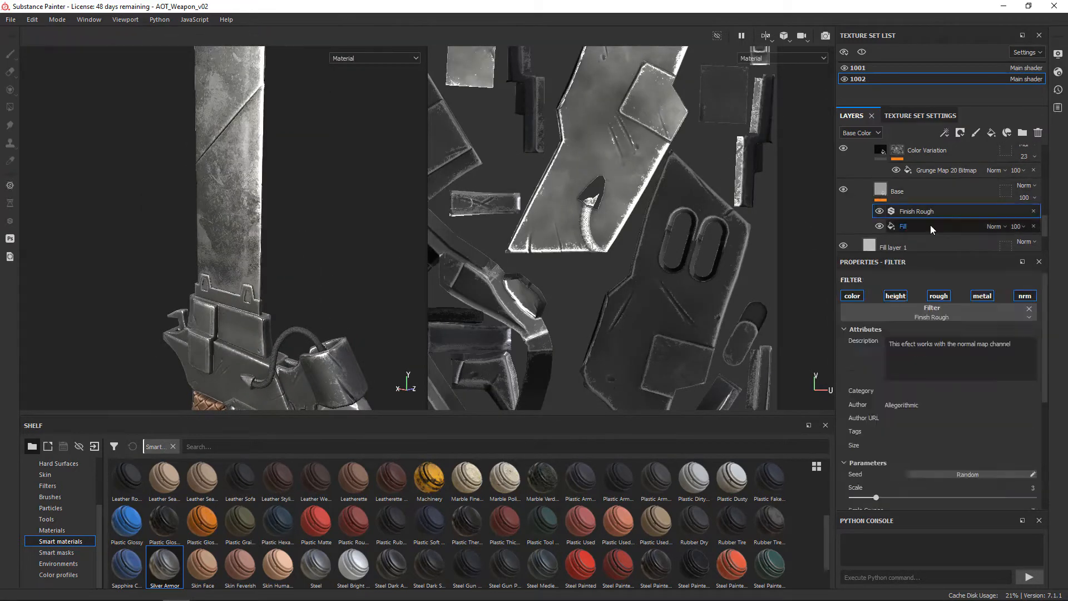
{"action": "left_click", "coordinate": [958, 371]}
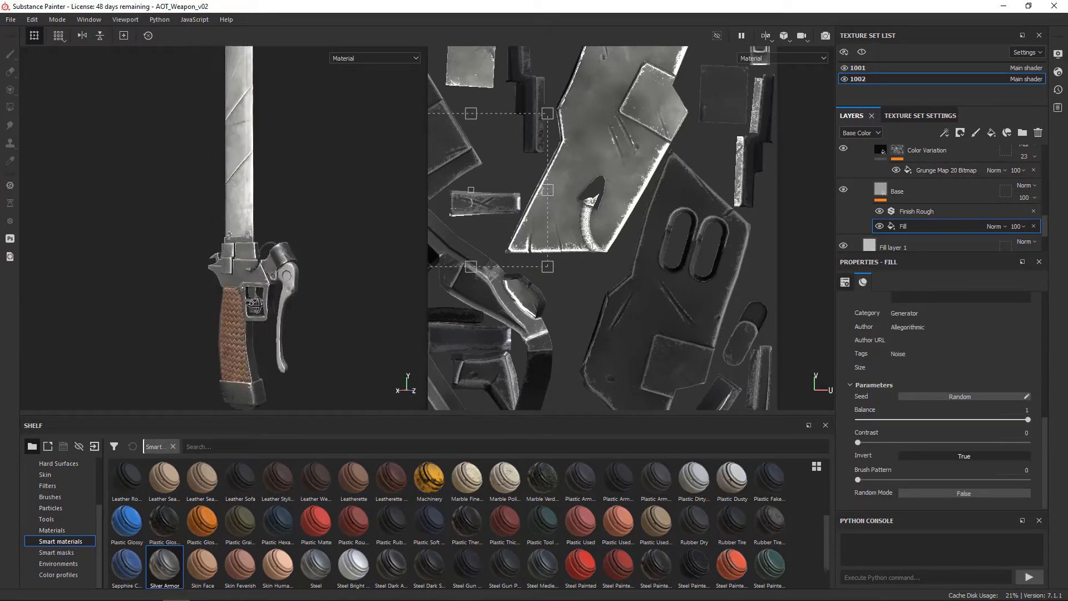
{"action": "left_click", "coordinate": [918, 211]}
{"action": "scroll", "coordinate": [1030, 222], "scroll_direction": "up", "scroll_amount": 1}
Raise the Color Variation layer's opacity to about 68 and adjust the AO Dirt layer's opacity
{"action": "left_click", "coordinate": [1035, 190]}
{"action": "scroll", "coordinate": [1035, 217], "scroll_direction": "up", "scroll_amount": 1}
{"action": "left_click", "coordinate": [1034, 224]}
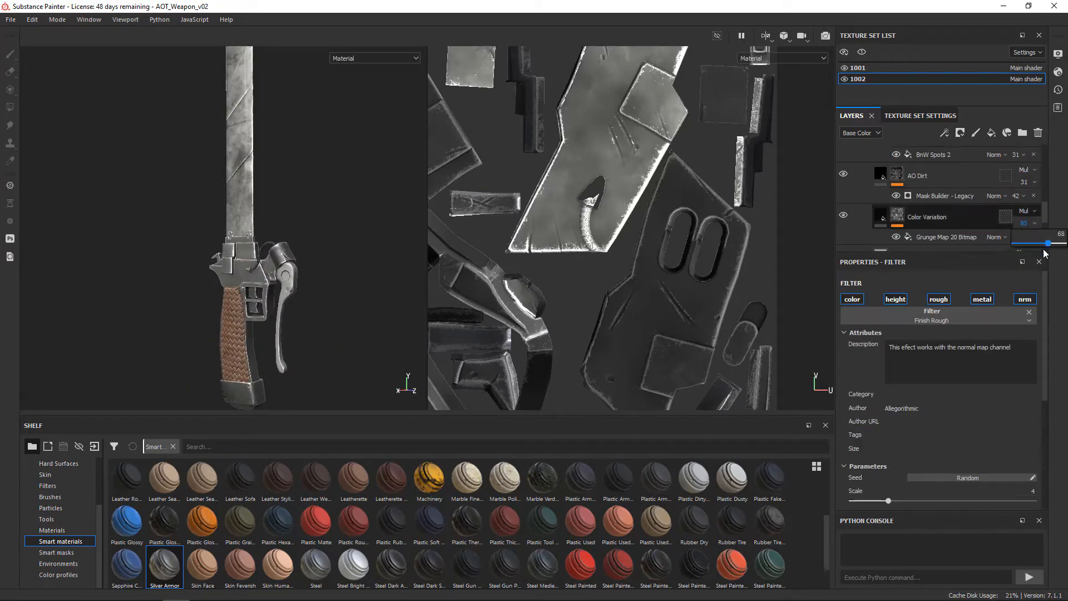
{"action": "scroll", "coordinate": [1035, 222], "scroll_direction": "up", "scroll_amount": 1}
{"action": "left_click", "coordinate": [1035, 215]}
{"action": "scroll", "coordinate": [334, 230], "scroll_direction": "down", "scroll_amount": 3}
{"action": "left_click_drag", "start_coordinate": [356, 230], "coordinate": [322, 231], "text": "alt"}
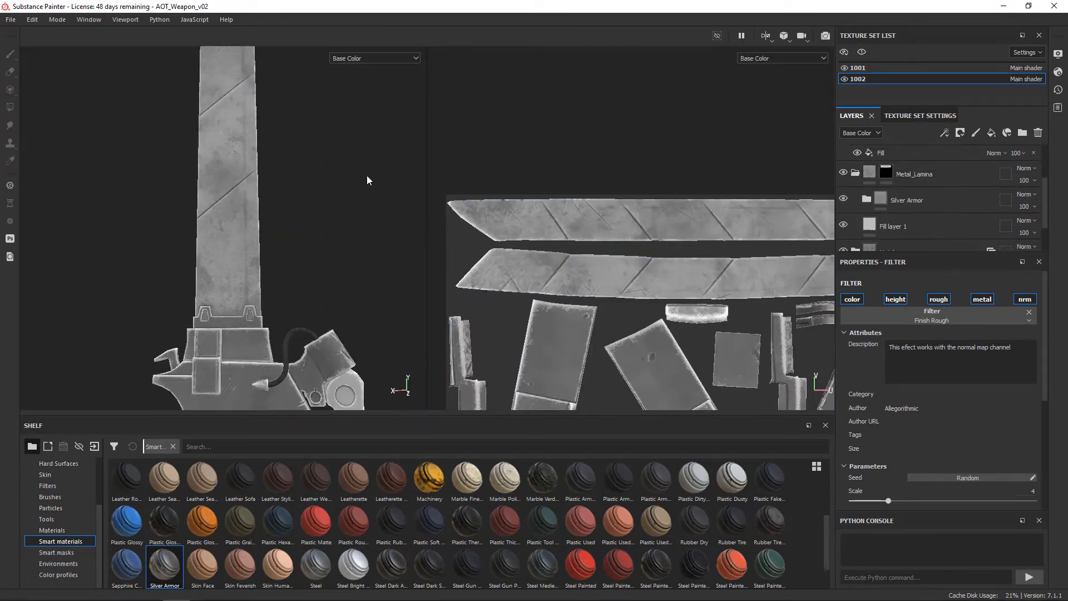
Add a new fill layer and place it inside the Metal_Lamina folder, above Silver Armor
{"action": "left_click_drag", "start_coordinate": [369, 185], "coordinate": [384, 179], "text": "alt"}
{"action": "scroll", "coordinate": [370, 184], "scroll_direction": "up", "scroll_amount": 2}
{"action": "scroll", "coordinate": [934, 186], "scroll_direction": "up", "scroll_amount": 1}
{"action": "scroll", "coordinate": [934, 186], "scroll_direction": "down", "scroll_amount": 1}
{"action": "right_click", "coordinate": [949, 176]}
{"action": "left_click", "coordinate": [991, 133]}
{"action": "left_click_drag", "start_coordinate": [915, 202], "coordinate": [909, 215]}
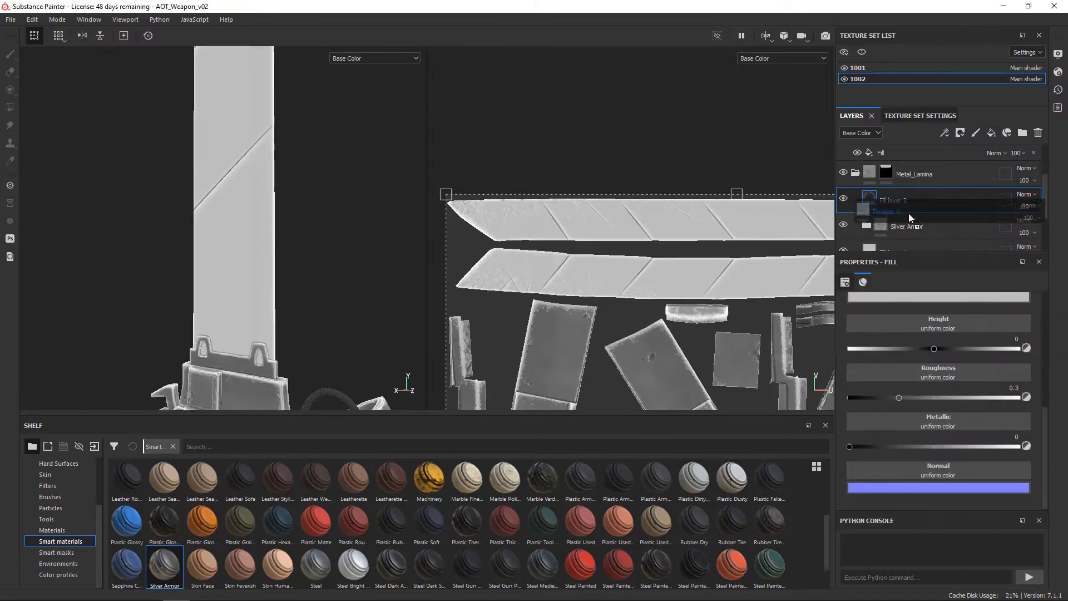
Switch the viewport display to Material and add a black mask to the new fill layer
{"action": "left_click_drag", "start_coordinate": [167, 146], "coordinate": [29, 129], "text": "alt+shift"}
{"action": "left_click_drag", "start_coordinate": [238, 125], "coordinate": [287, 127], "text": "alt"}
{"action": "left_click", "coordinate": [376, 59]}
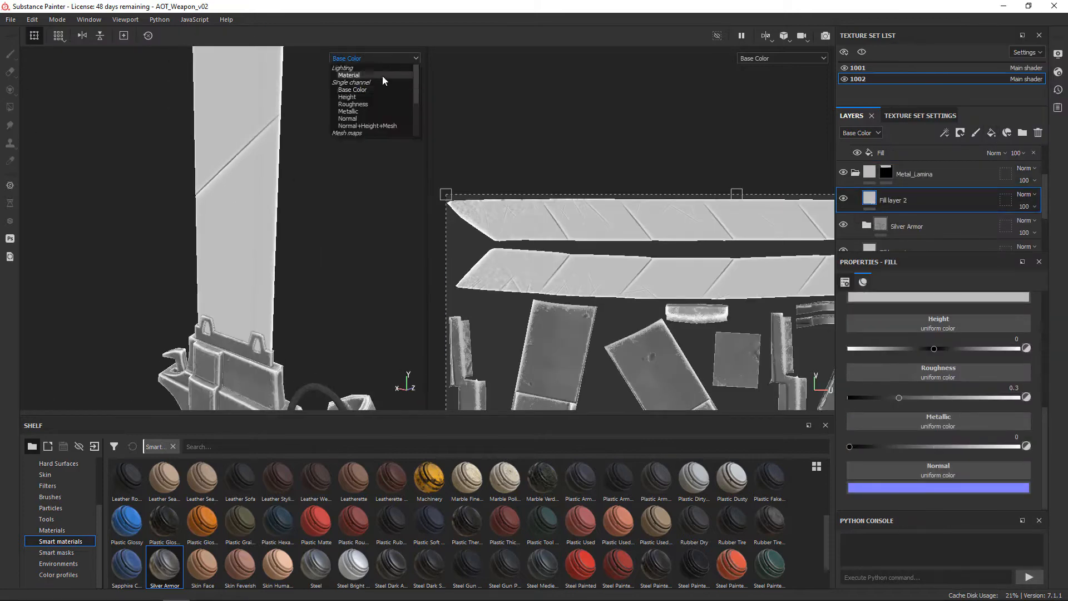
{"action": "left_click", "coordinate": [382, 76]}
{"action": "left_click", "coordinate": [959, 133]}
{"action": "left_click", "coordinate": [984, 156]}
Reveal the new fill layer along the blade's whole cutting edge by filling those polygons in its mask with Polygon Fill
{"action": "left_click", "coordinate": [10, 107]}
{"action": "left_click_drag", "start_coordinate": [228, 289], "coordinate": [267, 181], "text": "alt"}
{"action": "middle_click_drag", "start_coordinate": [270, 181], "coordinate": [271, 278], "text": "alt"}
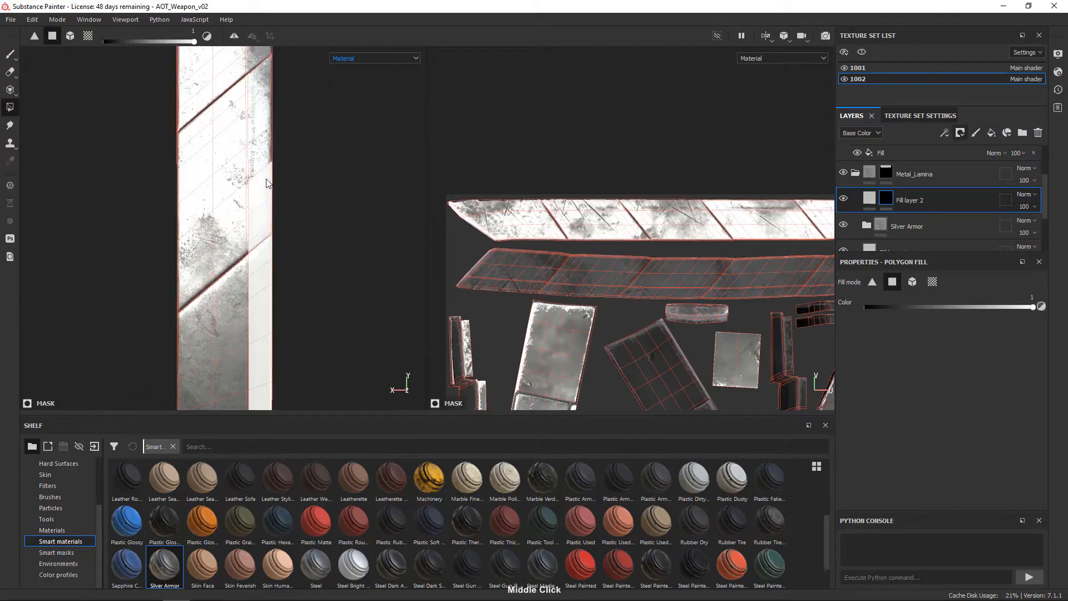
{"action": "left_click_drag", "start_coordinate": [289, 223], "coordinate": [268, 111]}
{"action": "middle_click_drag", "start_coordinate": [317, 139], "coordinate": [339, 262], "text": "alt"}
{"action": "middle_click_drag", "start_coordinate": [328, 178], "coordinate": [333, 259], "text": "alt"}
{"action": "left_click_drag", "start_coordinate": [319, 245], "coordinate": [298, 133]}
{"action": "middle_click_drag", "start_coordinate": [317, 132], "coordinate": [334, 256], "text": "alt"}
{"action": "left_click_drag", "start_coordinate": [369, 264], "coordinate": [312, 55]}
{"action": "right_click_drag", "start_coordinate": [310, 67], "coordinate": [265, 290], "text": "alt"}
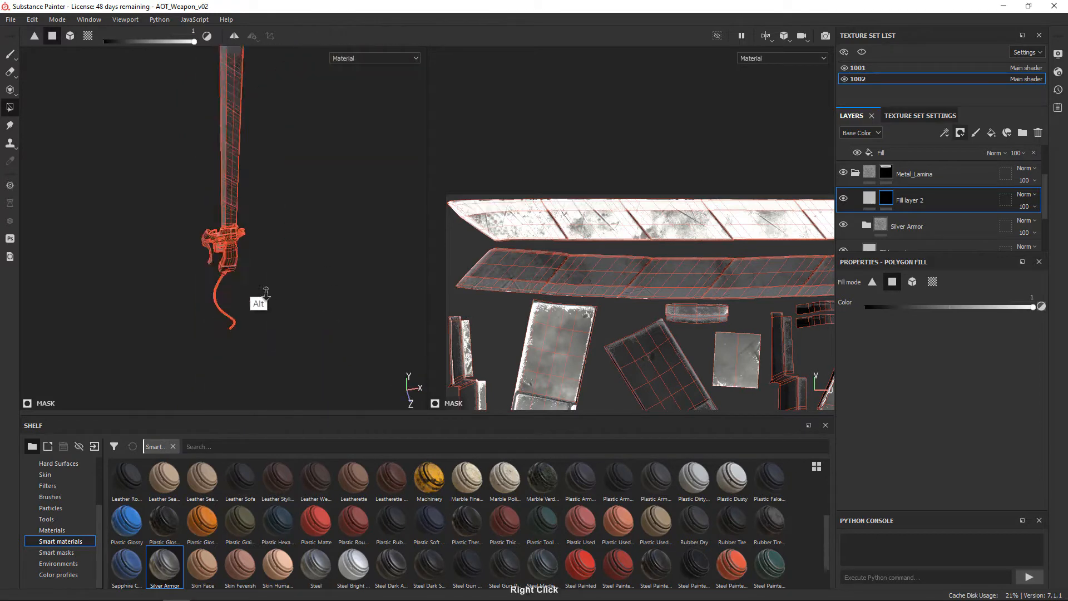
Return to the Paint tool and set the blade-edge fill layer's blending mode to Overlay
{"action": "left_click_drag", "start_coordinate": [265, 291], "coordinate": [329, 326], "text": "alt"}
{"action": "middle_click_drag", "start_coordinate": [244, 273], "coordinate": [241, 359], "text": "alt"}
{"action": "right_click_drag", "start_coordinate": [288, 219], "coordinate": [286, 104], "text": "alt"}
{"action": "left_click_drag", "start_coordinate": [286, 167], "coordinate": [378, 178], "text": "alt"}
{"action": "left_click", "coordinate": [11, 54]}
{"action": "left_click_drag", "start_coordinate": [267, 267], "coordinate": [312, 301], "text": "alt"}
{"action": "middle_click_drag", "start_coordinate": [320, 323], "coordinate": [324, 269], "text": "alt"}
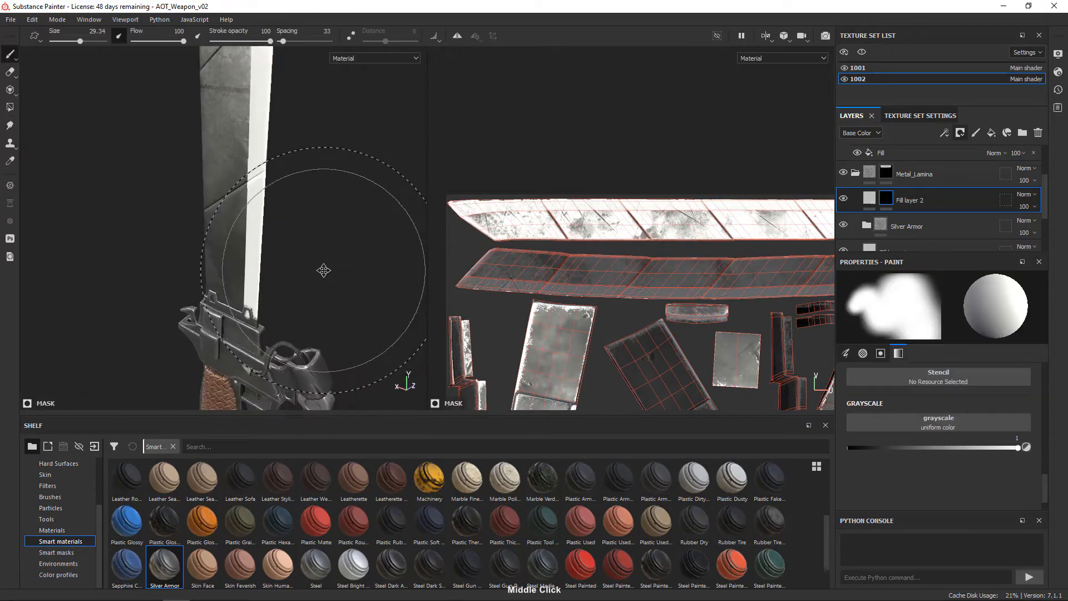
{"action": "left_click", "coordinate": [1034, 195]}
{"action": "left_click", "coordinate": [1013, 361]}
{"action": "left_click_drag", "start_coordinate": [251, 351], "coordinate": [305, 334], "text": "alt"}
Disable the height, rough and nrm channels of the blade-edge fill layer and raise its Metallic to about the maximum
{"action": "left_click", "coordinate": [869, 198]}
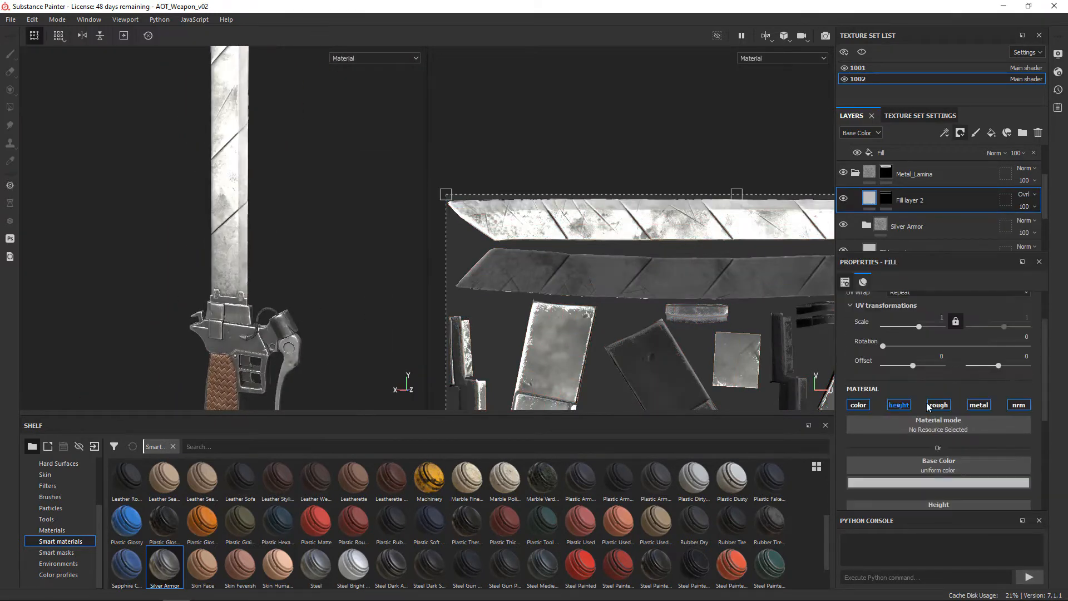
{"action": "left_click", "coordinate": [899, 405]}
{"action": "left_click", "coordinate": [938, 405]}
{"action": "left_click", "coordinate": [1018, 405]}
{"action": "left_click_drag", "start_coordinate": [1044, 386], "coordinate": [1016, 450]}
{"action": "left_click", "coordinate": [1017, 446]}
{"action": "left_click_drag", "start_coordinate": [345, 303], "coordinate": [311, 284], "text": "alt"}
{"action": "right_click_drag", "start_coordinate": [312, 283], "coordinate": [267, 289], "text": "alt"}
Lighten the blade-edge fill layer's Base Color to f0f0f0
{"action": "left_click", "coordinate": [918, 394]}
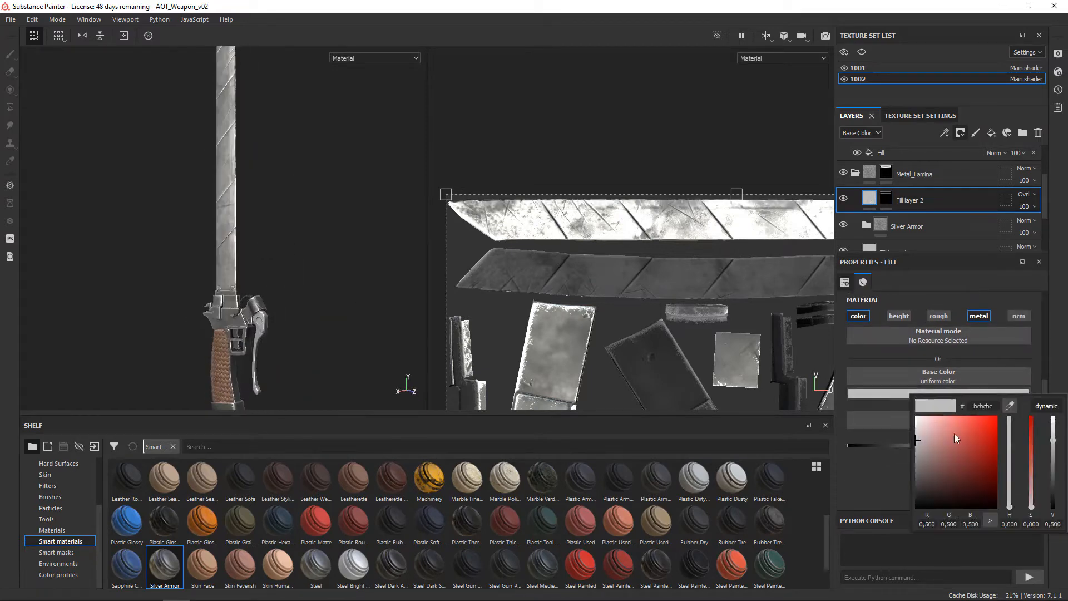
{"action": "left_click_drag", "start_coordinate": [953, 433], "coordinate": [920, 423]}
{"action": "left_click_drag", "start_coordinate": [334, 278], "coordinate": [301, 284], "text": "alt"}
{"action": "right_click_drag", "start_coordinate": [300, 284], "coordinate": [326, 309], "text": "alt"}
Inspect the layers inside the Silver Armor folder, toggling visibility to judge their effect on the blade
{"action": "left_click", "coordinate": [866, 225]}
{"action": "left_click_drag", "start_coordinate": [1044, 174], "coordinate": [1045, 181]}
{"action": "left_click", "coordinate": [882, 215]}
{"action": "left_click_drag", "start_coordinate": [1045, 390], "coordinate": [1044, 480]}
{"action": "left_click_drag", "start_coordinate": [1046, 184], "coordinate": [1046, 202]}
{"action": "left_click", "coordinate": [843, 219]}
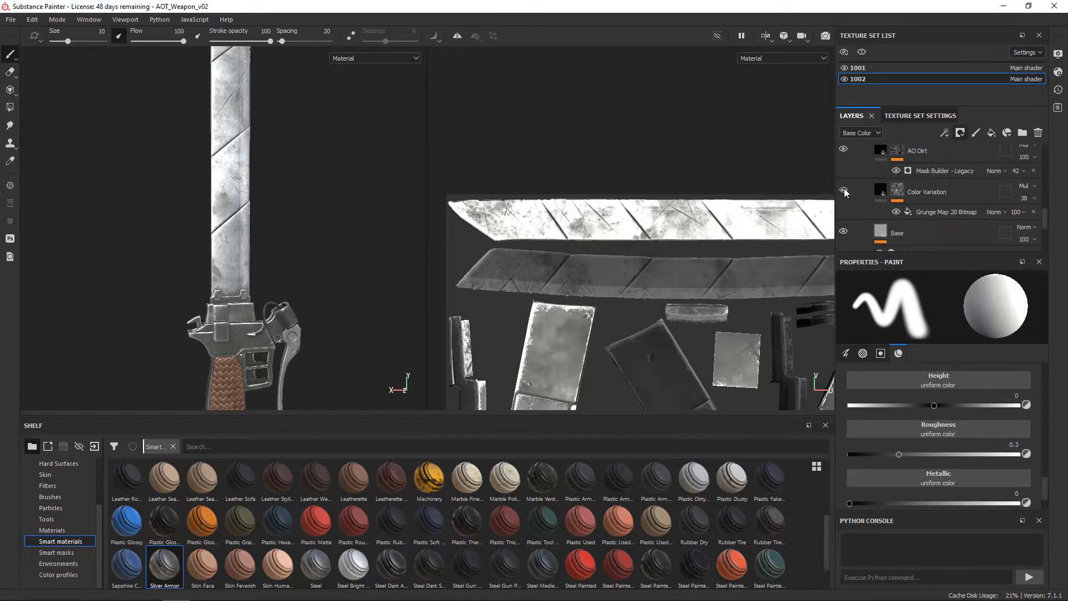
{"action": "scroll", "coordinate": [935, 176], "scroll_direction": "up", "scroll_amount": 5}
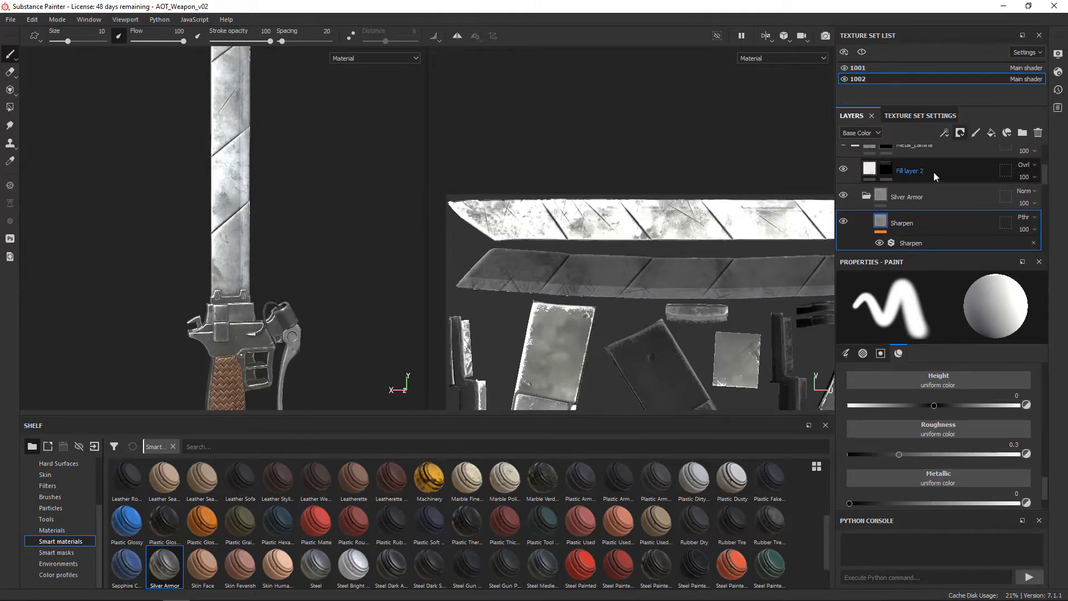
Set the Metallic of Silver Armor's Base layer to 0.4290
{"action": "left_click_drag", "start_coordinate": [1044, 176], "coordinate": [1042, 221]}
{"action": "left_click", "coordinate": [1037, 216]}
{"action": "left_click", "coordinate": [967, 232]}
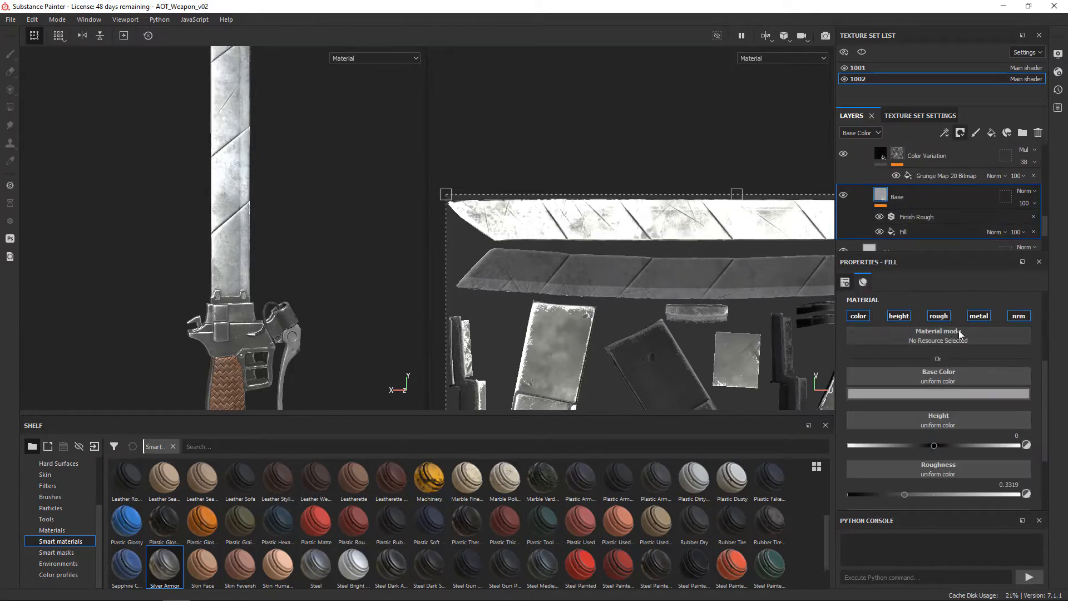
{"action": "left_click_drag", "start_coordinate": [1045, 390], "coordinate": [1045, 421]}
{"action": "left_click_drag", "start_coordinate": [1018, 478], "coordinate": [921, 478]}
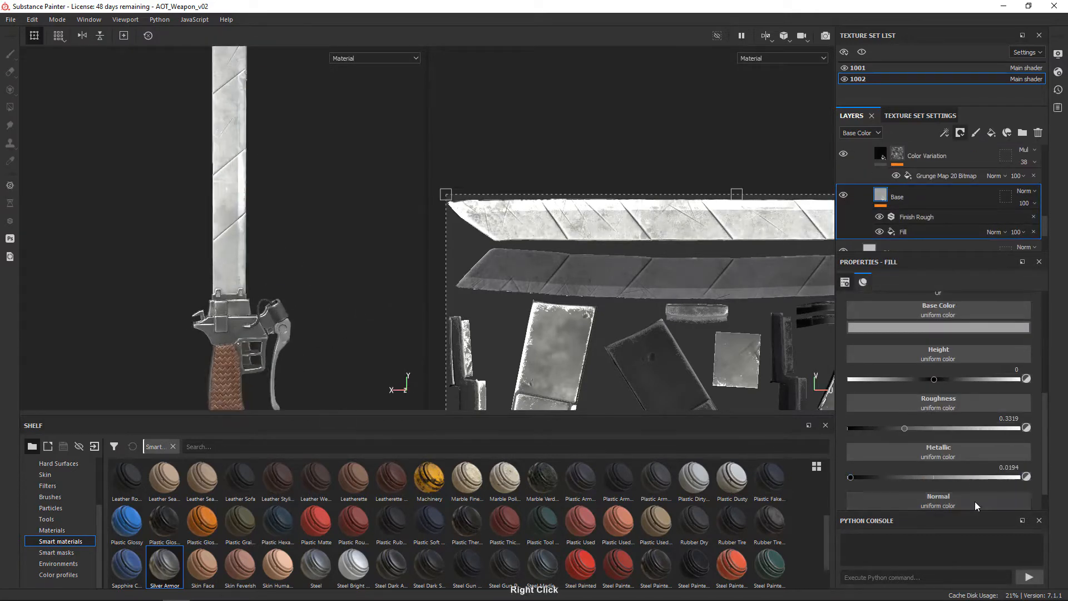
Examine the blade, guard and grip from several angles and distances
{"action": "left_click_drag", "start_coordinate": [278, 312], "coordinate": [320, 322], "text": "alt"}
{"action": "right_click_drag", "start_coordinate": [321, 322], "coordinate": [273, 248], "text": "alt"}
{"action": "left_click_drag", "start_coordinate": [235, 329], "coordinate": [161, 334], "text": "alt"}
{"action": "right_click_drag", "start_coordinate": [162, 334], "coordinate": [350, 463], "text": "alt"}
{"action": "middle_click_drag", "start_coordinate": [351, 463], "coordinate": [333, 298], "text": "alt"}
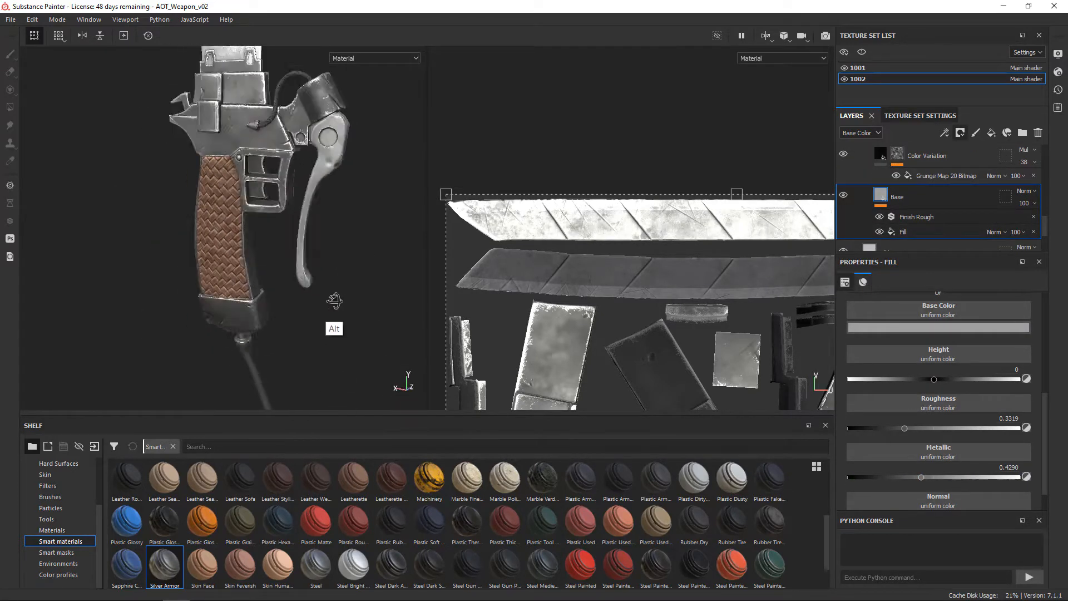
{"action": "right_click_drag", "start_coordinate": [333, 298], "coordinate": [373, 333], "text": "alt"}
{"action": "left_click_drag", "start_coordinate": [1044, 225], "coordinate": [1050, 178]}
{"action": "left_click_drag", "start_coordinate": [245, 222], "coordinate": [283, 220], "text": "alt"}
{"action": "middle_click_drag", "start_coordinate": [284, 220], "coordinate": [378, 356], "text": "alt"}
{"action": "right_click_drag", "start_coordinate": [378, 356], "coordinate": [325, 255], "text": "alt"}
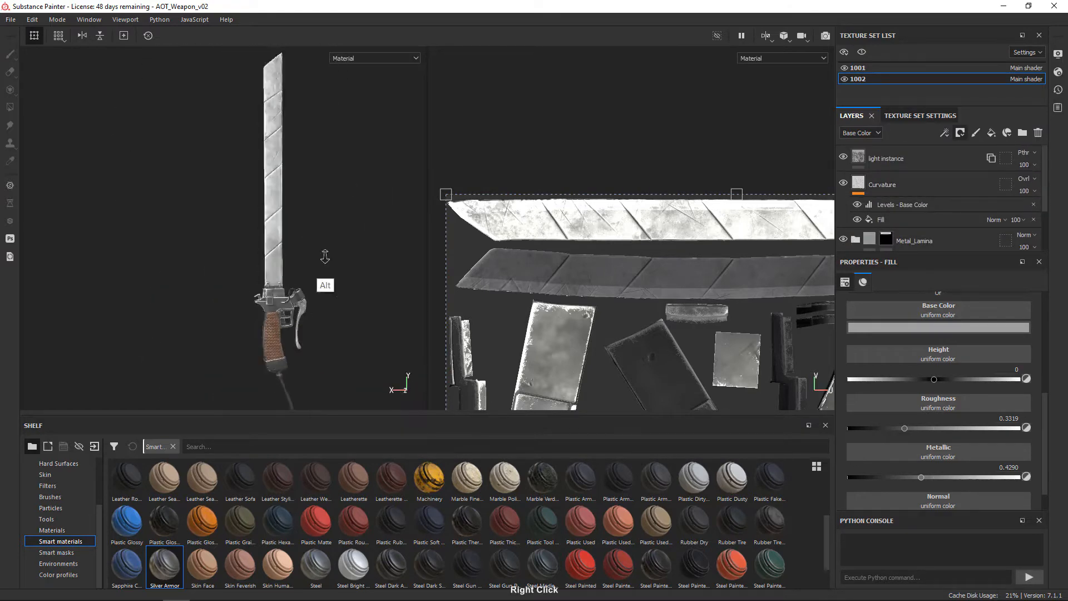
{"action": "middle_click_drag", "start_coordinate": [325, 255], "coordinate": [278, 189], "text": "alt"}
{"action": "right_click_drag", "start_coordinate": [278, 189], "coordinate": [318, 228], "text": "alt"}
Add a Blur filter to the blade-edge fill layer's mask and lower its Blur Intensity to below 1.75
{"action": "right_click", "coordinate": [896, 188]}
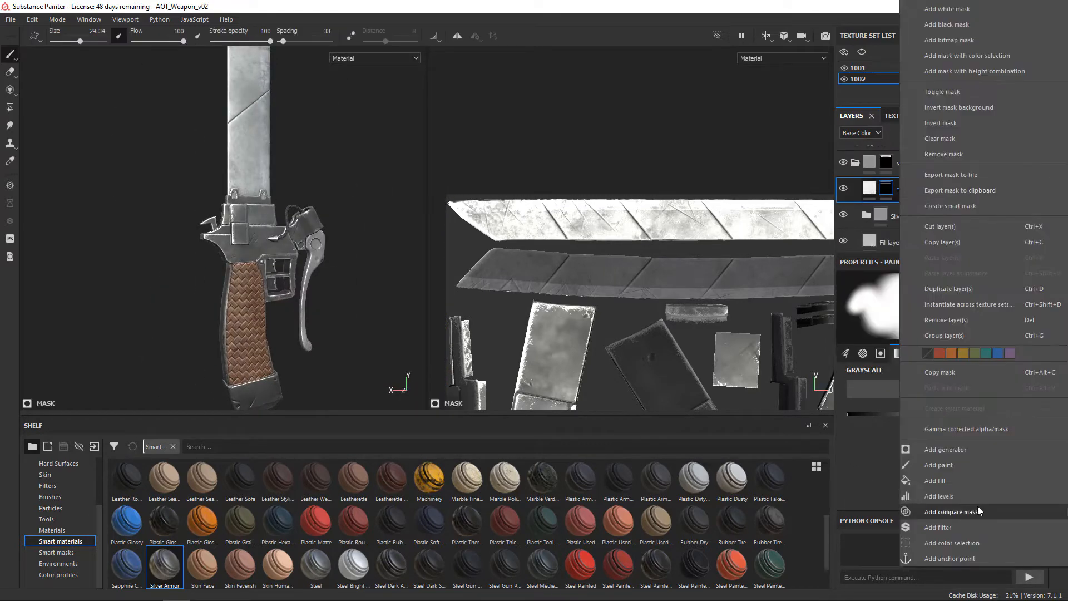
{"action": "left_click", "coordinate": [962, 574]}
{"action": "left_click_drag", "start_coordinate": [1066, 404], "coordinate": [1057, 361]}
{"action": "left_click", "coordinate": [1012, 338]}
{"action": "left_click_drag", "start_coordinate": [969, 475], "coordinate": [890, 474]}
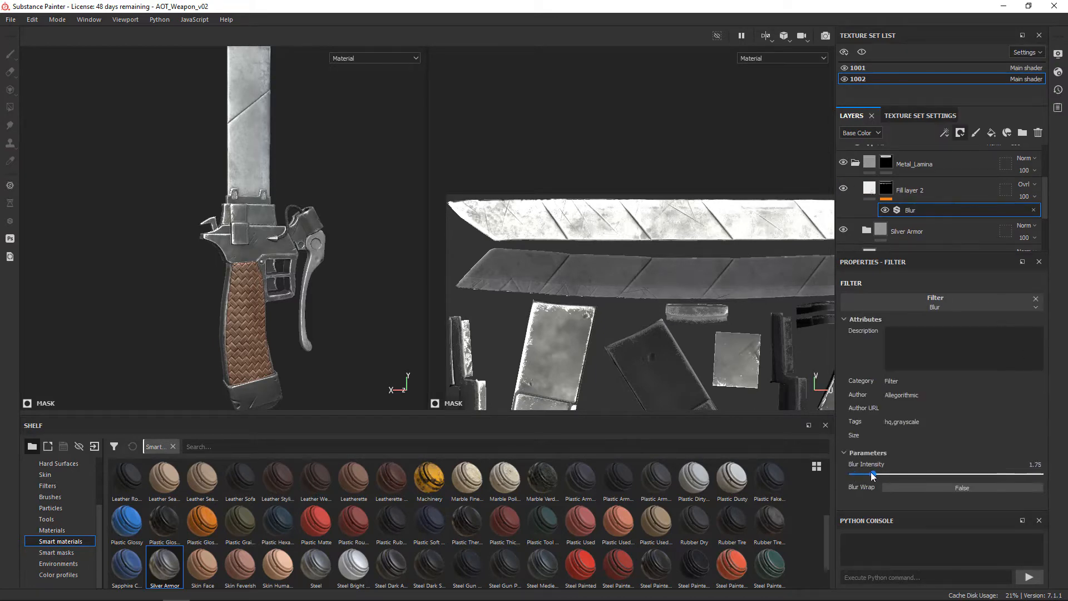
{"action": "left_click_drag", "start_coordinate": [251, 245], "coordinate": [311, 228], "text": "alt"}
{"action": "left_click_drag", "start_coordinate": [872, 476], "coordinate": [866, 476]}
Open the blade-edge fill layer's Base Color and examine the softened edge up close
{"action": "middle_click_drag", "start_coordinate": [328, 195], "coordinate": [298, 279], "text": "alt"}
{"action": "left_click_drag", "start_coordinate": [298, 280], "coordinate": [268, 289], "text": "alt"}
{"action": "right_click_drag", "start_coordinate": [267, 334], "coordinate": [364, 537], "text": "alt"}
{"action": "left_click", "coordinate": [870, 189]}
{"action": "left_click", "coordinate": [911, 393]}
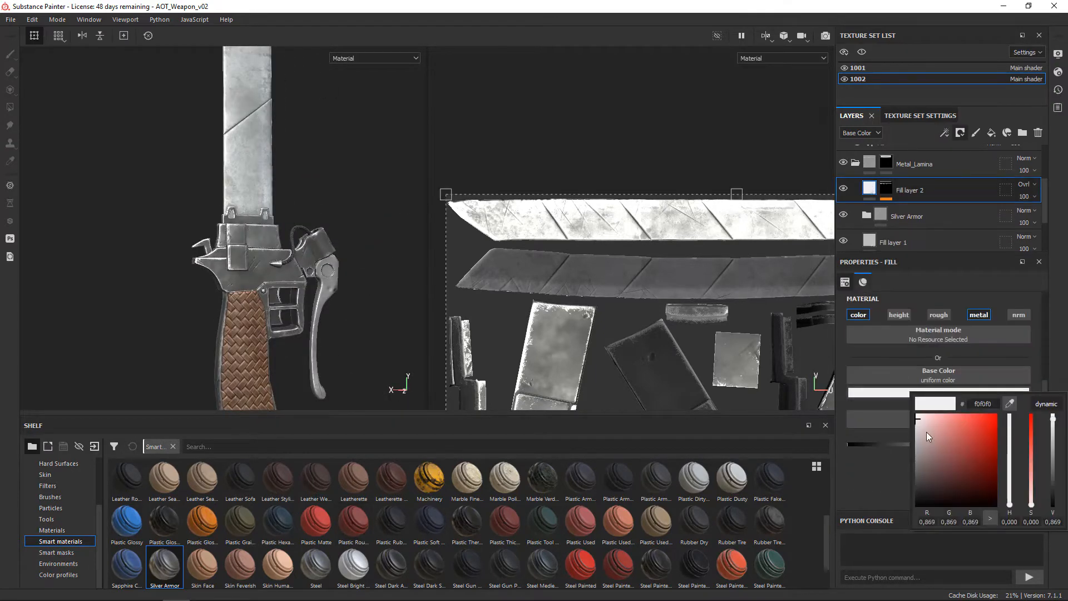
{"action": "right_click_drag", "start_coordinate": [333, 161], "coordinate": [333, 250], "text": "alt"}
In texture set 1002, lower the opacity of Steel Gun Matte's Scratches layer to 0
{"action": "left_click", "coordinate": [915, 69]}
{"action": "left_click_drag", "start_coordinate": [1046, 159], "coordinate": [1045, 208]}
{"action": "left_click", "coordinate": [935, 79]}
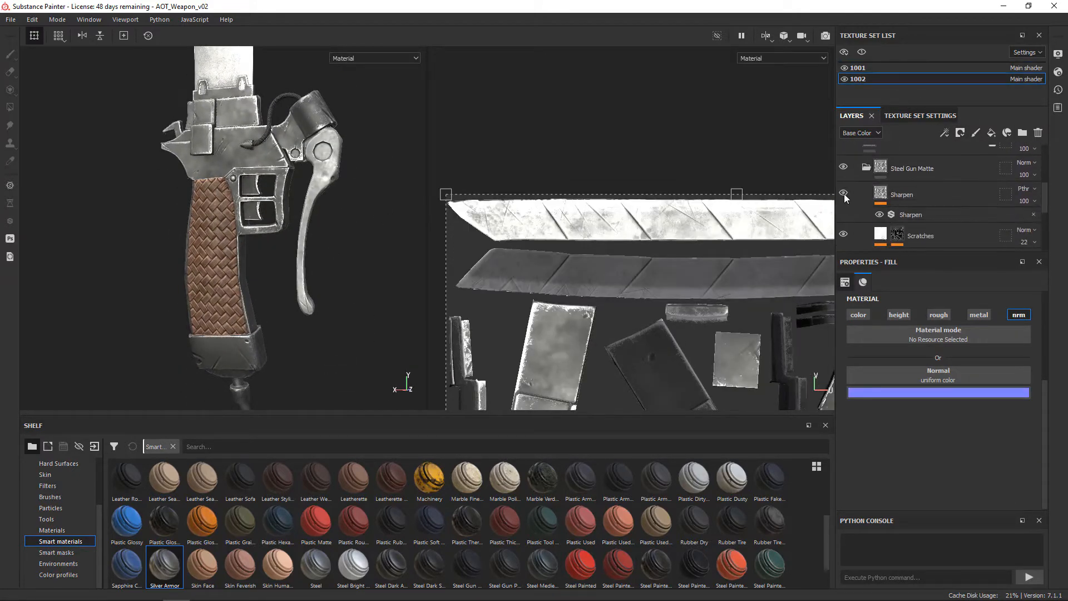
{"action": "left_click", "coordinate": [897, 233]}
{"action": "scroll", "coordinate": [946, 223], "scroll_direction": "down", "scroll_amount": 2}
{"action": "left_click", "coordinate": [1034, 182]}
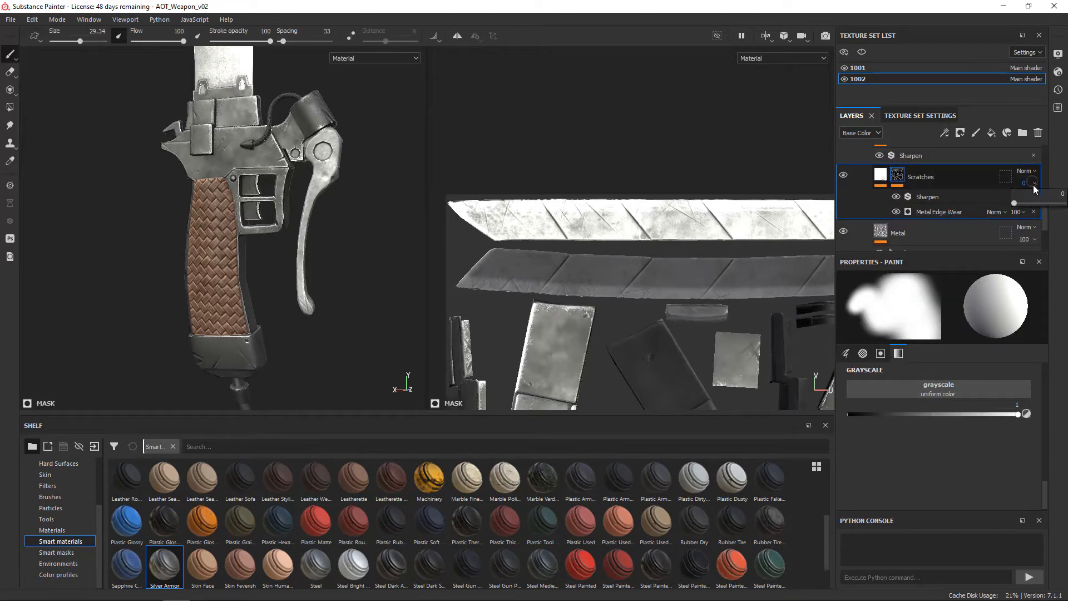
In texture set 1001, set the Scale of the Metal layer's Fill effect to 2.36
{"action": "left_click", "coordinate": [945, 68]}
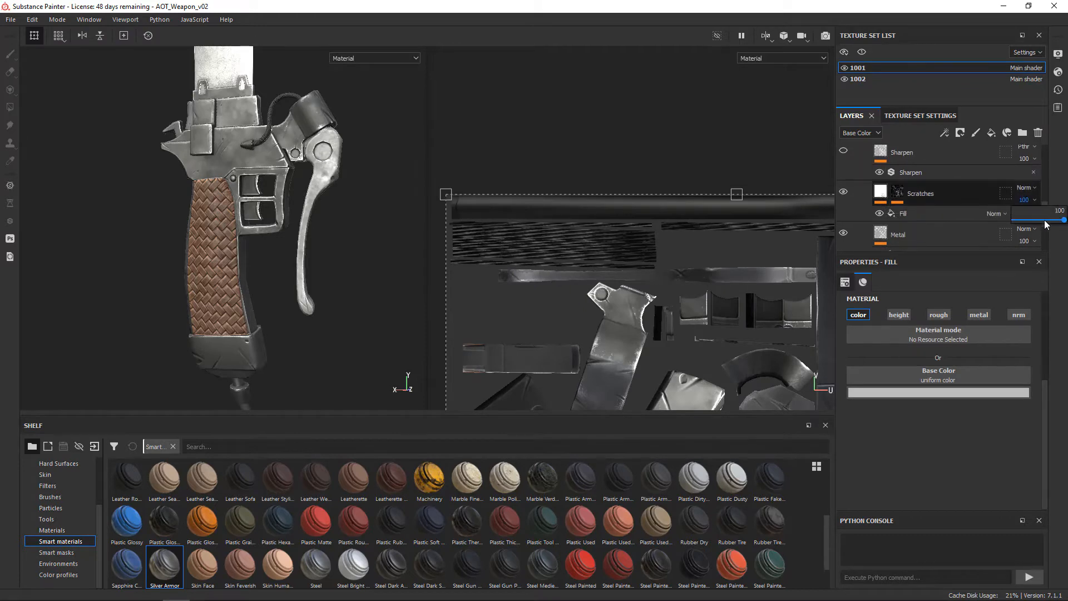
{"action": "right_click_drag", "start_coordinate": [84, 295], "coordinate": [356, 256], "text": "alt"}
{"action": "scroll", "coordinate": [1048, 204], "scroll_direction": "up", "scroll_amount": 1}
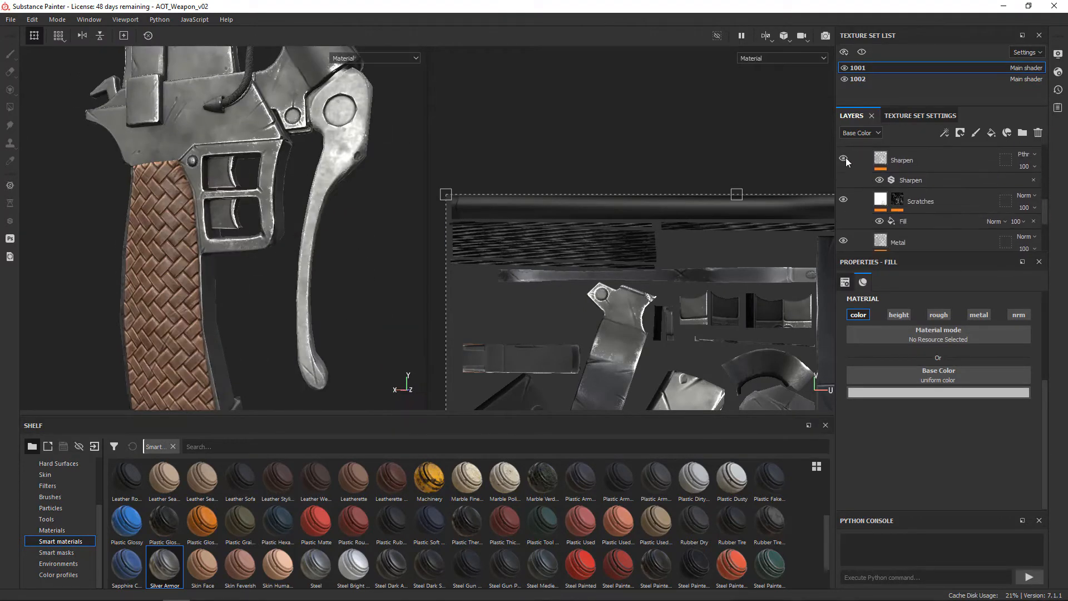
{"action": "scroll", "coordinate": [1045, 212], "scroll_direction": "down", "scroll_amount": 3}
{"action": "left_click", "coordinate": [902, 225]}
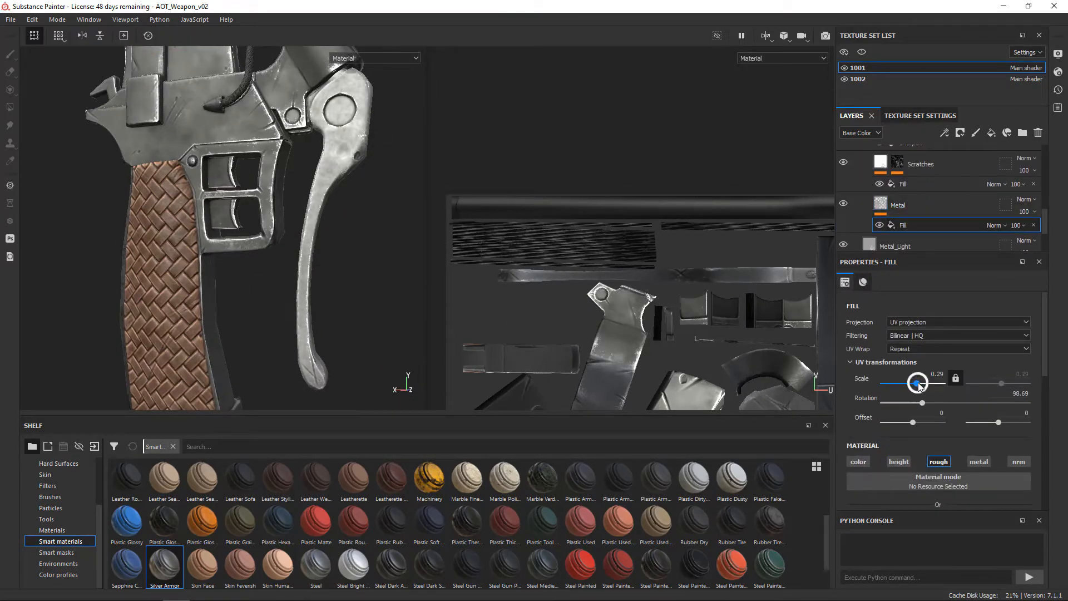
{"action": "left_click_drag", "start_coordinate": [917, 385], "coordinate": [921, 385]}
{"action": "right_click_drag", "start_coordinate": [368, 349], "coordinate": [326, 343], "text": "alt"}
{"action": "left_click_drag", "start_coordinate": [326, 344], "coordinate": [359, 307], "text": "alt"}
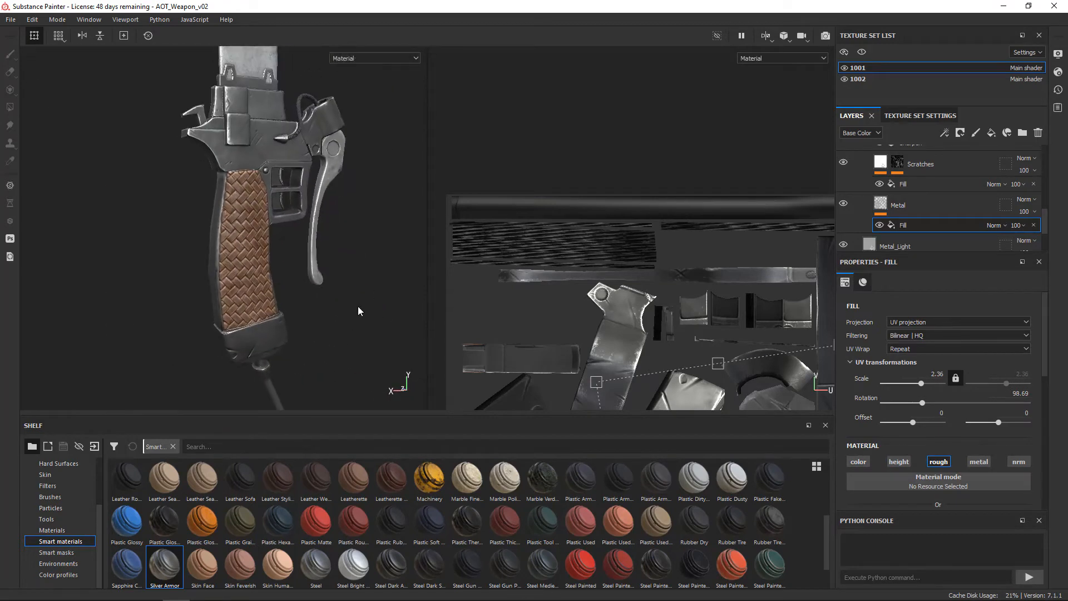
Close the shelf and add a fill layer with a black mask above Steel Gun Matte in texture set 1002's Metal folder
{"action": "left_click", "coordinate": [826, 425]}
{"action": "right_click_drag", "start_coordinate": [276, 305], "coordinate": [356, 303], "text": "alt"}
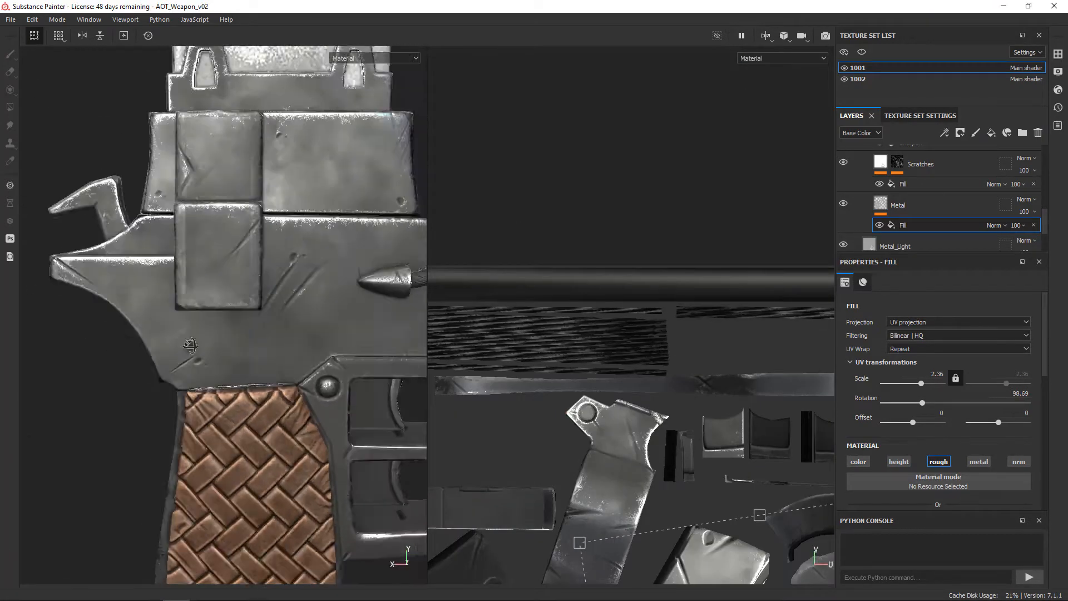
{"action": "middle_click_drag", "start_coordinate": [258, 363], "coordinate": [240, 301], "text": "alt"}
{"action": "left_click", "coordinate": [886, 79]}
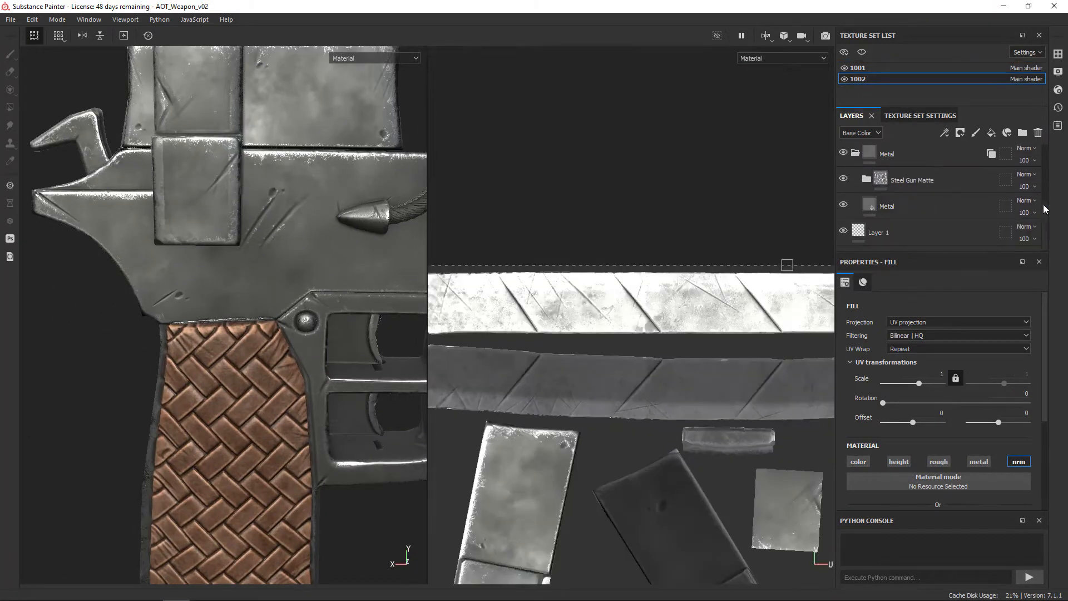
{"action": "left_click", "coordinate": [890, 212]}
{"action": "left_click", "coordinate": [991, 133]}
{"action": "left_click_drag", "start_coordinate": [904, 210], "coordinate": [909, 239]}
{"action": "left_click", "coordinate": [960, 133]}
{"action": "left_click", "coordinate": [987, 147]}
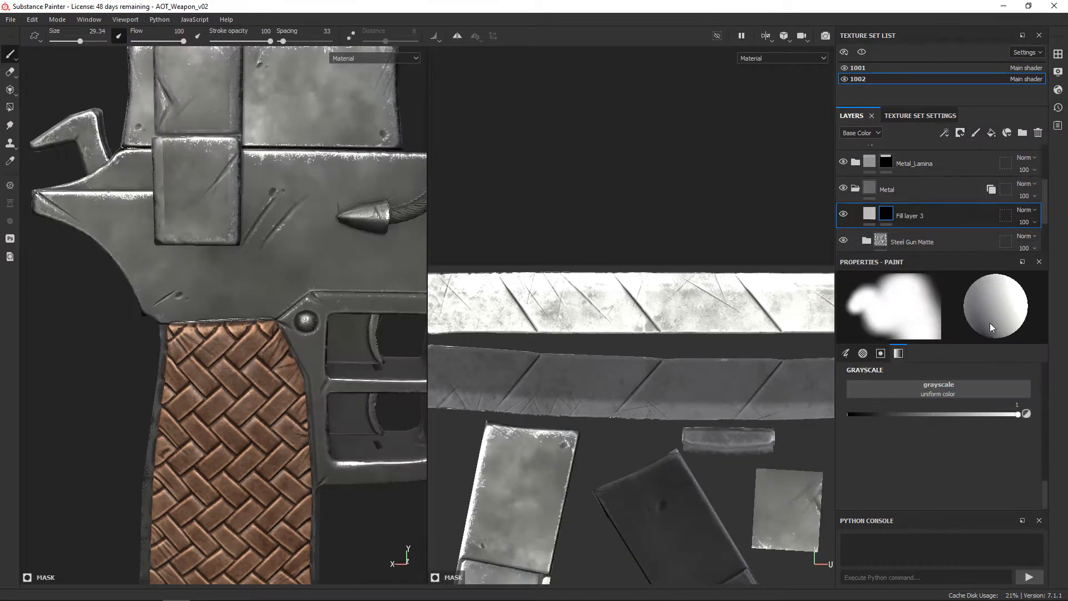
Reopen the shelf and choose the Dirt 2 brush for painting the mask
{"action": "scroll", "coordinate": [946, 406], "scroll_direction": "up", "scroll_amount": 12}
{"action": "left_click", "coordinate": [89, 20]}
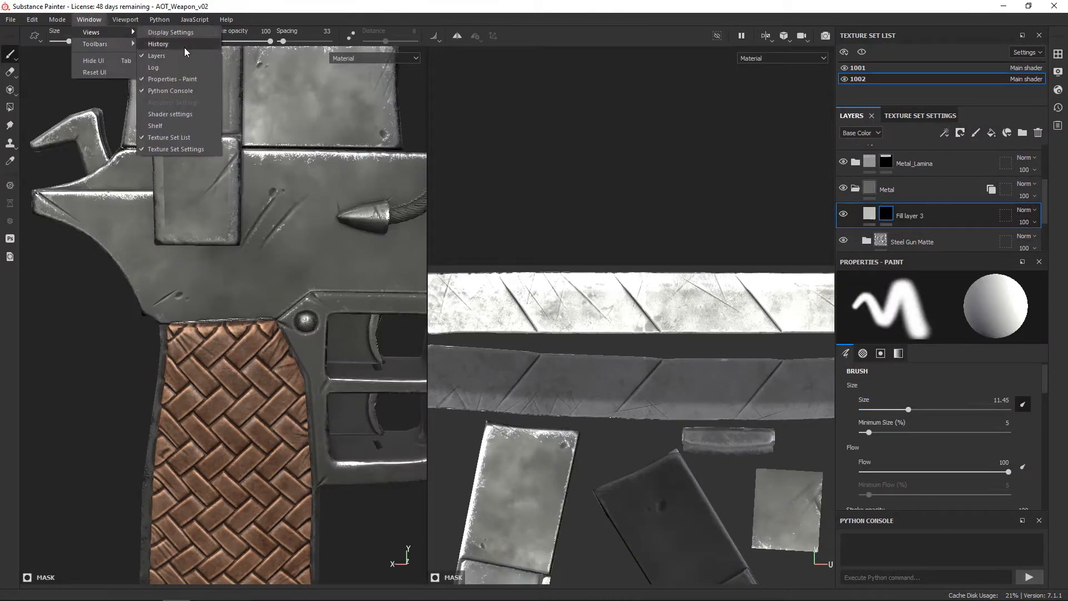
{"action": "left_click", "coordinate": [155, 125]}
{"action": "scroll", "coordinate": [859, 416], "scroll_direction": "down", "scroll_amount": 3}
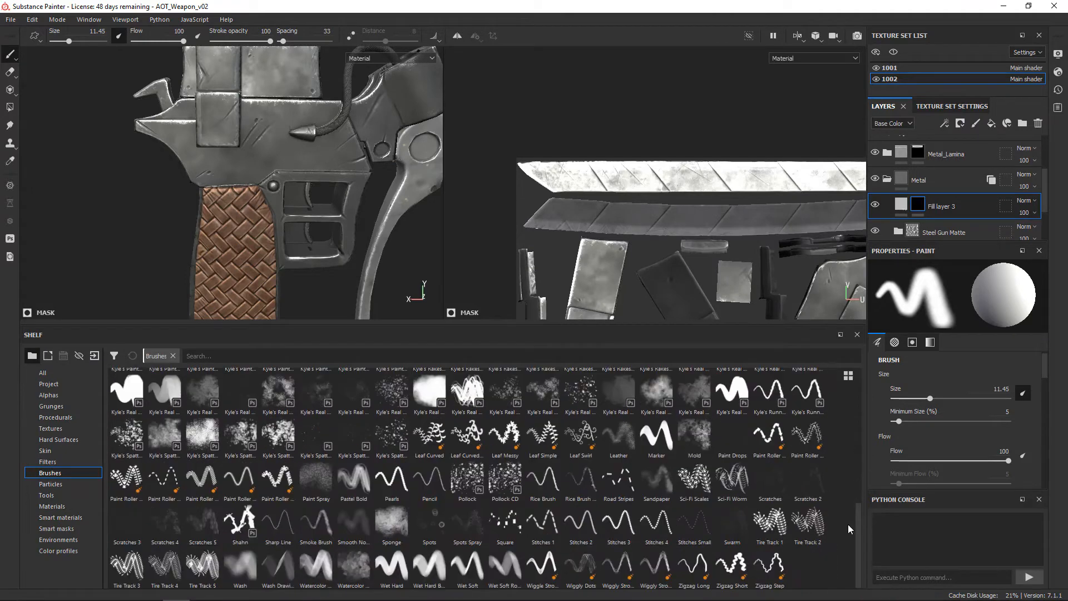
{"action": "mouse_move", "coordinate": [789, 557]}
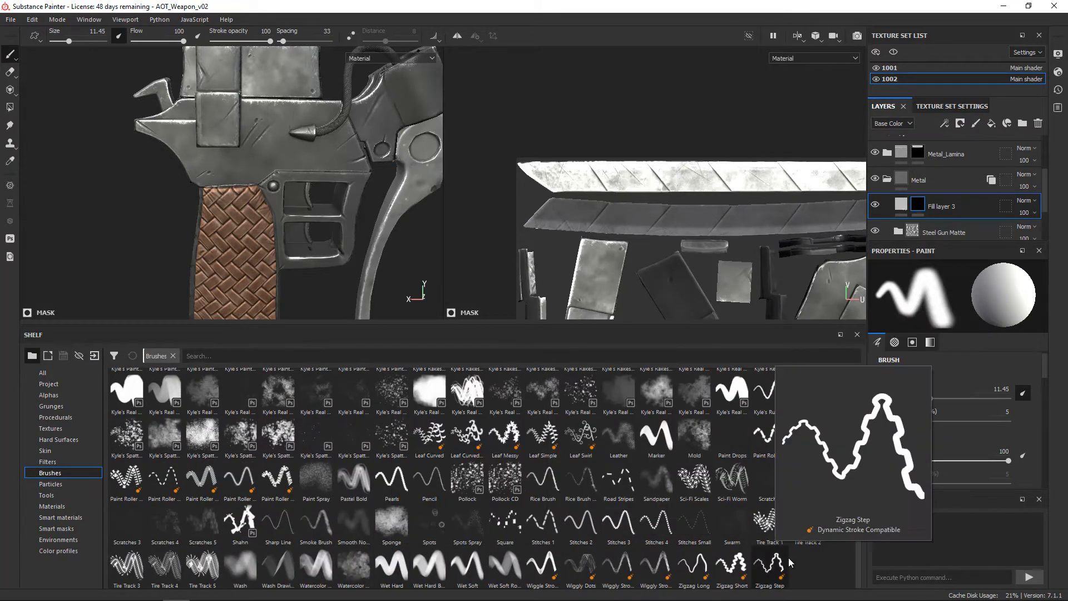
{"action": "left_click_drag", "start_coordinate": [856, 540], "coordinate": [850, 380]}
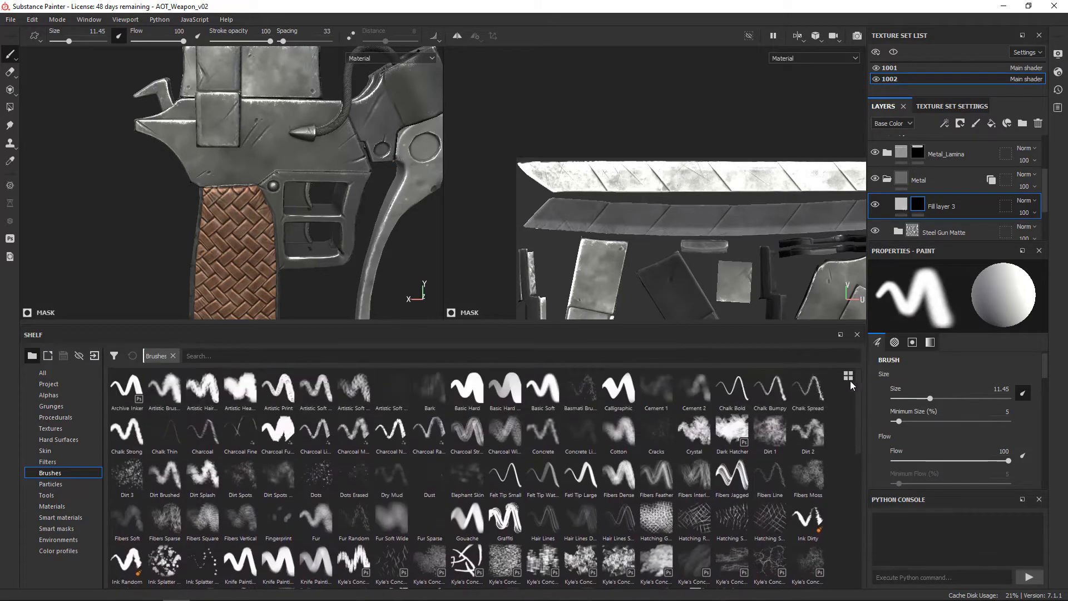
{"action": "left_click", "coordinate": [808, 437]}
{"action": "left_click", "coordinate": [1023, 387]}
Browse the alphas and assign Smudge Cloud as the brush alpha
{"action": "left_click", "coordinate": [49, 395]}
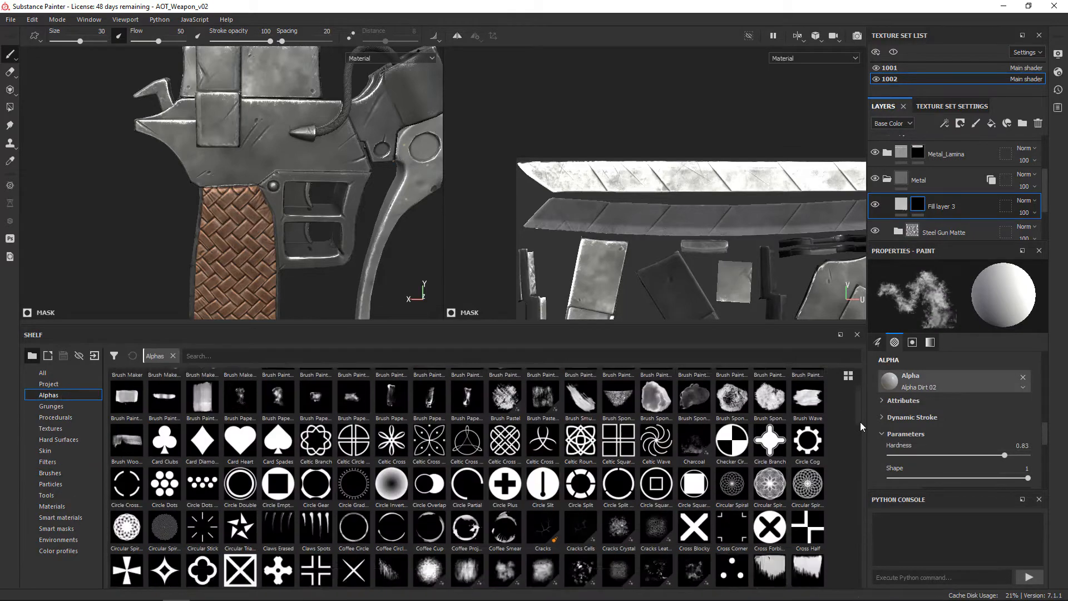
{"action": "left_click_drag", "start_coordinate": [860, 422], "coordinate": [857, 569]}
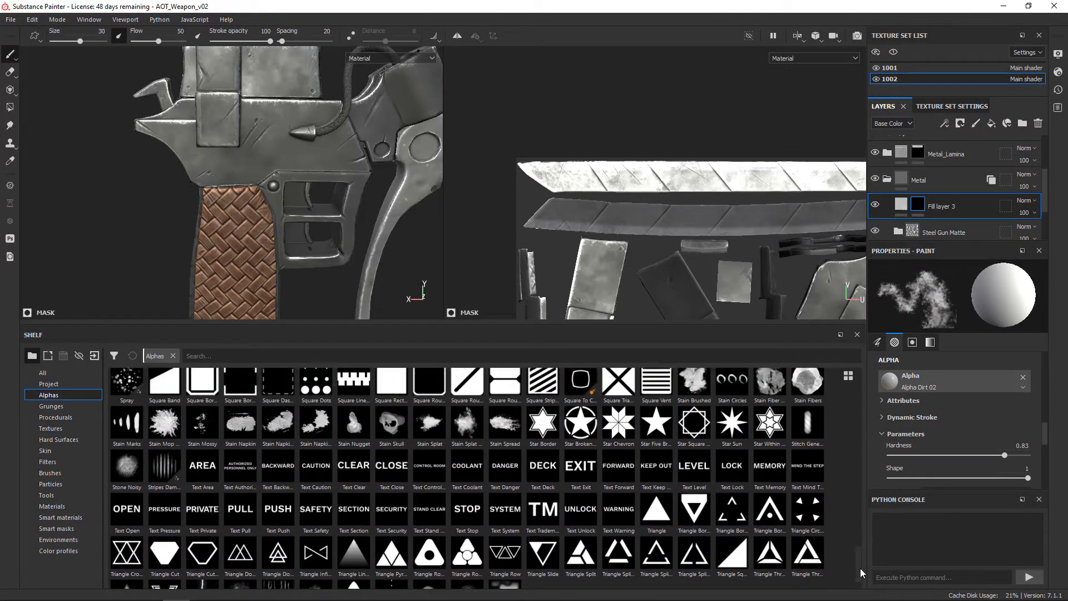
{"action": "scroll", "coordinate": [850, 535], "scroll_direction": "up", "scroll_amount": 3}
{"action": "mouse_move", "coordinate": [730, 423]}
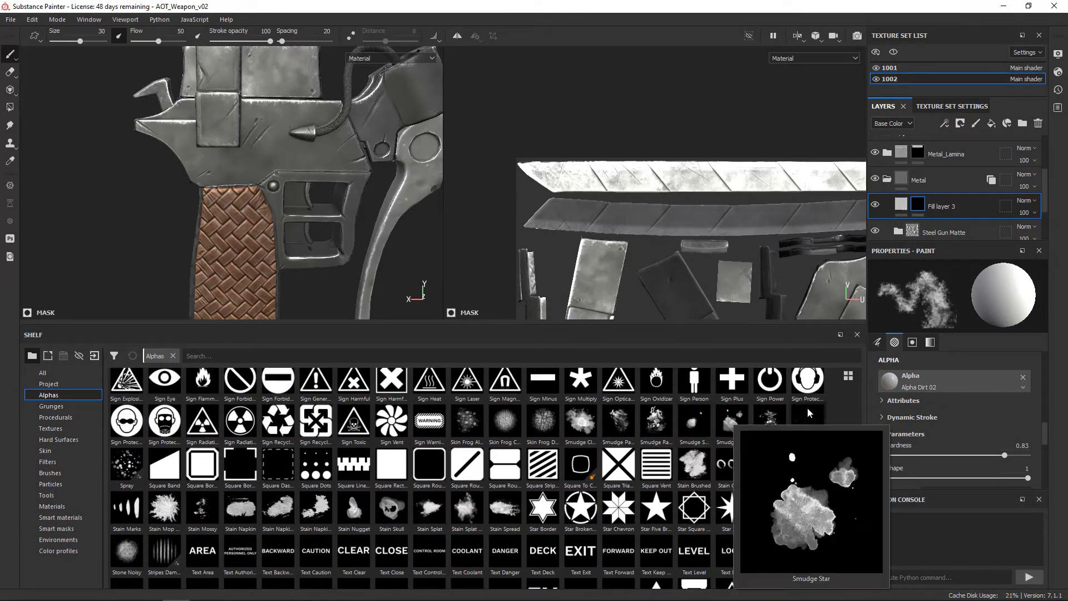
{"action": "left_click", "coordinate": [580, 421]}
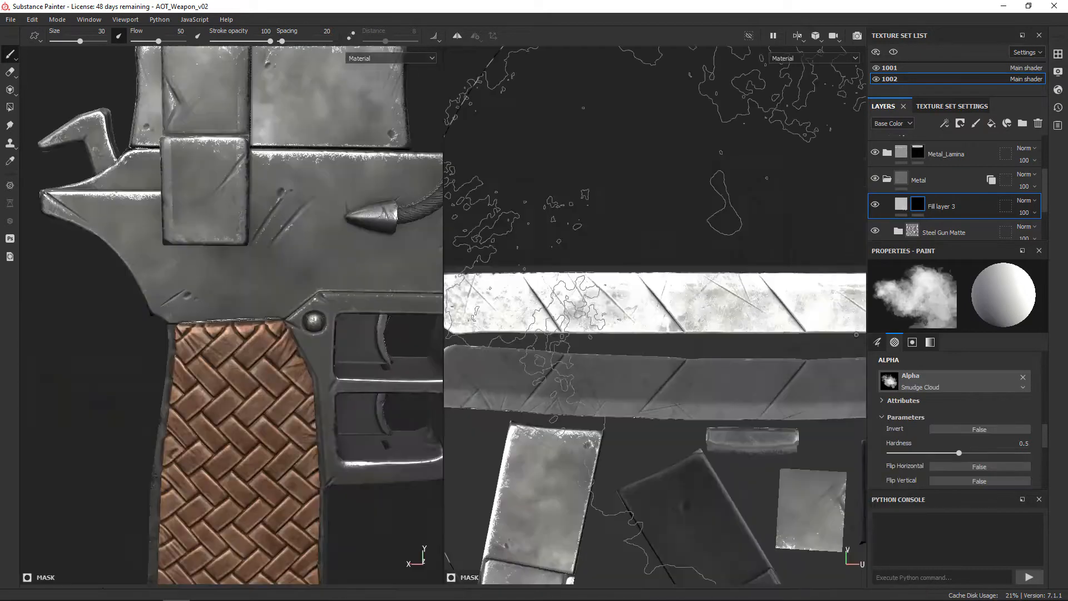
Adjust the brush's pressure settings, raise its Flow Jitter above 3 and reduce its size to 9.59
{"action": "right_click_drag", "start_coordinate": [372, 245], "coordinate": [300, 246], "text": "ctrl"}
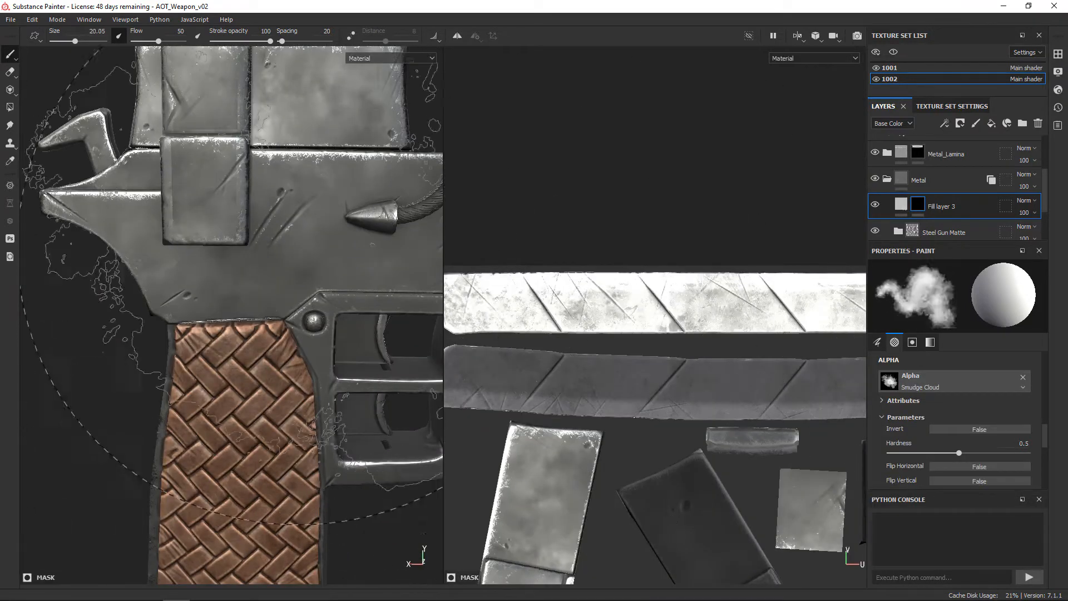
{"action": "scroll", "coordinate": [1029, 418], "scroll_direction": "up", "scroll_amount": 5}
{"action": "left_click", "coordinate": [1024, 441]}
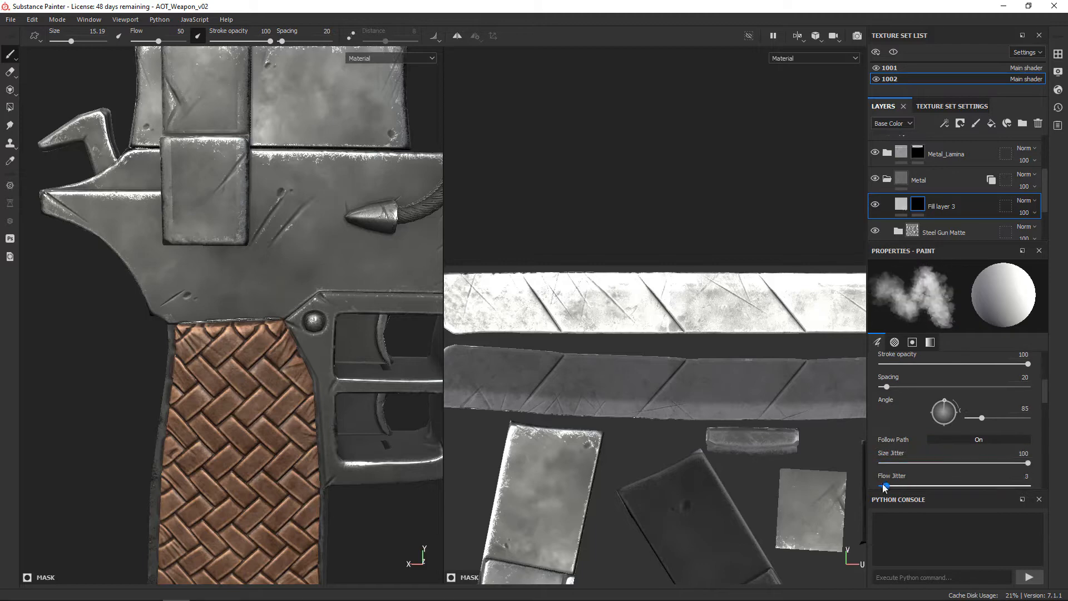
{"action": "left_click_drag", "start_coordinate": [885, 488], "coordinate": [900, 488]}
{"action": "scroll", "coordinate": [957, 422], "scroll_direction": "down", "scroll_amount": 3}
{"action": "right_click_drag", "start_coordinate": [742, 434], "coordinate": [678, 434], "text": "ctrl"}
{"action": "mouse_move", "coordinate": [1045, 413]}
{"action": "left_mouse_down"}
{"action": "mouse_move", "coordinate": [1045, 424]}
{"action": "mouse_move", "coordinate": [1044, 365]}
{"action": "left_mouse_up"}
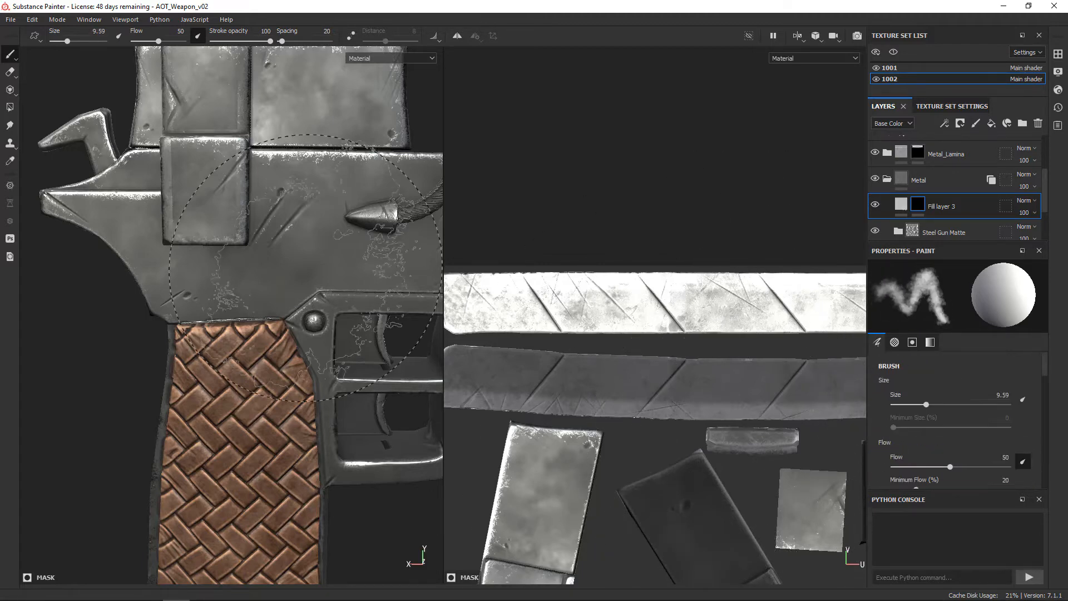
Try painting a light wear stroke over the guard's diagonal scratches with a 0.79 brush at 70 flow, and undo it
{"action": "mouse_move", "coordinate": [263, 261]}
{"action": "left_mouse_down", "text": "ctrl"}
{"action": "mouse_move", "coordinate": [286, 261]}
{"action": "mouse_move", "coordinate": [311, 226]}
{"action": "left_mouse_up", "text": "ctrl"}
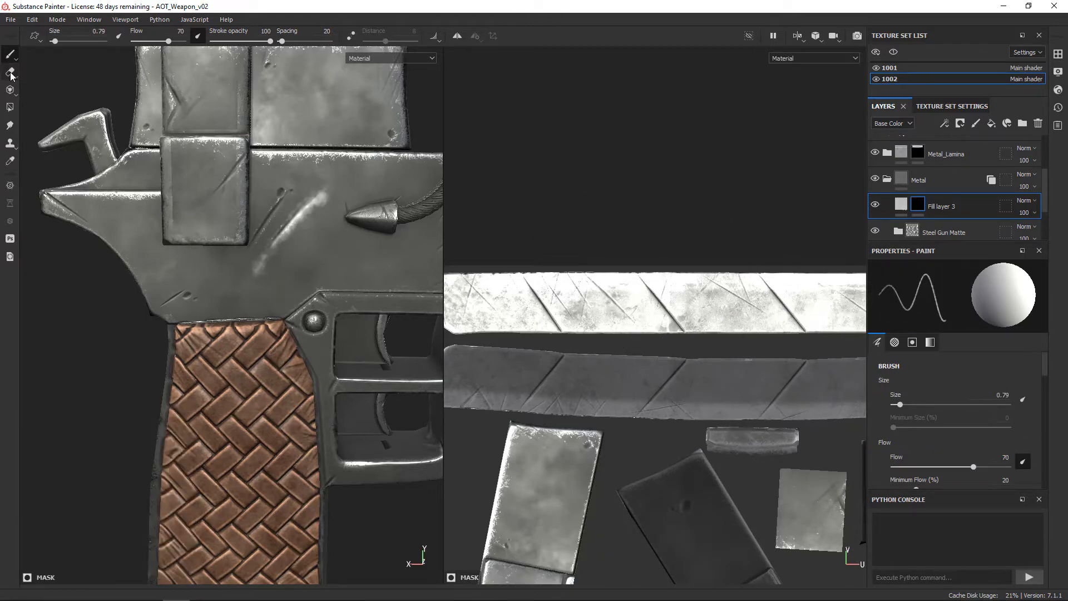
{"action": "left_click_drag", "start_coordinate": [381, 304], "coordinate": [383, 267], "text": "alt"}
{"action": "key", "text": "ctrl+z"}
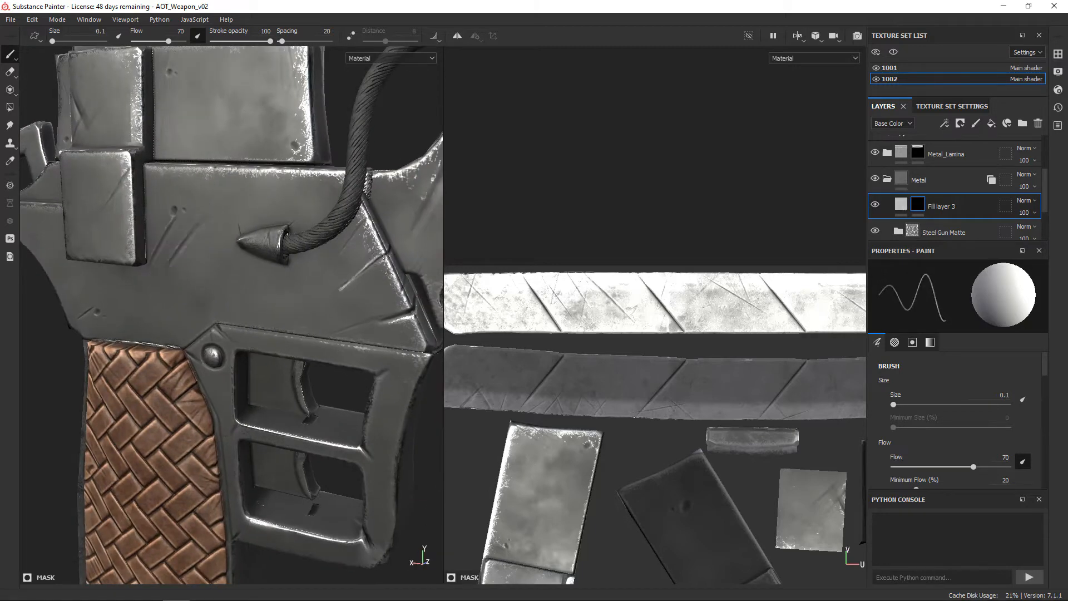
Paint light wear along the two scratches near the guard's corner with a 0.27 brush, and switch to the Eraser
{"action": "scroll", "coordinate": [409, 307], "scroll_direction": "up", "scroll_amount": 4}
{"action": "mouse_move", "coordinate": [410, 307]}
{"action": "left_mouse_down", "text": "alt"}
{"action": "mouse_move", "coordinate": [324, 214]}
{"action": "mouse_move", "coordinate": [277, 267]}
{"action": "left_mouse_up", "text": "alt"}
{"action": "scroll", "coordinate": [277, 273], "scroll_direction": "up", "scroll_amount": 3}
{"action": "right_click_drag", "start_coordinate": [267, 282], "coordinate": [278, 282], "text": "ctrl"}
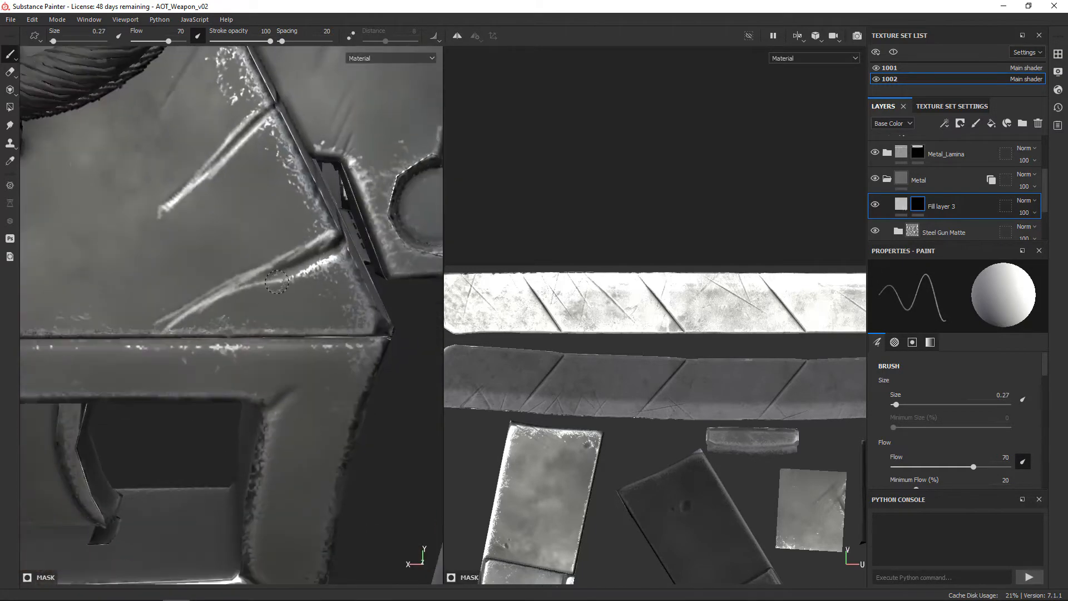
{"action": "key", "text": "e"}
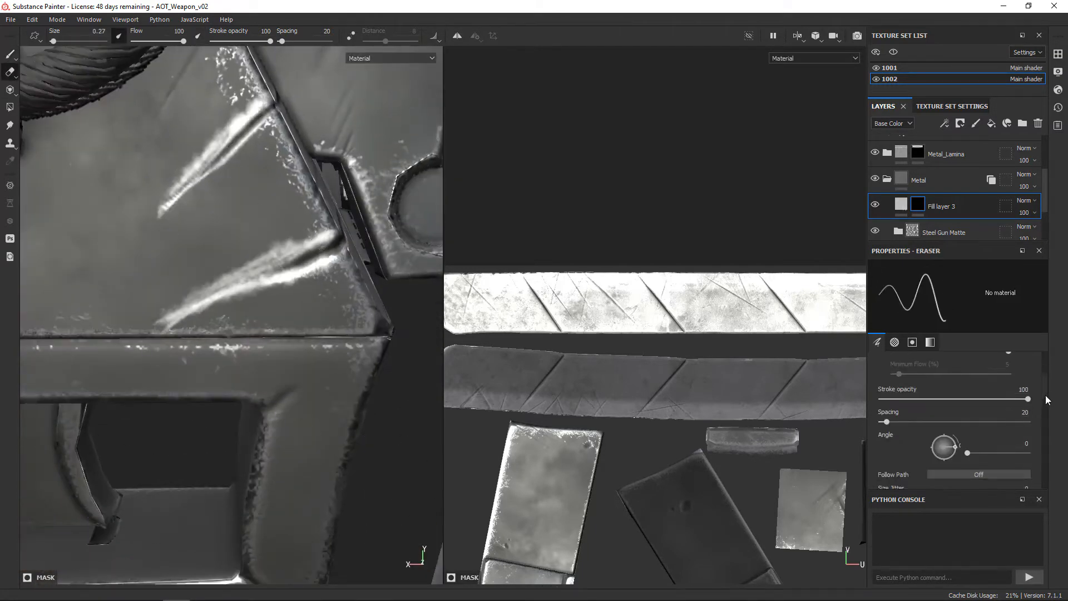
Set the eraser's alpha to Brush Smudge, using "smud" as the search term
{"action": "scroll", "coordinate": [957, 423], "scroll_direction": "down", "scroll_amount": 5}
{"action": "left_click", "coordinate": [957, 372]}
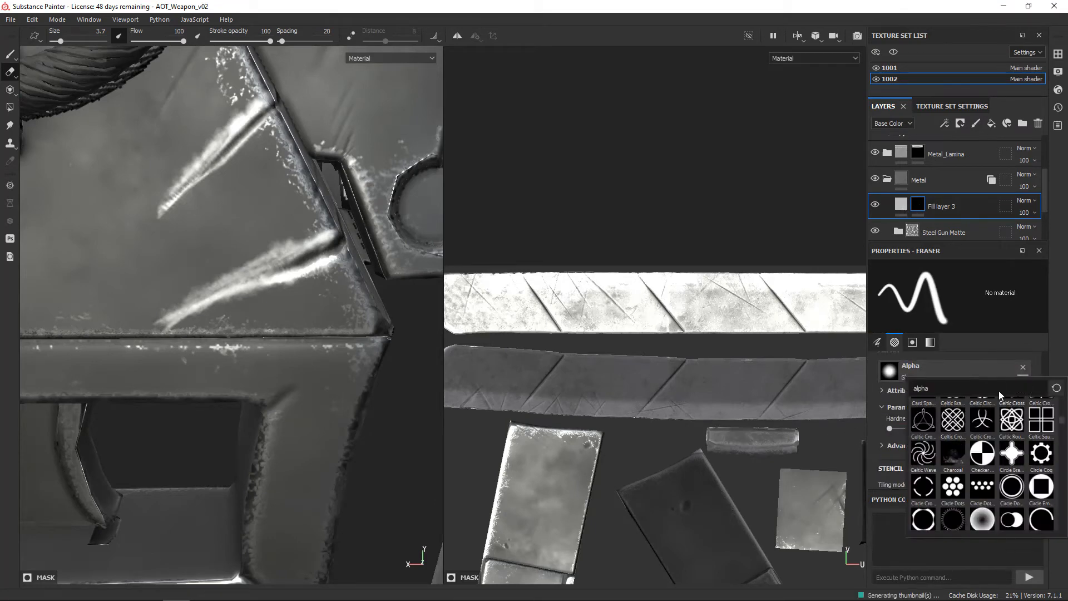
{"action": "type", "text": "smud"}
{"action": "left_click", "coordinate": [924, 414]}
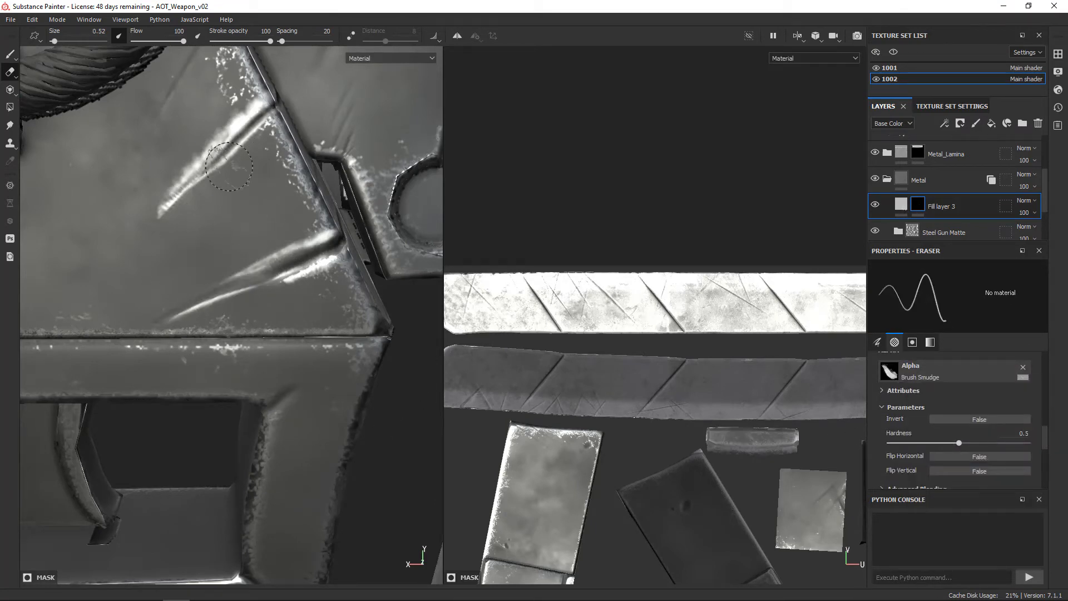
Display the Base Color channel and thin the painted highlights along the two edge creases by erasing on the mask
{"action": "key", "text": "b"}
{"action": "key", "text": "b"}
{"action": "key", "text": "b"}
{"action": "key", "text": "c"}
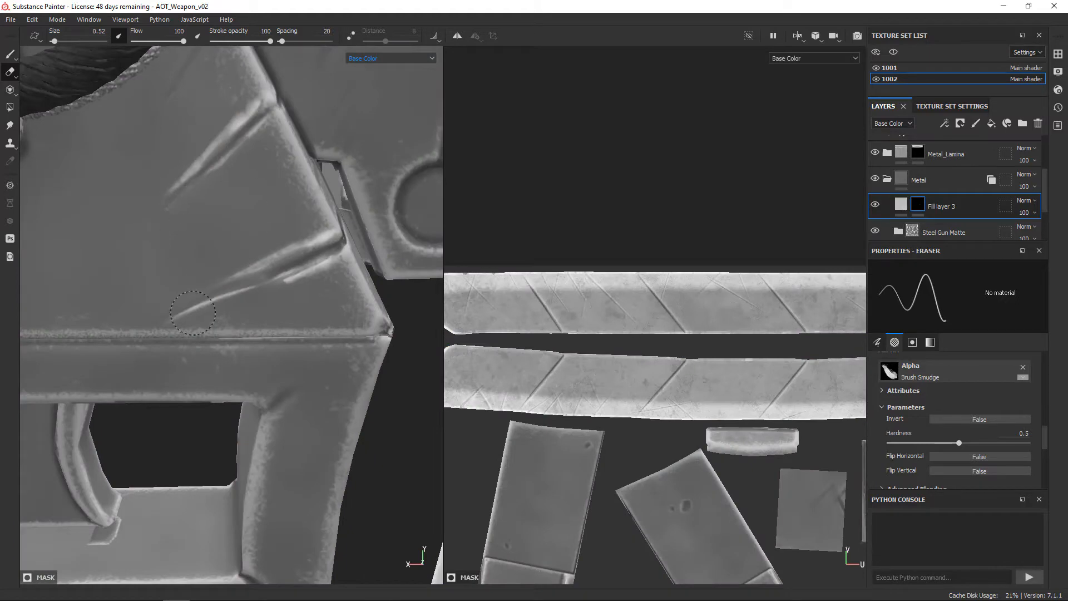
{"action": "scroll", "coordinate": [1026, 406], "scroll_direction": "up", "scroll_amount": 5}
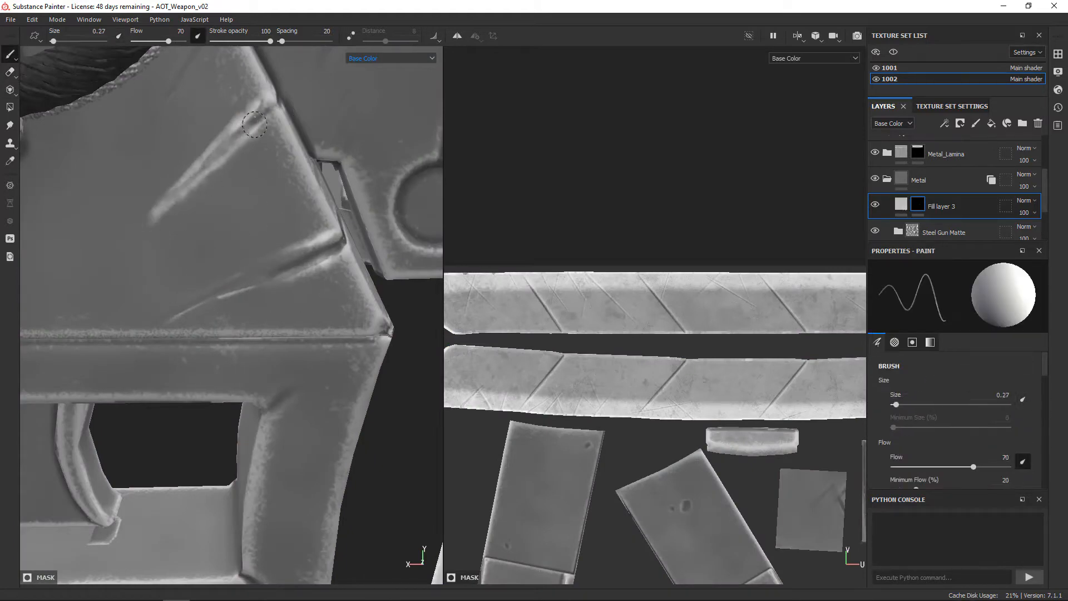
Paint light highlights on the Fill layer 3 mask along the scratches and edge dents of the metal body above the woven grip
{"action": "middle_click_drag", "start_coordinate": [254, 124], "coordinate": [342, 346]}
{"action": "right_click_drag", "start_coordinate": [74, 367], "coordinate": [260, 253], "text": "alt"}
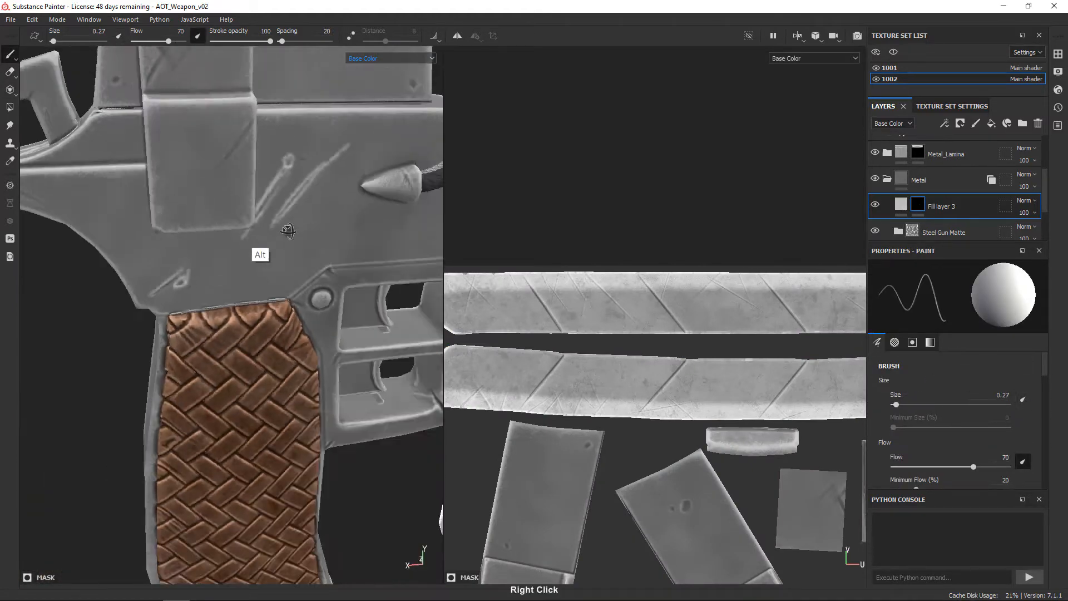
{"action": "middle_click_drag", "start_coordinate": [259, 253], "coordinate": [432, 262], "text": "alt"}
{"action": "left_click_drag", "start_coordinate": [139, 312], "coordinate": [70, 362], "text": "alt"}
{"action": "middle_click_drag", "start_coordinate": [70, 362], "coordinate": [201, 385]}
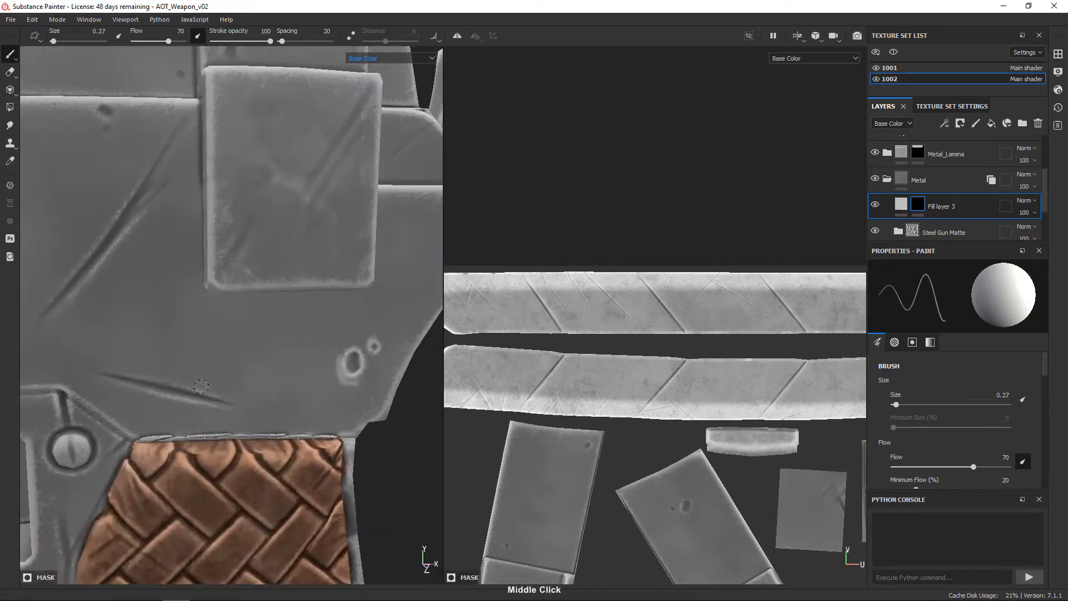
{"action": "left_click_drag", "start_coordinate": [189, 391], "coordinate": [302, 141], "text": "alt"}
{"action": "left_click_drag", "start_coordinate": [220, 132], "coordinate": [206, 291], "text": "alt"}
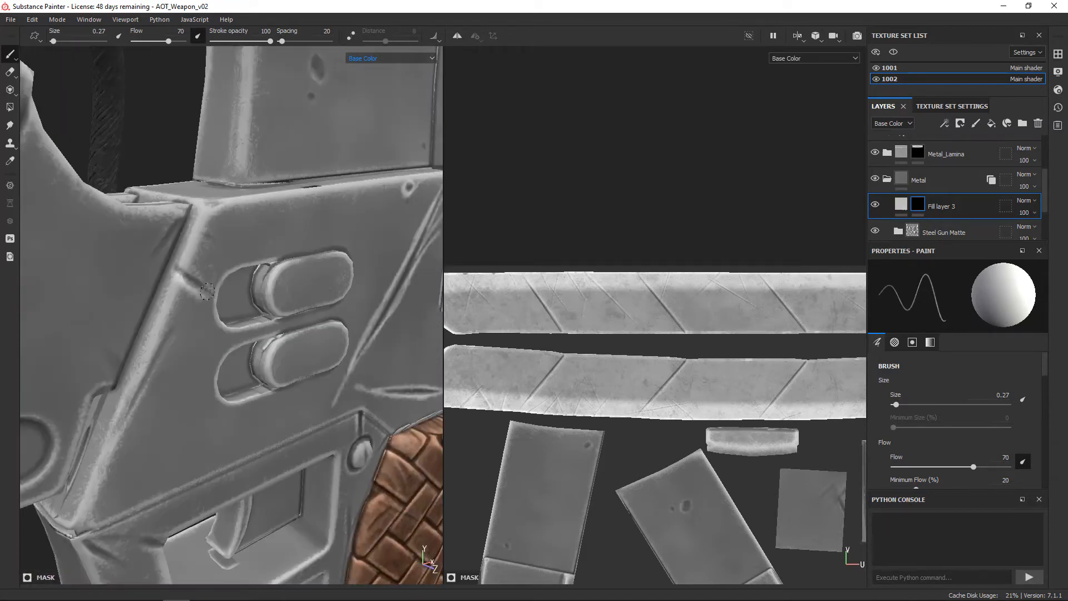
{"action": "mouse_move", "coordinate": [161, 363]}
{"action": "left_mouse_down", "text": "alt"}
{"action": "mouse_move", "coordinate": [158, 157]}
{"action": "mouse_move", "coordinate": [332, 405]}
{"action": "left_mouse_up", "text": "alt"}
{"action": "right_click_drag", "start_coordinate": [332, 405], "coordinate": [275, 166], "text": "alt"}
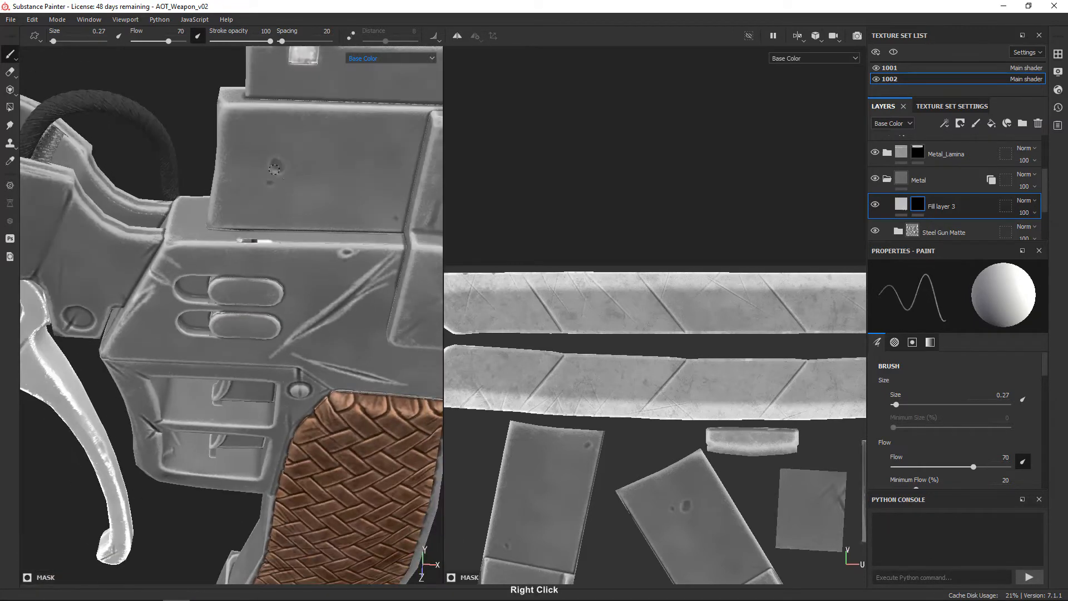
Paint highlights around the dents and scratches on the upper metal block and its raised plates below the blade
{"action": "left_click_drag", "start_coordinate": [273, 158], "coordinate": [282, 172]}
{"action": "left_click_drag", "start_coordinate": [283, 173], "coordinate": [275, 312], "text": "alt"}
{"action": "left_click_drag", "start_coordinate": [344, 119], "coordinate": [184, 212], "text": "alt"}
{"action": "left_click_drag", "start_coordinate": [154, 244], "coordinate": [181, 215]}
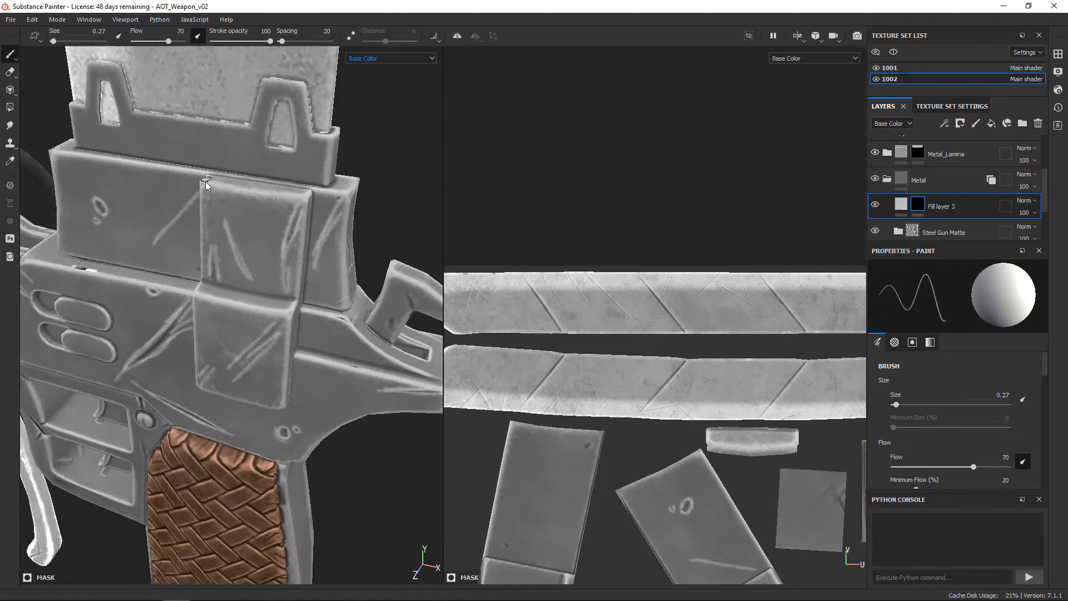
{"action": "left_click_drag", "start_coordinate": [205, 182], "coordinate": [139, 191], "text": "alt"}
{"action": "right_click_drag", "start_coordinate": [139, 192], "coordinate": [136, 140], "text": "alt"}
{"action": "left_click_drag", "start_coordinate": [271, 239], "coordinate": [234, 318]}
{"action": "left_click_drag", "start_coordinate": [299, 322], "coordinate": [139, 223], "text": "alt"}
{"action": "left_click_drag", "start_coordinate": [138, 164], "coordinate": [158, 196]}
{"action": "mouse_move", "coordinate": [358, 331]}
{"action": "left_mouse_down", "text": "alt"}
{"action": "mouse_move", "coordinate": [347, 221]}
{"action": "mouse_move", "coordinate": [222, 278]}
{"action": "left_mouse_up", "text": "alt"}
Erase parts of the painted highlights around the plate, scratches and dent on the body side with the cable
{"action": "right_click_drag", "start_coordinate": [347, 221], "coordinate": [343, 344], "text": "alt"}
{"action": "middle_click_drag", "start_coordinate": [343, 344], "coordinate": [349, 214], "text": "alt"}
{"action": "right_click_drag", "start_coordinate": [350, 214], "coordinate": [356, 312], "text": "alt"}
{"action": "key", "text": "2"}
{"action": "left_click", "coordinate": [283, 391]}
{"action": "middle_click_drag", "start_coordinate": [190, 228], "coordinate": [141, 238]}
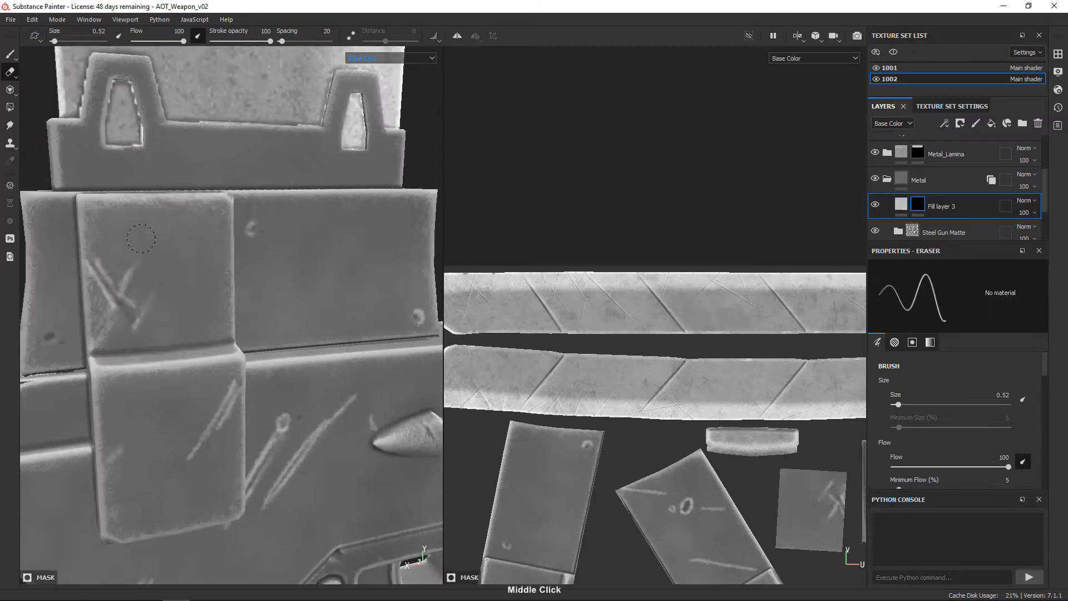
{"action": "right_click_drag", "start_coordinate": [183, 455], "coordinate": [291, 317], "text": "alt"}
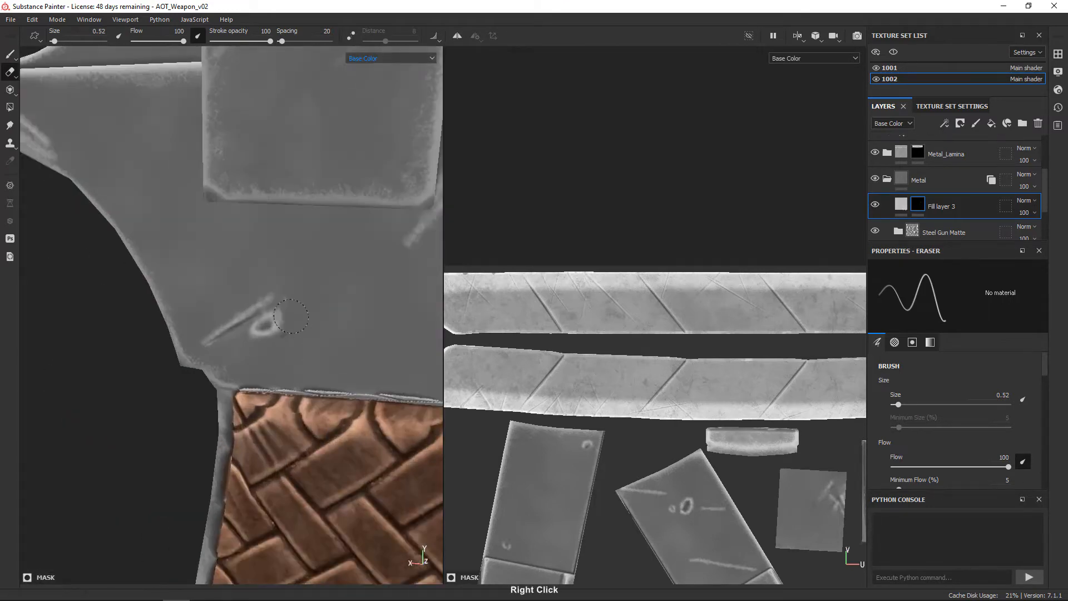
{"action": "right_click_drag", "start_coordinate": [280, 268], "coordinate": [84, 160], "text": "alt"}
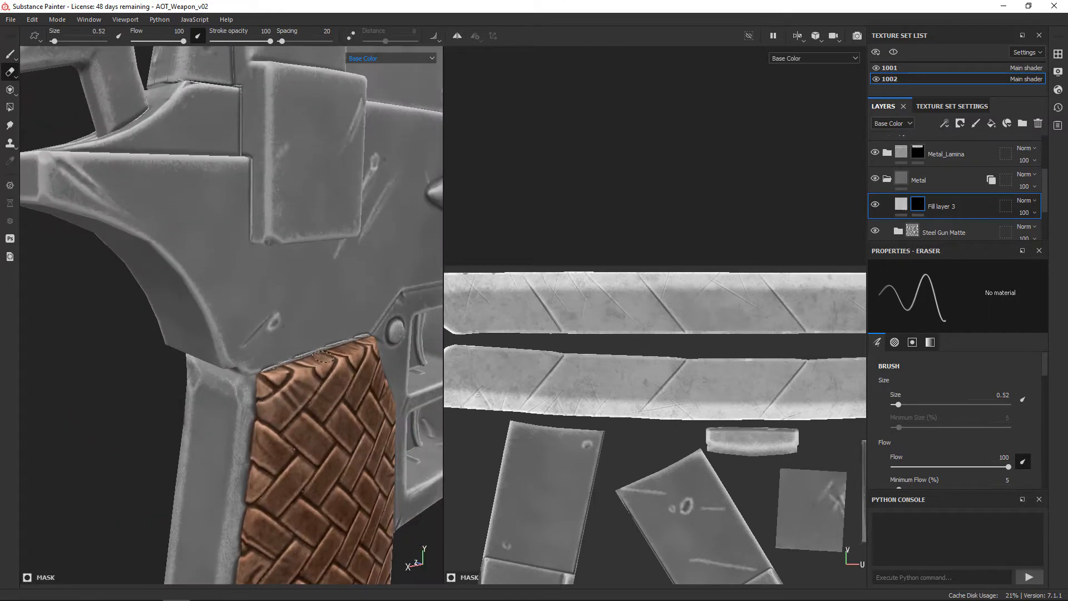
{"action": "right_click_drag", "start_coordinate": [323, 356], "coordinate": [323, 222], "text": "alt"}
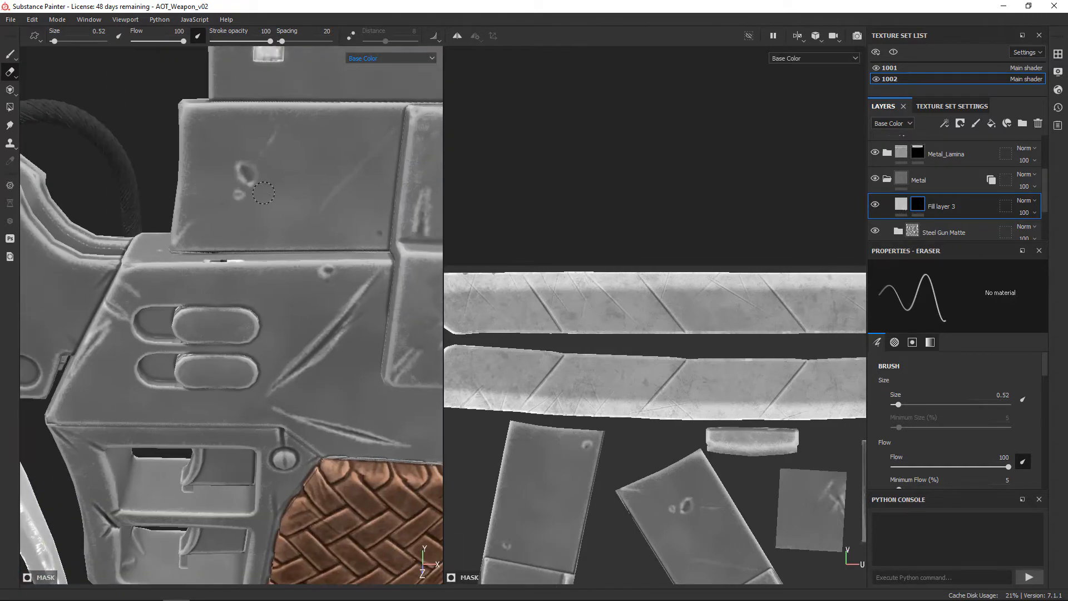
Soften the scratch highlights on the upper block and raised plates of the side with the two oval buttons
{"action": "right_click_drag", "start_coordinate": [263, 193], "coordinate": [155, 417], "text": "alt"}
{"action": "right_click_drag", "start_coordinate": [307, 347], "coordinate": [170, 264], "text": "alt"}
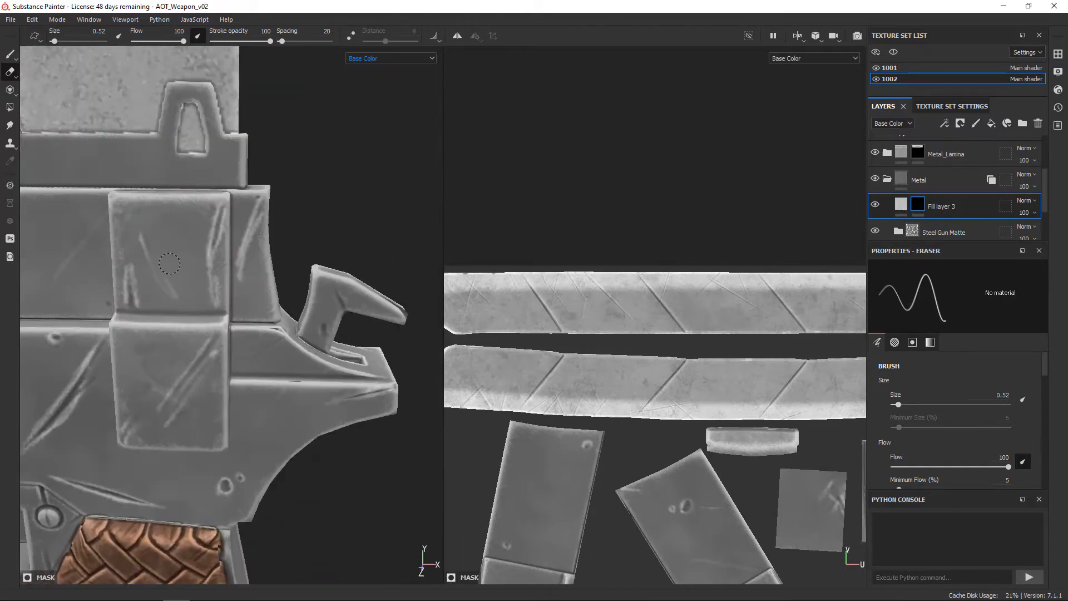
{"action": "mouse_move", "coordinate": [222, 248]}
{"action": "left_mouse_down"}
{"action": "mouse_move", "coordinate": [247, 267]}
{"action": "mouse_move", "coordinate": [323, 267]}
{"action": "left_mouse_up"}
{"action": "right_click_drag", "start_coordinate": [323, 267], "coordinate": [279, 301], "text": "alt"}
{"action": "middle_click_drag", "start_coordinate": [278, 300], "coordinate": [245, 311], "text": "alt"}
Try other blend modes for Fill layer 3, then set it to Screen with an opacity of 48
{"action": "left_click", "coordinate": [1028, 201]}
{"action": "left_click", "coordinate": [1014, 249]}
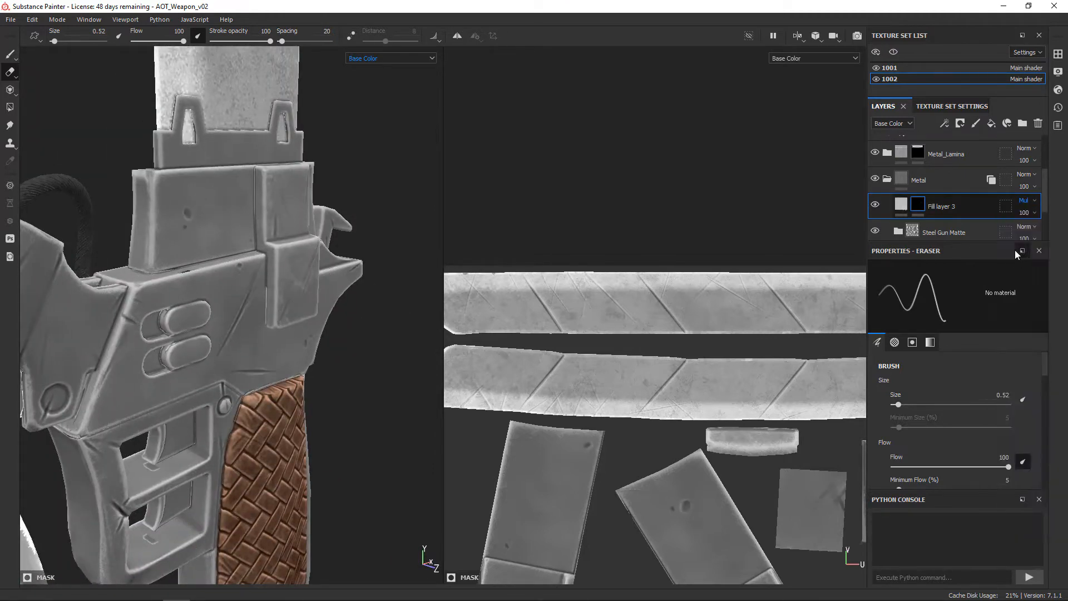
{"action": "left_click", "coordinate": [1029, 200]}
{"action": "left_click", "coordinate": [1019, 368]}
{"action": "left_click", "coordinate": [1032, 201]}
{"action": "left_click", "coordinate": [1019, 379]}
{"action": "left_click", "coordinate": [1028, 212]}
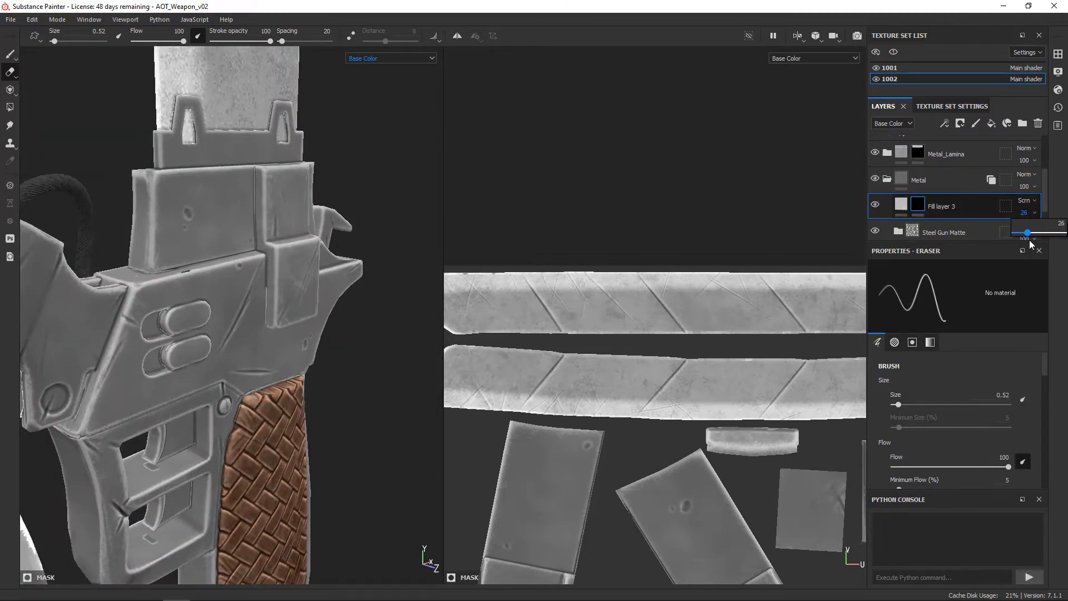
{"action": "left_click_drag", "start_coordinate": [1029, 240], "coordinate": [1042, 246]}
{"action": "right_click_drag", "start_coordinate": [367, 290], "coordinate": [328, 340], "text": "alt"}
{"action": "middle_click_drag", "start_coordinate": [328, 339], "coordinate": [326, 372], "text": "alt"}
Restrict the Fill layer 3 material to the color channel only
{"action": "left_click", "coordinate": [902, 204]}
{"action": "left_click", "coordinate": [890, 451], "text": "alt"}
{"action": "right_click_drag", "start_coordinate": [389, 356], "coordinate": [367, 328], "text": "alt"}
{"action": "middle_click_drag", "start_coordinate": [367, 328], "coordinate": [372, 310], "text": "alt"}
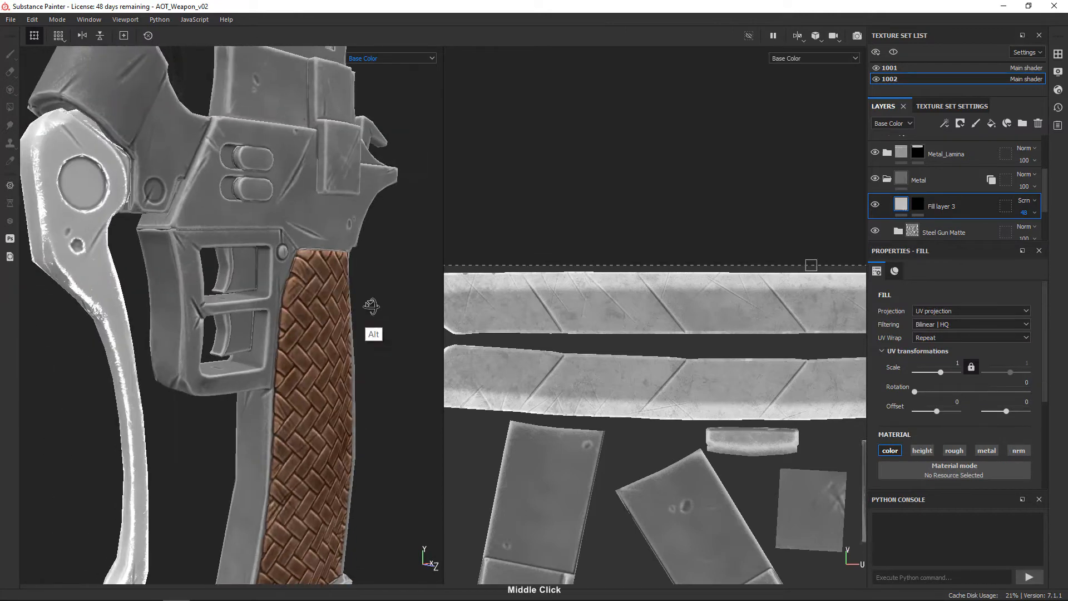
Show the full Material view and compare the weapon with Fill layer 3 hidden and shown
{"action": "key", "text": "m"}
{"action": "right_click_drag", "start_coordinate": [414, 214], "coordinate": [389, 239], "text": "alt"}
{"action": "left_click_drag", "start_coordinate": [389, 239], "coordinate": [184, 245], "text": "alt"}
{"action": "left_click", "coordinate": [876, 205]}
{"action": "left_click", "coordinate": [875, 205]}
{"action": "left_click_drag", "start_coordinate": [312, 289], "coordinate": [356, 279], "text": "alt"}
Rename Fill layer 3 as light_metal
{"action": "double_click", "coordinate": [942, 206]}
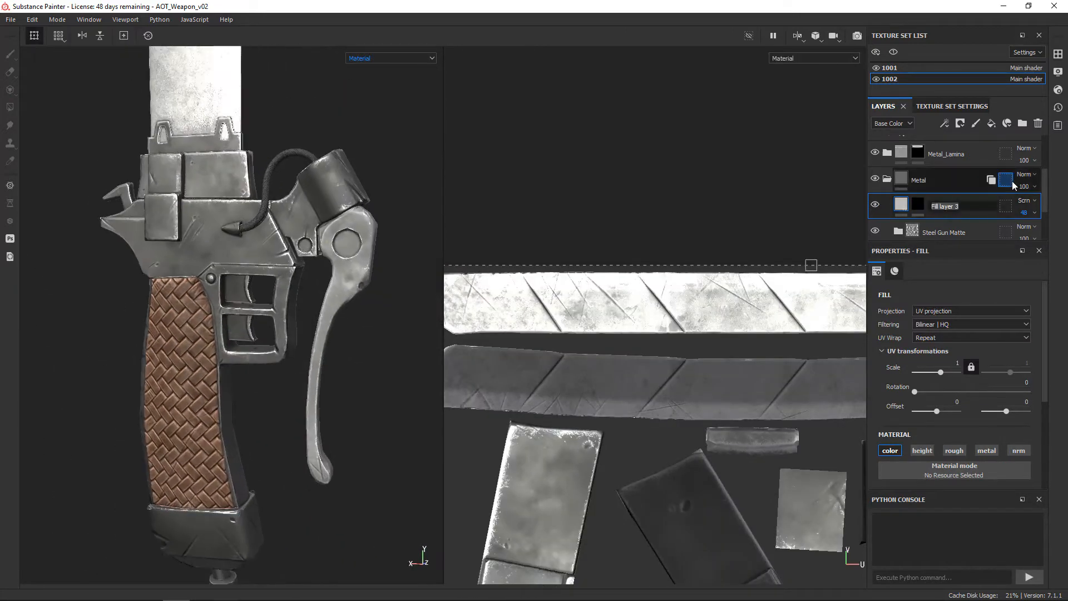
{"action": "type", "text": "light_metal"}
{"action": "key", "text": "Return"}
Copy the light_metal layer into texture set 1001, place it directly below Metal_Light and select its mask
{"action": "right_click", "coordinate": [1013, 181]}
{"action": "left_click", "coordinate": [957, 205]}
{"action": "left_click", "coordinate": [949, 70]}
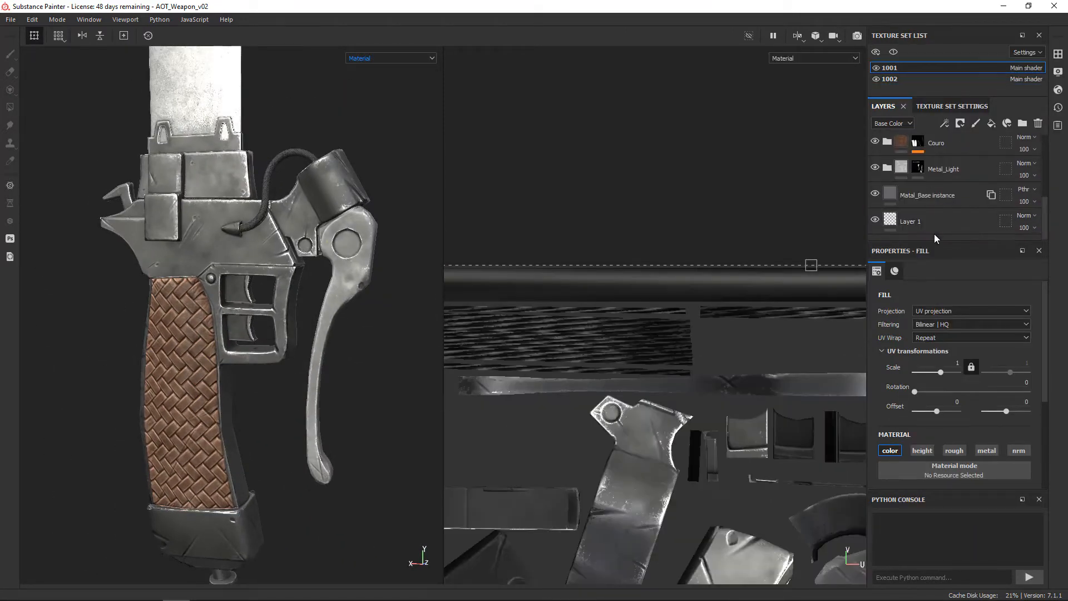
{"action": "right_click", "coordinate": [933, 233]}
{"action": "left_click", "coordinate": [980, 263]}
{"action": "mouse_move", "coordinate": [923, 146]}
{"action": "left_mouse_down"}
{"action": "mouse_move", "coordinate": [918, 246]}
{"action": "mouse_move", "coordinate": [921, 184]}
{"action": "left_mouse_up"}
{"action": "left_click", "coordinate": [907, 167]}
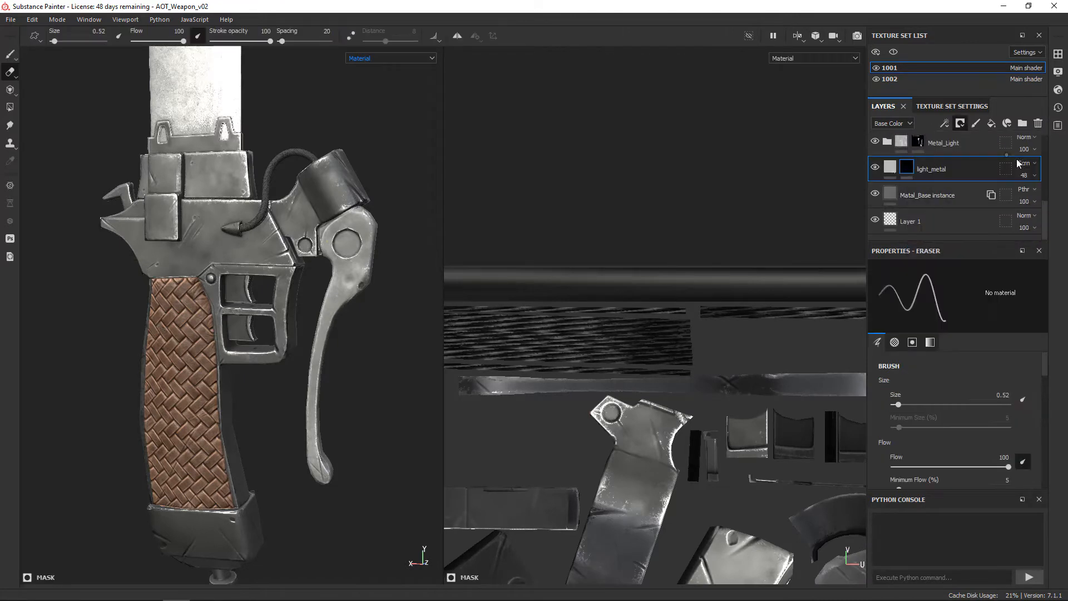
Set the light_metal opacity to 100, display Base Color and paint highlights along the trigger guard's corner creases
{"action": "right_click_drag", "start_coordinate": [245, 311], "coordinate": [279, 326], "text": "alt"}
{"action": "middle_click_drag", "start_coordinate": [279, 326], "coordinate": [268, 329], "text": "alt"}
{"action": "mouse_move", "coordinate": [268, 329]}
{"action": "right_mouse_down", "text": "alt"}
{"action": "mouse_move", "coordinate": [333, 473]}
{"action": "mouse_move", "coordinate": [154, 392]}
{"action": "right_mouse_up", "text": "alt"}
{"action": "key", "text": "1"}
{"action": "key", "text": "c"}
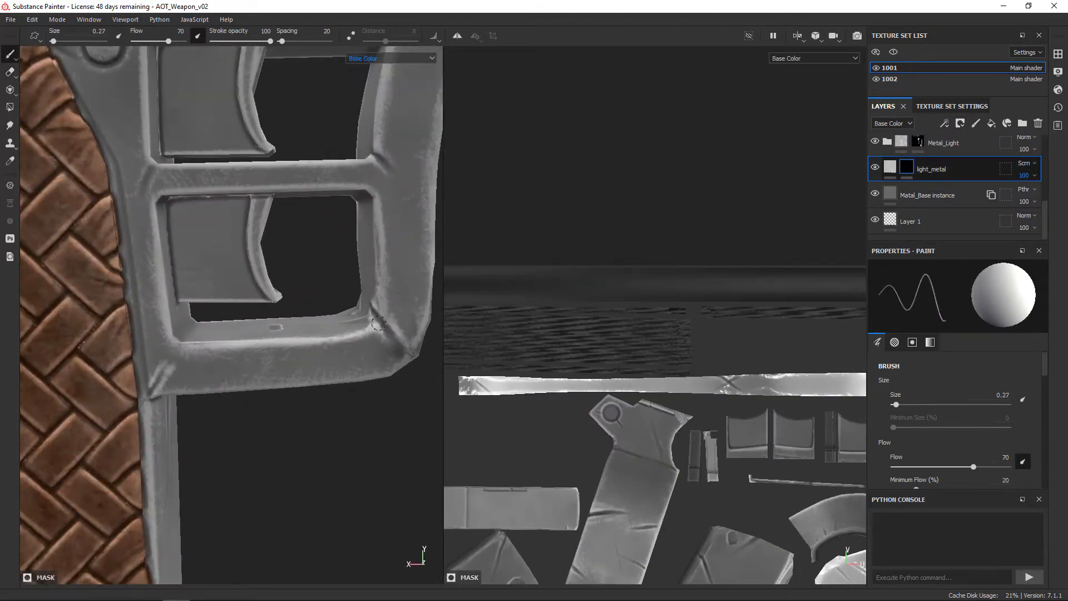
{"action": "left_click_drag", "start_coordinate": [255, 258], "coordinate": [236, 245], "text": "alt"}
{"action": "left_click_drag", "start_coordinate": [382, 269], "coordinate": [212, 351], "text": "alt"}
{"action": "right_click_drag", "start_coordinate": [211, 350], "coordinate": [336, 385], "text": "alt"}
Paint light scratch strokes down the grip's metal strip and across the adjoining face of the pommel block
{"action": "mouse_move", "coordinate": [336, 384]}
{"action": "left_mouse_down", "text": "alt"}
{"action": "mouse_move", "coordinate": [456, 331]}
{"action": "mouse_move", "coordinate": [271, 412]}
{"action": "left_mouse_up", "text": "alt"}
{"action": "middle_click_drag", "start_coordinate": [271, 412], "coordinate": [311, 267], "text": "alt"}
{"action": "right_click_drag", "start_coordinate": [239, 356], "coordinate": [367, 537], "text": "alt"}
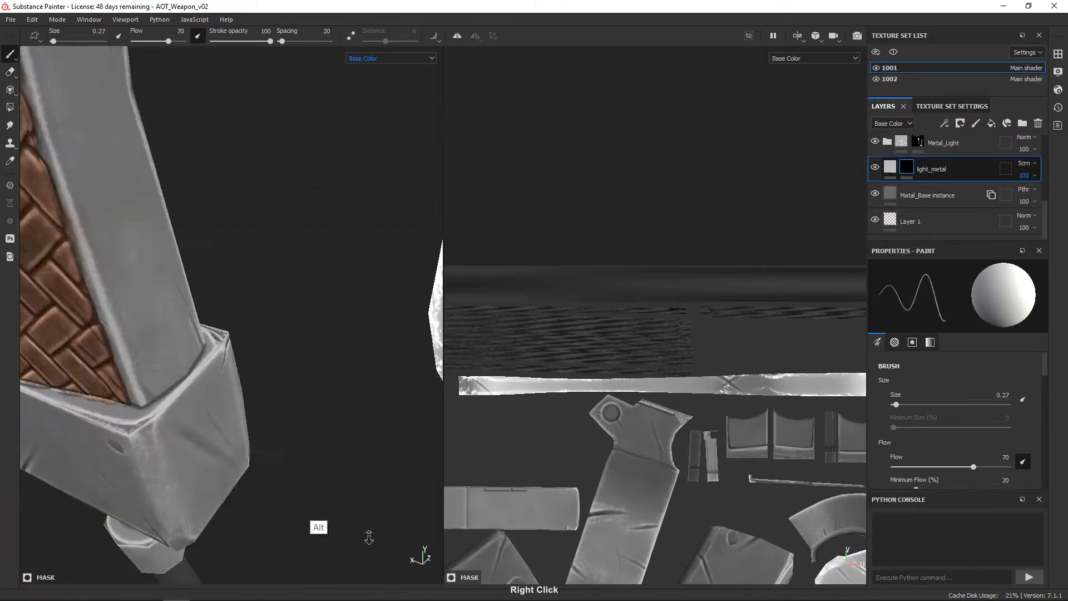
{"action": "left_click_drag", "start_coordinate": [223, 356], "coordinate": [334, 345], "text": "alt"}
{"action": "left_click_drag", "start_coordinate": [192, 327], "coordinate": [168, 178]}
{"action": "left_click_drag", "start_coordinate": [134, 311], "coordinate": [147, 161]}
{"action": "left_click_drag", "start_coordinate": [109, 231], "coordinate": [130, 99]}
{"action": "middle_click_drag", "start_coordinate": [167, 289], "coordinate": [159, 223], "text": "alt"}
{"action": "left_click_drag", "start_coordinate": [132, 414], "coordinate": [55, 252]}
{"action": "left_click_drag", "start_coordinate": [154, 383], "coordinate": [123, 290]}
{"action": "left_click_drag", "start_coordinate": [169, 380], "coordinate": [177, 310]}
Outline the dent and paint highlights along the scratches and edges on the pommel block's other faces
{"action": "left_click_drag", "start_coordinate": [312, 334], "coordinate": [212, 345], "text": "alt"}
{"action": "left_click_drag", "start_coordinate": [240, 350], "coordinate": [280, 316]}
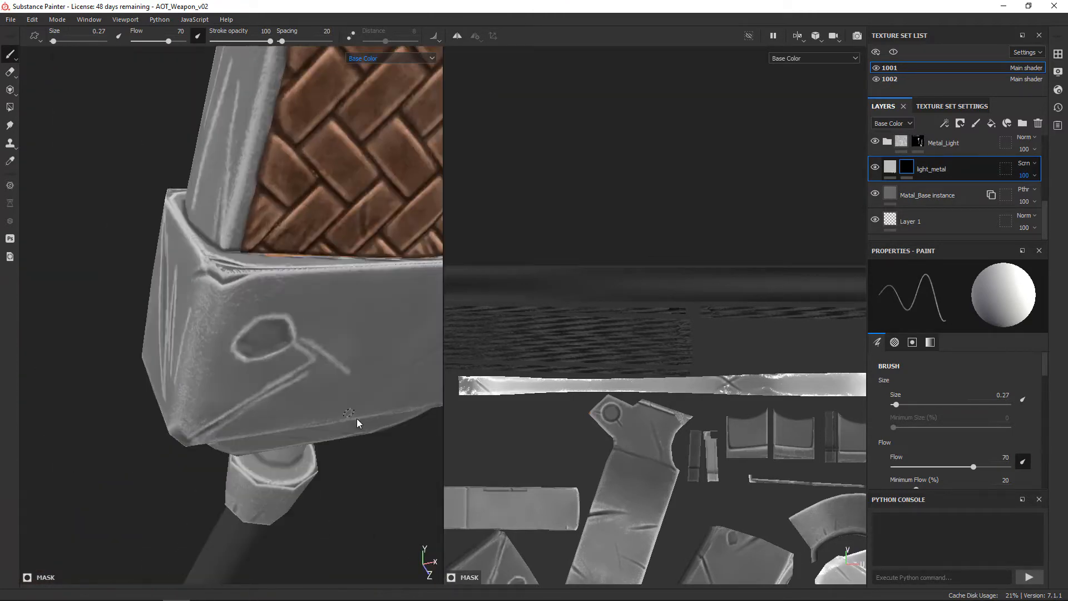
{"action": "middle_click_drag", "start_coordinate": [357, 423], "coordinate": [310, 382], "text": "alt"}
{"action": "left_click_drag", "start_coordinate": [310, 382], "coordinate": [277, 336], "text": "alt"}
{"action": "left_click_drag", "start_coordinate": [359, 282], "coordinate": [322, 405], "text": "alt"}
{"action": "left_click_drag", "start_coordinate": [182, 316], "coordinate": [230, 206], "text": "alt"}
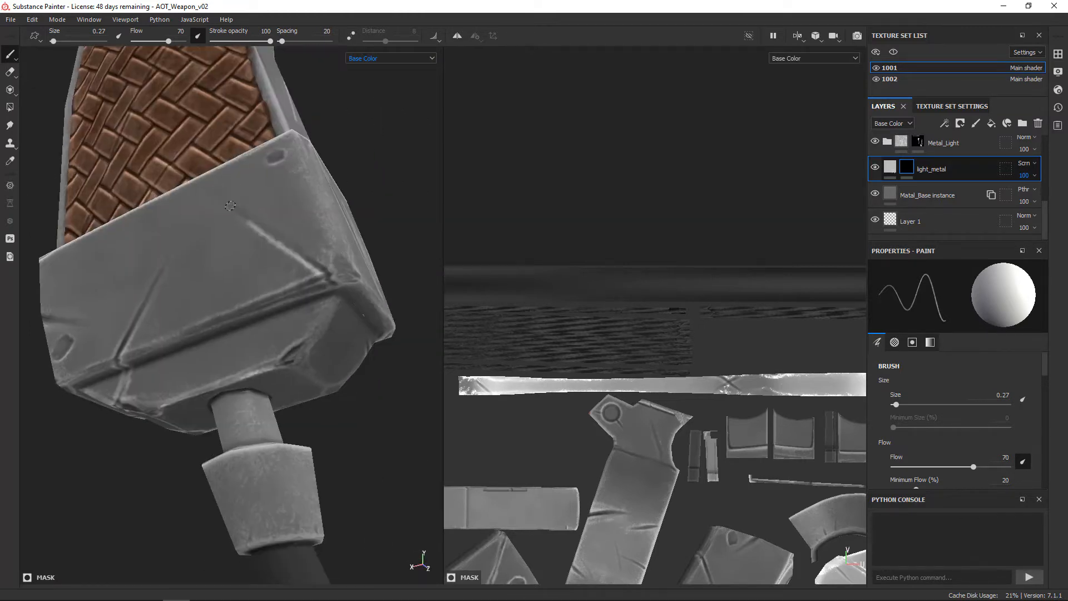
{"action": "left_click_drag", "start_coordinate": [96, 323], "coordinate": [289, 323], "text": "alt"}
Widen the 3D view and thin the scratch highlights on the pommel block and grip strip with the eraser
{"action": "left_click_drag", "start_coordinate": [443, 344], "coordinate": [748, 345]}
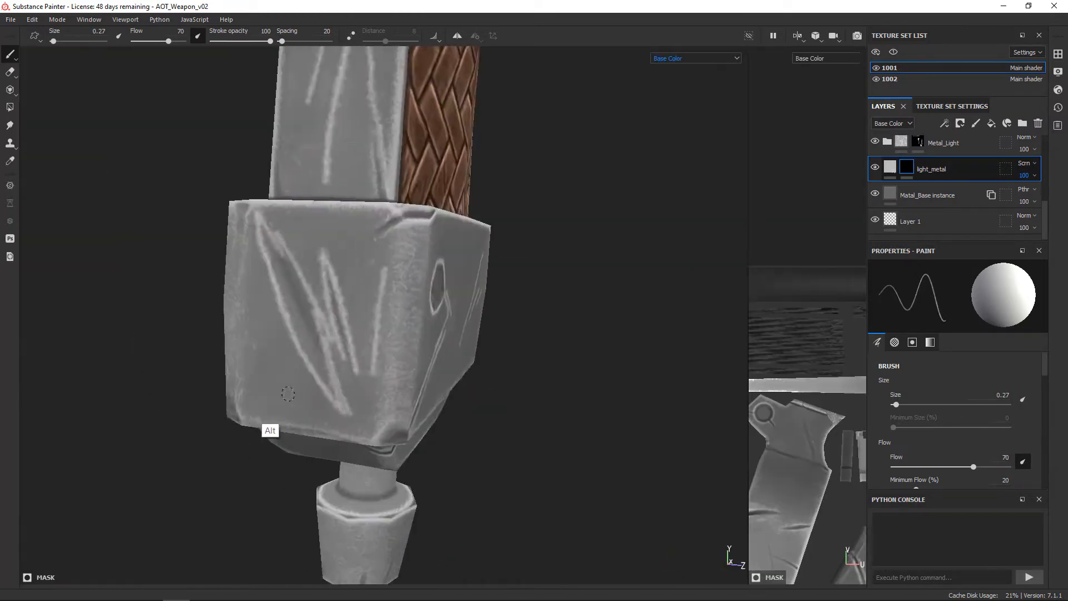
{"action": "left_click_drag", "start_coordinate": [269, 429], "coordinate": [259, 384], "text": "alt"}
{"action": "key", "text": "2"}
{"action": "left_click_drag", "start_coordinate": [354, 400], "coordinate": [345, 484], "text": "alt"}
{"action": "middle_click_drag", "start_coordinate": [345, 484], "coordinate": [313, 398]}
{"action": "left_click_drag", "start_coordinate": [336, 310], "coordinate": [356, 317], "text": "alt"}
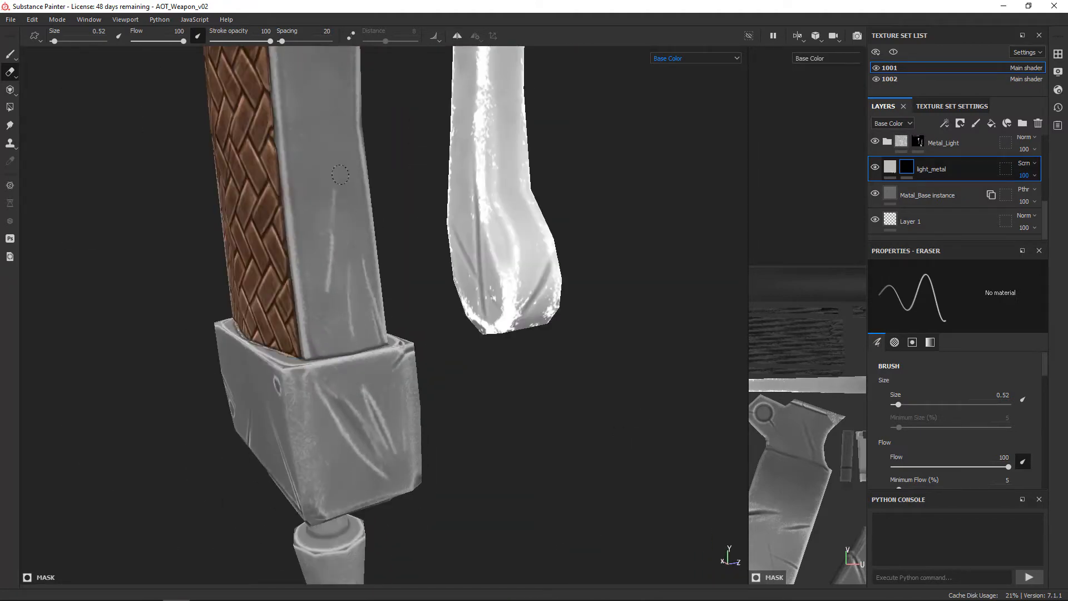
{"action": "right_click_drag", "start_coordinate": [340, 175], "coordinate": [326, 315], "text": "alt"}
{"action": "left_click_drag", "start_coordinate": [375, 234], "coordinate": [284, 250], "text": "alt"}
{"action": "right_click_drag", "start_coordinate": [284, 250], "coordinate": [274, 296], "text": "alt"}
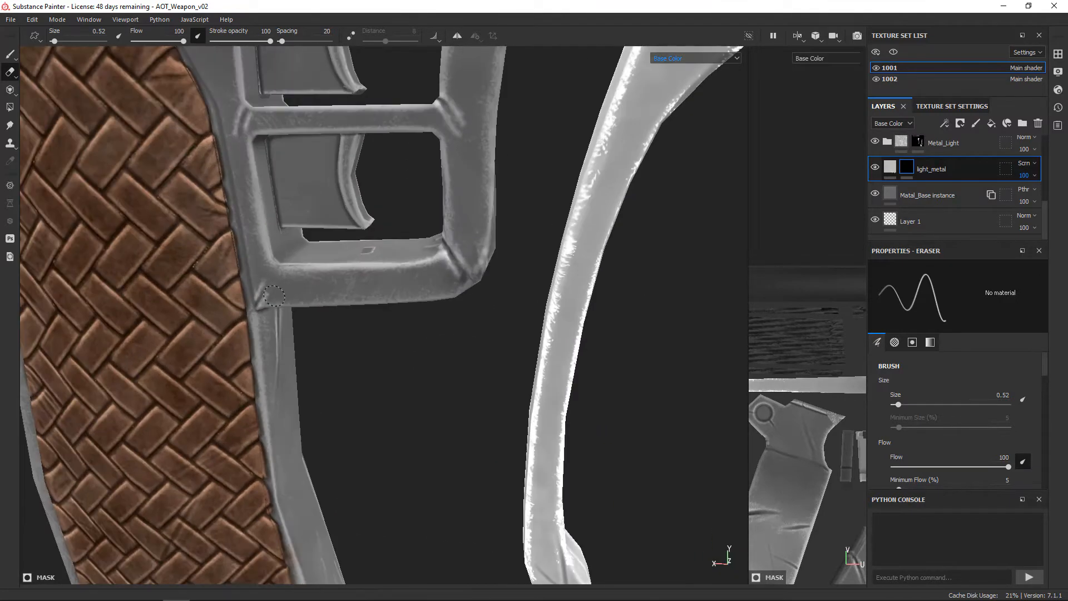
Erase the excess highlights at the inner and outer corners of the trigger guard
{"action": "left_click_drag", "start_coordinate": [462, 243], "coordinate": [470, 242], "text": "alt"}
{"action": "left_click_drag", "start_coordinate": [452, 106], "coordinate": [465, 126]}
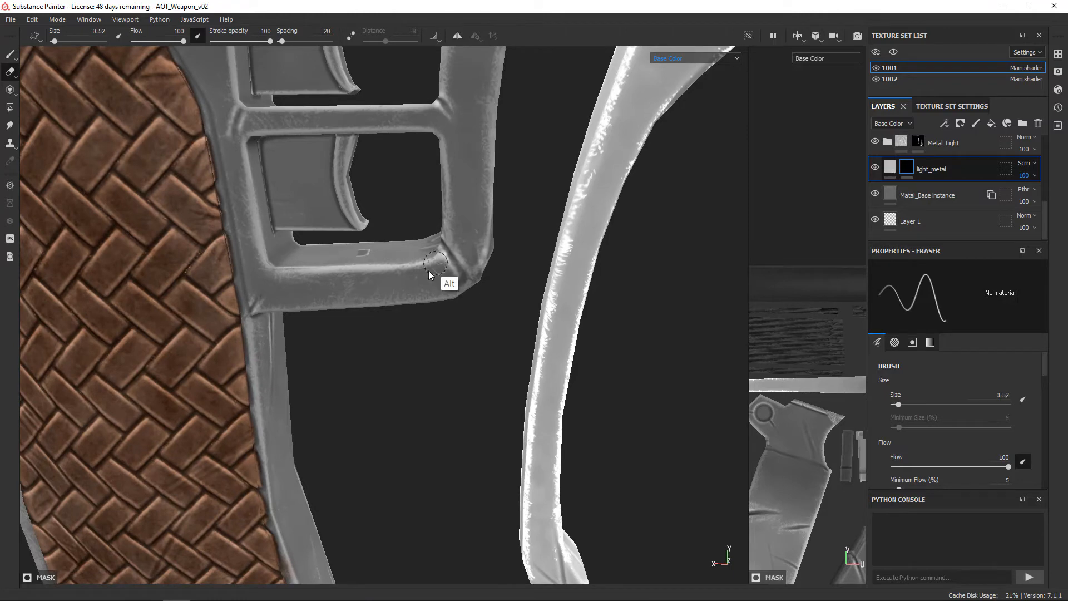
{"action": "left_click_drag", "start_coordinate": [429, 271], "coordinate": [446, 257], "text": "alt"}
{"action": "right_click_drag", "start_coordinate": [446, 257], "coordinate": [409, 190], "text": "alt"}
{"action": "left_click_drag", "start_coordinate": [409, 190], "coordinate": [384, 202], "text": "alt"}
{"action": "right_click_drag", "start_coordinate": [384, 201], "coordinate": [361, 167], "text": "alt"}
Compare the weapon with the light_metal layer hidden and shown, and return to the Material view
{"action": "left_click", "coordinate": [875, 169]}
{"action": "left_click", "coordinate": [877, 168]}
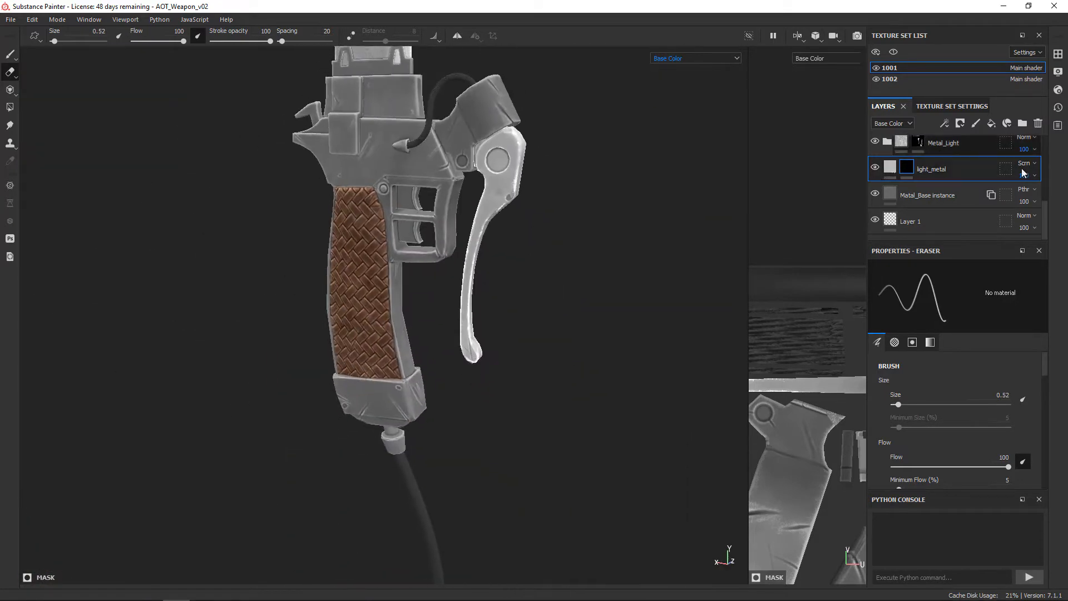
{"action": "key", "text": "m"}
{"action": "left_click_drag", "start_coordinate": [517, 356], "coordinate": [546, 369], "text": "alt"}
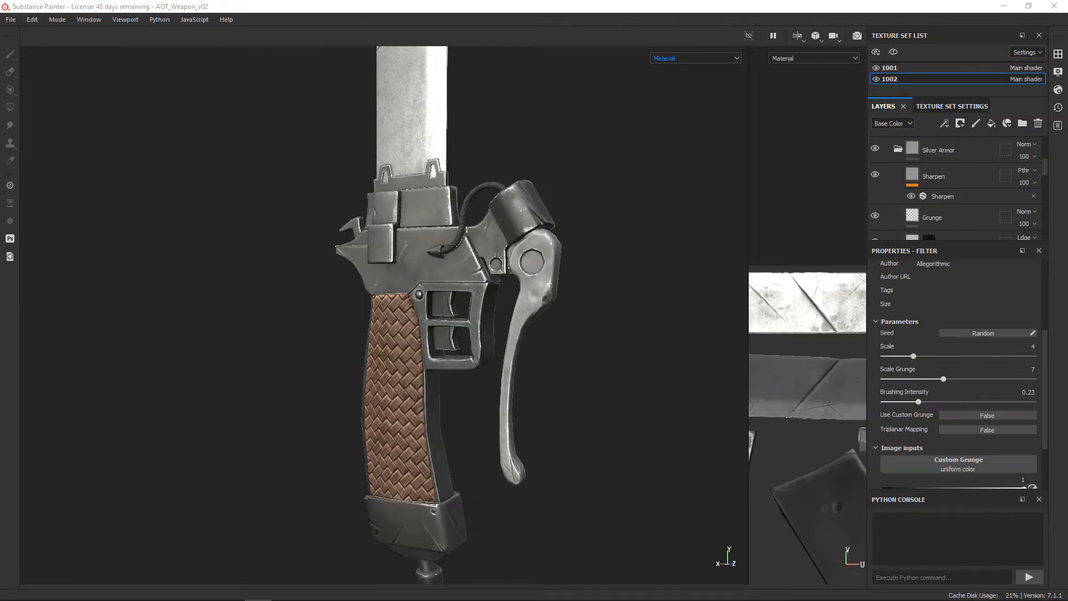
Hide texture set 1001, frame the lower blade and enlarge the layer list of texture set 1002
{"action": "middle_click_drag", "start_coordinate": [528, 184], "coordinate": [462, 295], "text": "alt"}
{"action": "right_click_drag", "start_coordinate": [462, 295], "coordinate": [466, 312], "text": "alt"}
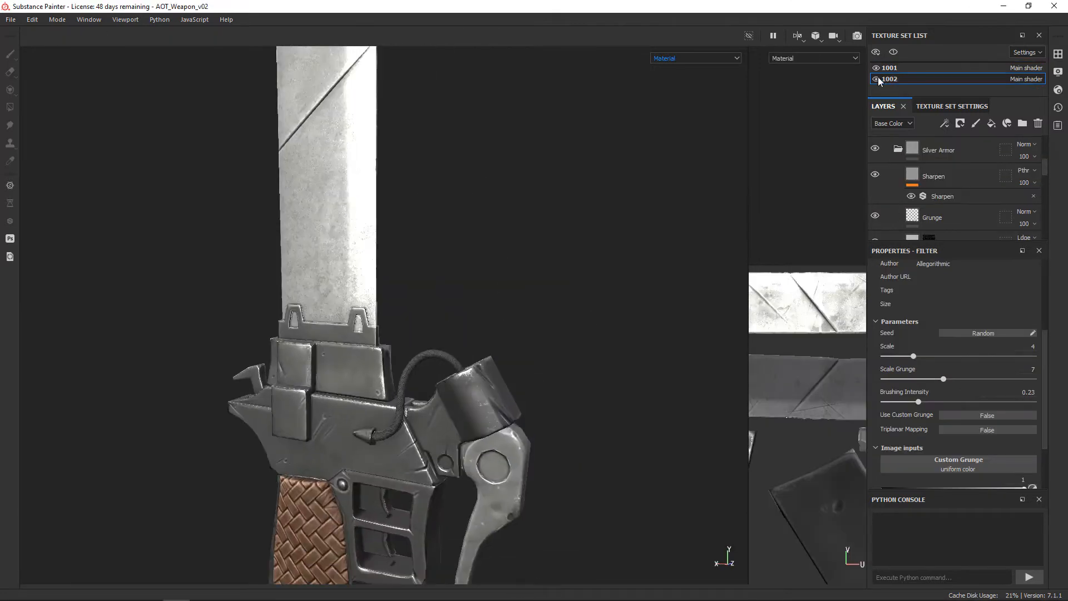
{"action": "middle_click_drag", "start_coordinate": [466, 312], "coordinate": [492, 459], "text": "alt"}
{"action": "right_click_drag", "start_coordinate": [493, 459], "coordinate": [495, 482], "text": "alt"}
{"action": "middle_click_drag", "start_coordinate": [495, 482], "coordinate": [490, 436], "text": "alt"}
{"action": "left_click_drag", "start_coordinate": [968, 242], "coordinate": [969, 380]}
Set the Base layer's opacity to 38 and hide the Grunge, Edges, Surface Details, AO Dirt and Color Variation layers
{"action": "scroll", "coordinate": [979, 271], "scroll_direction": "down", "scroll_amount": 3}
{"action": "left_click", "coordinate": [962, 287]}
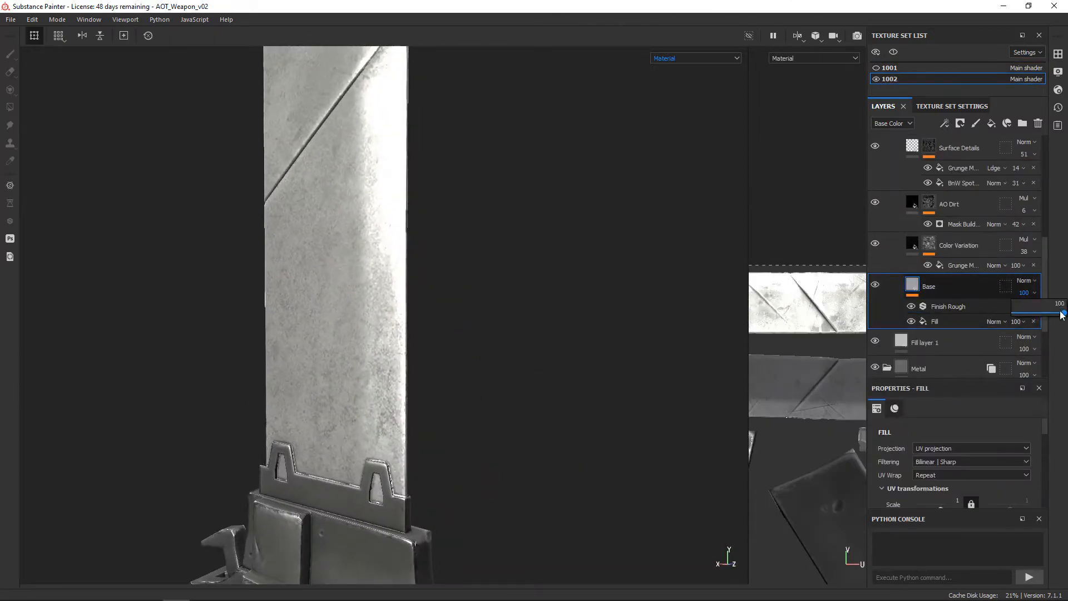
{"action": "scroll", "coordinate": [974, 226], "scroll_direction": "up", "scroll_amount": 3}
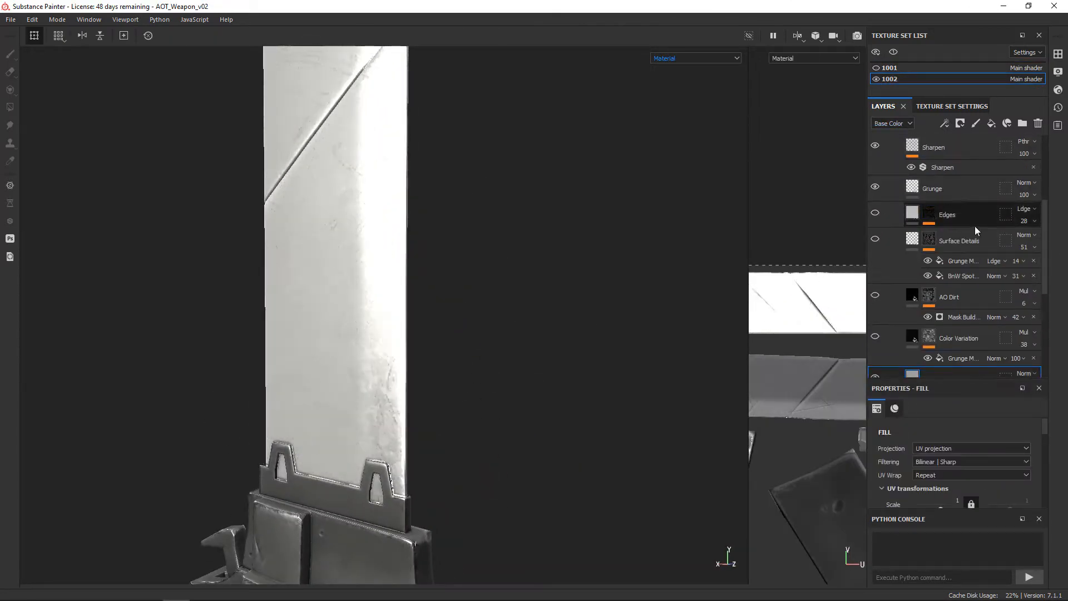
{"action": "scroll", "coordinate": [974, 226], "scroll_direction": "up", "scroll_amount": 2}
{"action": "left_click_drag", "start_coordinate": [695, 356], "coordinate": [632, 376], "text": "alt"}
{"action": "right_click_drag", "start_coordinate": [632, 377], "coordinate": [536, 292], "text": "alt"}
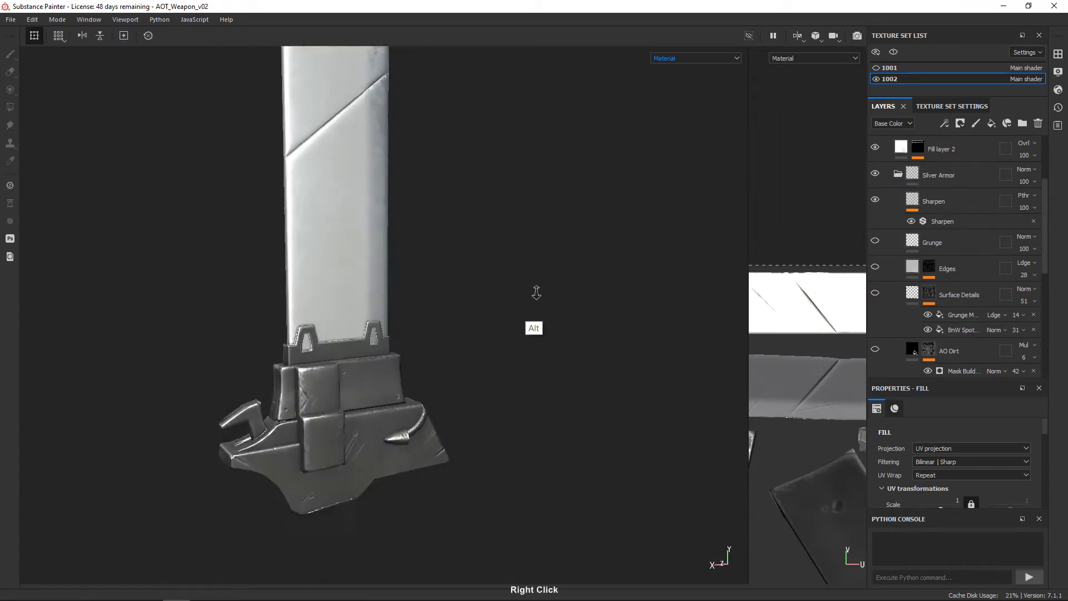
{"action": "middle_click_drag", "start_coordinate": [537, 292], "coordinate": [570, 409], "text": "alt"}
Set the Base layer's Finish Rough filter to Scale 3, Scale Grunge 3 and Brushing Intensity 0.19
{"action": "left_click_drag", "start_coordinate": [1046, 259], "coordinate": [1046, 324]}
{"action": "left_click", "coordinate": [946, 286]}
{"action": "scroll", "coordinate": [965, 451], "scroll_direction": "down", "scroll_amount": 4}
{"action": "left_click_drag", "start_coordinate": [965, 378], "coordinate": [966, 296]}
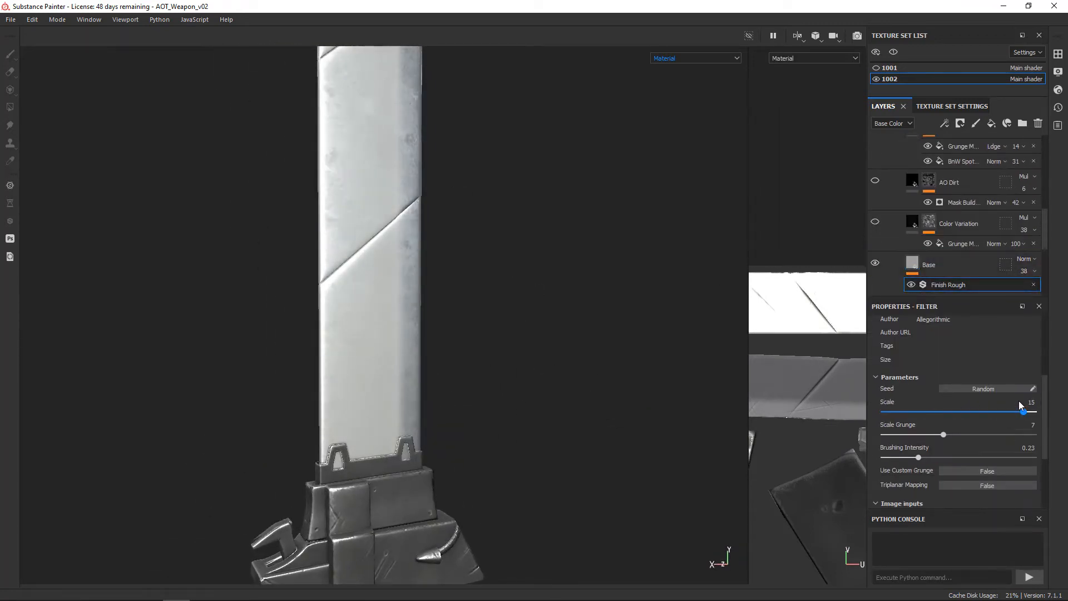
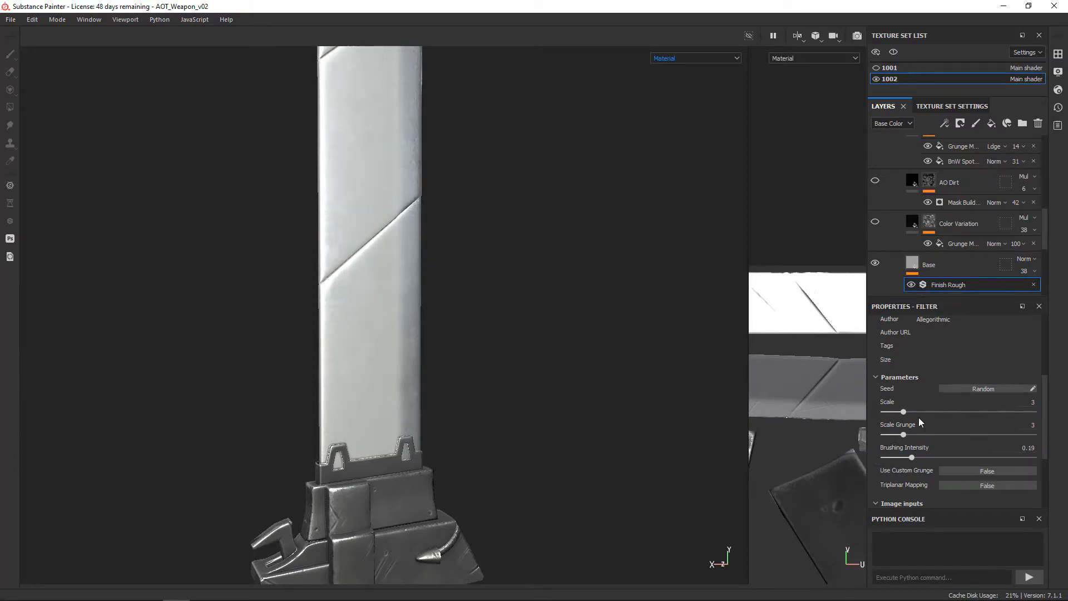
{"action": "scroll", "coordinate": [919, 417], "scroll_direction": "down", "scroll_amount": 2}
{"action": "left_click_drag", "start_coordinate": [902, 383], "coordinate": [933, 387]}
{"action": "scroll", "coordinate": [940, 436], "scroll_direction": "down", "scroll_amount": 2}
{"action": "left_click_drag", "start_coordinate": [1045, 448], "coordinate": [1039, 306]}
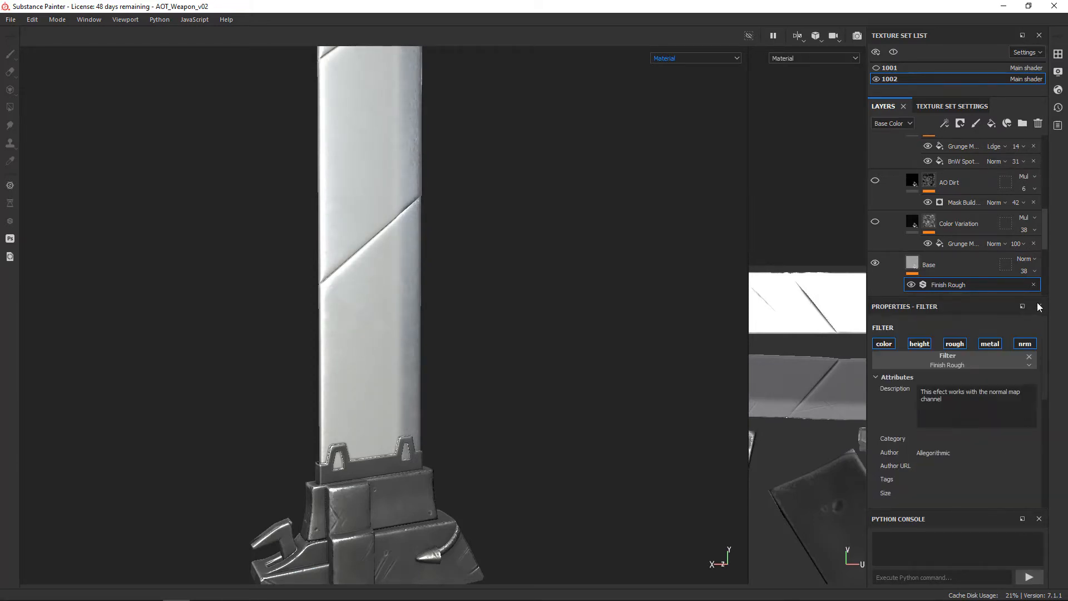
Compare the blade with Fill layer 1 hidden and shown, and darken that layer's base color
{"action": "left_click", "coordinate": [992, 294]}
{"action": "scroll", "coordinate": [993, 296], "scroll_direction": "down", "scroll_amount": 2}
{"action": "left_click", "coordinate": [875, 245]}
{"action": "left_click", "coordinate": [876, 245]}
{"action": "left_click", "coordinate": [940, 248]}
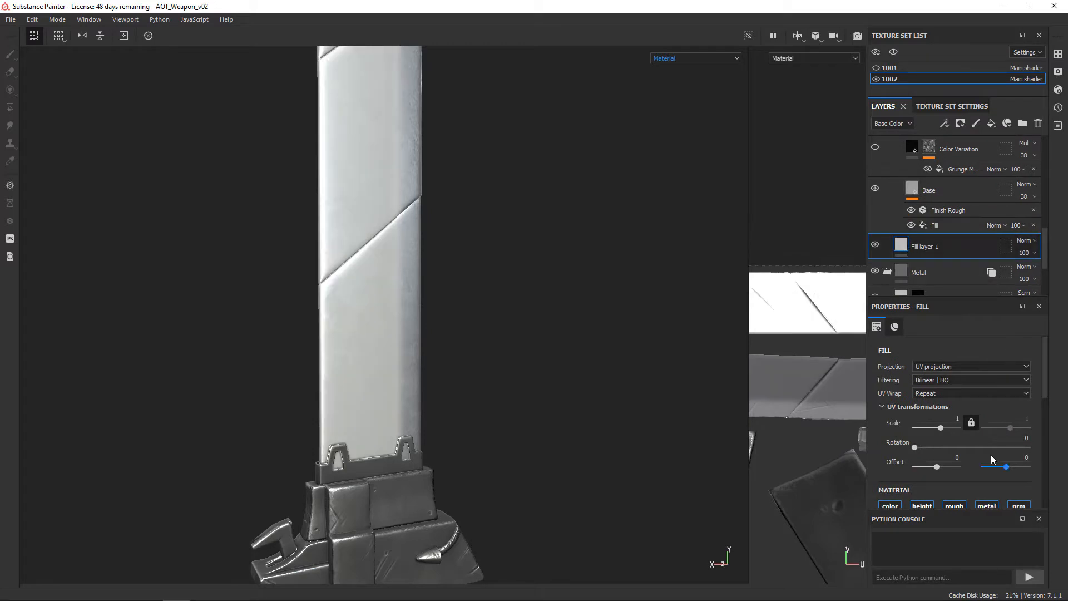
{"action": "scroll", "coordinate": [991, 456], "scroll_direction": "down", "scroll_amount": 3}
{"action": "left_click", "coordinate": [977, 412]}
{"action": "left_click_drag", "start_coordinate": [926, 466], "coordinate": [909, 482]}
{"action": "scroll", "coordinate": [956, 233], "scroll_direction": "up", "scroll_amount": 3}
Show the Color Variation layer at opacity 13, with its grunge mask at scale 0.95 and rotation 87.33
{"action": "left_click", "coordinate": [962, 272]}
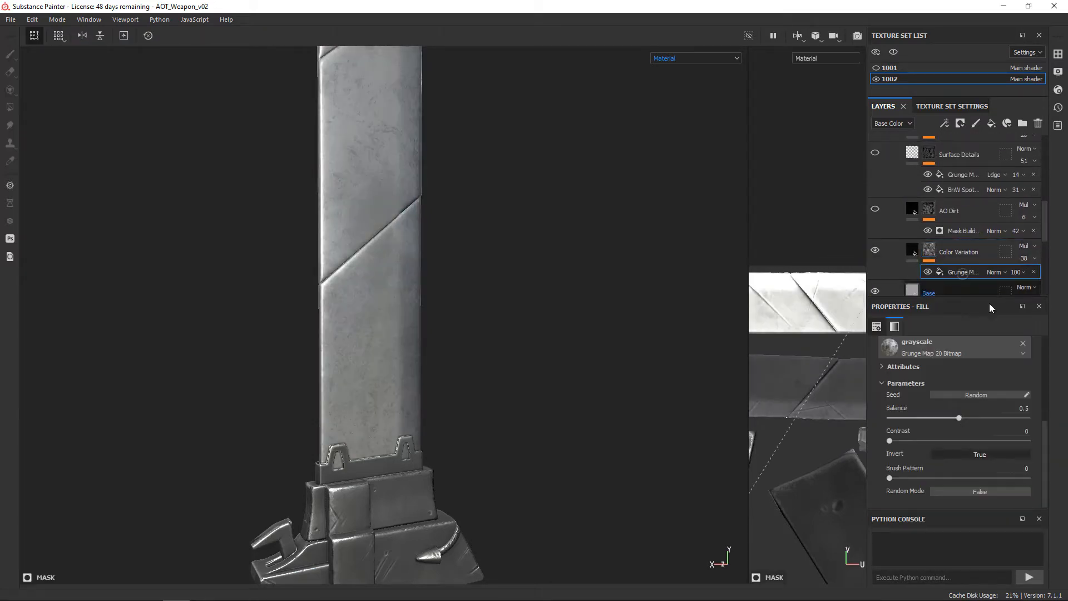
{"action": "scroll", "coordinate": [1022, 415], "scroll_direction": "up", "scroll_amount": 3}
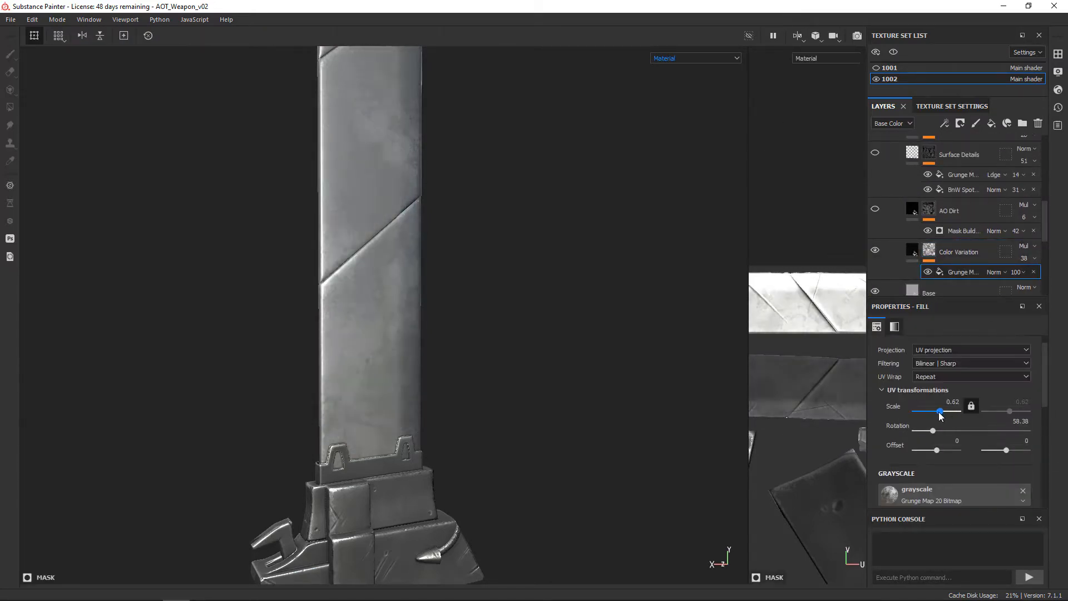
{"action": "left_click", "coordinate": [1033, 258]}
{"action": "left_click_drag", "start_coordinate": [1034, 271], "coordinate": [1021, 279]}
Show the AO Dirt layer, set its opacity to 17 and its Mask Builder effect's opacity to 51
{"action": "left_click", "coordinate": [875, 209]}
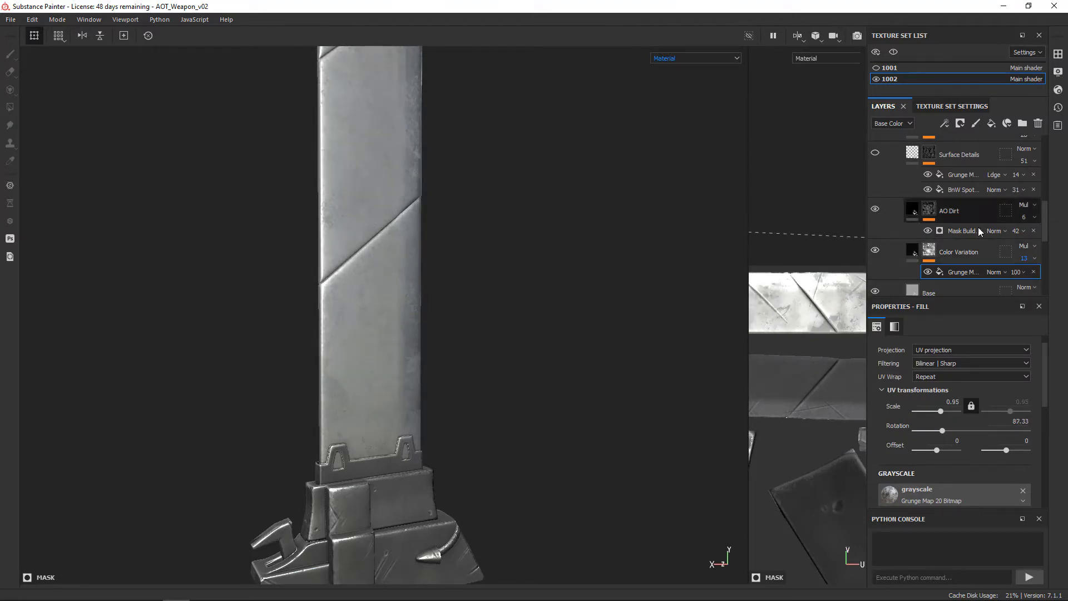
{"action": "left_click", "coordinate": [973, 230]}
{"action": "left_click_drag", "start_coordinate": [993, 415], "coordinate": [1008, 417]}
{"action": "left_click", "coordinate": [1035, 216]}
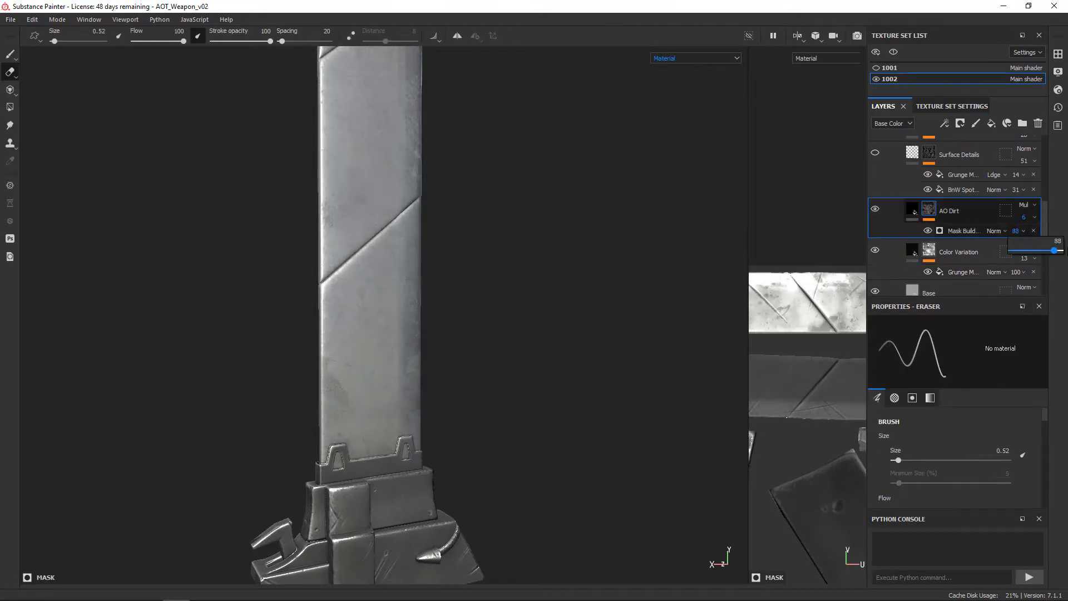
{"action": "left_click_drag", "start_coordinate": [1017, 237], "coordinate": [1023, 237]}
{"action": "left_click", "coordinate": [1024, 231]}
{"action": "left_click_drag", "start_coordinate": [1061, 251], "coordinate": [1036, 251]}
{"action": "middle_click_drag", "start_coordinate": [473, 385], "coordinate": [481, 443], "text": "alt"}
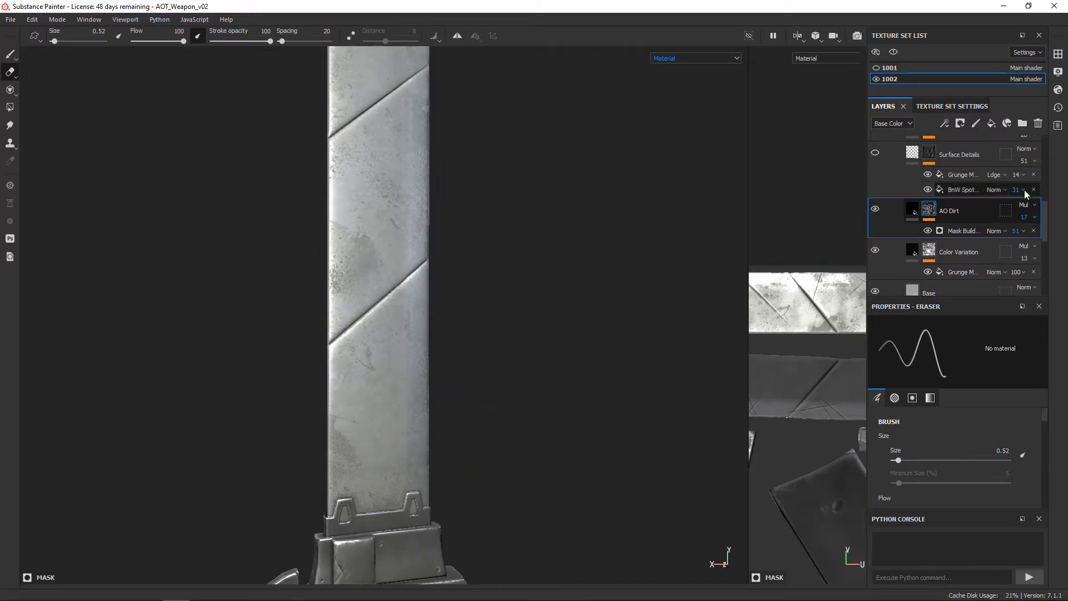
Lower the AO Dirt layer's opacity to 5 and the Color Variation layer's opacity to 1
{"action": "left_click_drag", "start_coordinate": [1022, 242], "coordinate": [1016, 241]}
{"action": "left_click", "coordinate": [1033, 258]}
{"action": "mouse_move", "coordinate": [1031, 278]}
{"action": "left_mouse_down"}
{"action": "mouse_move", "coordinate": [1044, 278]}
{"action": "mouse_move", "coordinate": [1015, 278]}
{"action": "left_mouse_up"}
{"action": "scroll", "coordinate": [1001, 271], "scroll_direction": "down", "scroll_amount": 2}
{"action": "scroll", "coordinate": [994, 268], "scroll_direction": "up", "scroll_amount": 1}
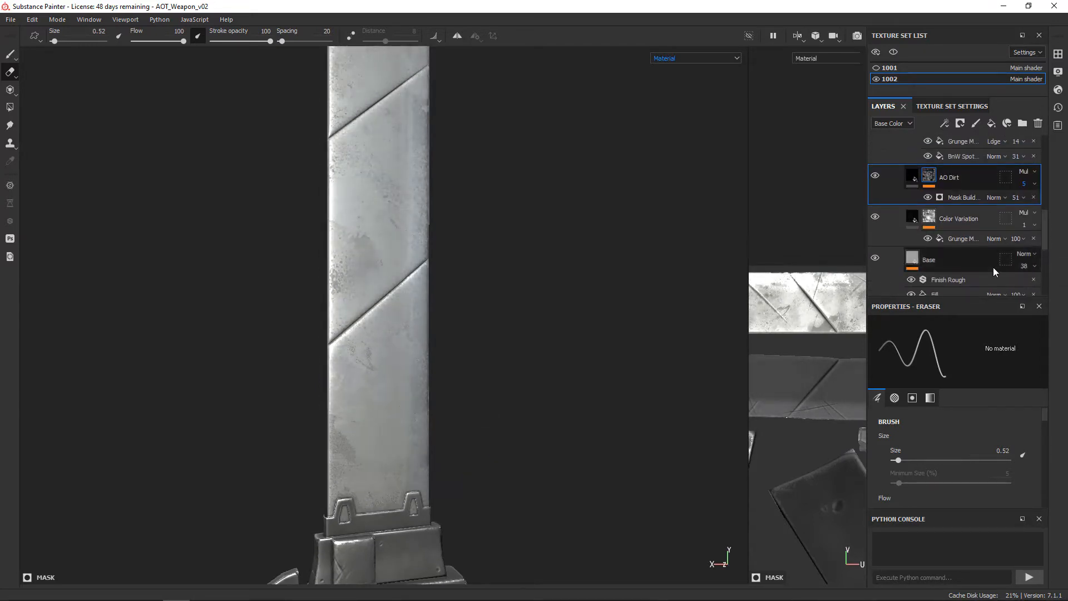
Show the Surface Details layer at opacity 15 and the Edges layer at opacity 41
{"action": "left_click", "coordinate": [991, 280]}
{"action": "scroll", "coordinate": [1039, 216], "scroll_direction": "up", "scroll_amount": 3}
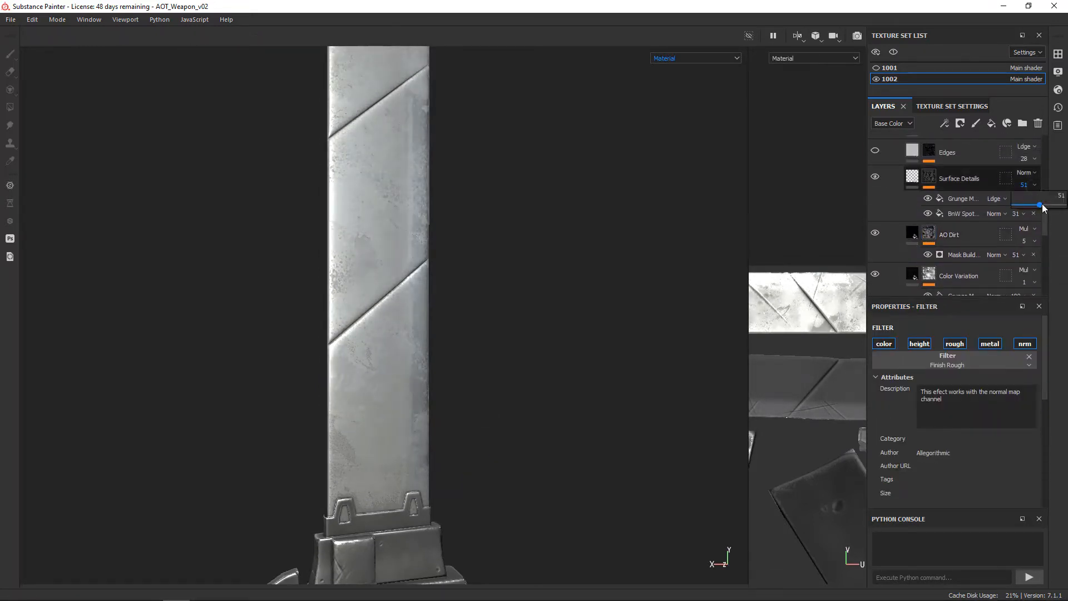
{"action": "left_click_drag", "start_coordinate": [1064, 179], "coordinate": [1034, 179]}
{"action": "scroll", "coordinate": [990, 189], "scroll_direction": "up", "scroll_amount": 3}
{"action": "left_click", "coordinate": [878, 204]}
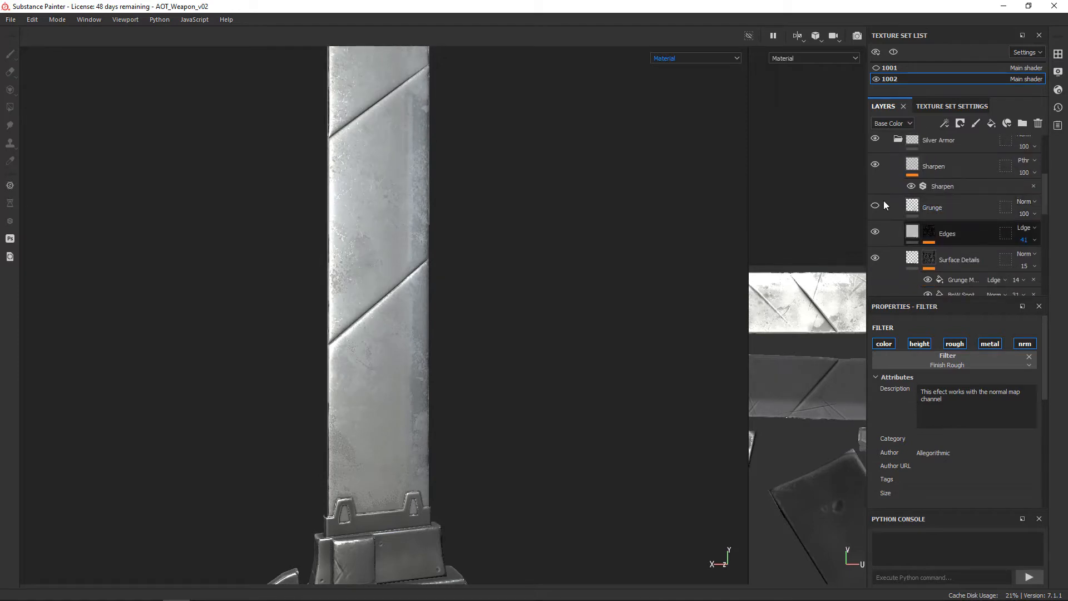
Show the Grunge layer, set its opacity to 48 and check the whole blade from several angles
{"action": "left_click", "coordinate": [877, 204]}
{"action": "left_click", "coordinate": [1033, 214]}
{"action": "left_click_drag", "start_coordinate": [1042, 234], "coordinate": [1038, 234]}
{"action": "right_click_drag", "start_coordinate": [528, 72], "coordinate": [539, 412], "text": "alt"}
{"action": "left_click_drag", "start_coordinate": [540, 412], "coordinate": [484, 422], "text": "alt"}
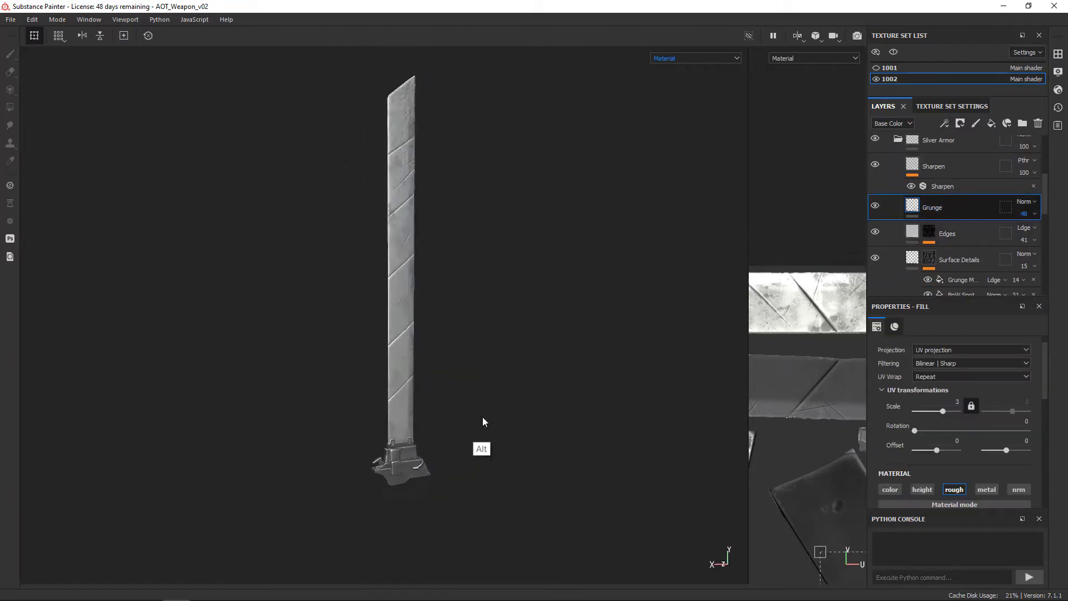
{"action": "right_click_drag", "start_coordinate": [484, 422], "coordinate": [279, 406], "text": "alt"}
{"action": "left_click_drag", "start_coordinate": [279, 406], "coordinate": [679, 360], "text": "alt"}
Set Fill layer 2's blur intensity to 0.83 and change the layer's blend mode to Passthrough
{"action": "scroll", "coordinate": [1001, 195], "scroll_direction": "up", "scroll_amount": 3}
{"action": "left_click", "coordinate": [1034, 175]}
{"action": "scroll", "coordinate": [565, 346], "scroll_direction": "up", "scroll_amount": 5}
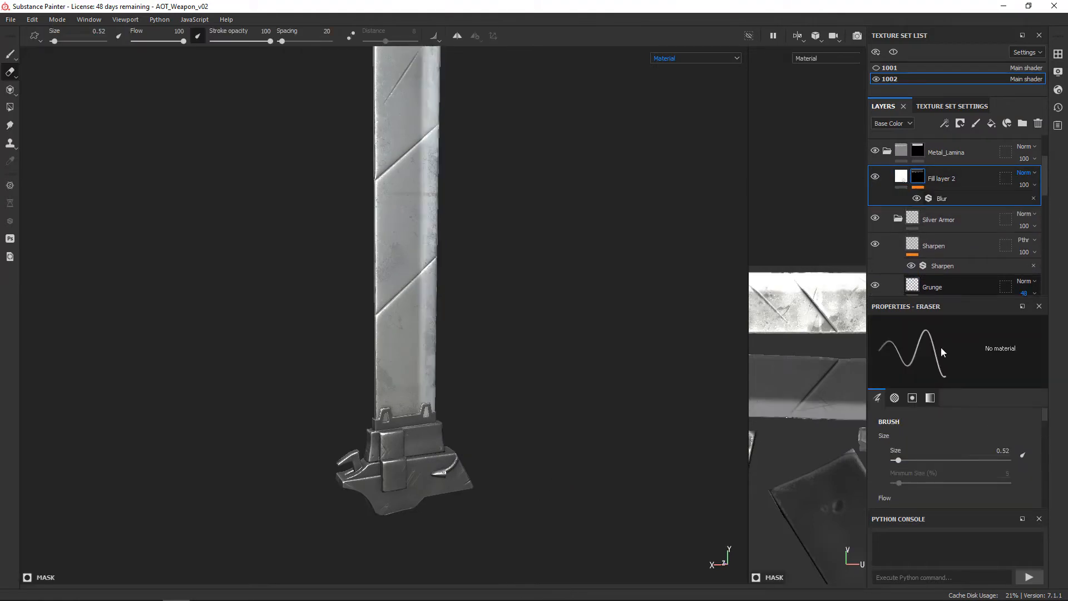
{"action": "left_click", "coordinate": [942, 198]}
{"action": "scroll", "coordinate": [941, 389], "scroll_direction": "down", "scroll_amount": 2}
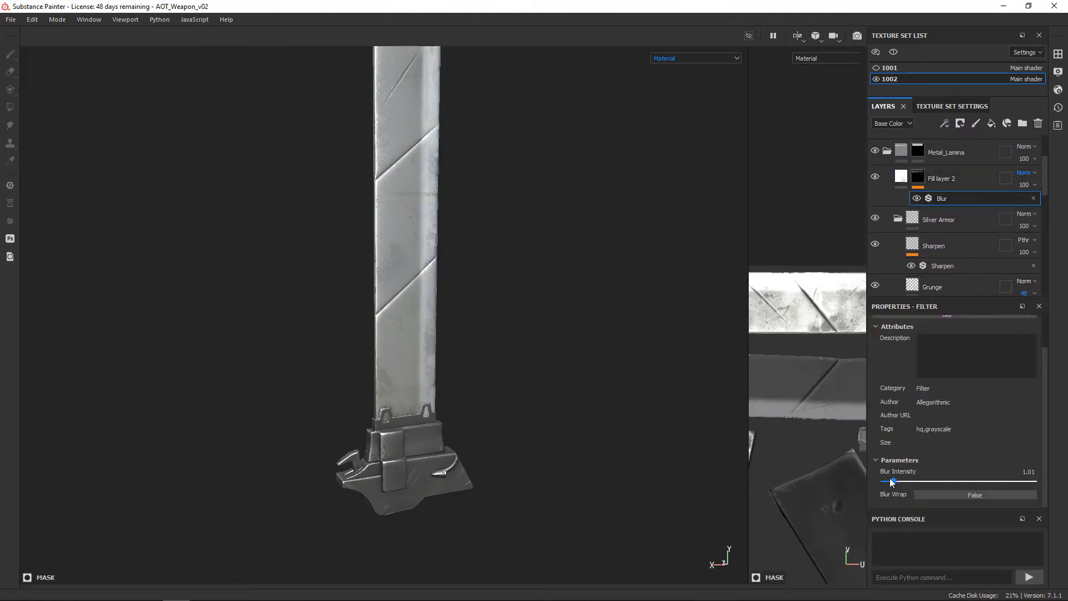
{"action": "left_click", "coordinate": [1026, 173]}
{"action": "left_click", "coordinate": [1026, 187]}
Change Fill layer 2's base color to a mid grey and view more of the blade
{"action": "left_click", "coordinate": [900, 176]}
{"action": "left_click_drag", "start_coordinate": [1044, 399], "coordinate": [1042, 440]}
{"action": "left_click", "coordinate": [958, 487]}
{"action": "left_click_drag", "start_coordinate": [959, 421], "coordinate": [915, 412]}
{"action": "scroll", "coordinate": [537, 259], "scroll_direction": "down", "scroll_amount": 4}
{"action": "middle_click_drag", "start_coordinate": [538, 258], "coordinate": [584, 353], "text": "alt"}
{"action": "left_click_drag", "start_coordinate": [584, 354], "coordinate": [546, 372], "text": "alt"}
Collapse the Silver Armor group, set its blend mode to Passthrough and reduce its opacity to 7
{"action": "scroll", "coordinate": [546, 372], "scroll_direction": "up", "scroll_amount": 2}
{"action": "left_click", "coordinate": [1035, 212]}
{"action": "left_click", "coordinate": [1039, 222]}
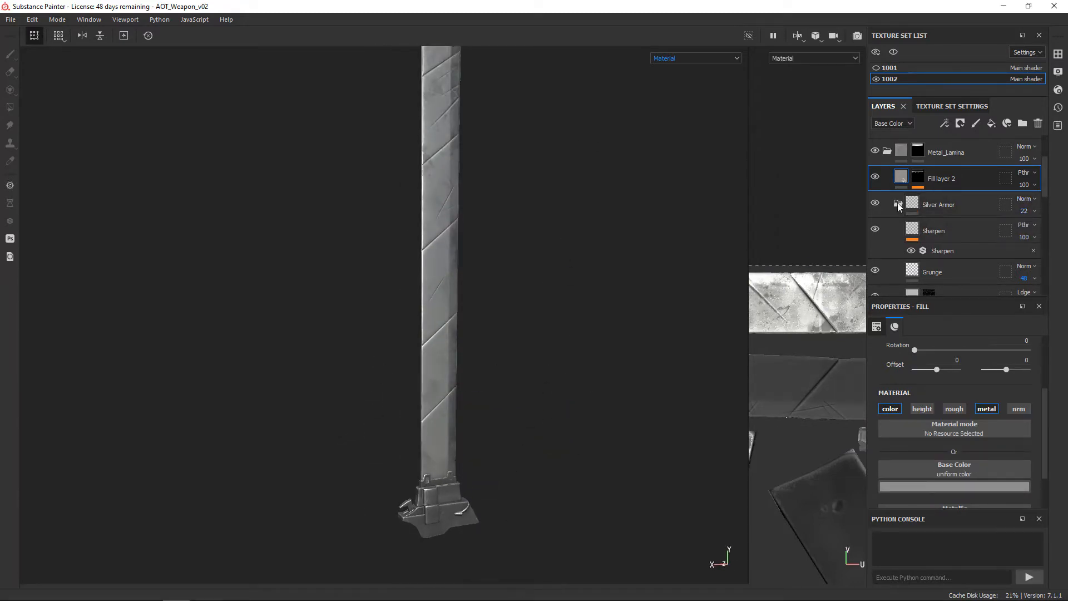
{"action": "left_click", "coordinate": [899, 205]}
{"action": "left_click", "coordinate": [1027, 199]}
{"action": "left_click", "coordinate": [1029, 214]}
{"action": "left_click", "coordinate": [1034, 212]}
{"action": "left_click_drag", "start_coordinate": [1034, 229], "coordinate": [1028, 232]}
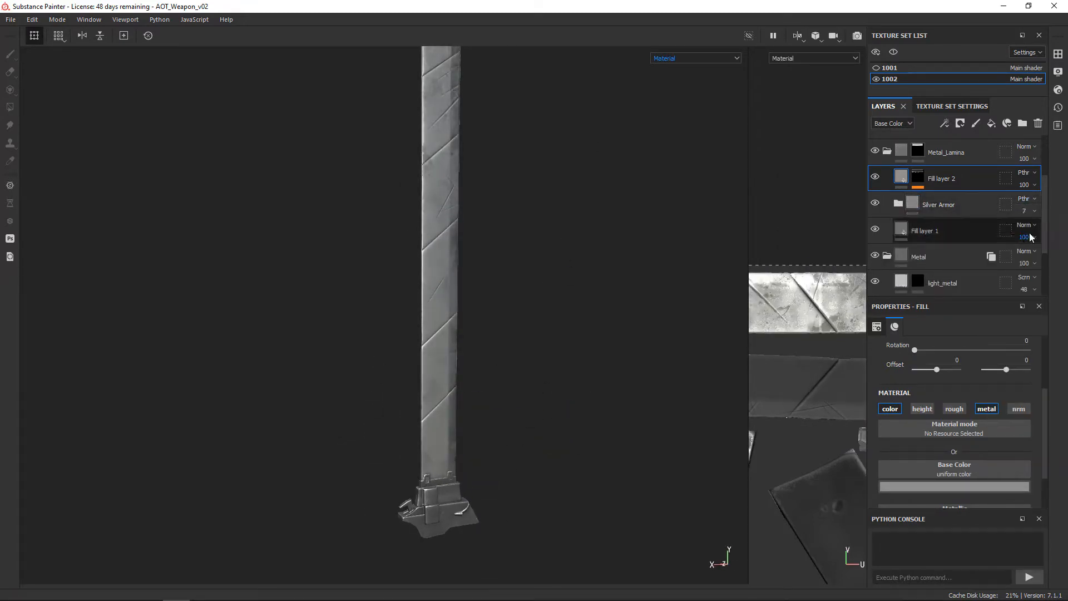
Compare the blade with a layer hidden and shown, and examine its individual channels, ending on Base Color
{"action": "left_click", "coordinate": [887, 152]}
{"action": "left_click", "coordinate": [888, 177]}
{"action": "left_click", "coordinate": [876, 224]}
{"action": "left_click", "coordinate": [875, 224]}
{"action": "mouse_move", "coordinate": [518, 444]}
{"action": "left_mouse_down", "text": "alt"}
{"action": "mouse_move", "coordinate": [540, 449]}
{"action": "mouse_move", "coordinate": [508, 405]}
{"action": "mouse_move", "coordinate": [530, 448]}
{"action": "left_mouse_up", "text": "alt"}
{"action": "key", "text": "c"}
{"action": "key", "text": "c"}
{"action": "key", "text": "c"}
{"action": "key", "text": "c"}
{"action": "middle_click_drag", "start_coordinate": [530, 448], "coordinate": [558, 475], "text": "alt"}
{"action": "key", "text": "c"}
{"action": "key", "text": "c"}
{"action": "left_click_drag", "start_coordinate": [558, 476], "coordinate": [610, 359], "text": "alt"}
{"action": "key", "text": "c"}
Add a fill layer at the top of the Metal_Lamina group and set Fill layer 2's blend mode to Normal
{"action": "left_click", "coordinate": [947, 222]}
{"action": "scroll", "coordinate": [923, 206], "scroll_direction": "up", "scroll_amount": 1}
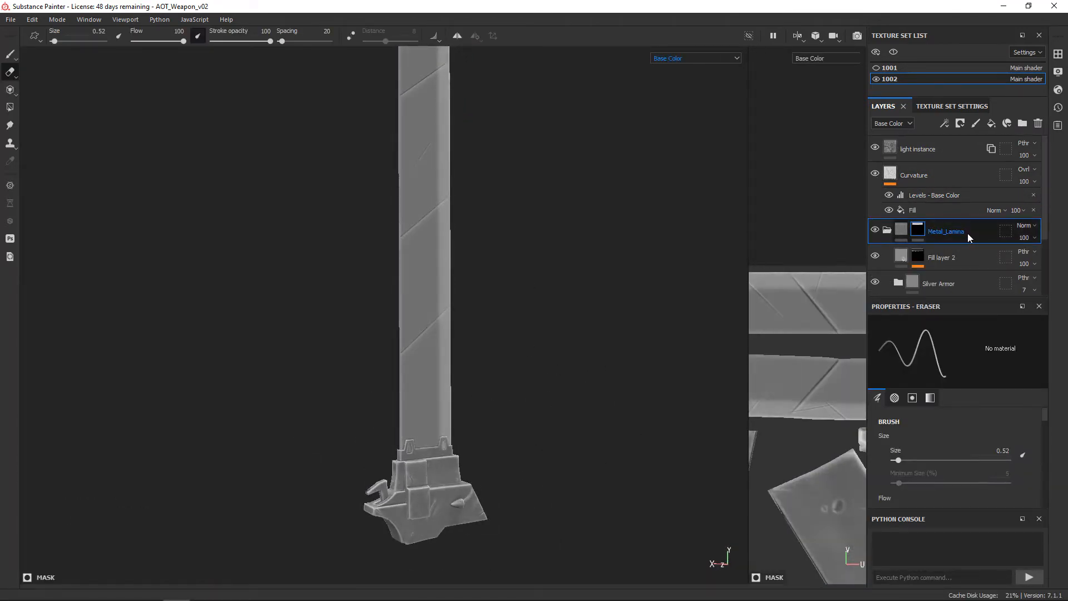
{"action": "left_click", "coordinate": [994, 123]}
{"action": "left_click", "coordinate": [941, 283]}
{"action": "left_click_drag", "start_coordinate": [1044, 212], "coordinate": [1044, 238]}
{"action": "left_click", "coordinate": [1025, 229]}
{"action": "left_click", "coordinate": [1009, 230]}
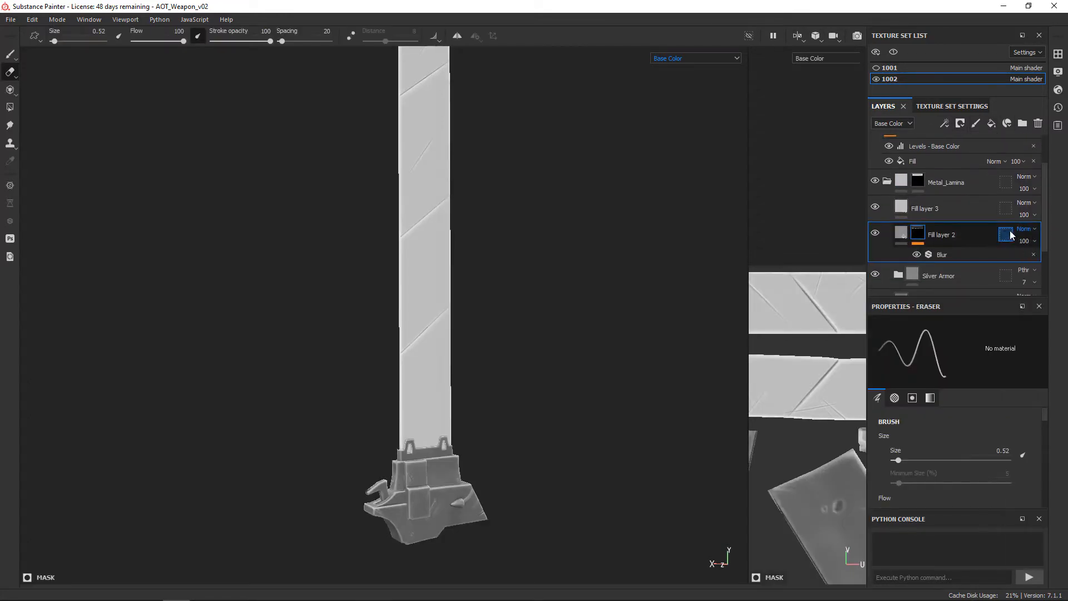
Give Fill layer 3 a black mask and restrict its material to the color channel
{"action": "left_click", "coordinate": [946, 209]}
{"action": "left_click", "coordinate": [960, 123]}
{"action": "left_click", "coordinate": [967, 151]}
{"action": "left_click", "coordinate": [901, 206]}
{"action": "left_click", "coordinate": [922, 408]}
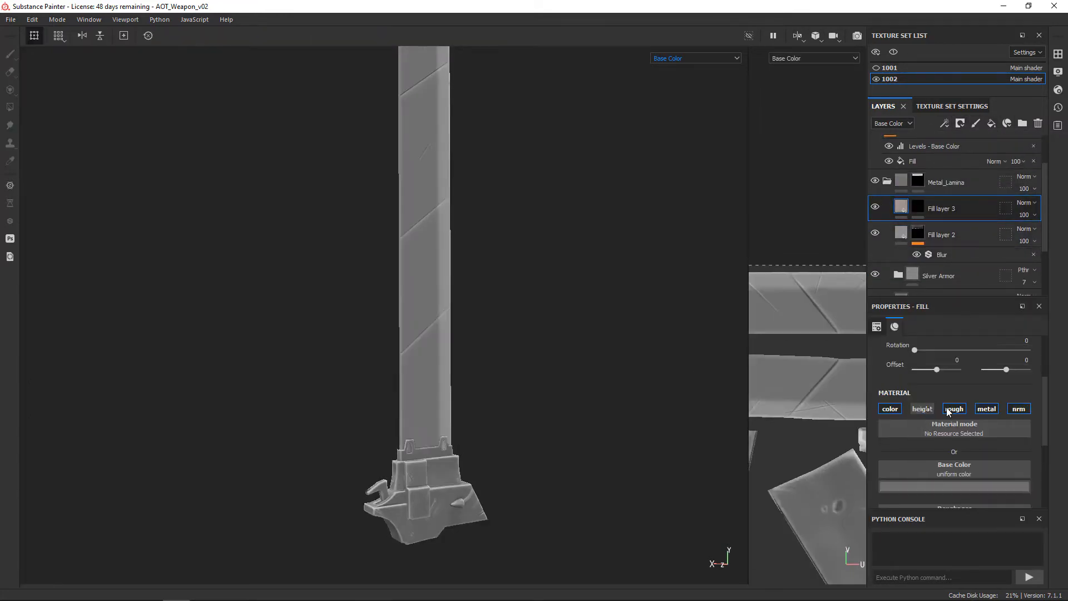
{"action": "left_click", "coordinate": [953, 409]}
{"action": "left_click", "coordinate": [985, 408]}
Add a Paint effect to Fill layer 3's mask and make the layer's base color a darker grey
{"action": "left_click", "coordinate": [917, 207]}
{"action": "right_click", "coordinate": [946, 212]}
{"action": "left_click", "coordinate": [923, 401]}
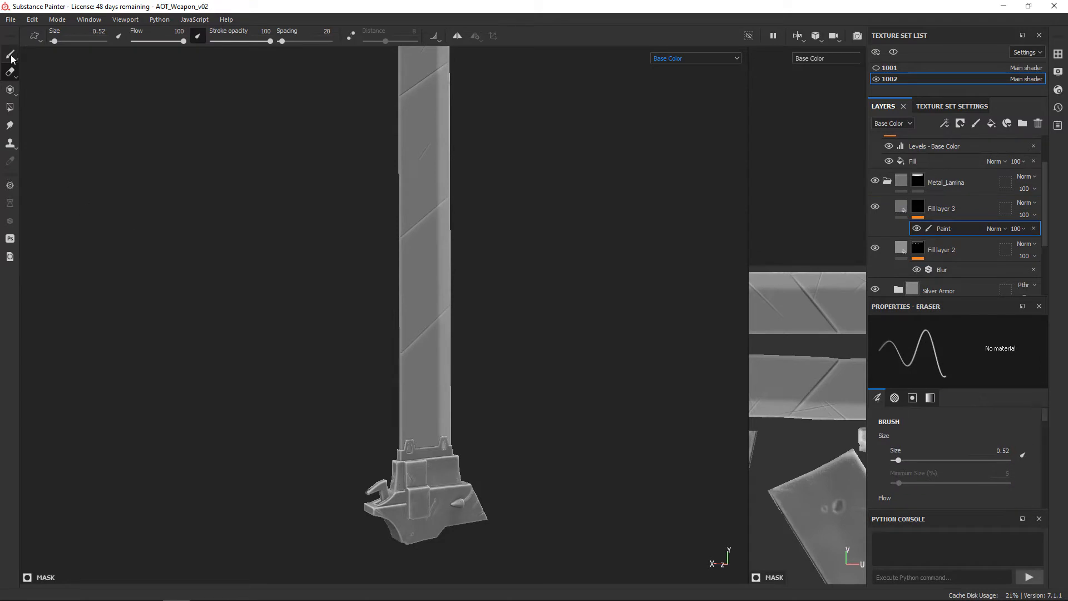
{"action": "left_click", "coordinate": [901, 207]}
{"action": "left_click", "coordinate": [941, 470]}
{"action": "left_click_drag", "start_coordinate": [915, 399], "coordinate": [915, 419]}
Paint dark shading on the blade just above the guard and soften it with an eraser of size 2.32
{"action": "right_click_drag", "start_coordinate": [445, 356], "coordinate": [534, 356], "text": "alt"}
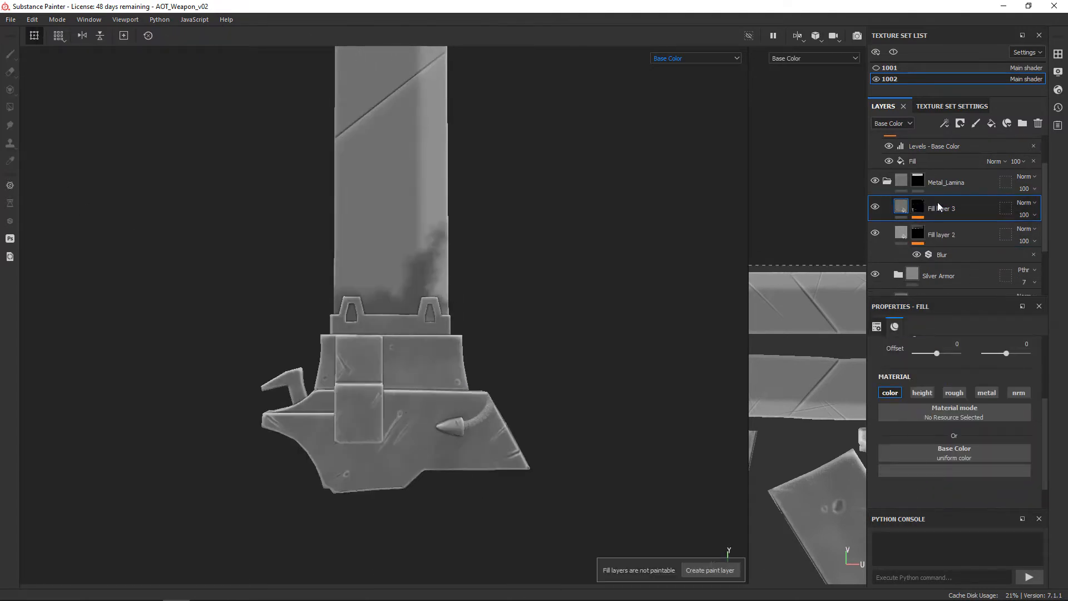
{"action": "left_click", "coordinate": [918, 207]}
{"action": "mouse_move", "coordinate": [501, 356]}
{"action": "left_mouse_down", "text": "alt"}
{"action": "mouse_move", "coordinate": [673, 353]}
{"action": "mouse_move", "coordinate": [629, 327]}
{"action": "mouse_move", "coordinate": [473, 320]}
{"action": "left_mouse_up", "text": "alt"}
{"action": "left_click_drag", "start_coordinate": [212, 278], "coordinate": [261, 245]}
{"action": "key", "text": "2"}
{"action": "right_click_drag", "start_coordinate": [245, 245], "coordinate": [261, 245], "text": "ctrl"}
{"action": "left_click_drag", "start_coordinate": [183, 167], "coordinate": [143, 162], "text": "alt"}
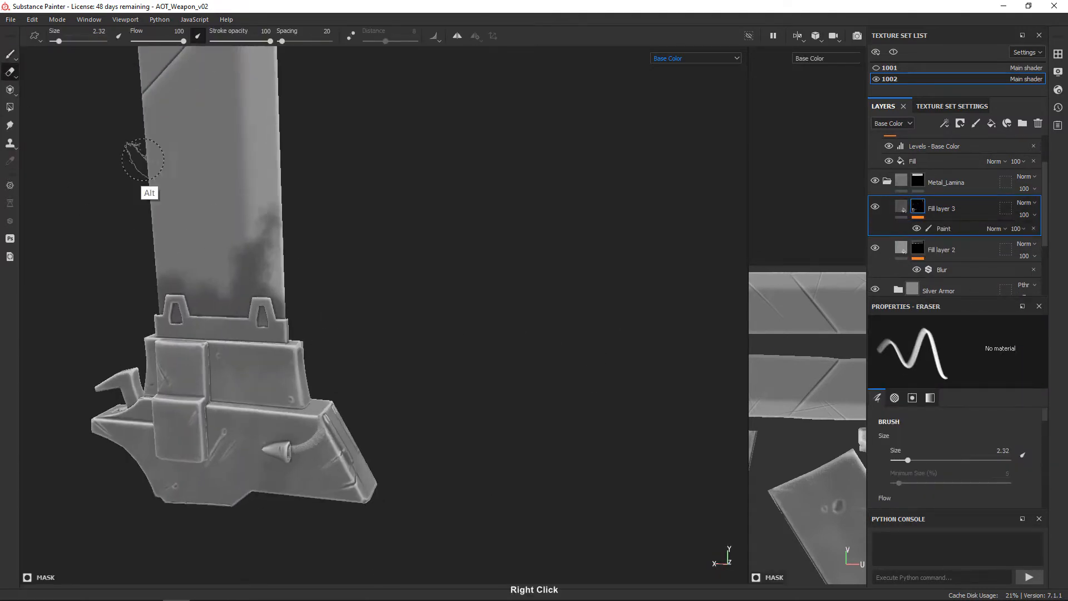
{"action": "right_click_drag", "start_coordinate": [144, 161], "coordinate": [178, 167], "text": "alt"}
Refine the shading on both sides of the blade's base with grayscale 0 and set the Paint effect to Multiply
{"action": "key", "text": "1"}
{"action": "left_click_drag", "start_coordinate": [389, 245], "coordinate": [424, 329], "text": "alt"}
{"action": "left_click_drag", "start_coordinate": [1045, 415], "coordinate": [1044, 498]}
{"action": "left_click_drag", "start_coordinate": [1016, 483], "coordinate": [857, 475]}
{"action": "left_click_drag", "start_coordinate": [405, 259], "coordinate": [465, 232], "text": "alt"}
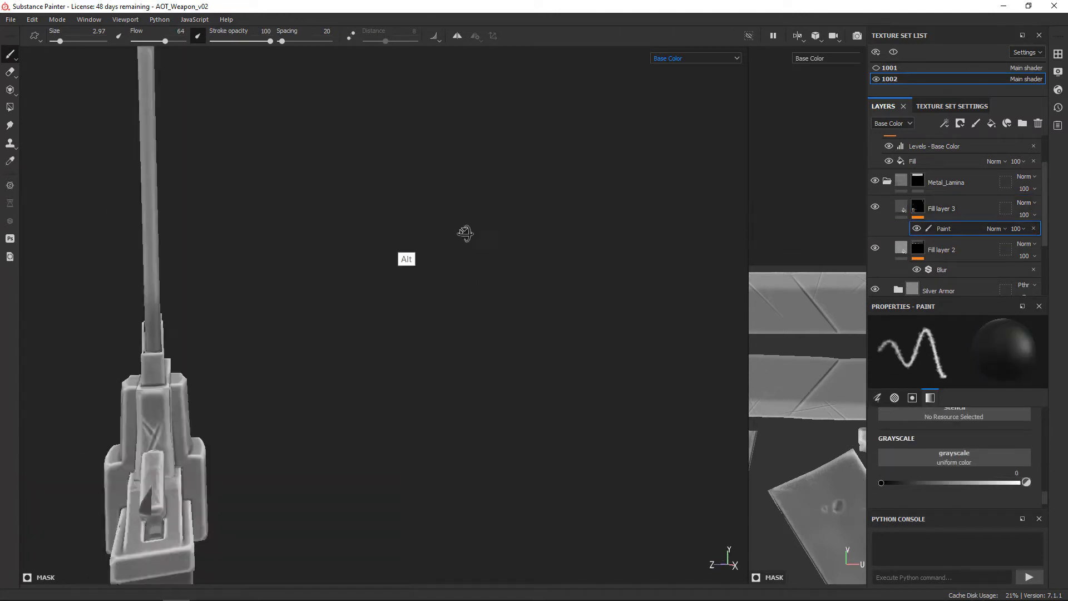
{"action": "left_click_drag", "start_coordinate": [313, 318], "coordinate": [423, 303], "text": "alt"}
{"action": "left_click", "coordinate": [1034, 229]}
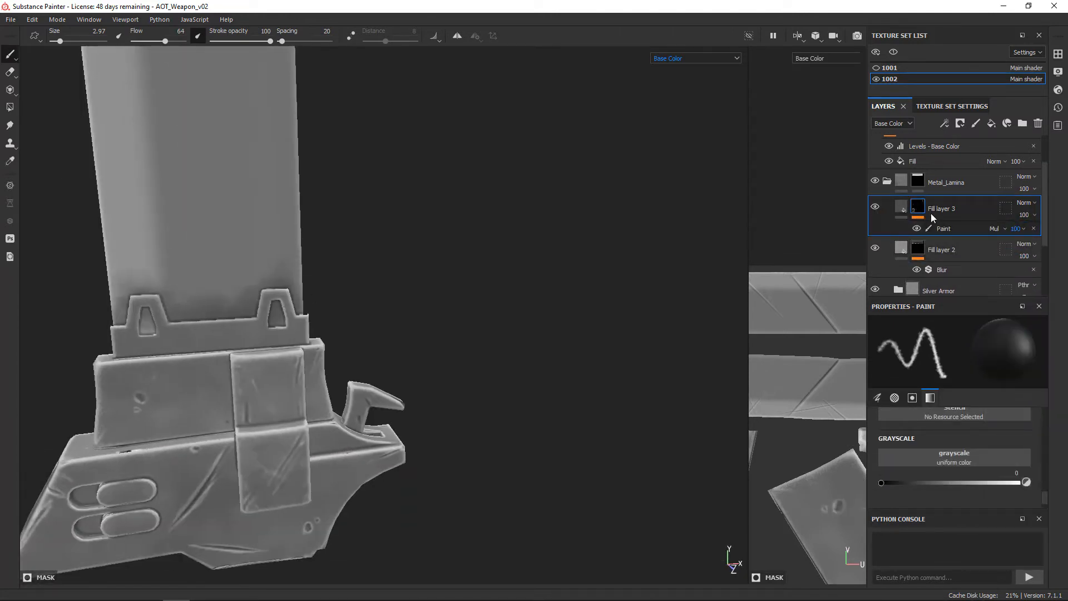
Set Fill layer 3's opacity to 59 and check the blade in the Material view
{"action": "left_click", "coordinate": [1042, 235]}
{"action": "right_click_drag", "start_coordinate": [423, 167], "coordinate": [348, 148], "text": "alt"}
{"action": "key", "text": "m"}
{"action": "left_click_drag", "start_coordinate": [356, 223], "coordinate": [562, 253], "text": "alt"}
{"action": "right_click_drag", "start_coordinate": [445, 244], "coordinate": [512, 251], "text": "alt"}
{"action": "scroll", "coordinate": [890, 167], "scroll_direction": "down", "scroll_amount": 2}
Try Fill layer 2 at opacity 0, undo it, and leave the Silver Armor group on Normal at opacity 100
{"action": "left_click", "coordinate": [1003, 217]}
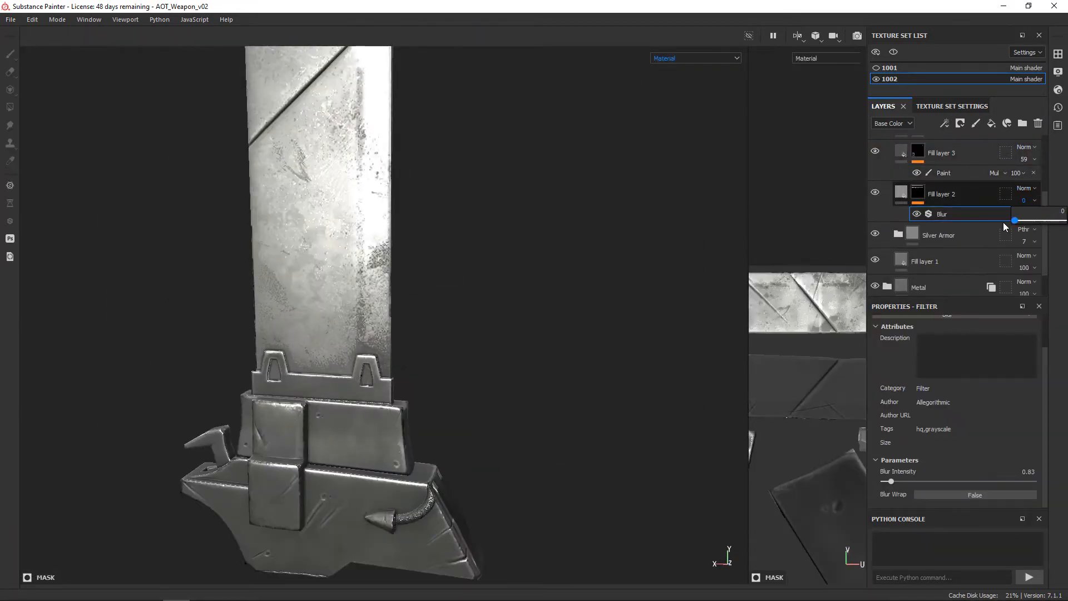
{"action": "left_click", "coordinate": [1029, 234]}
{"action": "key", "text": "ctrl+z"}
{"action": "key", "text": "ctrl+z"}
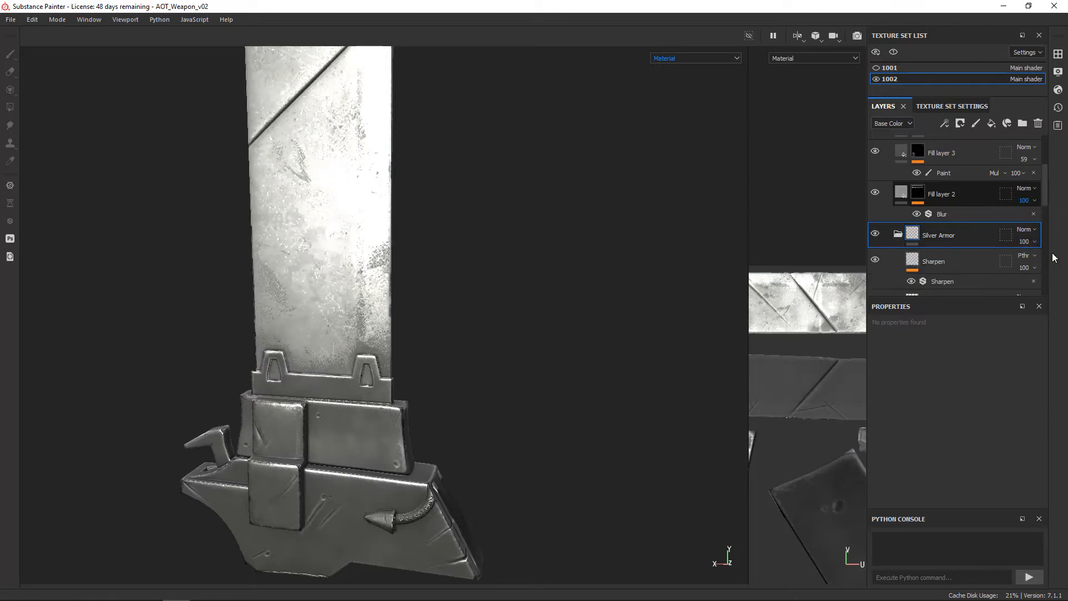
Hide Sharpen at opacity 0, set Grunge's opacity to 42, and set the enclosing Silver Armor group to Passthrough
{"action": "scroll", "coordinate": [1025, 198], "scroll_direction": "down", "scroll_amount": 2}
{"action": "left_click", "coordinate": [1034, 233]}
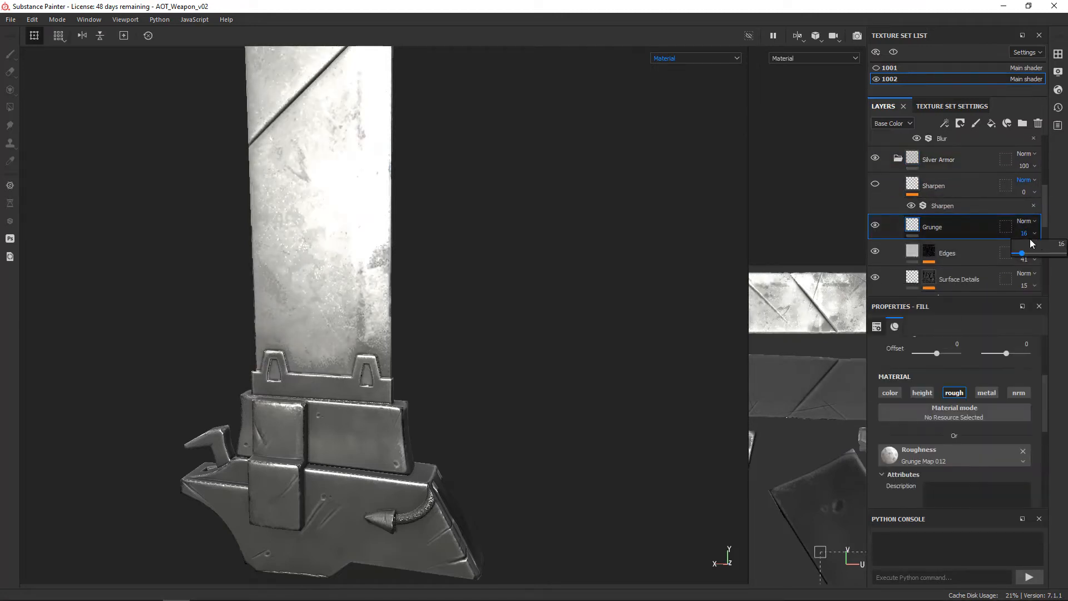
{"action": "left_click", "coordinate": [1026, 153]}
{"action": "left_click", "coordinate": [1026, 165]}
{"action": "scroll", "coordinate": [1042, 209], "scroll_direction": "up", "scroll_amount": 1}
{"action": "left_click", "coordinate": [897, 195]}
{"action": "scroll", "coordinate": [922, 186], "scroll_direction": "up", "scroll_amount": 2}
{"action": "scroll", "coordinate": [922, 190], "scroll_direction": "down", "scroll_amount": 1}
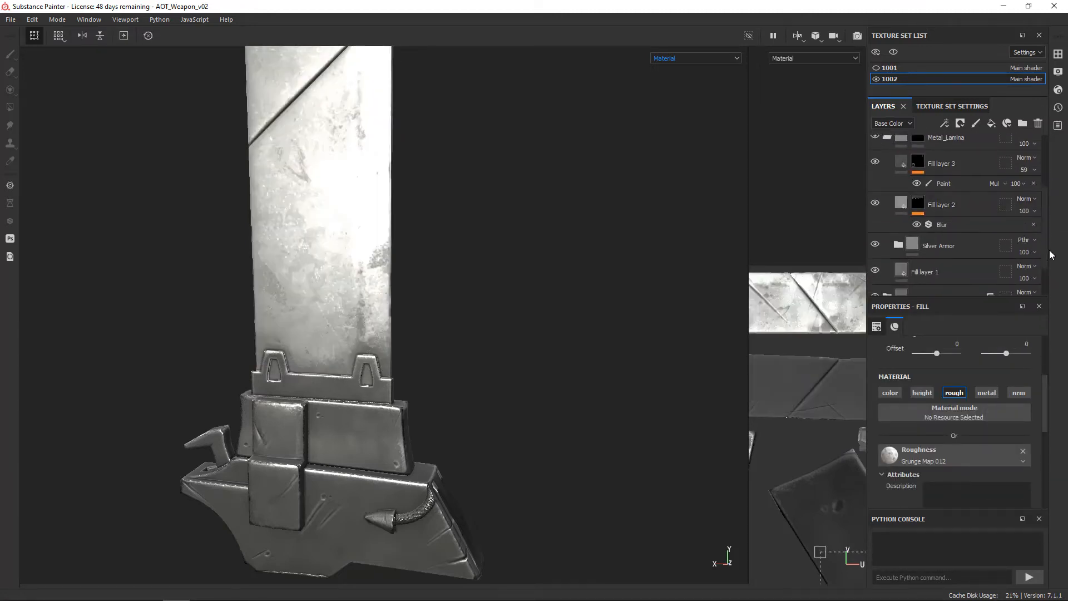
Raise Fill layer 3's opacity to 74
{"action": "scroll", "coordinate": [946, 195], "scroll_direction": "up", "scroll_amount": 1}
{"action": "left_click", "coordinate": [918, 178]}
{"action": "left_click", "coordinate": [1035, 186]}
{"action": "left_click_drag", "start_coordinate": [1058, 209], "coordinate": [1050, 234]}
{"action": "left_click", "coordinate": [1034, 212]}
Compare the blade with the Sharpen and Grunge layers hidden and shown, and hide the Edges layer
{"action": "scroll", "coordinate": [912, 217], "scroll_direction": "down", "scroll_amount": 2}
{"action": "left_click", "coordinate": [897, 213]}
{"action": "left_click", "coordinate": [876, 239]}
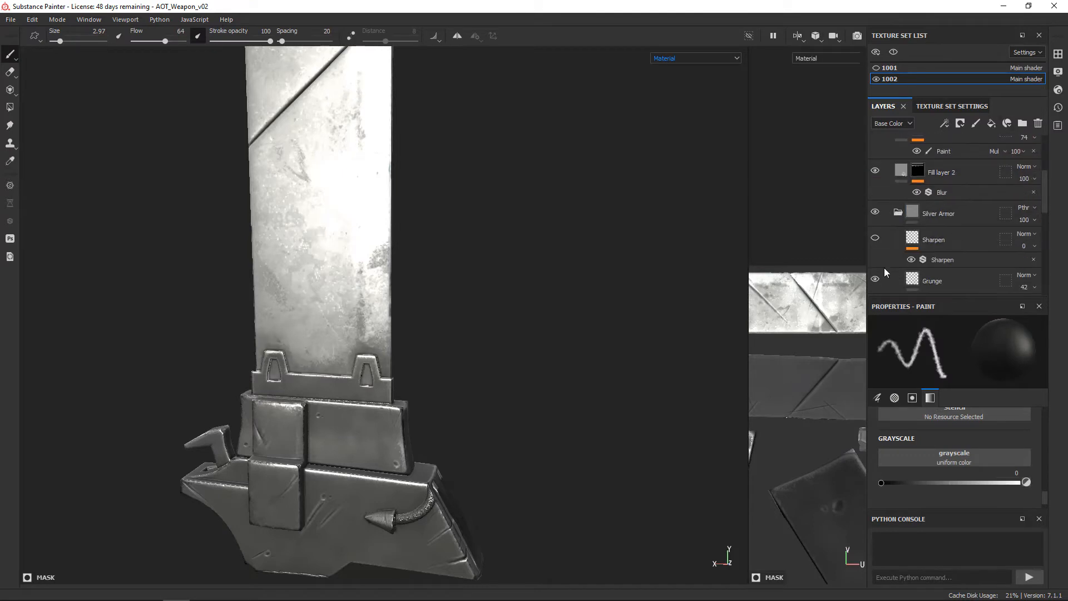
{"action": "left_click", "coordinate": [876, 279]}
{"action": "left_click", "coordinate": [877, 279]}
{"action": "scroll", "coordinate": [877, 267], "scroll_direction": "down", "scroll_amount": 3}
{"action": "left_click", "coordinate": [875, 188]}
{"action": "scroll", "coordinate": [876, 215], "scroll_direction": "down", "scroll_amount": 1}
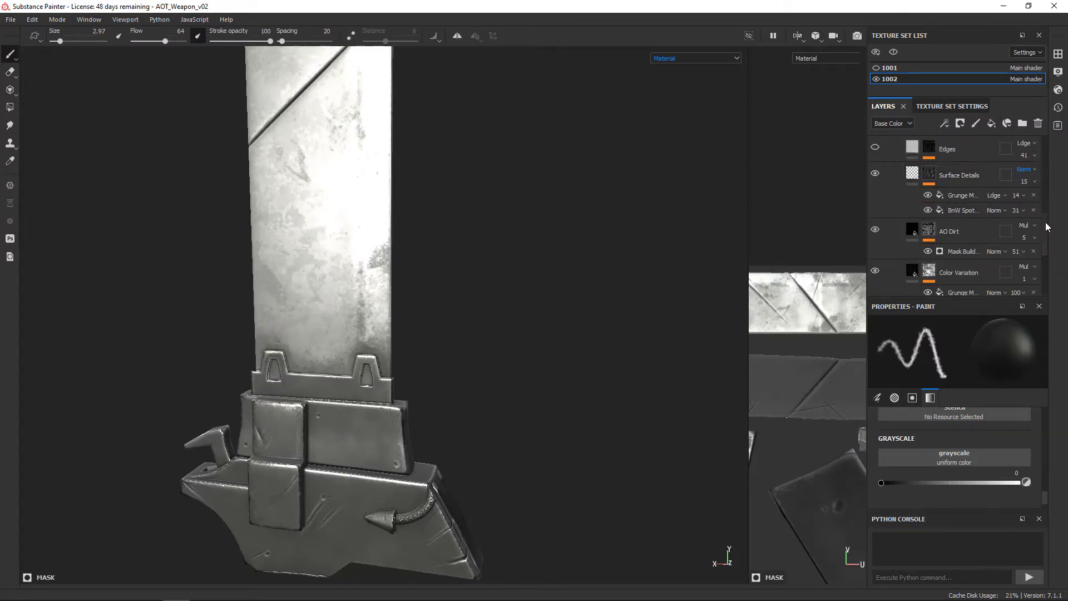
Frame the whole weapon from another angle and show texture set 1001 again
{"action": "mouse_move", "coordinate": [1045, 225]}
{"action": "left_mouse_down"}
{"action": "mouse_move", "coordinate": [1027, 240]}
{"action": "mouse_move", "coordinate": [1038, 239]}
{"action": "left_mouse_up"}
{"action": "left_click", "coordinate": [1023, 219]}
{"action": "right_click_drag", "start_coordinate": [517, 356], "coordinate": [394, 388], "text": "alt"}
{"action": "middle_click_drag", "start_coordinate": [393, 389], "coordinate": [418, 415], "text": "alt"}
{"action": "left_click_drag", "start_coordinate": [418, 415], "coordinate": [431, 274], "text": "alt"}
{"action": "right_click_drag", "start_coordinate": [432, 274], "coordinate": [393, 292], "text": "alt"}
{"action": "left_click", "coordinate": [877, 68]}
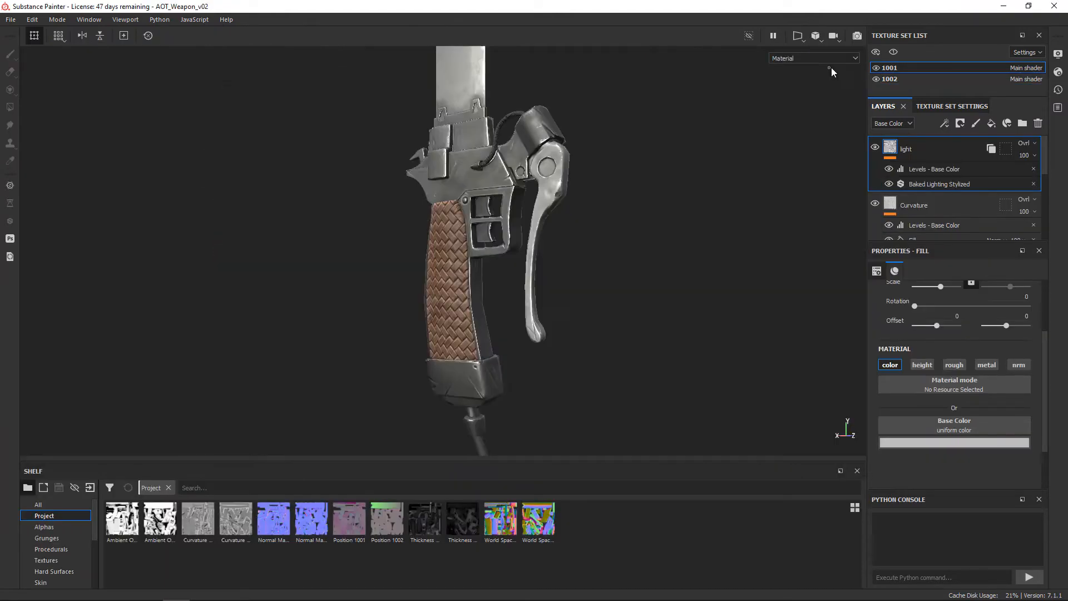
Examine the metal above the braided grip up close and make texture set 1002 active
{"action": "scroll", "coordinate": [549, 315], "scroll_direction": "up", "scroll_amount": 5}
{"action": "middle_click_drag", "start_coordinate": [548, 315], "coordinate": [500, 311]}
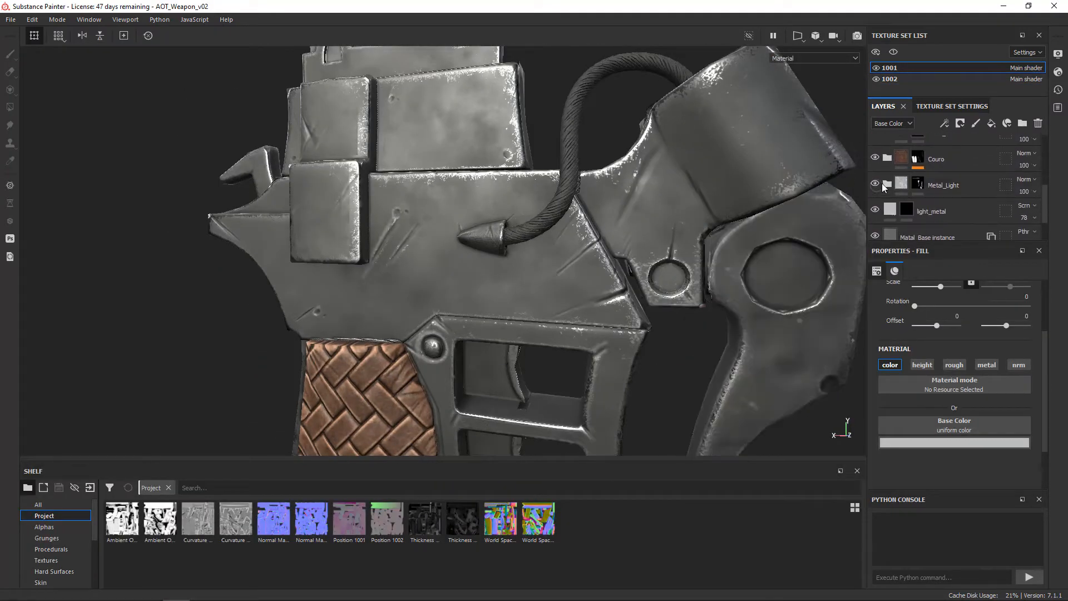
{"action": "left_click", "coordinate": [890, 79]}
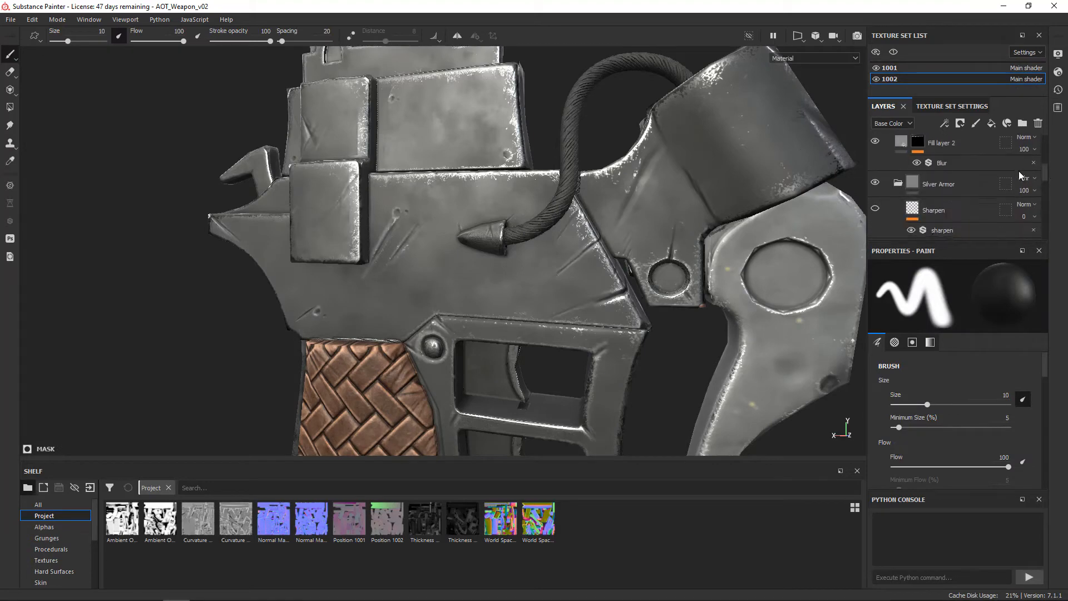
Switch to texture set 1001 with set 1002 hidden, and make the light_metal layer's mask active for painting
{"action": "left_click", "coordinate": [940, 202]}
{"action": "right_click", "coordinate": [967, 135]}
{"action": "left_click", "coordinate": [889, 67]}
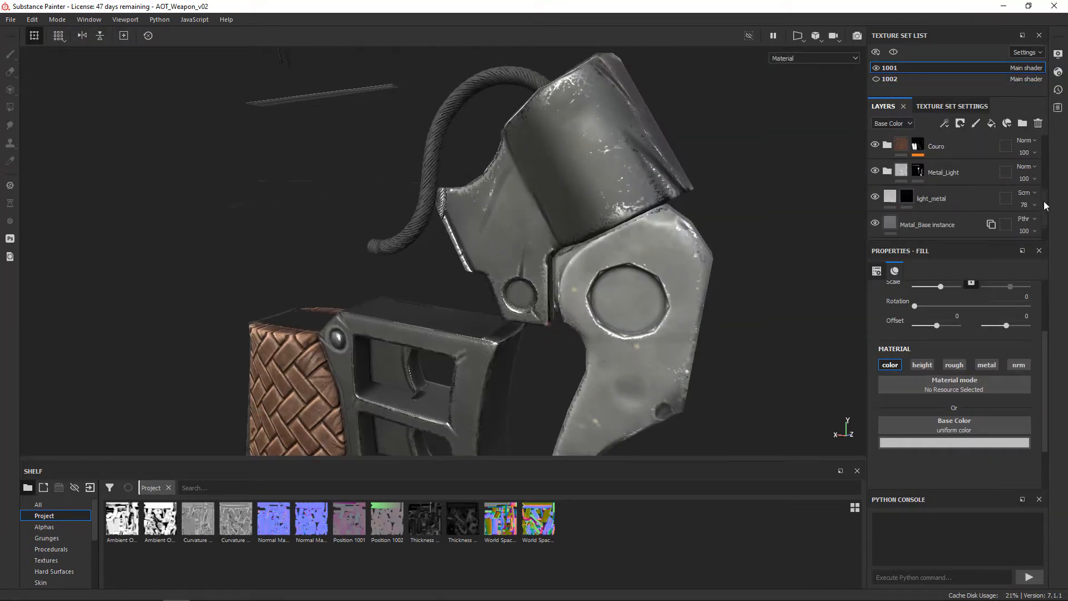
{"action": "left_click_drag", "start_coordinate": [1045, 206], "coordinate": [1045, 213]}
{"action": "left_click_drag", "start_coordinate": [598, 371], "coordinate": [606, 328], "text": "alt"}
{"action": "left_click", "coordinate": [910, 184]}
{"action": "scroll", "coordinate": [562, 311], "scroll_direction": "up", "scroll_amount": 4}
Load the Dirt 2 brush preset from the shelf's brush library
{"action": "left_click_drag", "start_coordinate": [95, 526], "coordinate": [95, 560]}
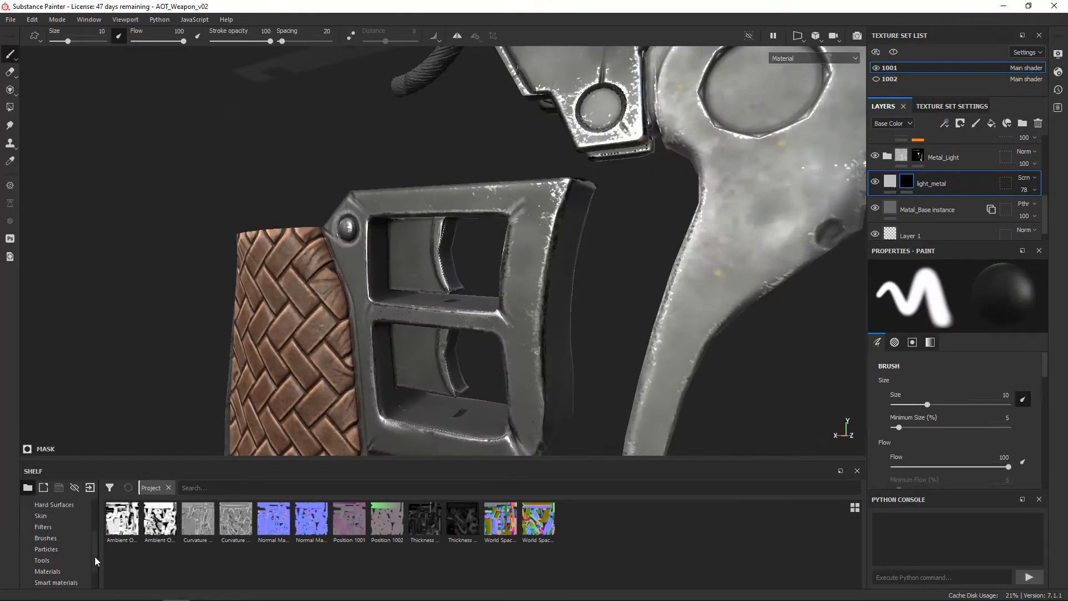
{"action": "left_click", "coordinate": [46, 538]}
{"action": "left_click_drag", "start_coordinate": [859, 514], "coordinate": [861, 590]}
{"action": "left_click", "coordinate": [47, 516]}
{"action": "mouse_move", "coordinate": [94, 551]}
{"action": "left_mouse_down"}
{"action": "mouse_move", "coordinate": [95, 514]}
{"action": "mouse_move", "coordinate": [95, 577]}
{"action": "left_mouse_up"}
{"action": "left_click", "coordinate": [47, 504]}
{"action": "mouse_move", "coordinate": [860, 506]}
{"action": "left_mouse_down"}
{"action": "mouse_move", "coordinate": [856, 535]}
{"action": "mouse_move", "coordinate": [856, 515]}
{"action": "left_mouse_up"}
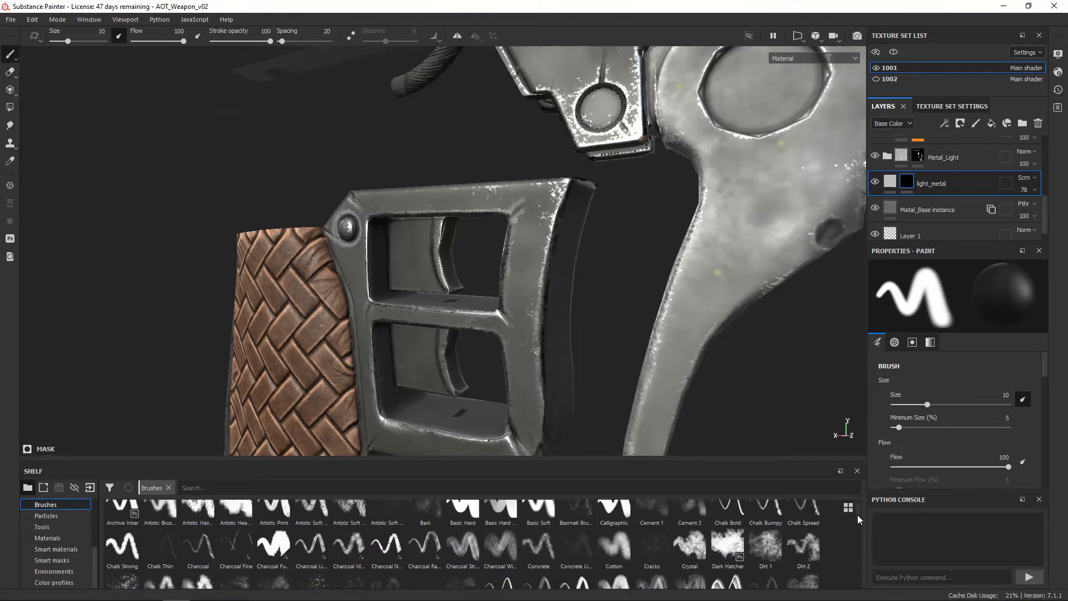
{"action": "left_click", "coordinate": [803, 542]}
Replace the brush's alpha with the cloudy Smudge alpha and reduce the brush size to 10.75
{"action": "left_click", "coordinate": [895, 342]}
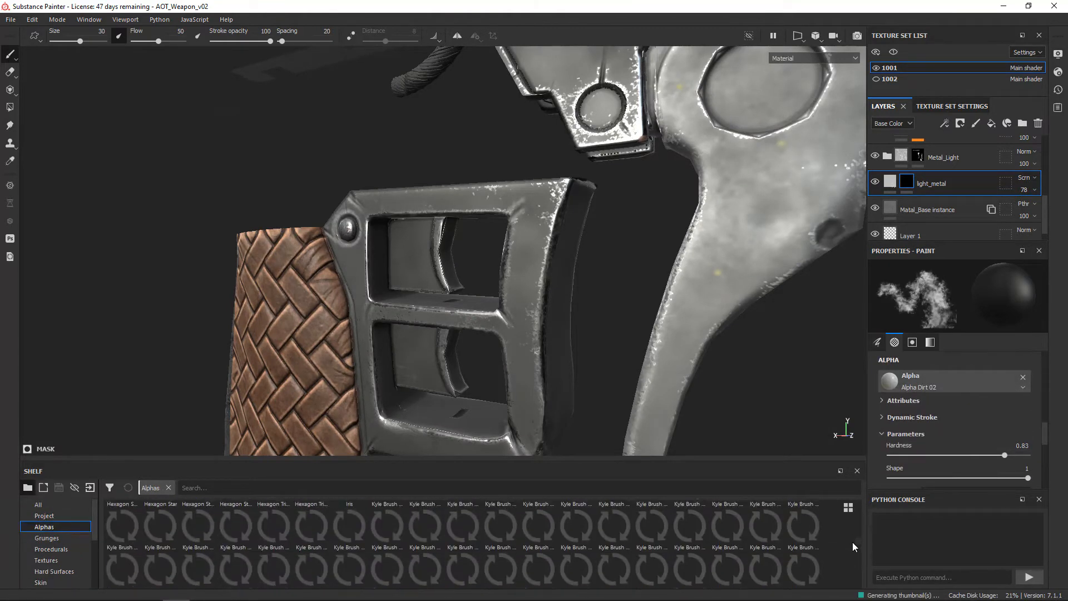
{"action": "left_click_drag", "start_coordinate": [856, 553], "coordinate": [859, 563]}
{"action": "mouse_move", "coordinate": [764, 544]}
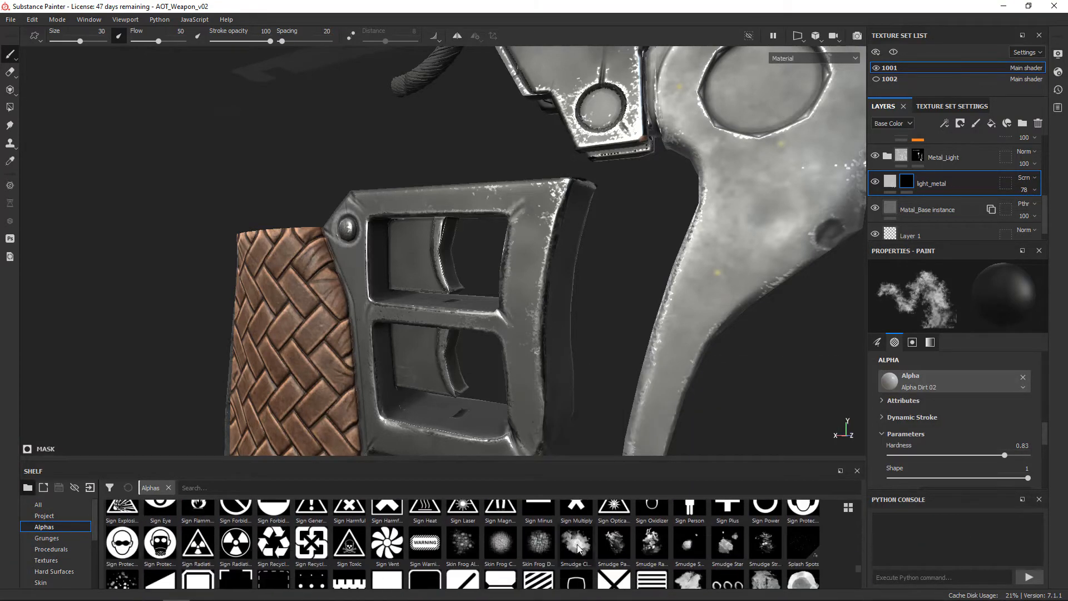
{"action": "left_click", "coordinate": [576, 542]}
{"action": "left_click_drag", "start_coordinate": [538, 341], "coordinate": [578, 334], "text": "alt"}
{"action": "right_click_drag", "start_coordinate": [549, 368], "coordinate": [501, 364], "text": "ctrl"}
Set the brush's size jitter to 93 and flow jitter to 43, and reduce its size to 0.79 with pressure controlling only flow
{"action": "left_click", "coordinate": [877, 342]}
{"action": "scroll", "coordinate": [946, 396], "scroll_direction": "down", "scroll_amount": 2}
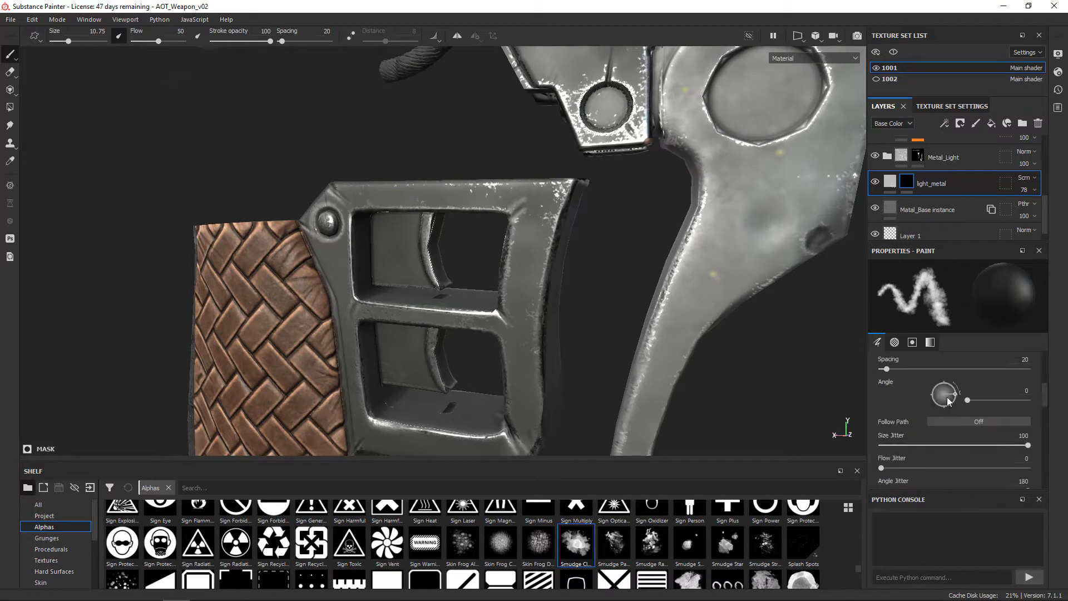
{"action": "left_click", "coordinate": [944, 385]}
{"action": "scroll", "coordinate": [940, 398], "scroll_direction": "down", "scroll_amount": 1}
{"action": "left_click_drag", "start_coordinate": [882, 440], "coordinate": [916, 441]}
{"action": "scroll", "coordinate": [1021, 409], "scroll_direction": "up", "scroll_amount": 5}
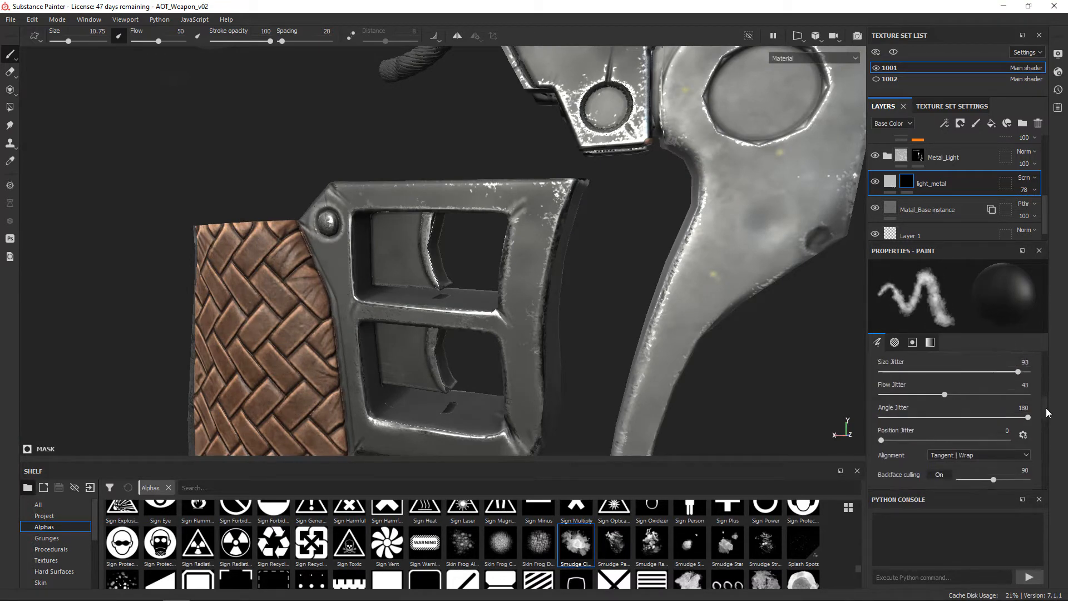
{"action": "left_click_drag", "start_coordinate": [1042, 383], "coordinate": [1042, 372]}
{"action": "right_click_drag", "start_coordinate": [521, 321], "coordinate": [489, 321], "text": "ctrl"}
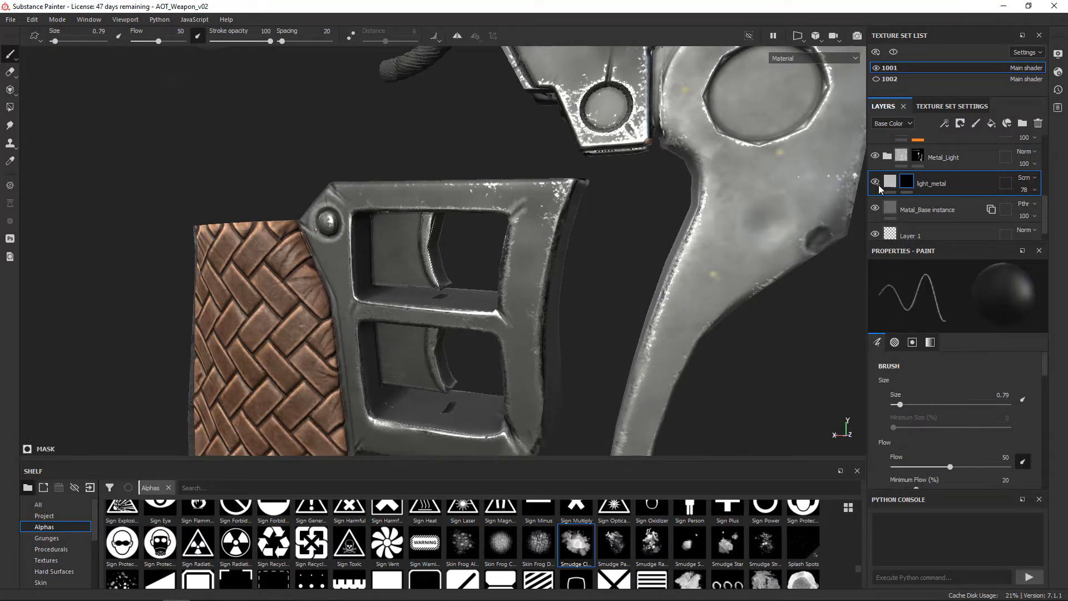
Paint fine highlights along the scratches on the metal plate above the grip frame, using a brush size of 0.24
{"action": "left_click_drag", "start_coordinate": [535, 208], "coordinate": [694, 343], "text": "alt"}
{"action": "middle_click_drag", "start_coordinate": [547, 367], "coordinate": [534, 588], "text": "alt"}
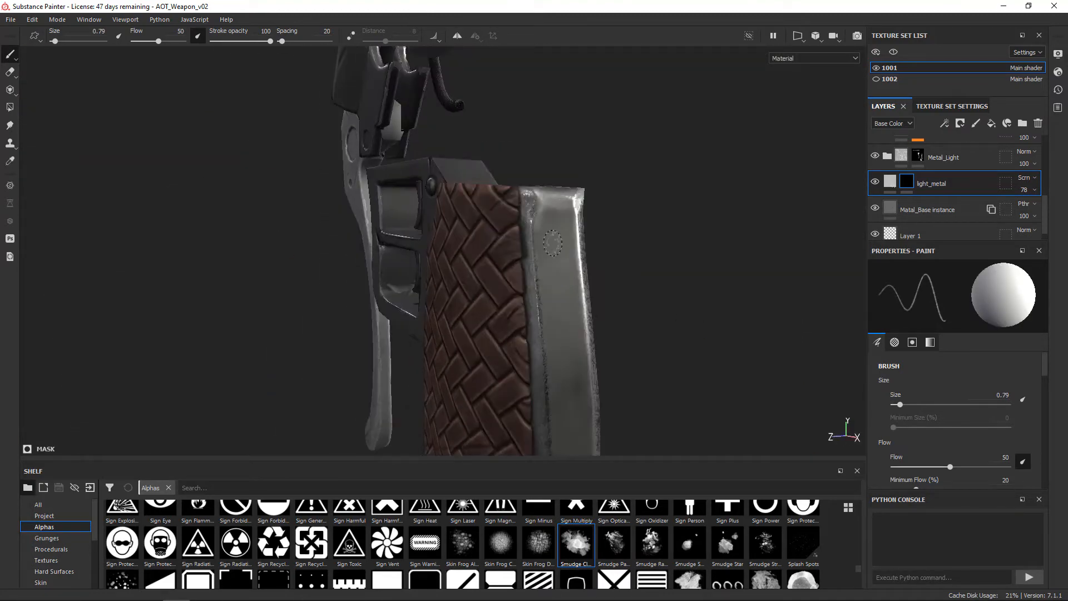
{"action": "right_click_drag", "start_coordinate": [529, 233], "coordinate": [543, 184], "text": "alt"}
{"action": "left_click_drag", "start_coordinate": [526, 248], "coordinate": [443, 204], "text": "alt"}
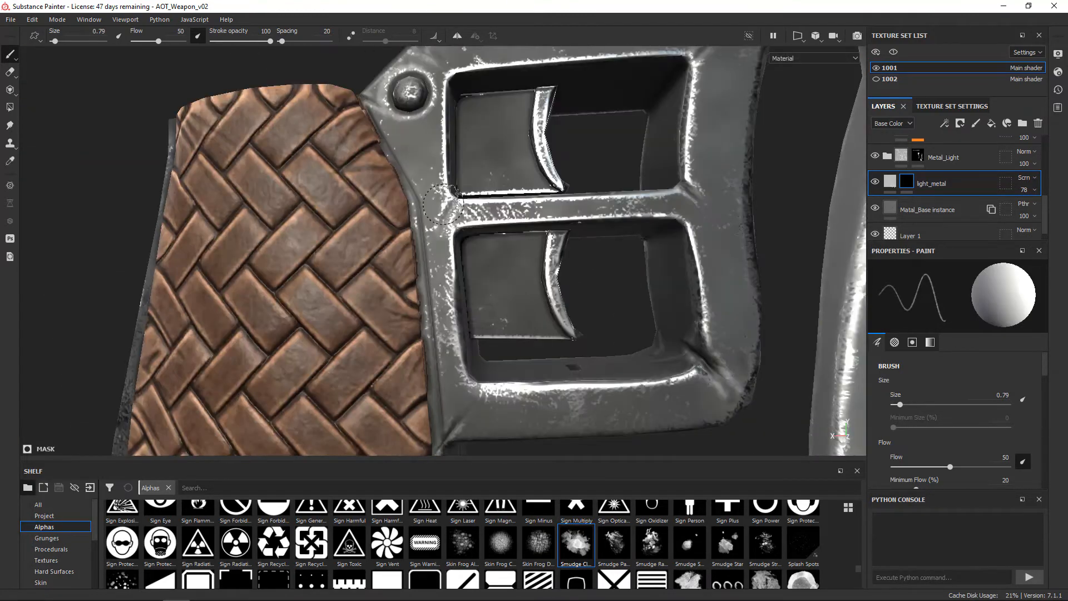
{"action": "right_click_drag", "start_coordinate": [447, 301], "coordinate": [651, 329], "text": "alt"}
{"action": "left_click_drag", "start_coordinate": [651, 328], "coordinate": [623, 356], "text": "alt"}
{"action": "middle_click_drag", "start_coordinate": [623, 222], "coordinate": [557, 389], "text": "alt"}
{"action": "right_click_drag", "start_coordinate": [612, 256], "coordinate": [590, 256], "text": "ctrl"}
{"action": "key", "text": "x"}
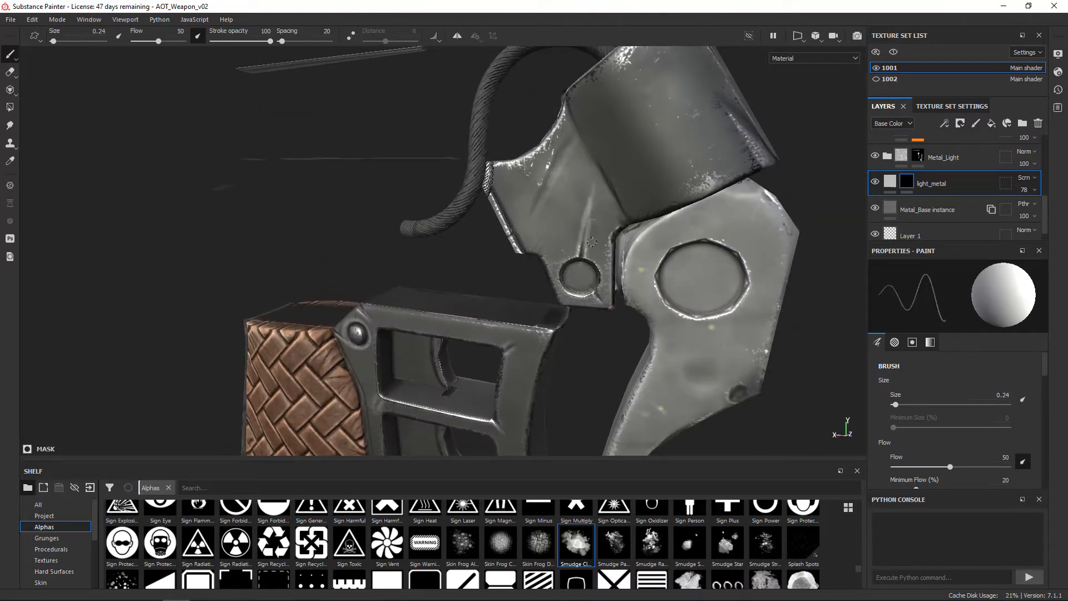
Show only the Base Color channel and paint highlights around the joint plate's hole and scratches with a brush size of 0.8
{"action": "key", "text": "b"}
{"action": "right_click_drag", "start_coordinate": [535, 219], "coordinate": [540, 216], "text": "ctrl"}
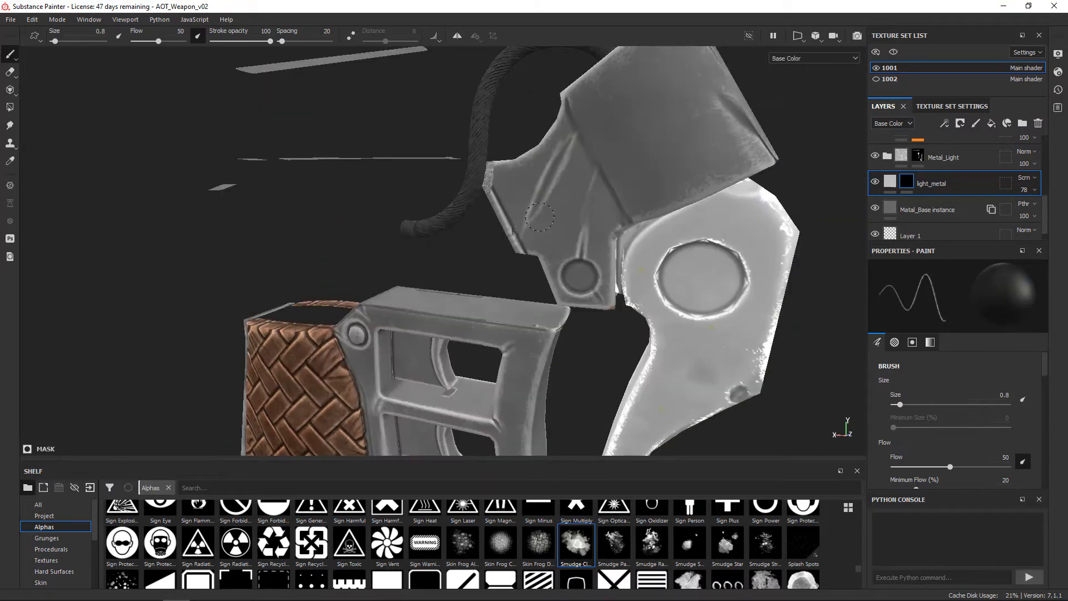
{"action": "mouse_move", "coordinate": [553, 201]}
{"action": "left_mouse_down", "text": "alt"}
{"action": "mouse_move", "coordinate": [634, 325]}
{"action": "mouse_move", "coordinate": [607, 276]}
{"action": "mouse_move", "coordinate": [620, 297]}
{"action": "mouse_move", "coordinate": [656, 300]}
{"action": "left_mouse_up", "text": "alt"}
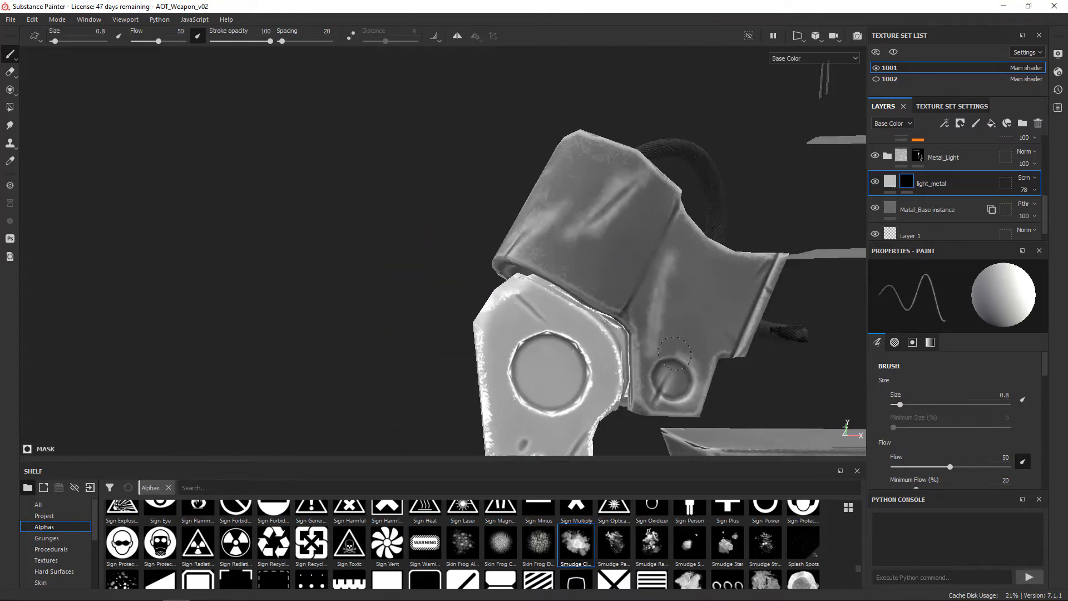
{"action": "left_click_drag", "start_coordinate": [675, 354], "coordinate": [660, 359]}
{"action": "left_click_drag", "start_coordinate": [751, 275], "coordinate": [726, 334]}
Paint and refine highlights along the dents of the large metal cap above the joint, with brush sizes between 0.1 and 0.52
{"action": "left_click_drag", "start_coordinate": [634, 181], "coordinate": [652, 204], "text": "alt"}
{"action": "key", "text": "x"}
{"action": "left_click_drag", "start_coordinate": [615, 173], "coordinate": [538, 226], "text": "alt"}
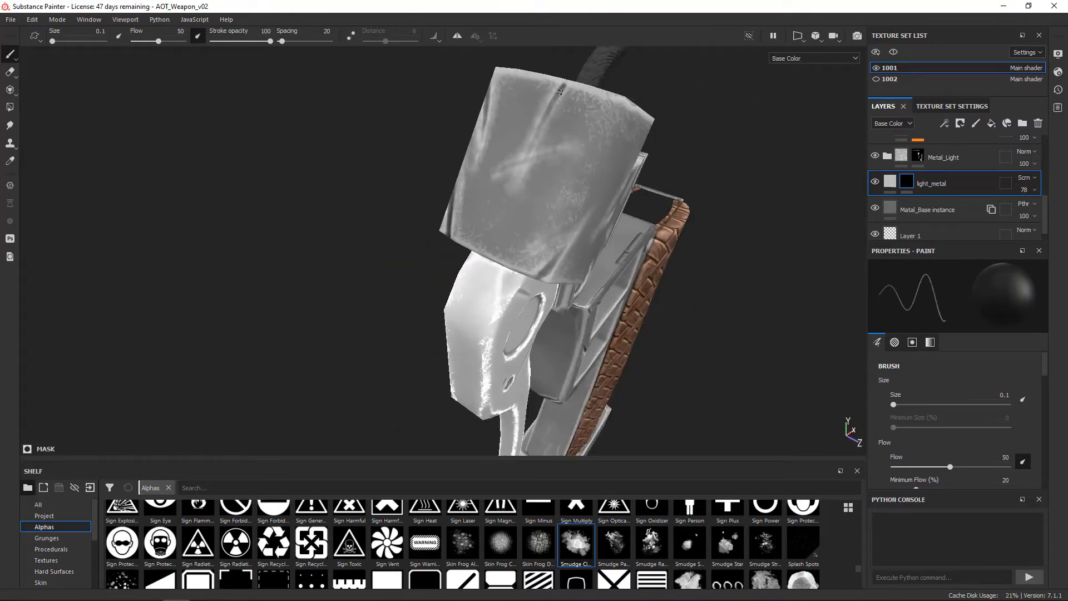
{"action": "left_click_drag", "start_coordinate": [566, 161], "coordinate": [501, 162], "text": "alt"}
{"action": "right_click_drag", "start_coordinate": [501, 162], "coordinate": [502, 307], "text": "alt"}
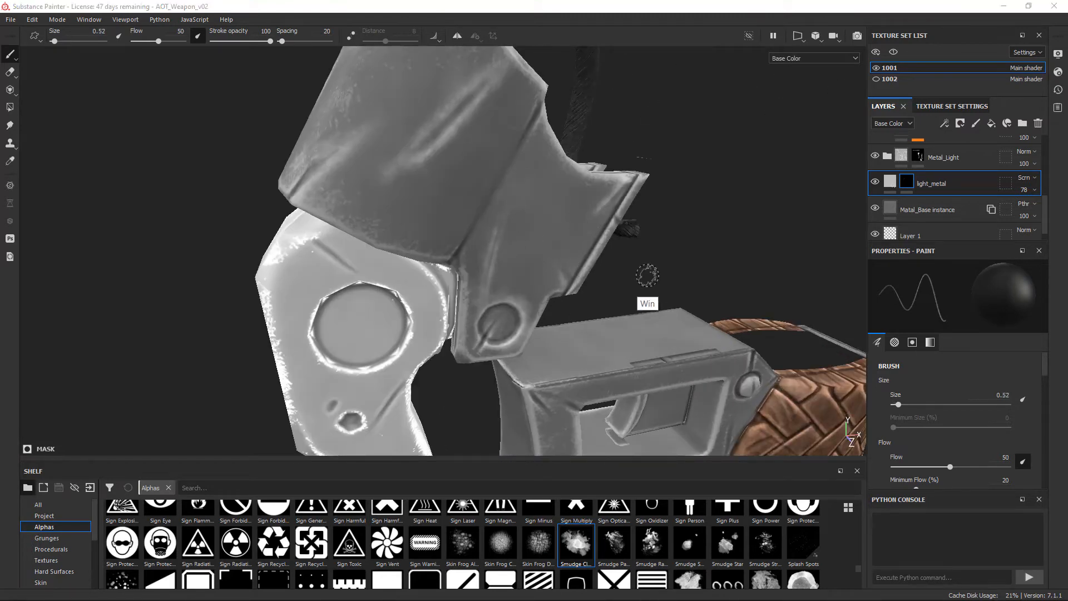
{"action": "left_click_drag", "start_coordinate": [647, 274], "coordinate": [518, 222], "text": "alt"}
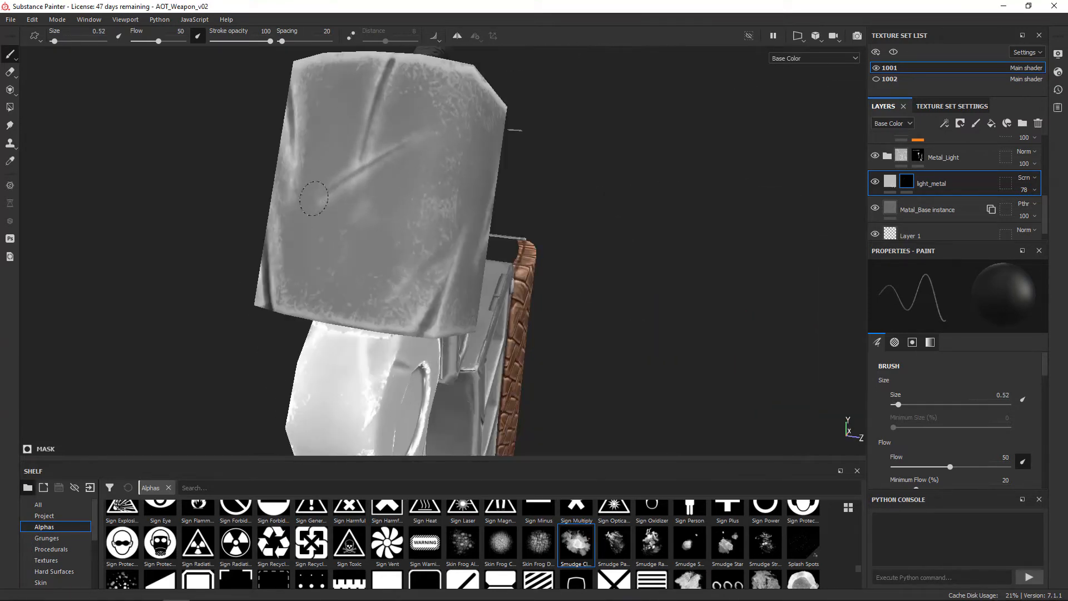
{"action": "left_click_drag", "start_coordinate": [362, 193], "coordinate": [420, 303], "text": "alt"}
{"action": "left_click_drag", "start_coordinate": [501, 234], "coordinate": [659, 237], "text": "alt"}
{"action": "left_click_drag", "start_coordinate": [341, 232], "coordinate": [435, 334], "text": "alt"}
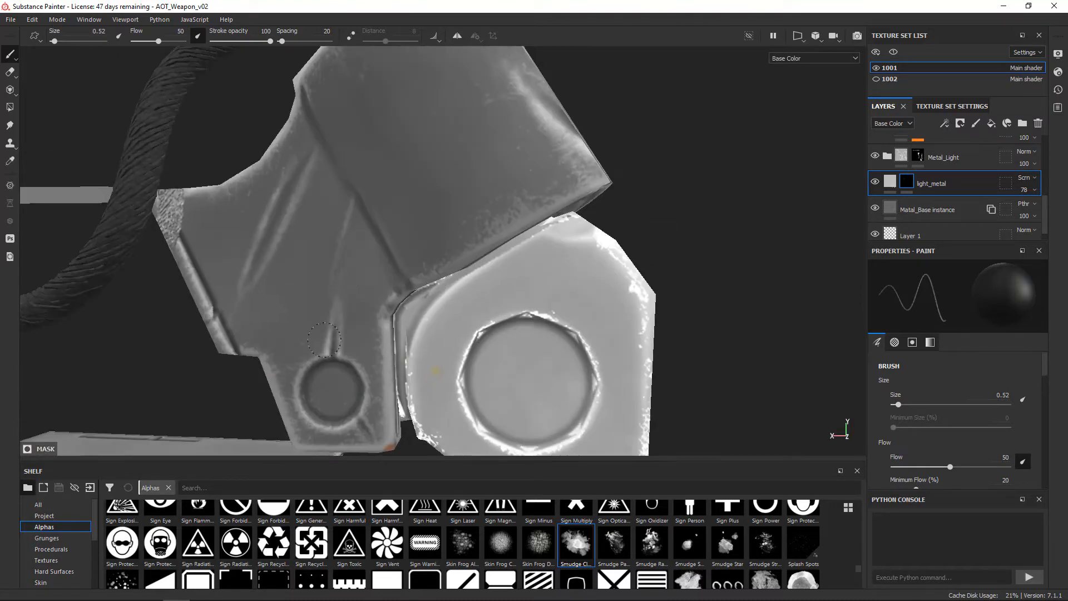
Paint highlights along the dents and corner folds of the grip frame with a brush size of 0.27
{"action": "right_click_drag", "start_coordinate": [324, 340], "coordinate": [616, 248], "text": "alt"}
{"action": "mouse_move", "coordinate": [616, 247]}
{"action": "left_mouse_down", "text": "alt"}
{"action": "mouse_move", "coordinate": [515, 258]}
{"action": "mouse_move", "coordinate": [542, 267]}
{"action": "left_mouse_up", "text": "alt"}
{"action": "left_click_drag", "start_coordinate": [612, 267], "coordinate": [559, 244], "text": "alt"}
{"action": "key", "text": "x"}
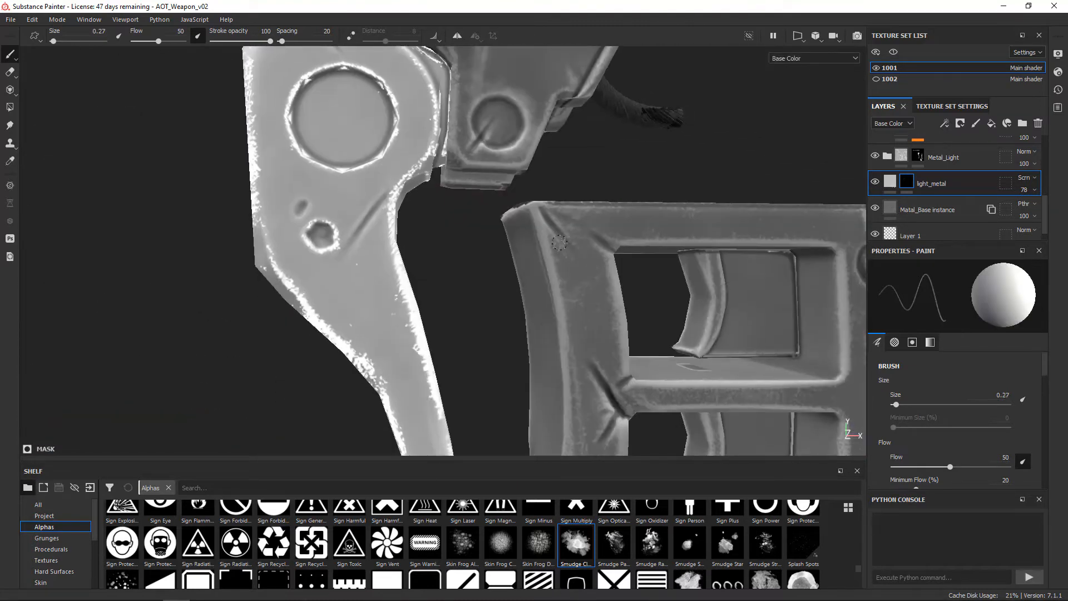
{"action": "left_click_drag", "start_coordinate": [672, 168], "coordinate": [653, 253], "text": "alt"}
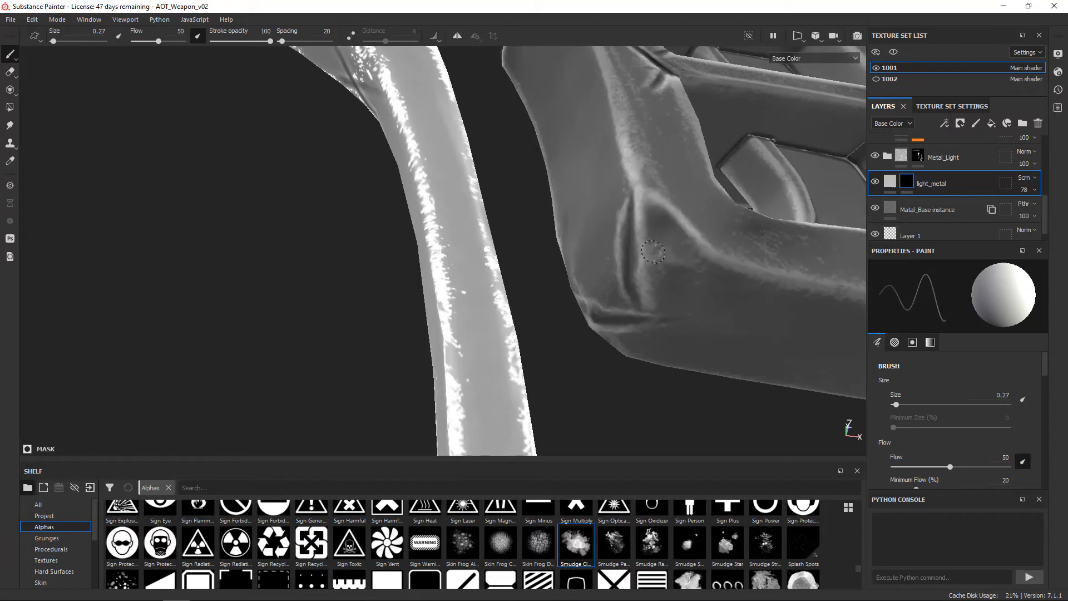
{"action": "left_click_drag", "start_coordinate": [777, 316], "coordinate": [650, 248], "text": "alt"}
{"action": "mouse_move", "coordinate": [689, 188]}
{"action": "left_mouse_down", "text": "alt"}
{"action": "mouse_move", "coordinate": [543, 303]}
{"action": "mouse_move", "coordinate": [616, 165]}
{"action": "mouse_move", "coordinate": [684, 167]}
{"action": "left_mouse_up", "text": "alt"}
{"action": "key", "text": "x"}
Place a copy of the light_metal layer inside the Metal_Light folder and lighten its base color
{"action": "left_click", "coordinate": [875, 156]}
{"action": "left_click", "coordinate": [876, 155]}
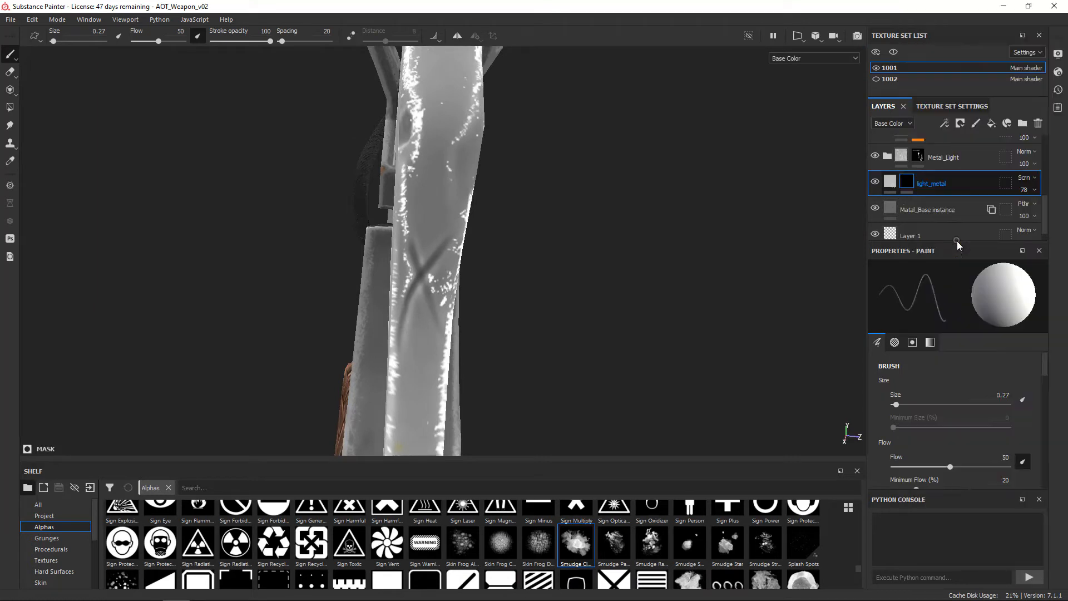
{"action": "left_click_drag", "start_coordinate": [947, 182], "coordinate": [973, 195]}
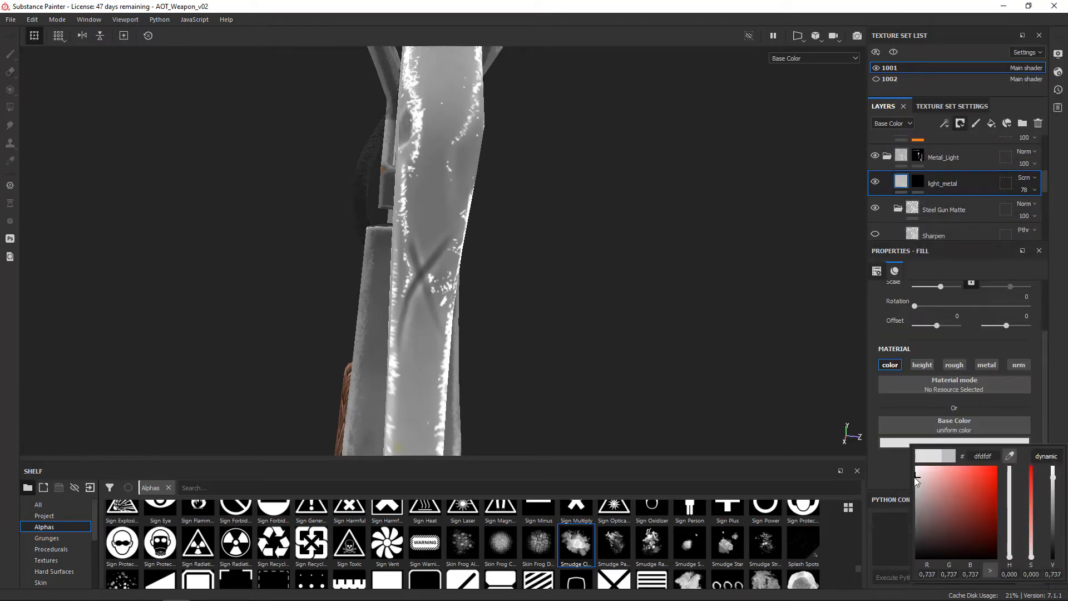
Paint highlights around the dents on the upper part of the light metal lever in the copied layer's mask
{"action": "left_click_drag", "start_coordinate": [443, 232], "coordinate": [531, 167], "text": "alt"}
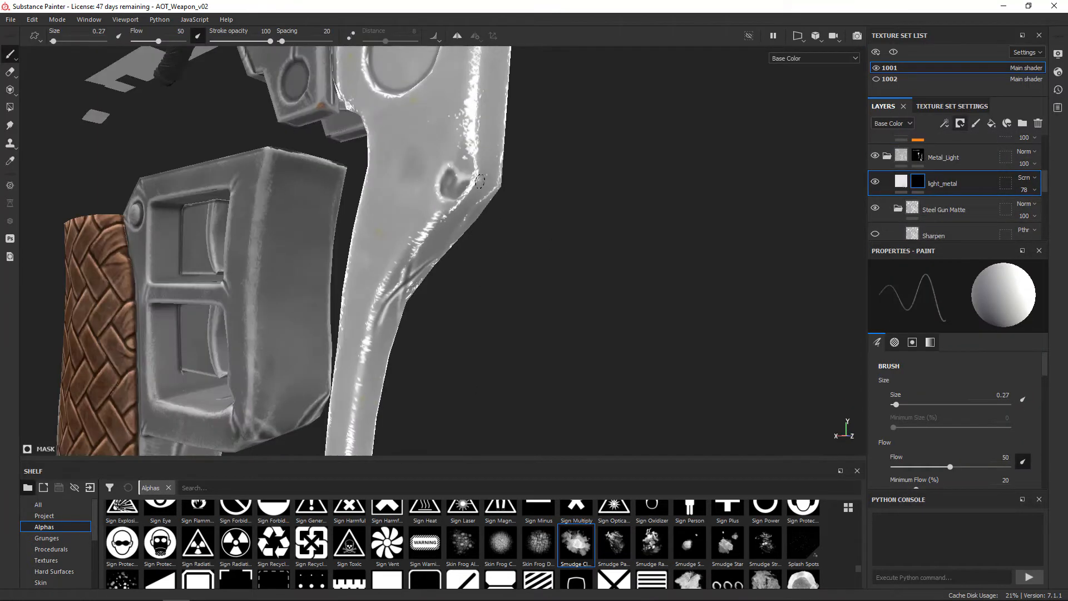
{"action": "left_click_drag", "start_coordinate": [439, 172], "coordinate": [599, 196], "text": "alt"}
{"action": "middle_click_drag", "start_coordinate": [426, 142], "coordinate": [437, 271], "text": "alt"}
{"action": "left_click_drag", "start_coordinate": [437, 271], "coordinate": [508, 251], "text": "alt"}
Lower the Scratches layer's opacity to 11 within the Metal_Light material
{"action": "left_click", "coordinate": [901, 182]}
{"action": "scroll", "coordinate": [884, 217], "scroll_direction": "down", "scroll_amount": 2}
{"action": "left_click", "coordinate": [986, 222]}
{"action": "scroll", "coordinate": [987, 221], "scroll_direction": "down", "scroll_amount": 3}
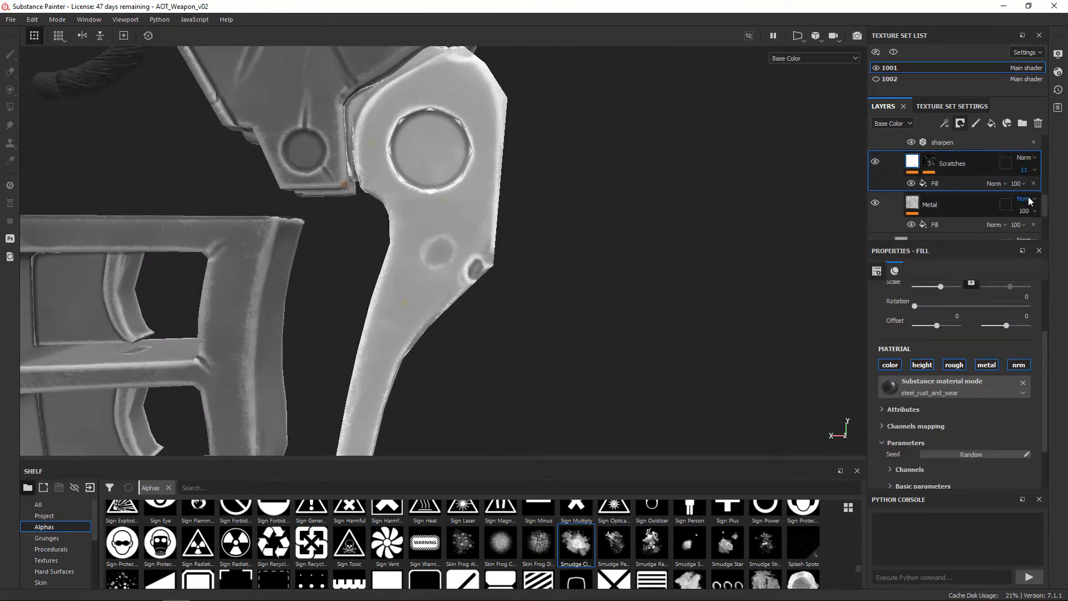
{"action": "left_click_drag", "start_coordinate": [429, 301], "coordinate": [457, 288], "text": "alt"}
{"action": "left_click", "coordinate": [928, 163]}
{"action": "scroll", "coordinate": [928, 178], "scroll_direction": "up", "scroll_amount": 5}
Paint highlights beside the scratches on the lever's rounded lower end in the mask of light_metal inside Metal_Light
{"action": "left_click", "coordinate": [918, 202]}
{"action": "left_click_drag", "start_coordinate": [390, 221], "coordinate": [439, 290], "text": "alt"}
{"action": "left_click_drag", "start_coordinate": [482, 356], "coordinate": [635, 316], "text": "alt"}
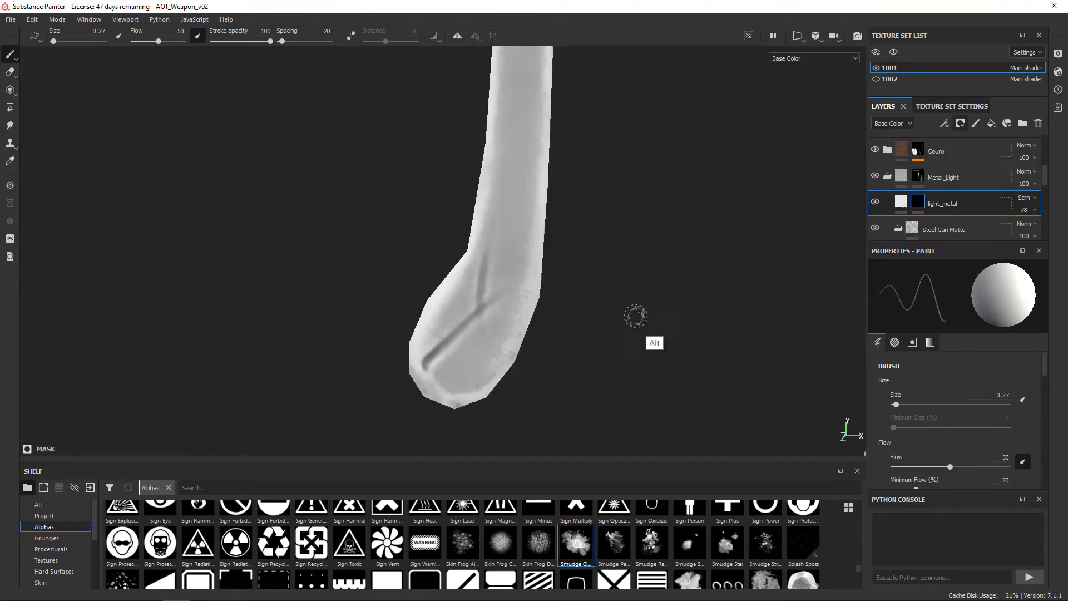
{"action": "left_click_drag", "start_coordinate": [482, 257], "coordinate": [556, 289], "text": "alt"}
{"action": "right_click_drag", "start_coordinate": [556, 289], "coordinate": [473, 301], "text": "alt"}
{"action": "left_click_drag", "start_coordinate": [586, 235], "coordinate": [629, 223], "text": "alt"}
{"action": "right_click_drag", "start_coordinate": [629, 223], "coordinate": [584, 233], "text": "alt"}
{"action": "left_click_drag", "start_coordinate": [584, 233], "coordinate": [527, 239], "text": "alt"}
{"action": "right_click_drag", "start_coordinate": [527, 238], "coordinate": [548, 278], "text": "alt"}
{"action": "left_click_drag", "start_coordinate": [548, 278], "coordinate": [533, 315], "text": "alt"}
{"action": "right_click_drag", "start_coordinate": [533, 314], "coordinate": [513, 261], "text": "alt"}
{"action": "left_click_drag", "start_coordinate": [513, 261], "coordinate": [557, 312], "text": "alt"}
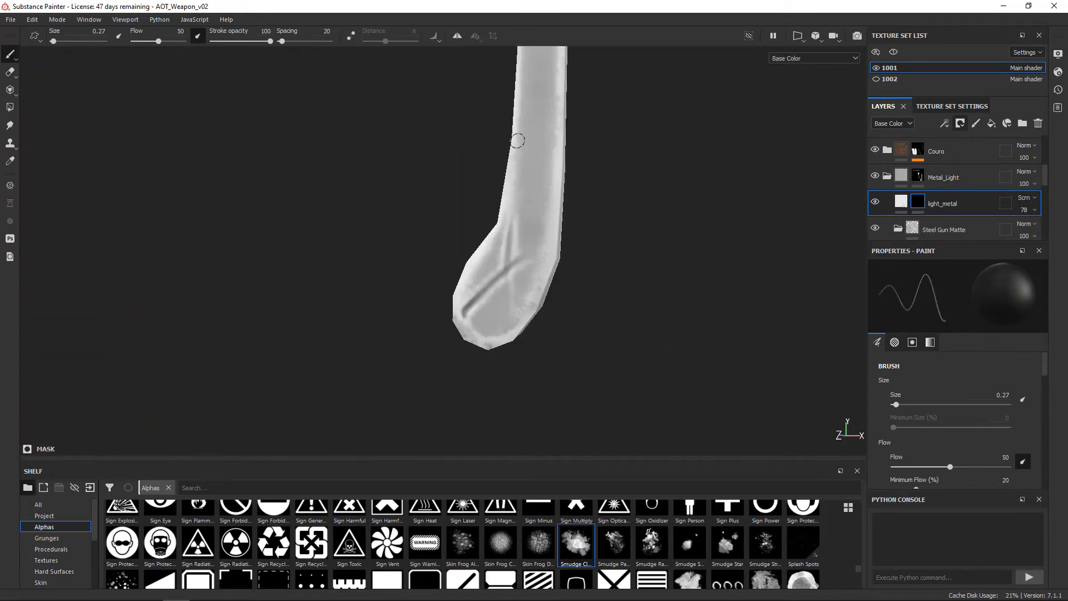
Paint highlights along the dents of the metal block below the grip in the original light_metal layer's mask
{"action": "middle_click_drag", "start_coordinate": [556, 311], "coordinate": [595, 289], "text": "alt"}
{"action": "left_click_drag", "start_coordinate": [595, 289], "coordinate": [573, 278], "text": "alt"}
{"action": "right_click_drag", "start_coordinate": [573, 279], "coordinate": [557, 257], "text": "alt"}
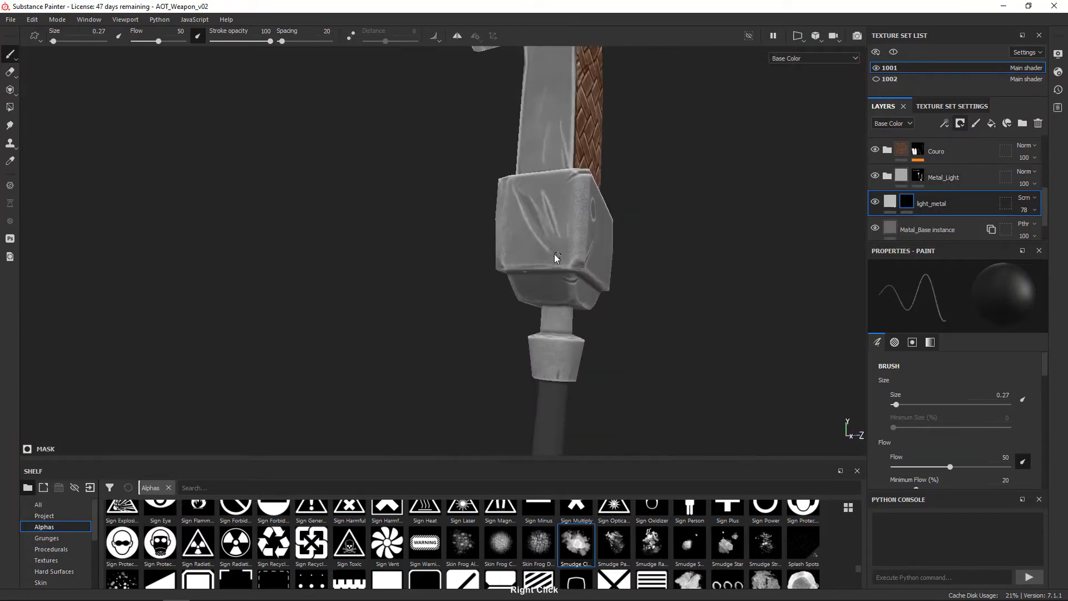
{"action": "left_click_drag", "start_coordinate": [550, 213], "coordinate": [708, 261], "text": "alt"}
{"action": "left_click_drag", "start_coordinate": [718, 223], "coordinate": [617, 295], "text": "alt"}
{"action": "scroll", "coordinate": [638, 281], "scroll_direction": "down", "scroll_amount": 8}
{"action": "scroll", "coordinate": [617, 295], "scroll_direction": "up", "scroll_amount": 3}
Add a fill layer with a black mask above light_metal and name it Shadow_metal
{"action": "left_click", "coordinate": [991, 123]}
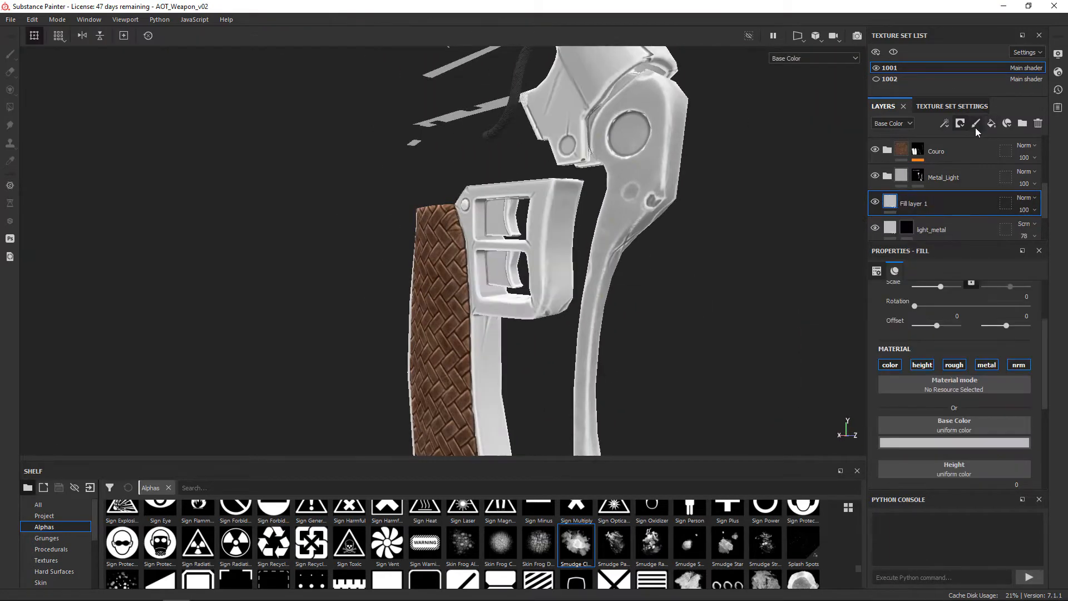
{"action": "type", "text": "_metal"}
{"action": "key", "text": "Return"}
{"action": "scroll", "coordinate": [584, 282], "scroll_direction": "up", "scroll_amount": 5}
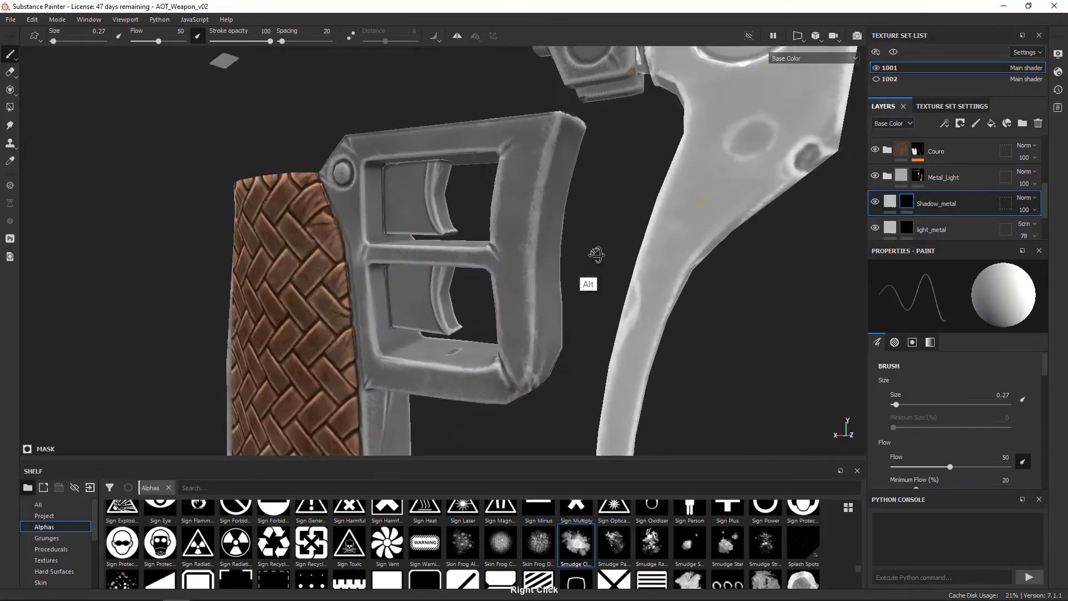
Set Shadow_metal's base color to a dark gray
{"action": "left_click", "coordinate": [954, 442]}
{"action": "left_click", "coordinate": [917, 507]}
{"action": "left_click_drag", "start_coordinate": [902, 544], "coordinate": [903, 537]}
{"action": "left_click_drag", "start_coordinate": [400, 261], "coordinate": [472, 295], "text": "alt"}
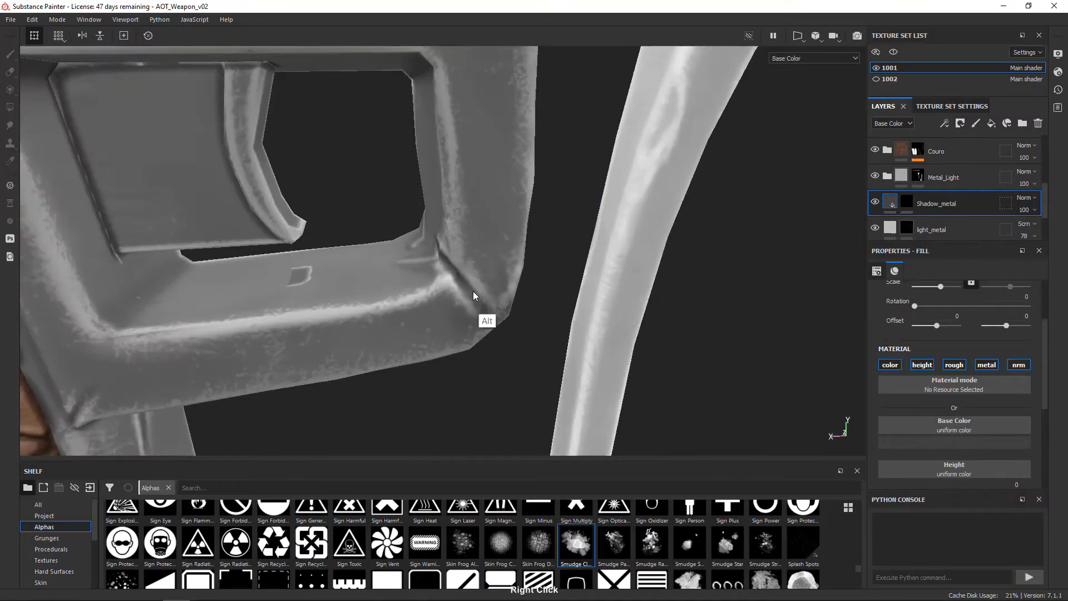
Add a Paint effect to the Shadow_metal mask and enlarge the brush to 1.26 over the grip frame
{"action": "left_click", "coordinate": [907, 202]}
{"action": "left_click", "coordinate": [961, 124]}
{"action": "right_click", "coordinate": [910, 204]}
{"action": "left_click", "coordinate": [978, 39]}
{"action": "mouse_move", "coordinate": [390, 223]}
{"action": "left_mouse_down", "text": "alt"}
{"action": "mouse_move", "coordinate": [296, 138]}
{"action": "mouse_move", "coordinate": [291, 261]}
{"action": "mouse_move", "coordinate": [386, 131]}
{"action": "mouse_move", "coordinate": [382, 175]}
{"action": "mouse_move", "coordinate": [338, 139]}
{"action": "left_mouse_up", "text": "alt"}
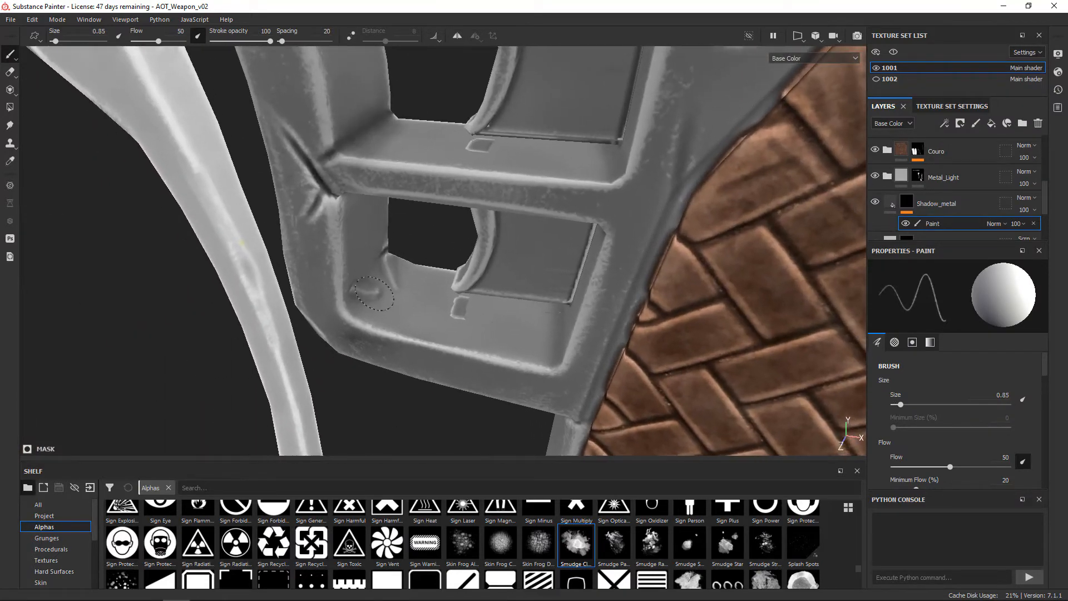
{"action": "mouse_move", "coordinate": [500, 240]}
{"action": "left_mouse_down", "text": "alt"}
{"action": "mouse_move", "coordinate": [528, 324]}
{"action": "mouse_move", "coordinate": [451, 288]}
{"action": "left_mouse_up", "text": "alt"}
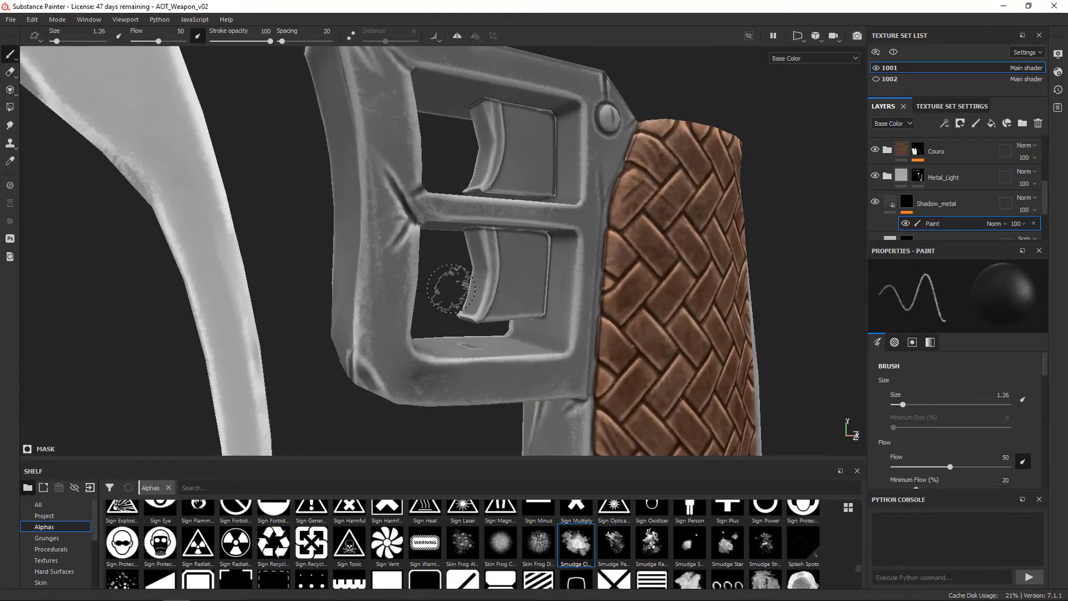
{"action": "left_click", "coordinate": [996, 223]}
{"action": "left_click", "coordinate": [1014, 277]}
{"action": "left_click", "coordinate": [997, 223]}
{"action": "left_click", "coordinate": [1013, 234]}
Set the Shadow_metal layer's blending mode to Multiply and its opacity to 61
{"action": "left_click", "coordinate": [1026, 197]}
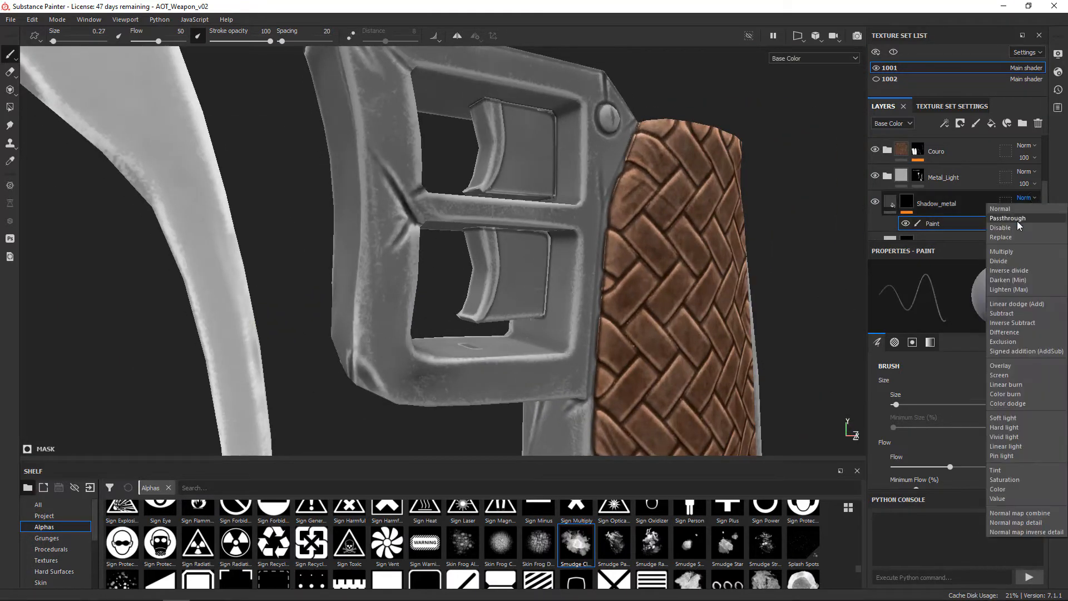
{"action": "left_click", "coordinate": [1016, 250]}
{"action": "left_click", "coordinate": [1025, 210]}
{"action": "left_click_drag", "start_coordinate": [1063, 230], "coordinate": [1039, 232]}
Paint shadows into the dents and inner corners of the two-window grip frame on the Shadow_metal mask, with brush size 0.27
{"action": "left_click_drag", "start_coordinate": [408, 212], "coordinate": [479, 202], "text": "alt"}
{"action": "right_click_drag", "start_coordinate": [478, 202], "coordinate": [478, 137], "text": "alt"}
{"action": "left_click_drag", "start_coordinate": [478, 136], "coordinate": [514, 352], "text": "alt"}
{"action": "scroll", "coordinate": [305, 382], "scroll_direction": "up", "scroll_amount": 2}
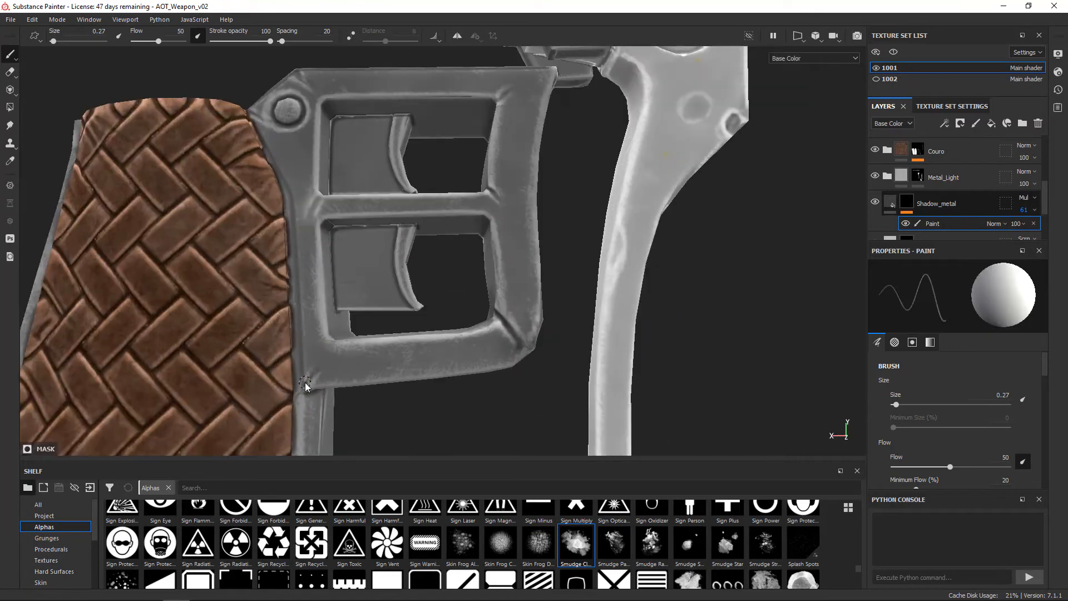
{"action": "middle_click_drag", "start_coordinate": [509, 99], "coordinate": [396, 167], "text": "alt"}
{"action": "left_click_drag", "start_coordinate": [396, 167], "coordinate": [195, 215], "text": "alt"}
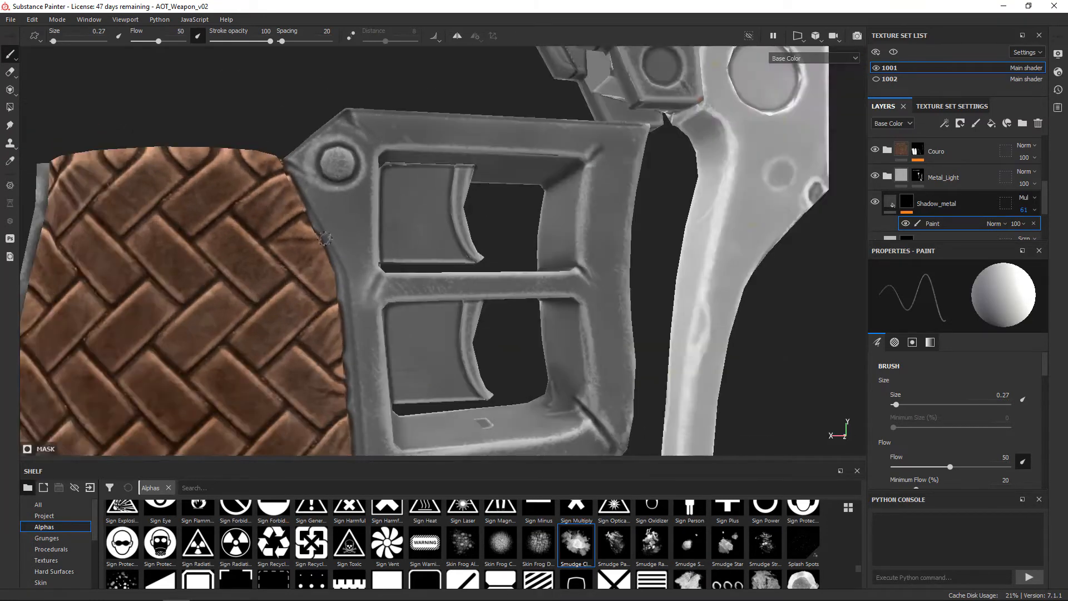
{"action": "middle_click_drag", "start_coordinate": [194, 215], "coordinate": [359, 128], "text": "alt"}
{"action": "mouse_move", "coordinate": [359, 128]}
{"action": "left_mouse_down", "text": "alt"}
{"action": "mouse_move", "coordinate": [358, 200]}
{"action": "mouse_move", "coordinate": [480, 224]}
{"action": "mouse_move", "coordinate": [288, 228]}
{"action": "mouse_move", "coordinate": [354, 253]}
{"action": "left_mouse_up", "text": "alt"}
Paint shadows into the scratches and round dents of the metal block below the grip, varying the brush between 0.85 and 0.27
{"action": "key", "text": "bracketright"}
{"action": "left_click_drag", "start_coordinate": [412, 292], "coordinate": [398, 325], "text": "alt"}
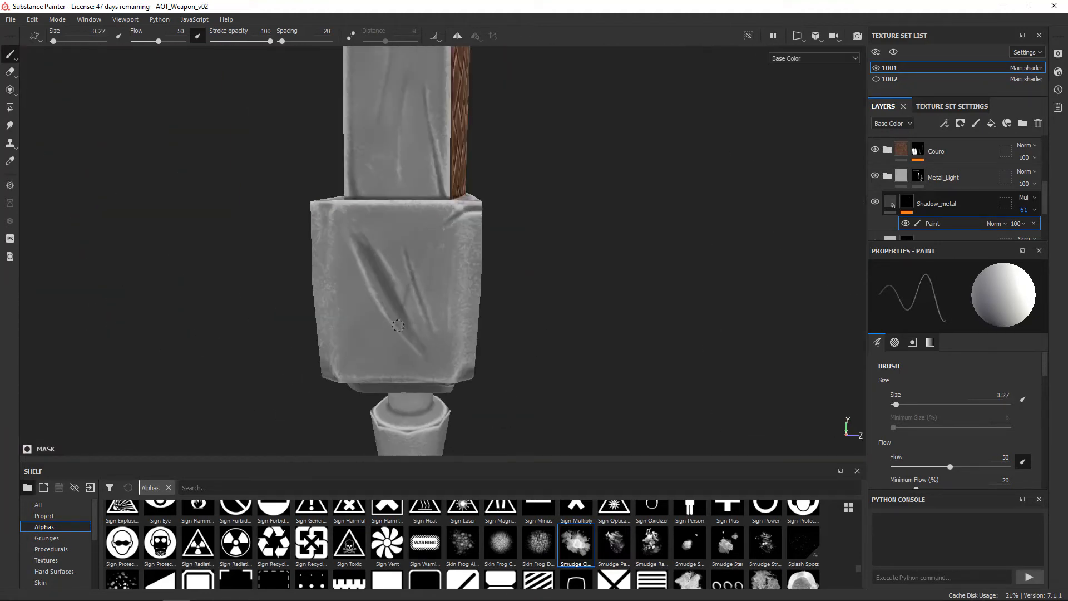
{"action": "left_click_drag", "start_coordinate": [442, 289], "coordinate": [558, 330], "text": "alt"}
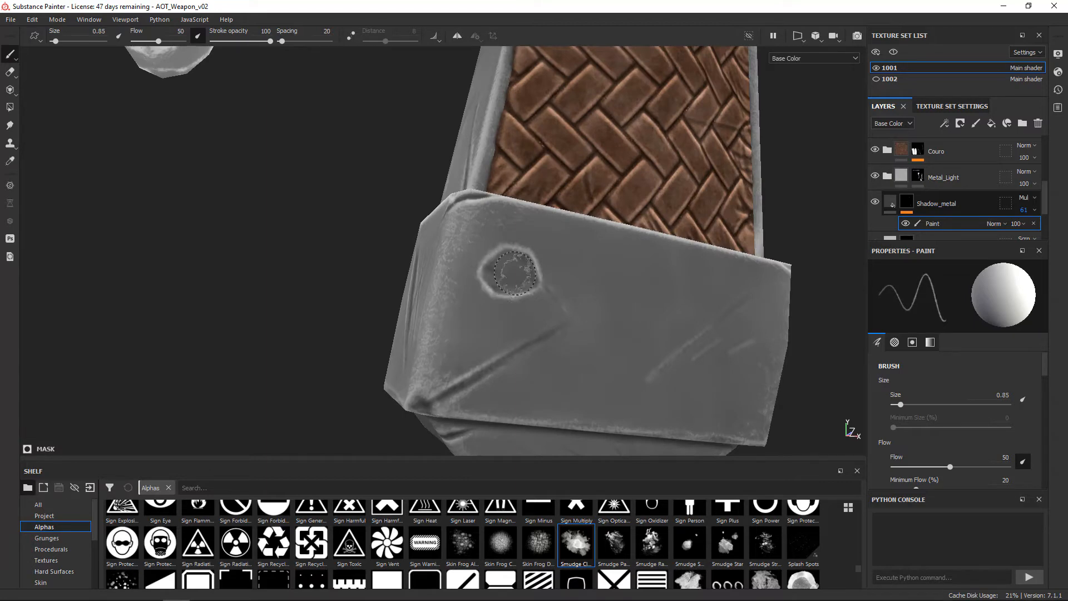
{"action": "mouse_move", "coordinate": [509, 266]}
{"action": "left_mouse_down", "text": "alt"}
{"action": "mouse_move", "coordinate": [782, 297]}
{"action": "mouse_move", "coordinate": [479, 333]}
{"action": "mouse_move", "coordinate": [516, 359]}
{"action": "mouse_move", "coordinate": [306, 231]}
{"action": "mouse_move", "coordinate": [413, 314]}
{"action": "mouse_move", "coordinate": [556, 248]}
{"action": "mouse_move", "coordinate": [422, 202]}
{"action": "mouse_move", "coordinate": [243, 101]}
{"action": "mouse_move", "coordinate": [246, 179]}
{"action": "left_mouse_up", "text": "alt"}
{"action": "mouse_move", "coordinate": [247, 179]}
{"action": "left_mouse_down", "text": "alt"}
{"action": "mouse_move", "coordinate": [289, 161]}
{"action": "mouse_move", "coordinate": [556, 233]}
{"action": "left_mouse_up", "text": "alt"}
{"action": "right_click_drag", "start_coordinate": [556, 233], "coordinate": [473, 250], "text": "alt"}
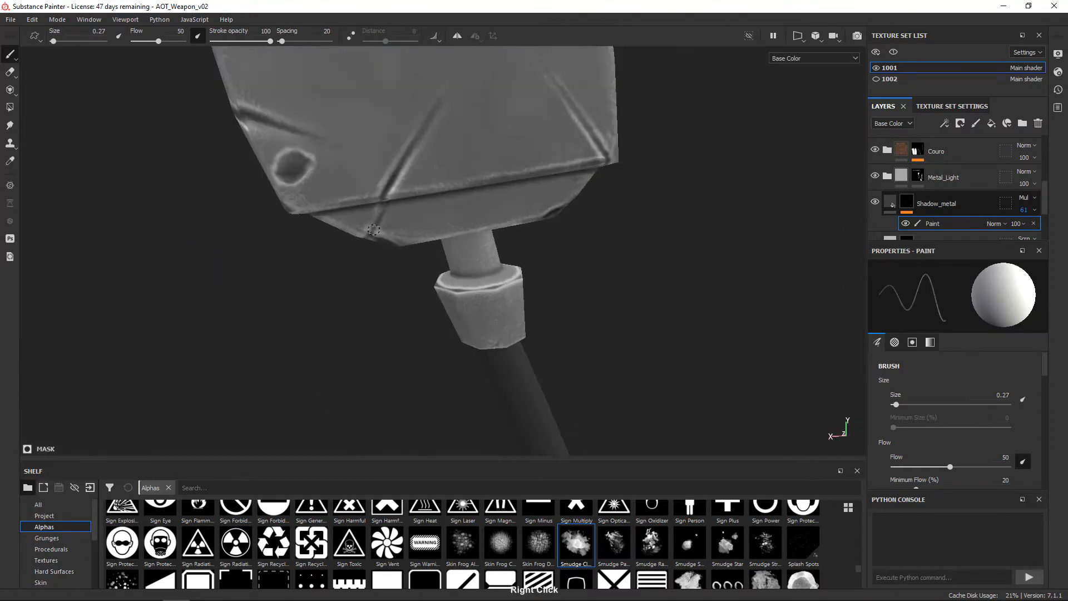
Shade the lower edge of the grip's base block and the creases at the foot of the rear metal strip
{"action": "middle_click_drag", "start_coordinate": [852, 224], "coordinate": [786, 305], "text": "alt"}
{"action": "left_click_drag", "start_coordinate": [786, 305], "coordinate": [301, 150], "text": "alt"}
{"action": "left_click_drag", "start_coordinate": [384, 147], "coordinate": [326, 166], "text": "alt"}
{"action": "left_click_drag", "start_coordinate": [319, 78], "coordinate": [486, 373], "text": "alt"}
{"action": "middle_click_drag", "start_coordinate": [486, 373], "coordinate": [523, 408], "text": "alt"}
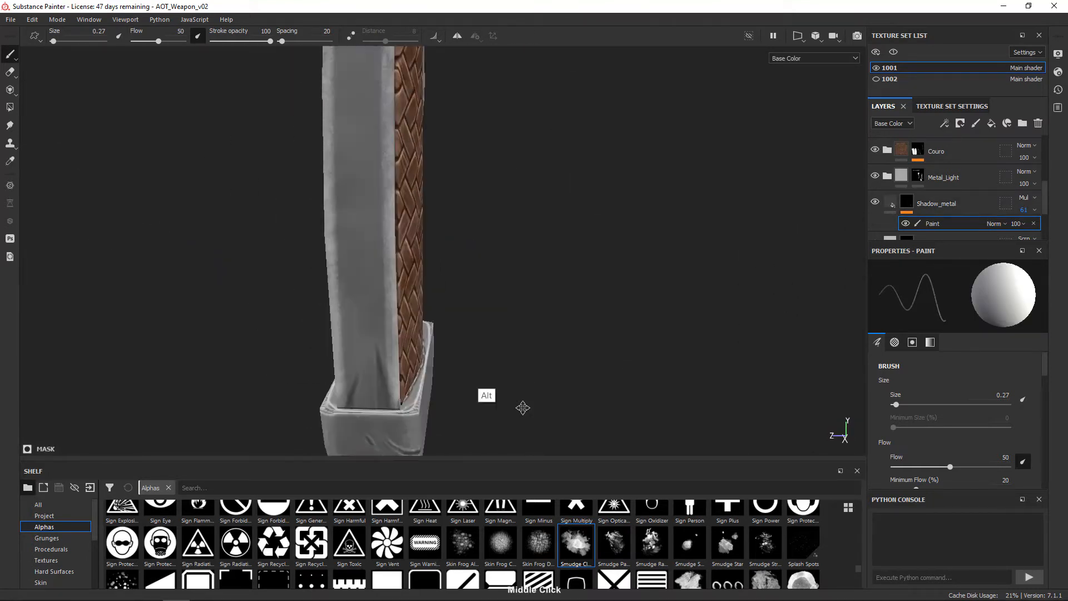
Compare the metal with and without the Shadow_metal layer by switching its visibility off and on
{"action": "left_click_drag", "start_coordinate": [523, 407], "coordinate": [473, 342], "text": "alt"}
{"action": "left_click_drag", "start_coordinate": [556, 278], "coordinate": [460, 280], "text": "alt"}
{"action": "left_click", "coordinate": [877, 204]}
{"action": "left_click", "coordinate": [877, 204]}
Paint broader shading inside the grip frame's two windows and around the finger plates, with the brush enlarged to 0.52
{"action": "left_click_drag", "start_coordinate": [267, 311], "coordinate": [311, 334], "text": "alt"}
{"action": "right_click_drag", "start_coordinate": [312, 334], "coordinate": [356, 433], "text": "alt"}
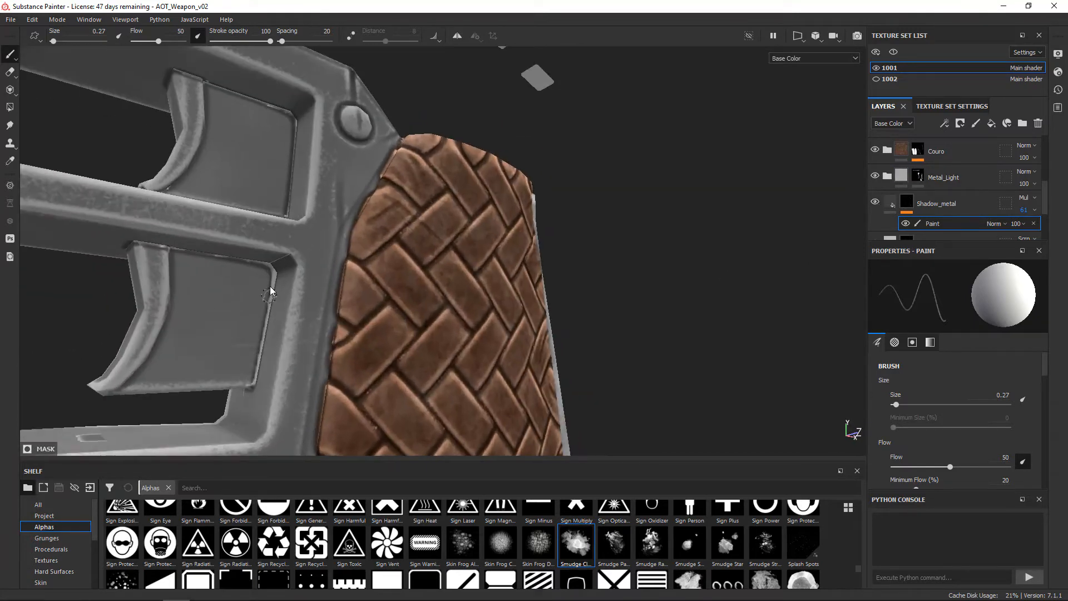
{"action": "left_click_drag", "start_coordinate": [278, 128], "coordinate": [501, 222], "text": "alt"}
{"action": "right_click_drag", "start_coordinate": [312, 184], "coordinate": [367, 250], "text": "alt"}
{"action": "middle_click_drag", "start_coordinate": [388, 222], "coordinate": [395, 308], "text": "alt"}
{"action": "right_click_drag", "start_coordinate": [522, 232], "coordinate": [406, 151], "text": "alt"}
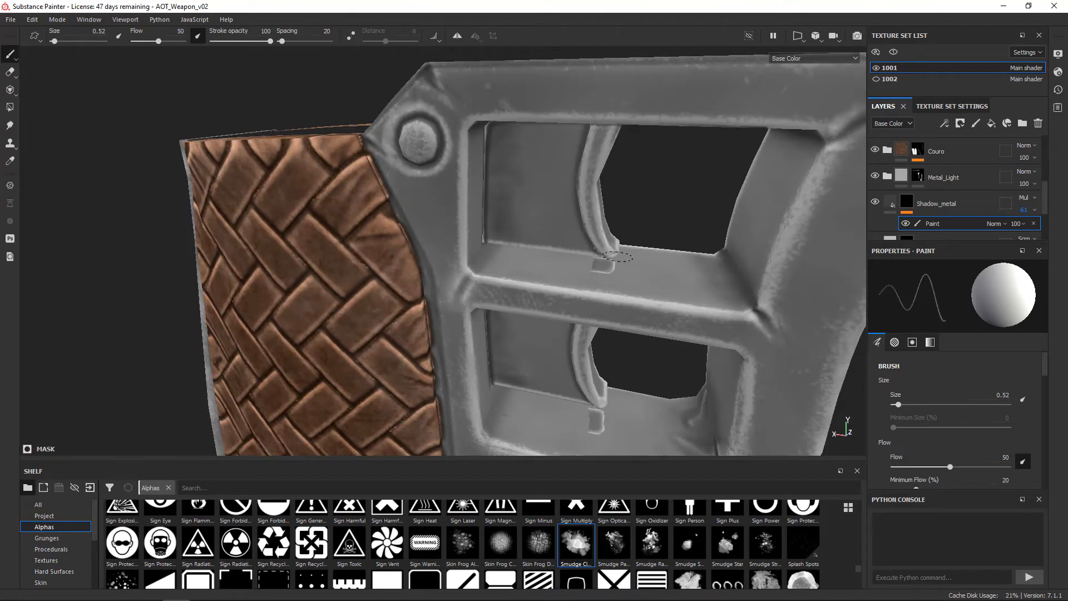
{"action": "right_click_drag", "start_coordinate": [618, 257], "coordinate": [481, 303], "text": "alt"}
Add a Shadow_metal layer with a black mask and Paint effect, Multiply at 61, to the Metal_Light group above light_metal
{"action": "right_click", "coordinate": [912, 188]}
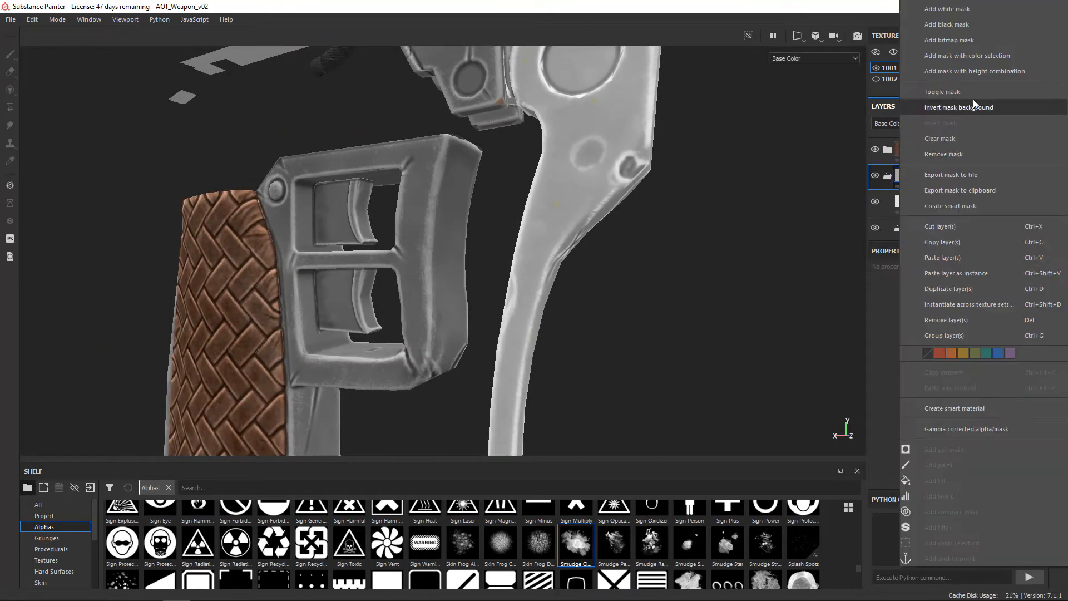
{"action": "left_click", "coordinate": [973, 102]}
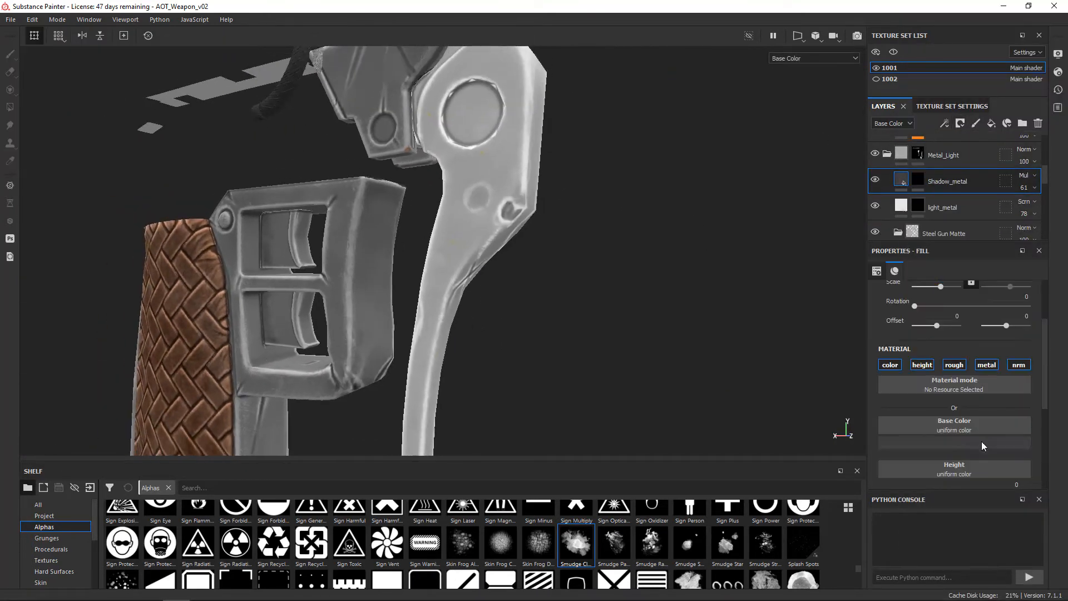
{"action": "right_click", "coordinate": [918, 179]}
{"action": "left_click", "coordinate": [946, 429]}
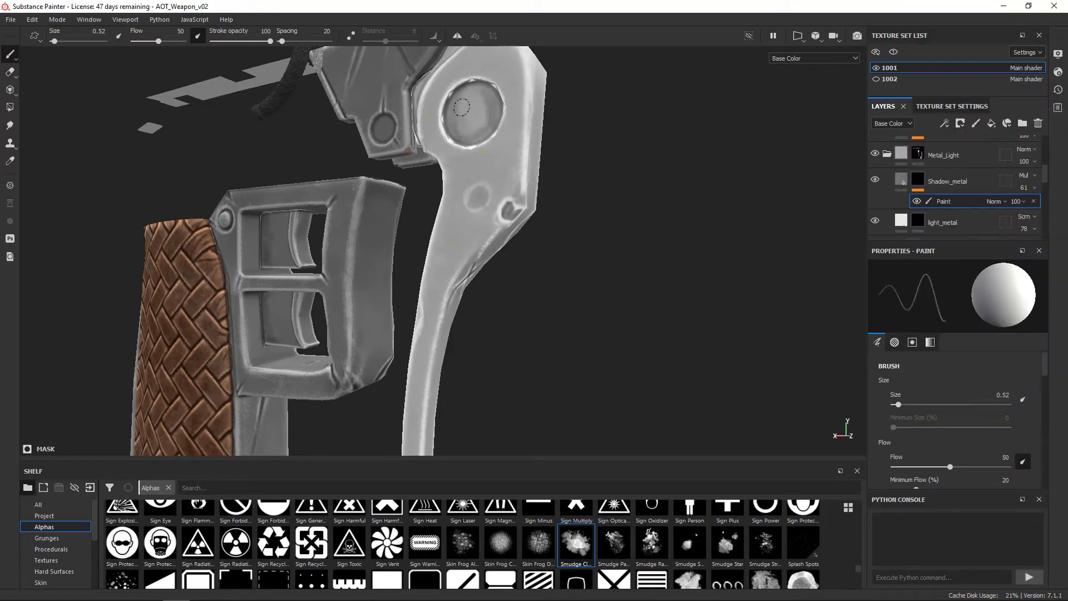
Paint a shadow in the round disc of the light metal lever and set this Shadow_metal layer's opacity to 52
{"action": "left_click_drag", "start_coordinate": [447, 131], "coordinate": [479, 82]}
{"action": "left_click", "coordinate": [1034, 188]}
{"action": "left_click_drag", "start_coordinate": [1046, 208], "coordinate": [1038, 212]}
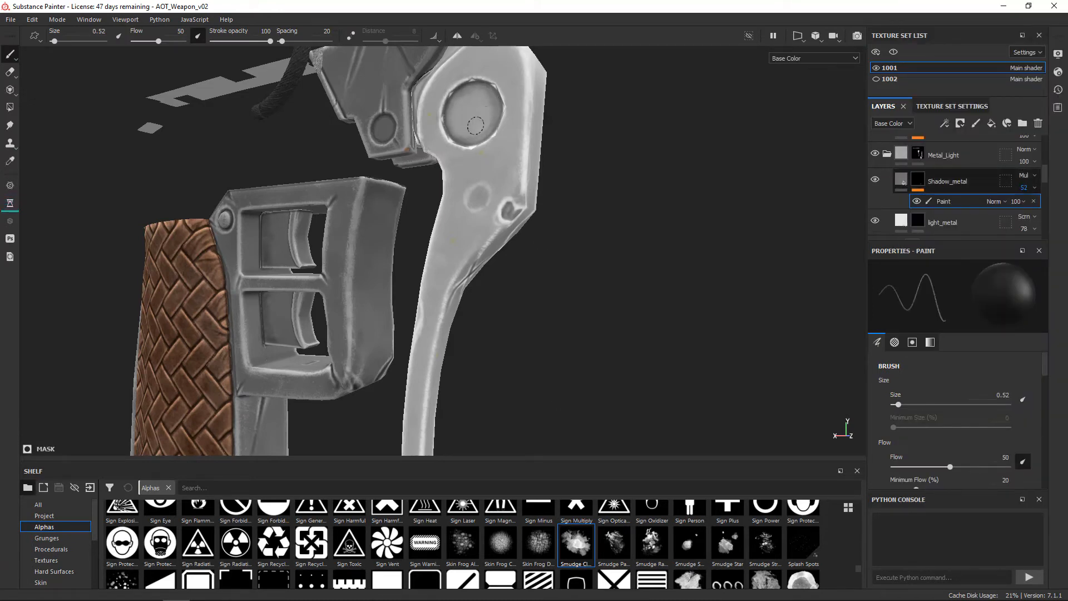
Paint fine shadows into the crossing scratches of the lever's upper section and its lower tip, with brush size 0.1
{"action": "left_click_drag", "start_coordinate": [476, 125], "coordinate": [379, 208], "text": "alt"}
{"action": "mouse_move", "coordinate": [454, 188]}
{"action": "left_mouse_down", "text": "alt"}
{"action": "mouse_move", "coordinate": [400, 306]}
{"action": "mouse_move", "coordinate": [410, 332]}
{"action": "mouse_move", "coordinate": [573, 312]}
{"action": "mouse_move", "coordinate": [343, 286]}
{"action": "mouse_move", "coordinate": [425, 295]}
{"action": "mouse_move", "coordinate": [479, 238]}
{"action": "mouse_move", "coordinate": [412, 223]}
{"action": "mouse_move", "coordinate": [384, 172]}
{"action": "left_mouse_up", "text": "alt"}
{"action": "right_click_drag", "start_coordinate": [384, 172], "coordinate": [352, 163], "text": "ctrl"}
{"action": "left_click_drag", "start_coordinate": [332, 151], "coordinate": [380, 191], "text": "alt"}
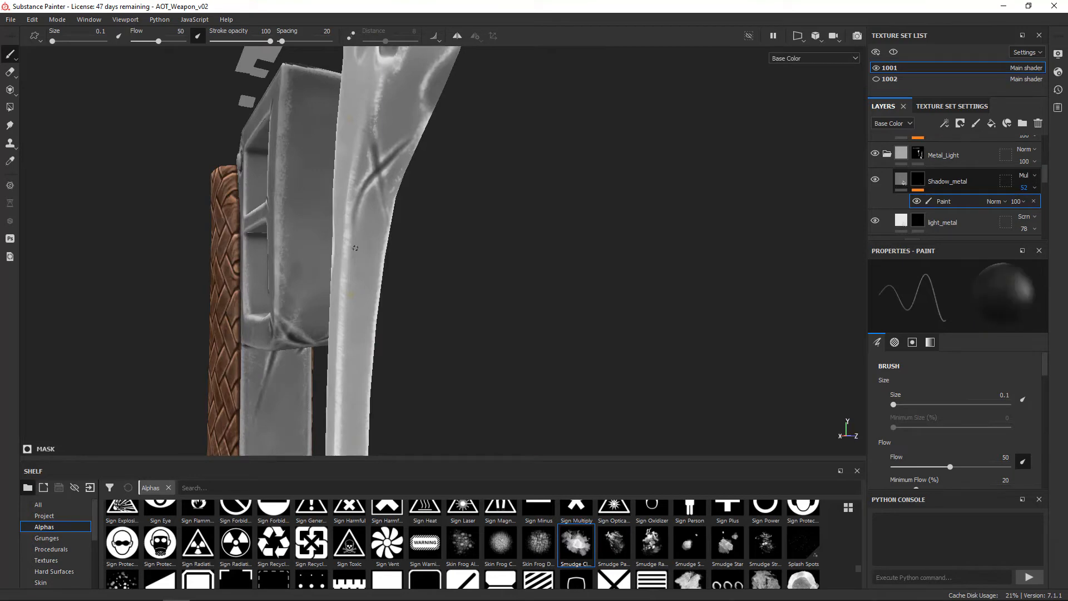
{"action": "left_click_drag", "start_coordinate": [401, 143], "coordinate": [364, 257], "text": "alt"}
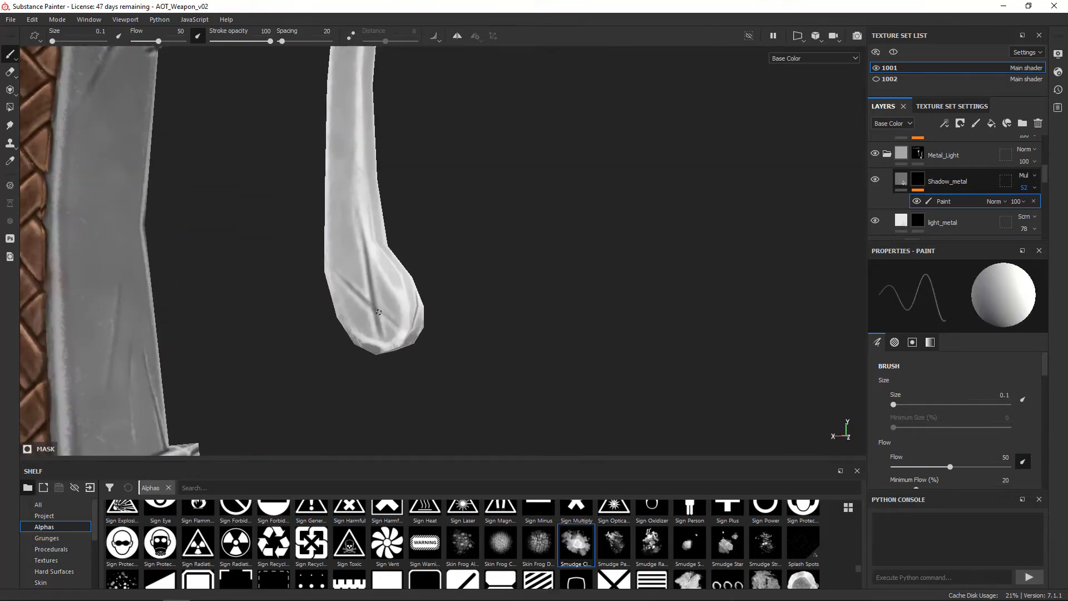
Enlarge the brush to 0.27 and shade the reverse side of the lever's lower tip
{"action": "mouse_move", "coordinate": [378, 312]}
{"action": "left_mouse_down", "text": "alt"}
{"action": "mouse_move", "coordinate": [515, 326]}
{"action": "mouse_move", "coordinate": [337, 343]}
{"action": "mouse_move", "coordinate": [780, 273]}
{"action": "left_mouse_up", "text": "alt"}
{"action": "right_click_drag", "start_coordinate": [780, 273], "coordinate": [700, 234], "text": "alt"}
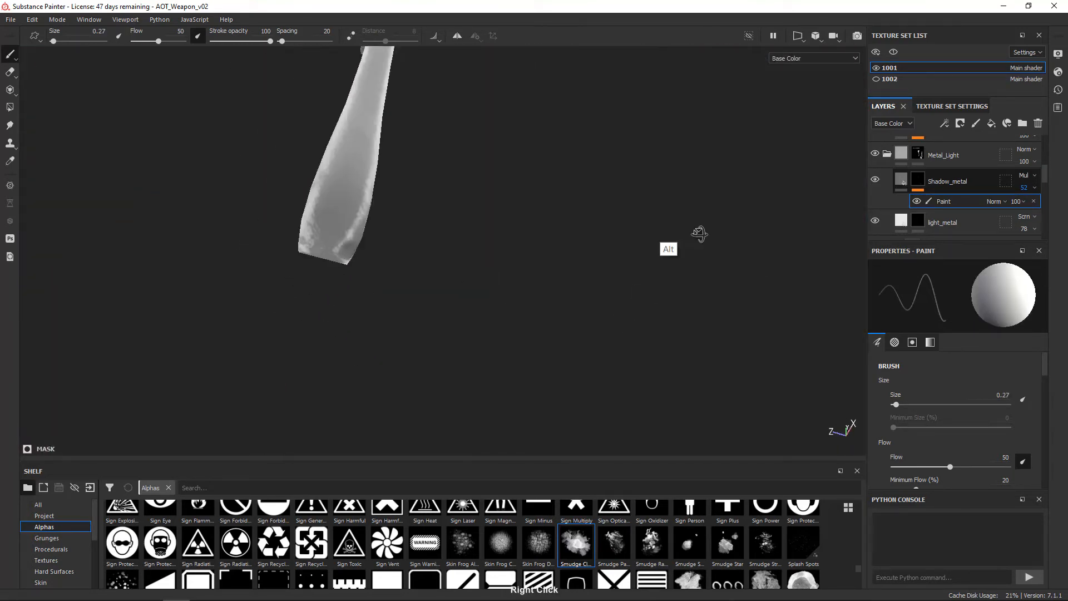
{"action": "left_click_drag", "start_coordinate": [700, 234], "coordinate": [468, 272], "text": "alt"}
{"action": "right_click_drag", "start_coordinate": [468, 272], "coordinate": [556, 167], "text": "alt"}
{"action": "left_click_drag", "start_coordinate": [550, 192], "coordinate": [529, 228], "text": "alt"}
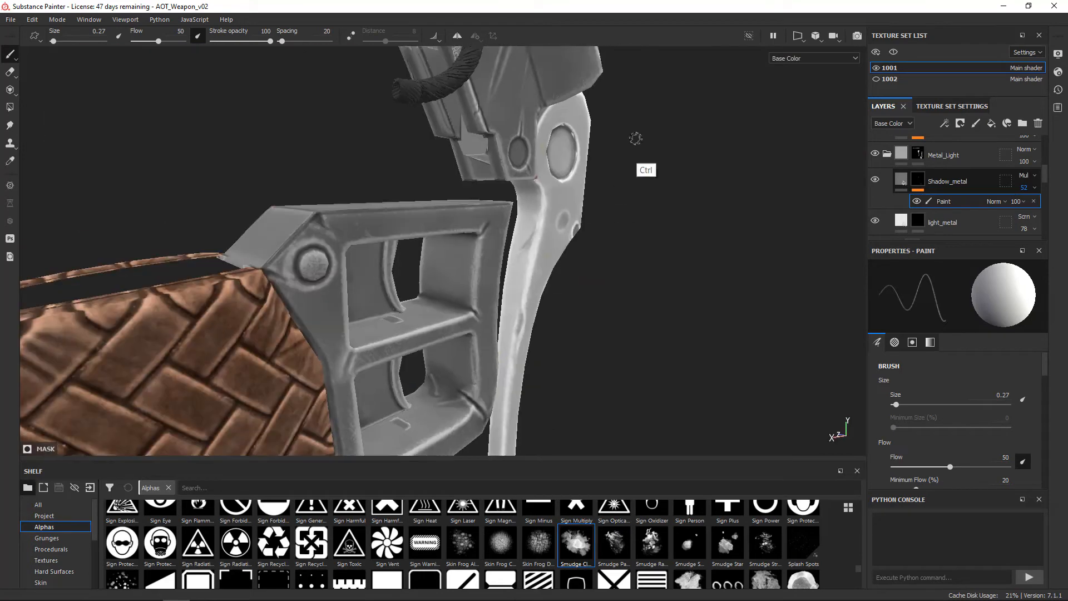
Shade the dents and creases around the lever's pivot head, varying the brush between 0.27, 0.85 and 0.52
{"action": "right_click_drag", "start_coordinate": [636, 138], "coordinate": [639, 322], "text": "alt"}
{"action": "left_click_drag", "start_coordinate": [639, 323], "coordinate": [548, 244], "text": "alt"}
{"action": "right_click_drag", "start_coordinate": [548, 245], "coordinate": [578, 167], "text": "alt"}
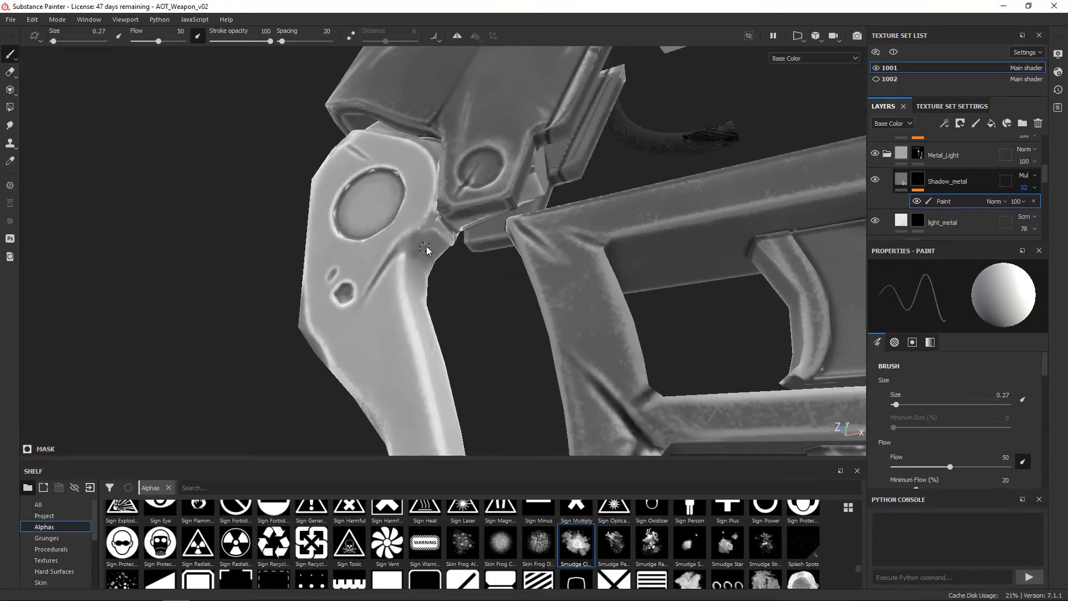
{"action": "key", "text": "x"}
{"action": "right_click_drag", "start_coordinate": [420, 187], "coordinate": [409, 186], "text": "ctrl"}
{"action": "left_click_drag", "start_coordinate": [420, 186], "coordinate": [528, 222], "text": "alt"}
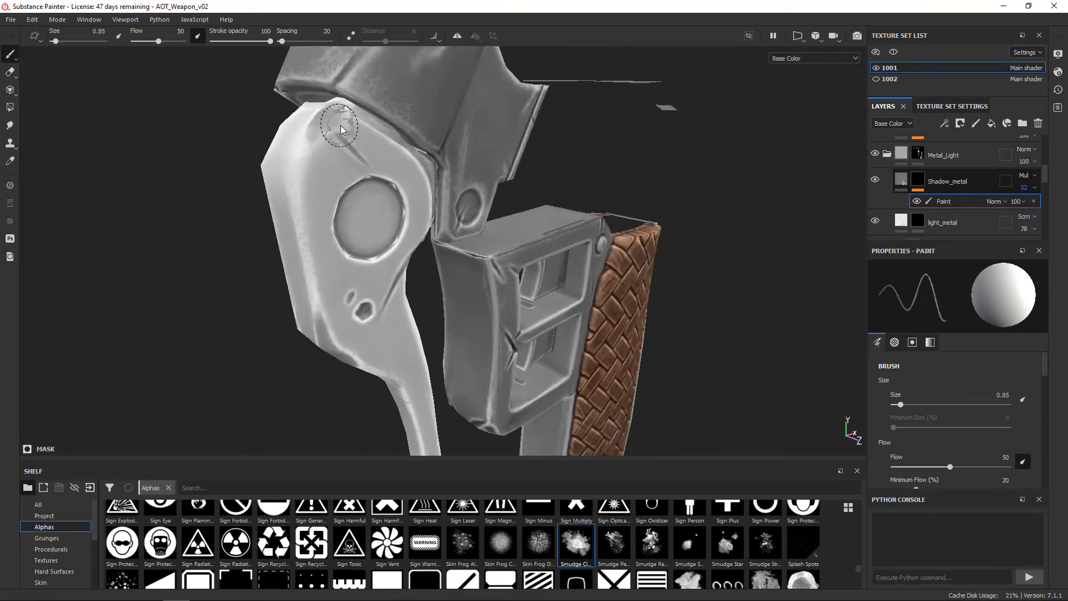
{"action": "right_click_drag", "start_coordinate": [340, 125], "coordinate": [331, 126], "text": "ctrl"}
{"action": "mouse_move", "coordinate": [340, 125]}
{"action": "left_mouse_down", "text": "alt"}
{"action": "mouse_move", "coordinate": [567, 286]}
{"action": "mouse_move", "coordinate": [662, 267]}
{"action": "left_mouse_up", "text": "alt"}
{"action": "right_click_drag", "start_coordinate": [612, 267], "coordinate": [458, 339], "text": "alt"}
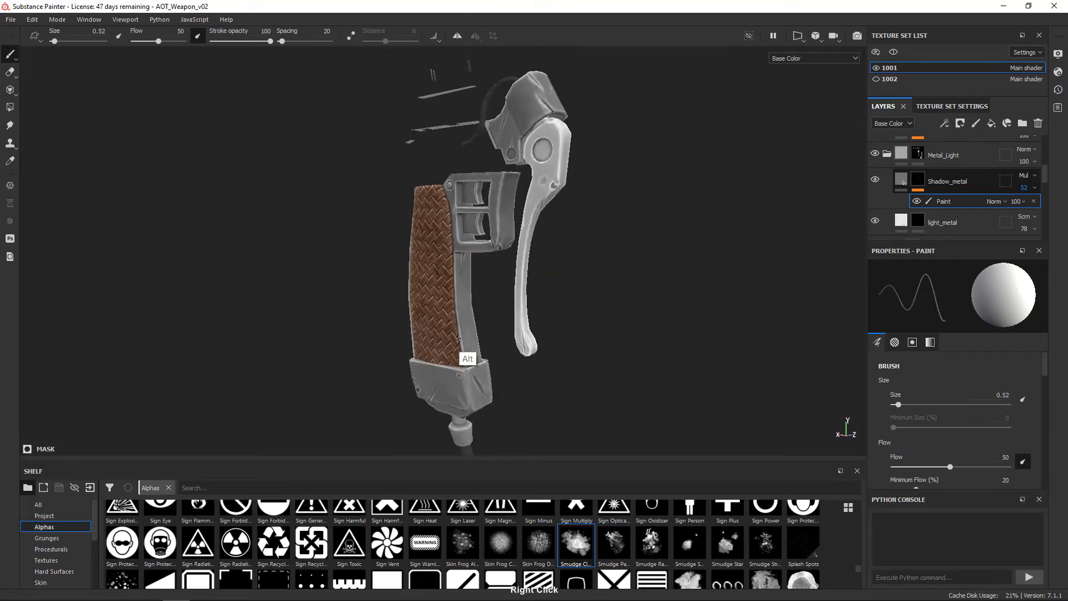
Show only texture set 1002 and add a fill layer named shadow_metla with a black mask above light_metal in the Metal group
{"action": "left_click", "coordinate": [877, 68]}
{"action": "scroll", "coordinate": [926, 178], "scroll_direction": "up", "scroll_amount": 3}
{"action": "left_click", "coordinate": [940, 190]}
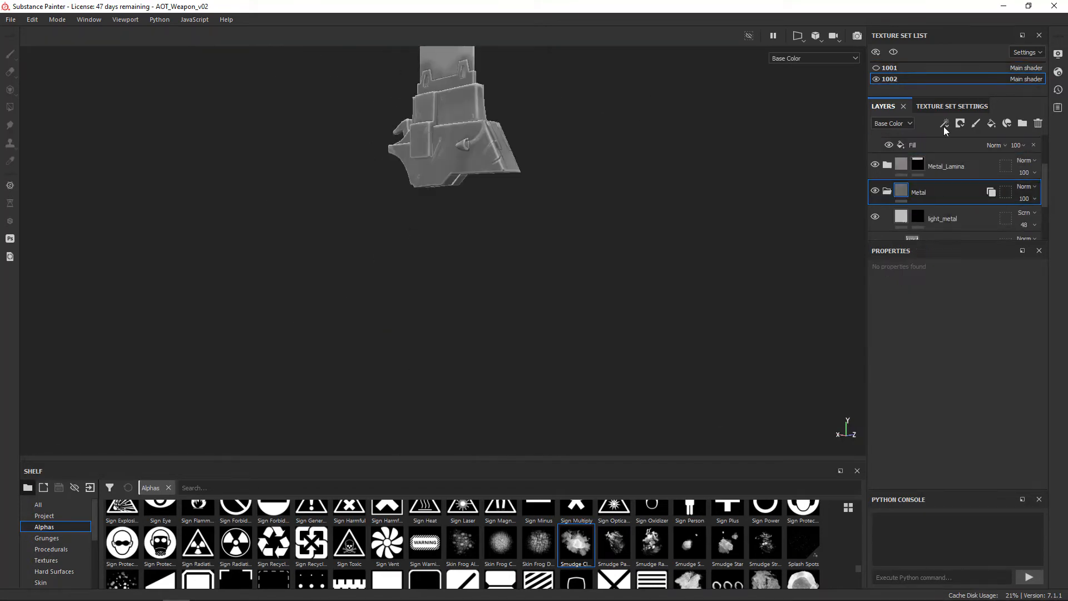
{"action": "left_click", "coordinate": [992, 123]}
{"action": "double_click", "coordinate": [949, 208]}
{"action": "type", "text": "shadow_metla"}
{"action": "key", "text": "Return"}
{"action": "left_click", "coordinate": [960, 123]}
{"action": "left_click", "coordinate": [990, 150]}
Set the shadow_metla layer's base color to gray 5F5F5F and its blending mode to Multiply
{"action": "left_click", "coordinate": [901, 205]}
{"action": "scroll", "coordinate": [949, 384], "scroll_direction": "down", "scroll_amount": 3}
{"action": "left_click", "coordinate": [918, 443]}
{"action": "left_click_drag", "start_coordinate": [928, 504], "coordinate": [915, 527]}
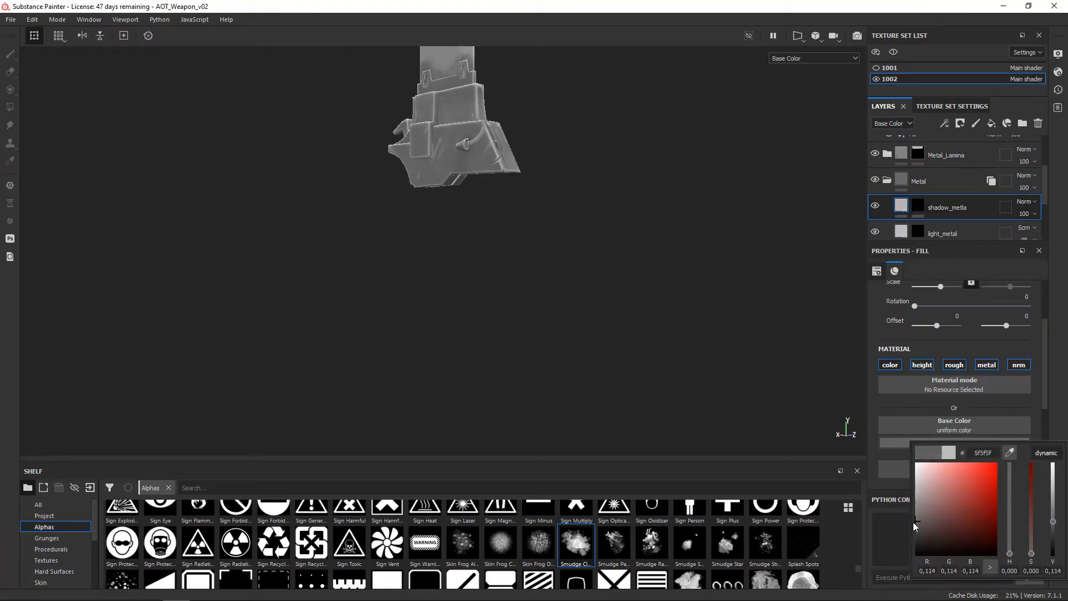
{"action": "left_click", "coordinate": [1027, 202]}
{"action": "left_click", "coordinate": [1019, 240]}
Add a Paint effect to the shadow_metla layer's content and lower the layer's opacity
{"action": "left_click", "coordinate": [976, 123]}
{"action": "key", "text": "ctrl+z"}
{"action": "right_click", "coordinate": [973, 208]}
{"action": "left_click", "coordinate": [912, 400]}
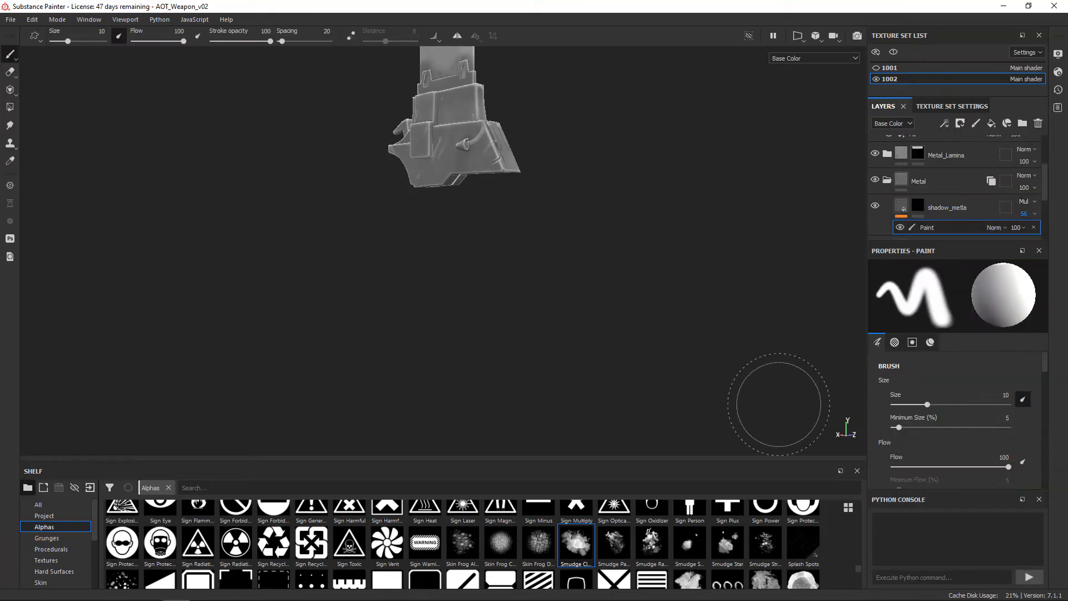
Choose the Dirt 2 brush for painting the blade holder and set its size space to Object
{"action": "right_click_drag", "start_coordinate": [501, 222], "coordinate": [639, 251], "text": "alt"}
{"action": "middle_click_drag", "start_coordinate": [517, 178], "coordinate": [529, 311], "text": "alt"}
{"action": "scroll", "coordinate": [70, 547], "scroll_direction": "down", "scroll_amount": 2}
{"action": "left_click", "coordinate": [71, 537]}
{"action": "scroll", "coordinate": [389, 545], "scroll_direction": "down", "scroll_amount": 1}
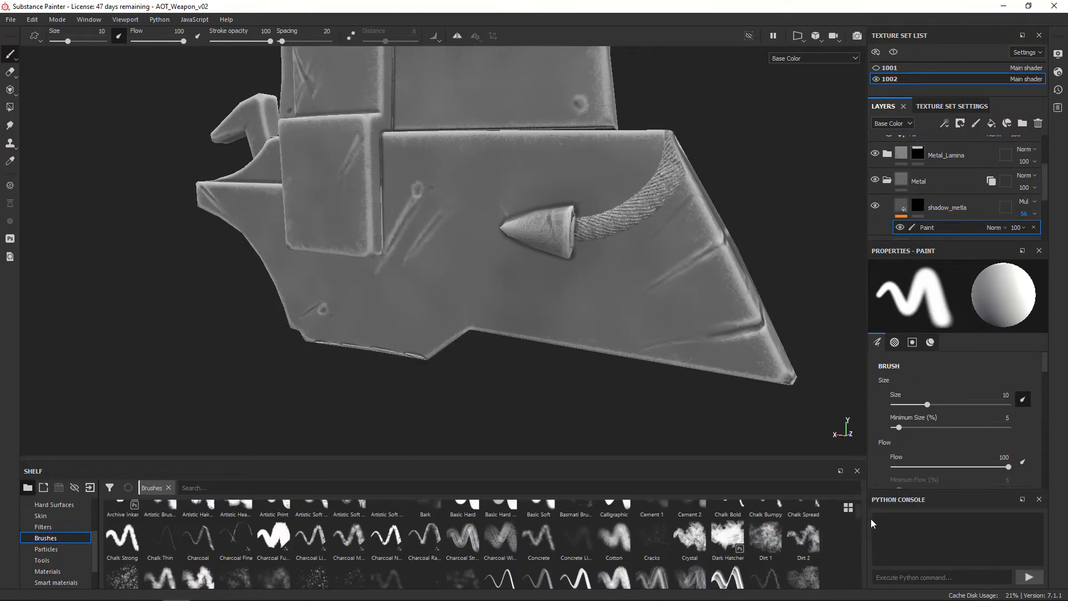
{"action": "left_click", "coordinate": [804, 537]}
{"action": "mouse_move", "coordinate": [1046, 372]}
{"action": "left_mouse_down"}
{"action": "mouse_move", "coordinate": [1043, 397]}
{"action": "mouse_move", "coordinate": [1045, 362]}
{"action": "mouse_move", "coordinate": [1054, 417]}
{"action": "left_mouse_up"}
{"action": "left_click", "coordinate": [883, 415]}
{"action": "left_click", "coordinate": [1012, 421]}
{"action": "left_click", "coordinate": [969, 444]}
Search the alphas for "smud" and assign Smudge Cloud as the brush alpha
{"action": "scroll", "coordinate": [61, 528], "scroll_direction": "up", "scroll_amount": 2}
{"action": "left_click", "coordinate": [45, 527]}
{"action": "left_click", "coordinate": [390, 488]}
{"action": "type", "text": "smud"}
{"action": "left_click_drag", "start_coordinate": [122, 519], "coordinate": [744, 486]}
{"action": "left_click", "coordinate": [197, 520]}
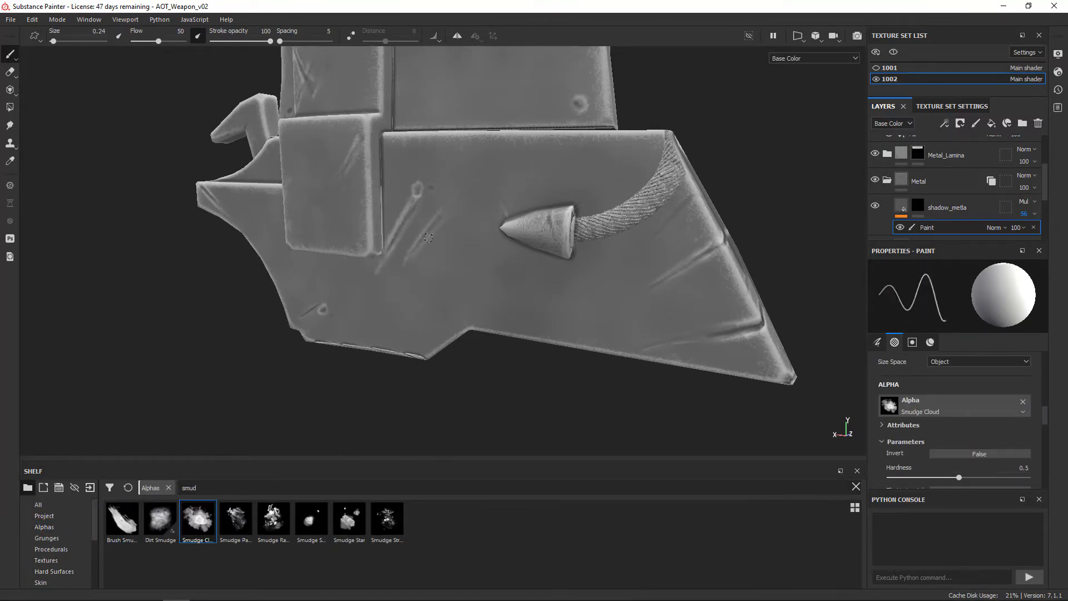
Undo the trial stroke and replace the content Paint effect with one on the shadow_metla mask, setting the layer's opacity to 57
{"action": "key", "text": "ctrl+z"}
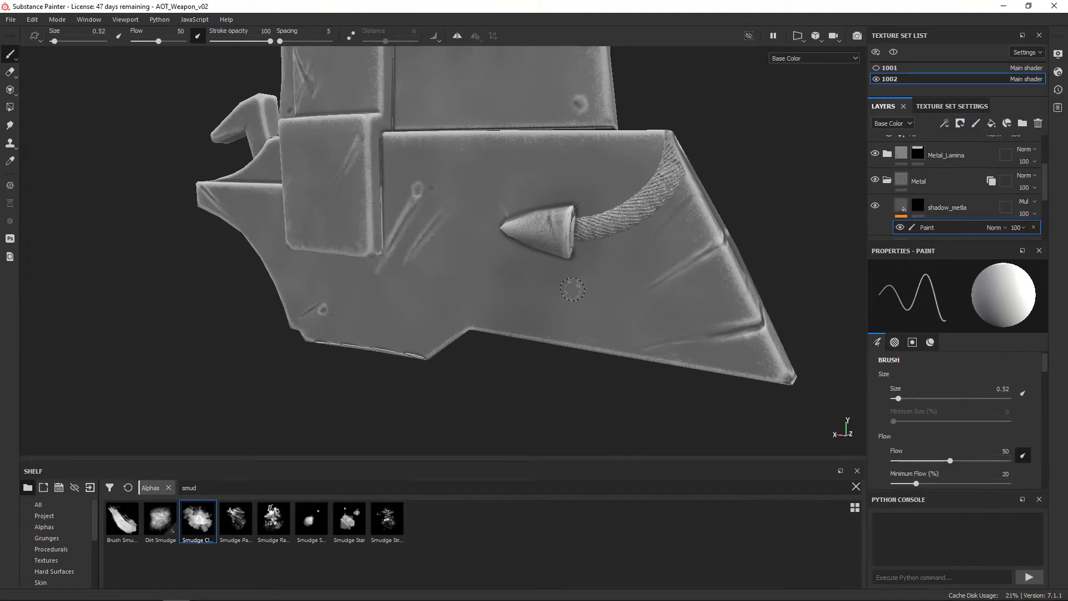
{"action": "left_click_drag", "start_coordinate": [1015, 227], "coordinate": [1041, 237]}
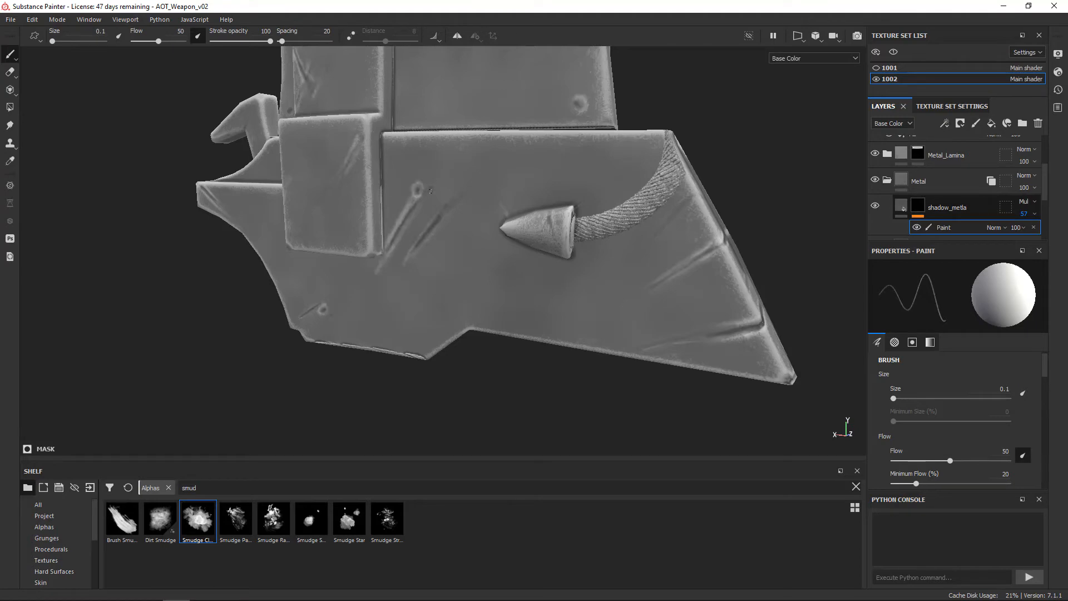
Paint shadows around the hook, front nose and neighbouring plates of the blade holder, with brush size 0.27
{"action": "left_click_drag", "start_coordinate": [702, 341], "coordinate": [607, 268], "text": "alt"}
{"action": "right_click_drag", "start_coordinate": [619, 273], "coordinate": [248, 295], "text": "alt"}
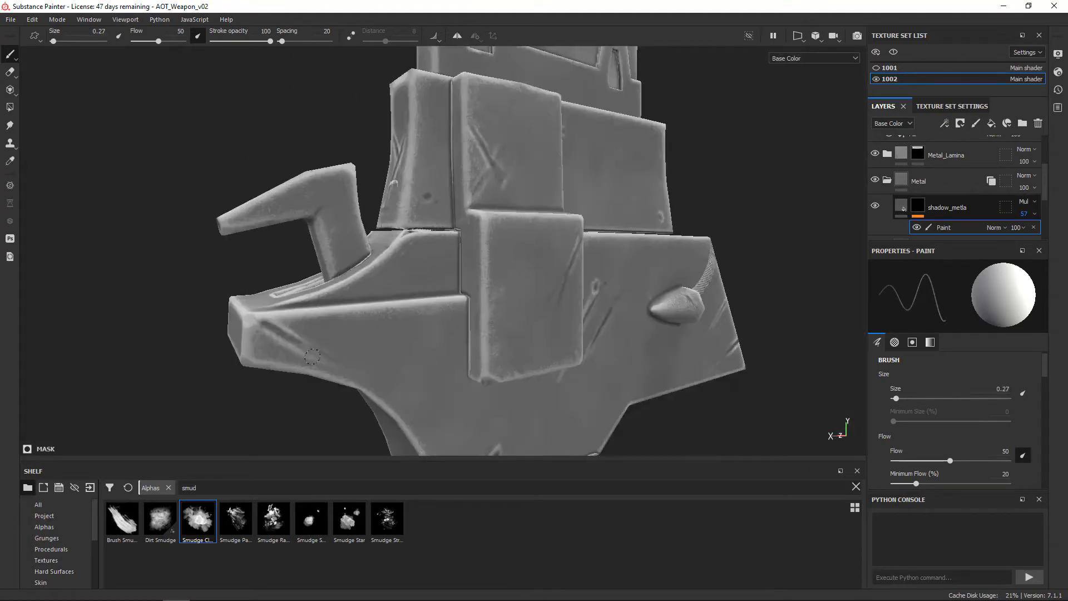
{"action": "left_click_drag", "start_coordinate": [320, 350], "coordinate": [661, 295], "text": "alt"}
{"action": "right_click_drag", "start_coordinate": [317, 334], "coordinate": [370, 332], "text": "alt"}
{"action": "left_click_drag", "start_coordinate": [369, 332], "coordinate": [201, 251], "text": "alt"}
{"action": "middle_click_drag", "start_coordinate": [467, 223], "coordinate": [489, 176], "text": "alt"}
{"action": "left_click_drag", "start_coordinate": [548, 139], "coordinate": [718, 206], "text": "alt"}
{"action": "right_click_drag", "start_coordinate": [651, 236], "coordinate": [739, 250], "text": "alt"}
{"action": "left_click_drag", "start_coordinate": [690, 251], "coordinate": [639, 267], "text": "alt"}
Paint a shadow along the nose's long ridge and refine its pointed scratch with the brush reduced to 0.1
{"action": "left_click_drag", "start_coordinate": [433, 262], "coordinate": [595, 236]}
{"action": "key", "text": "x"}
{"action": "key", "text": "x"}
{"action": "key", "text": "bracketleft"}
{"action": "right_click_drag", "start_coordinate": [554, 241], "coordinate": [603, 207], "text": "alt"}
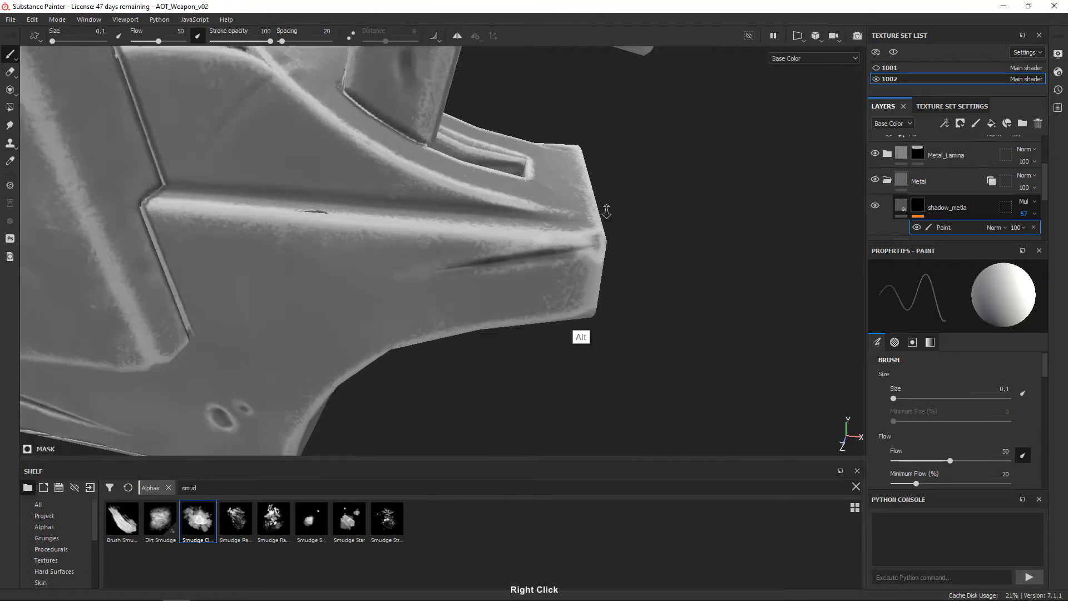
{"action": "left_click_drag", "start_coordinate": [603, 208], "coordinate": [556, 306], "text": "alt"}
{"action": "key", "text": "x"}
{"action": "key", "text": "x"}
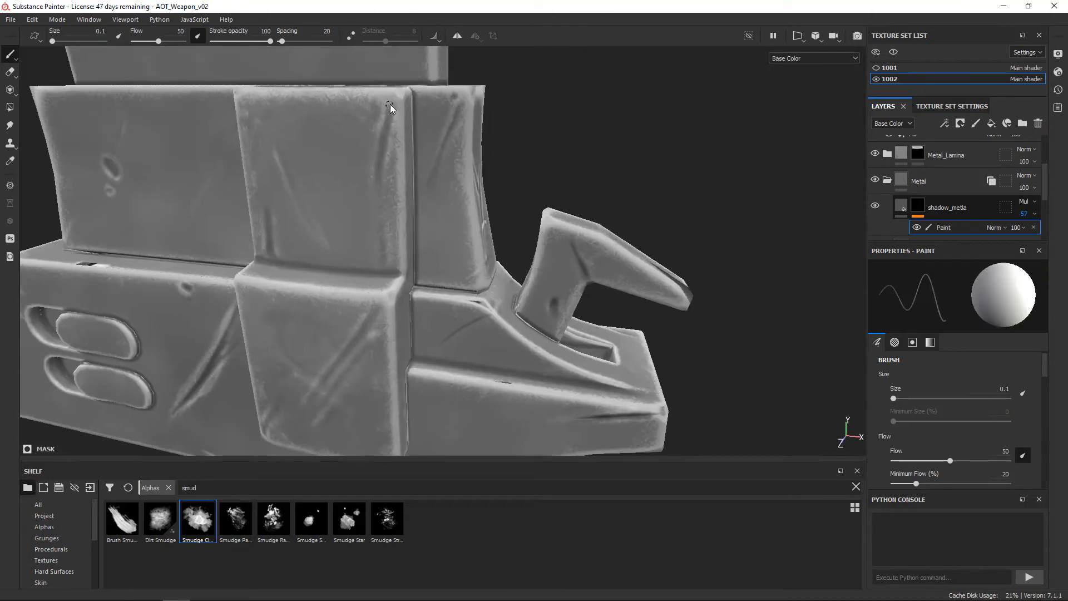
Paint fine shadows into the scratches of the two stacked side plates
{"action": "left_click_drag", "start_coordinate": [278, 156], "coordinate": [315, 234]}
{"action": "key", "text": "x"}
{"action": "key", "text": "x"}
{"action": "left_click_drag", "start_coordinate": [371, 318], "coordinate": [357, 335]}
{"action": "middle_click_drag", "start_coordinate": [385, 348], "coordinate": [465, 242], "text": "alt"}
Enlarge the brush to 0.27 and shade the lower stacked plate and the dents of the wide plate beside it
{"action": "key", "text": "x"}
{"action": "key", "text": "bracketright"}
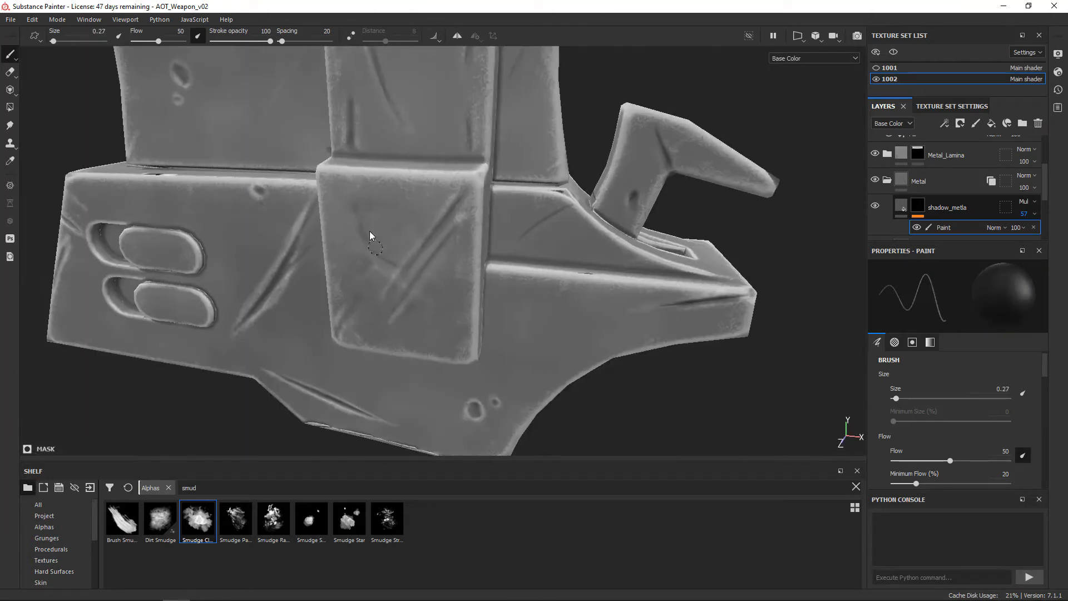
{"action": "right_click_drag", "start_coordinate": [380, 286], "coordinate": [374, 245], "text": "alt"}
{"action": "key", "text": "x"}
{"action": "left_click_drag", "start_coordinate": [375, 246], "coordinate": [489, 174], "text": "alt"}
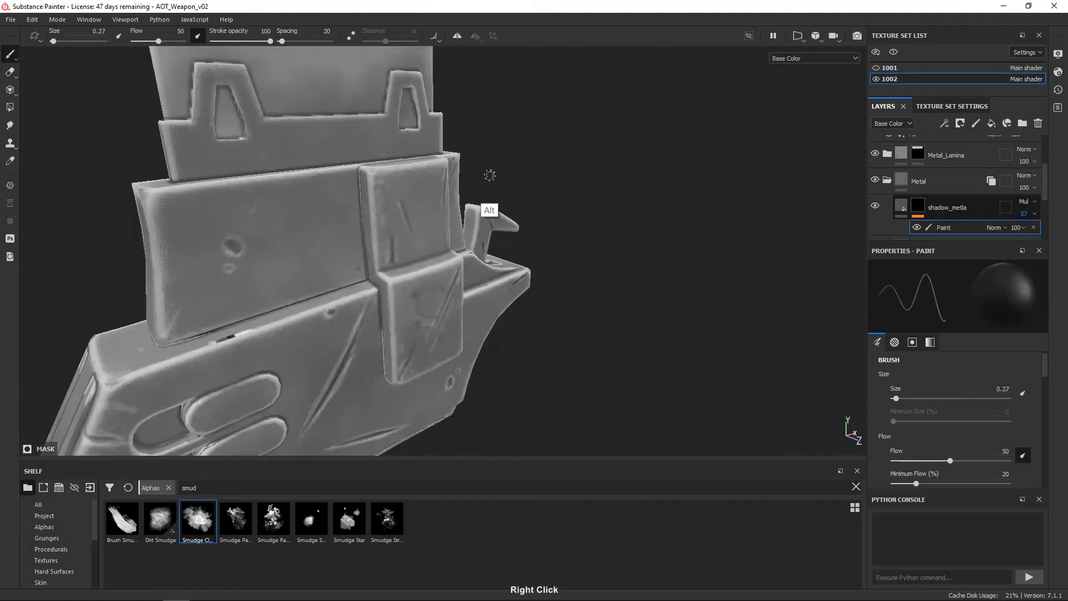
{"action": "right_click_drag", "start_coordinate": [489, 174], "coordinate": [493, 300], "text": "alt"}
{"action": "key", "text": "x"}
{"action": "key", "text": "x"}
{"action": "middle_click_drag", "start_coordinate": [499, 128], "coordinate": [553, 208], "text": "alt"}
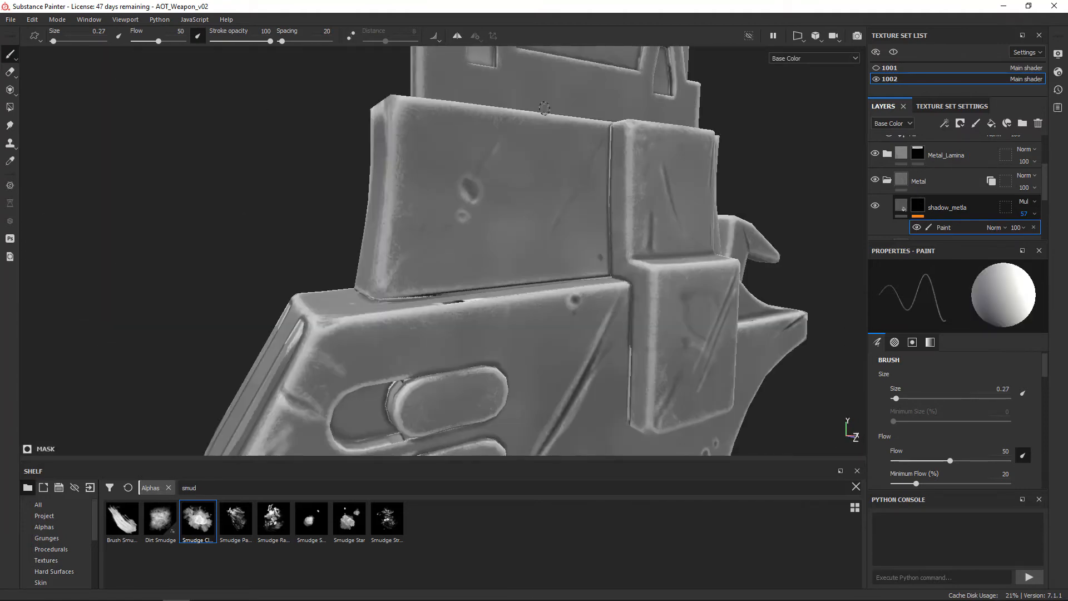
Reduce the brush to 0.1 and paint shadows into the dents and scratches around the two oval slots
{"action": "middle_click_drag", "start_coordinate": [437, 209], "coordinate": [488, 109], "text": "alt"}
{"action": "key", "text": "bracketleft"}
{"action": "middle_click_drag", "start_coordinate": [509, 194], "coordinate": [551, 229], "text": "alt"}
{"action": "key", "text": "x"}
{"action": "middle_click_drag", "start_coordinate": [491, 300], "coordinate": [591, 204], "text": "alt"}
{"action": "key", "text": "x"}
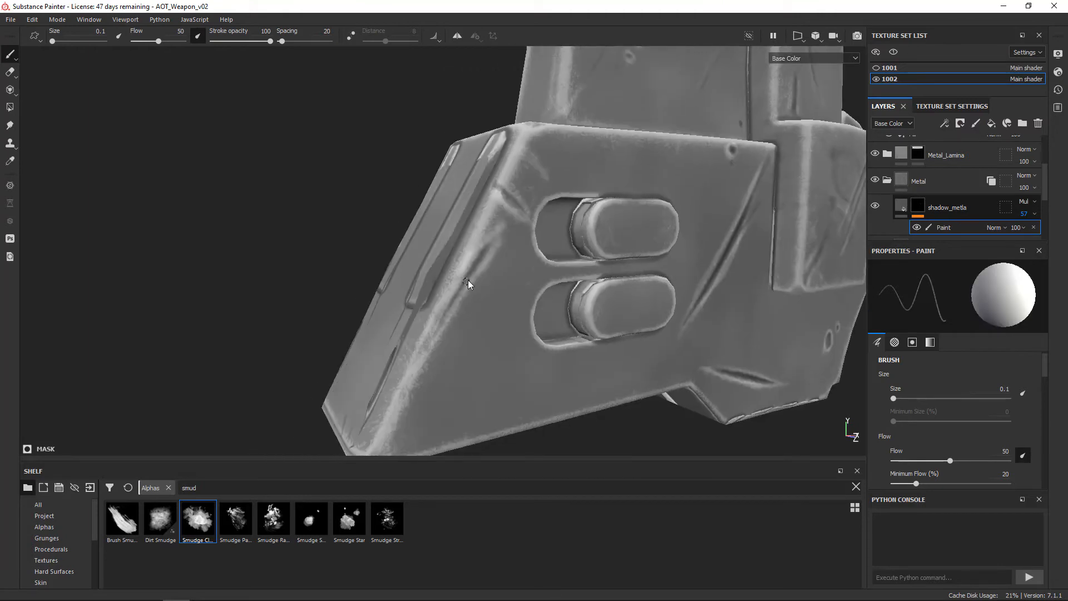
Inspect the shaded metal body from all sides, toggling the shadow_metla layer to compare it with and without shadows
{"action": "left_click_drag", "start_coordinate": [549, 183], "coordinate": [501, 334], "text": "alt"}
{"action": "middle_click_drag", "start_coordinate": [501, 334], "coordinate": [529, 392], "text": "alt"}
{"action": "left_click_drag", "start_coordinate": [628, 373], "coordinate": [588, 356], "text": "alt"}
{"action": "middle_click_drag", "start_coordinate": [589, 356], "coordinate": [493, 334], "text": "alt"}
{"action": "left_click_drag", "start_coordinate": [494, 334], "coordinate": [384, 356], "text": "alt"}
{"action": "middle_click_drag", "start_coordinate": [384, 356], "coordinate": [410, 398], "text": "alt"}
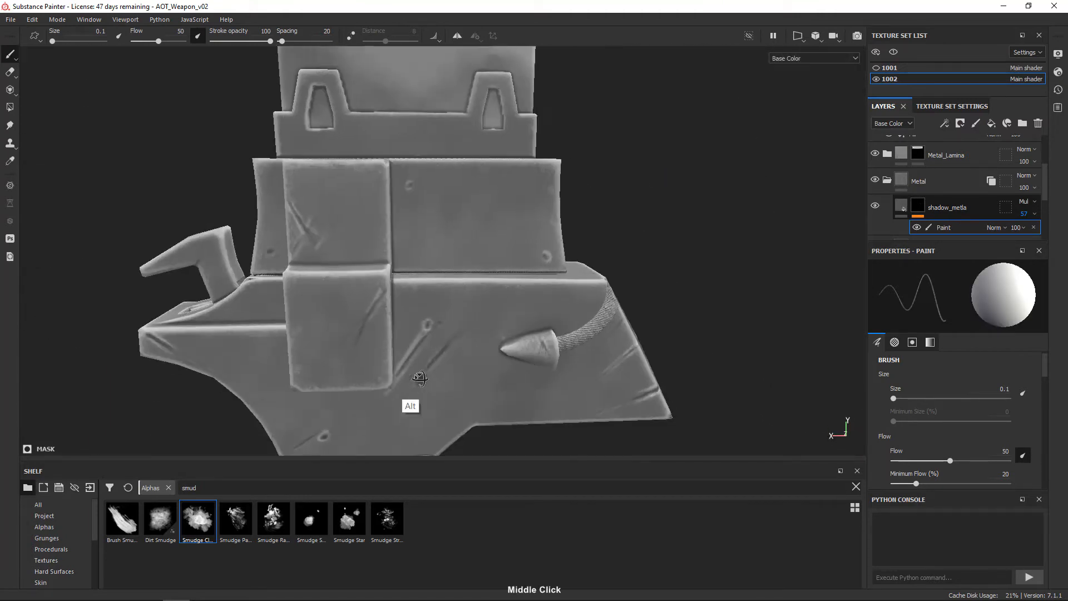
{"action": "right_click_drag", "start_coordinate": [410, 397], "coordinate": [439, 362], "text": "alt"}
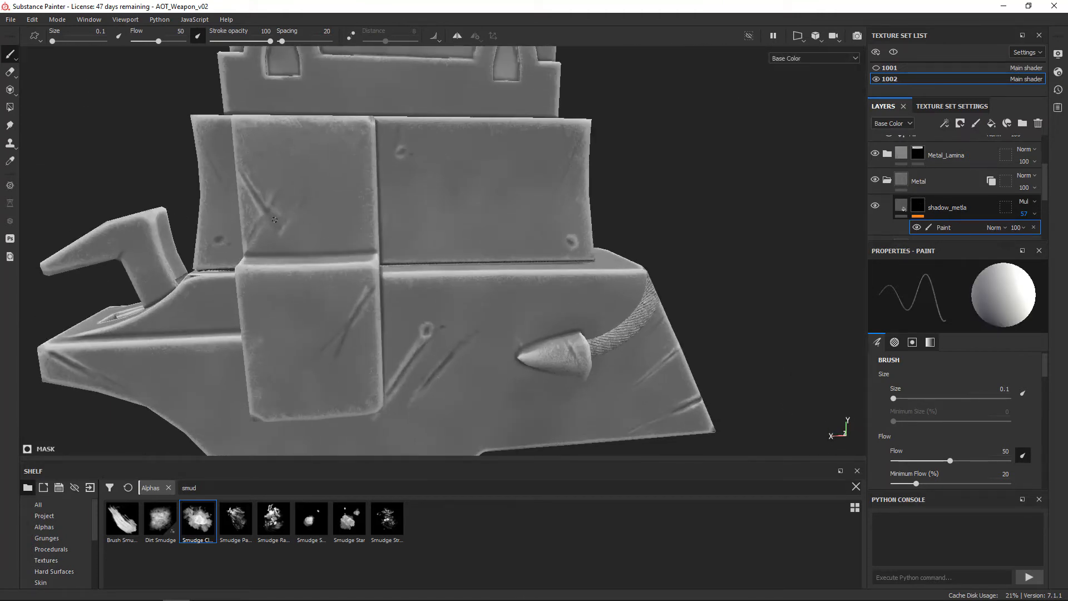
{"action": "right_click_drag", "start_coordinate": [566, 291], "coordinate": [512, 267], "text": "alt"}
{"action": "left_click_drag", "start_coordinate": [512, 267], "coordinate": [565, 222], "text": "alt"}
{"action": "middle_click_drag", "start_coordinate": [565, 222], "coordinate": [535, 150], "text": "alt"}
{"action": "left_click", "coordinate": [876, 206]}
{"action": "left_click", "coordinate": [876, 206]}
{"action": "right_click_drag", "start_coordinate": [479, 311], "coordinate": [534, 295], "text": "alt"}
{"action": "left_click_drag", "start_coordinate": [534, 295], "coordinate": [445, 269], "text": "alt"}
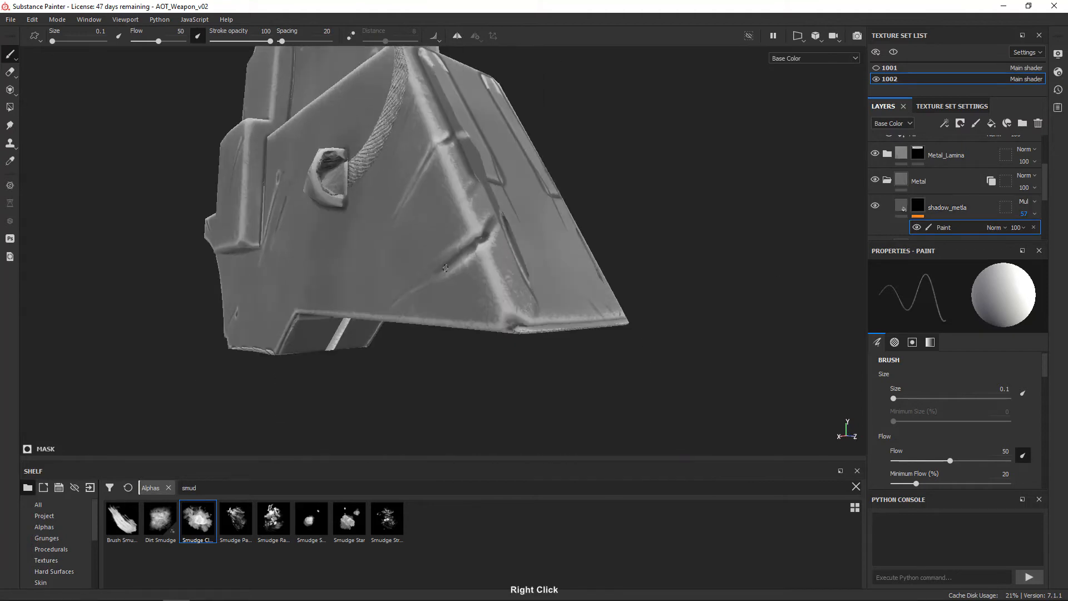
{"action": "left_click_drag", "start_coordinate": [398, 212], "coordinate": [178, 259], "text": "alt"}
{"action": "right_click_drag", "start_coordinate": [501, 300], "coordinate": [411, 273], "text": "alt"}
{"action": "left_click_drag", "start_coordinate": [412, 273], "coordinate": [657, 279], "text": "alt"}
{"action": "left_click", "coordinate": [876, 206]}
Show texture set 1001 again, collapse the Metal folder, and select the Shadow_metal layer's mask in set 1001 for painting
{"action": "left_click", "coordinate": [876, 68]}
{"action": "right_click_drag", "start_coordinate": [656, 431], "coordinate": [556, 356], "text": "alt"}
{"action": "middle_click_drag", "start_coordinate": [556, 356], "coordinate": [533, 295], "text": "alt"}
{"action": "right_click_drag", "start_coordinate": [533, 323], "coordinate": [628, 362], "text": "alt"}
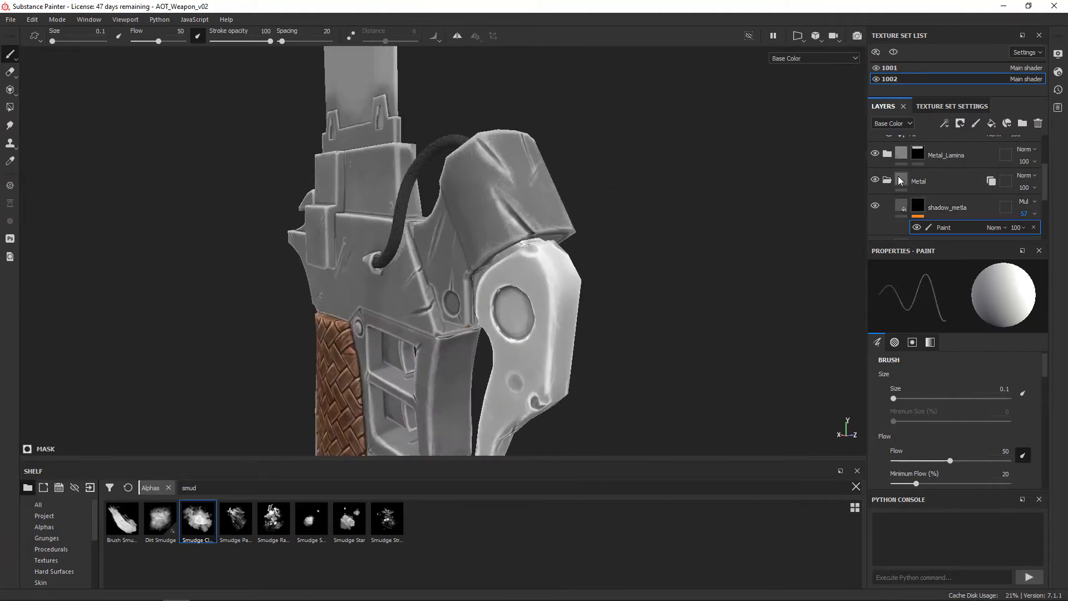
{"action": "left_click", "coordinate": [887, 180]}
{"action": "left_click", "coordinate": [911, 69]}
{"action": "left_click_drag", "start_coordinate": [1045, 148], "coordinate": [1043, 175]}
{"action": "scroll", "coordinate": [887, 179], "scroll_direction": "up", "scroll_amount": 1}
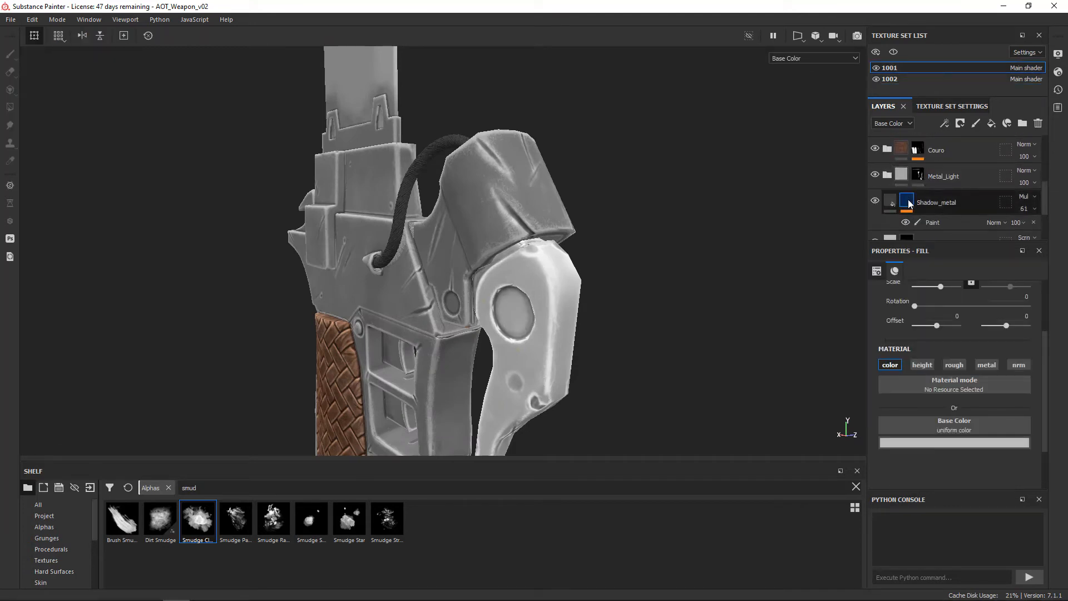
{"action": "left_click", "coordinate": [909, 204]}
{"action": "right_click_drag", "start_coordinate": [490, 189], "coordinate": [509, 208], "text": "alt"}
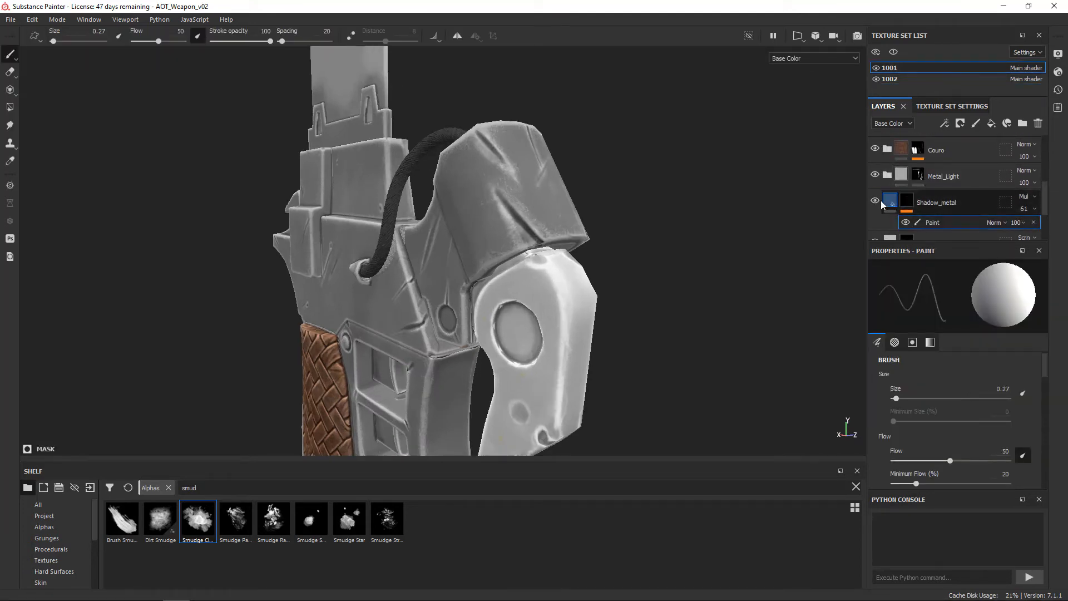
Invert the brush value and retouch the Shadow_metal mask on the hinge bracket around its small round recess
{"action": "left_click_drag", "start_coordinate": [745, 201], "coordinate": [428, 223], "text": "alt"}
{"action": "right_click_drag", "start_coordinate": [640, 311], "coordinate": [773, 356], "text": "alt"}
{"action": "middle_click_drag", "start_coordinate": [774, 356], "coordinate": [622, 205], "text": "alt"}
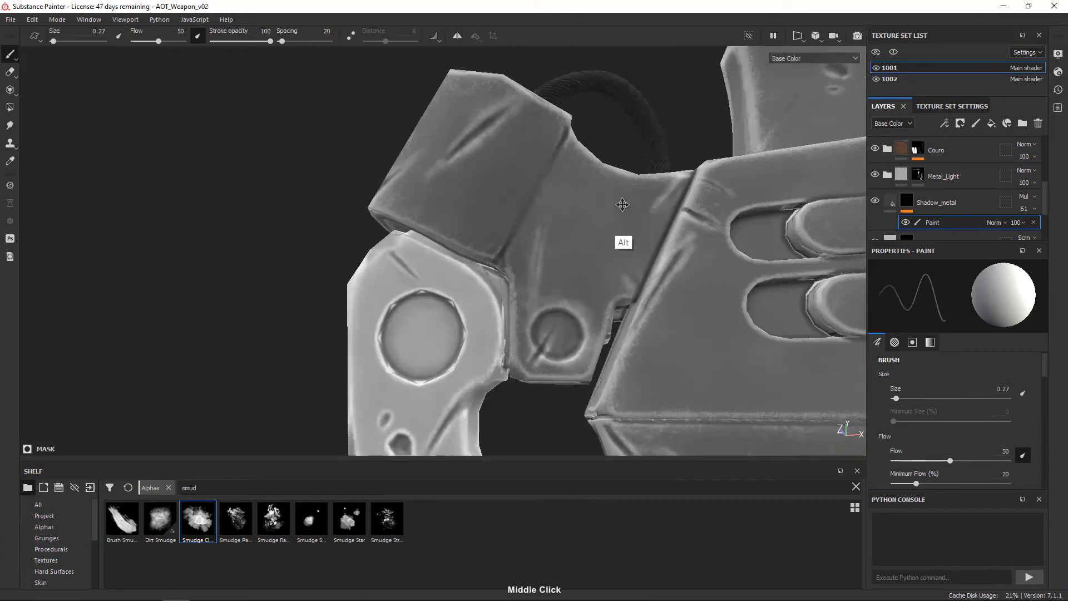
{"action": "left_click_drag", "start_coordinate": [623, 205], "coordinate": [384, 195], "text": "alt"}
{"action": "middle_click_drag", "start_coordinate": [384, 195], "coordinate": [546, 219], "text": "alt"}
{"action": "middle_click_drag", "start_coordinate": [637, 339], "coordinate": [622, 277], "text": "alt"}
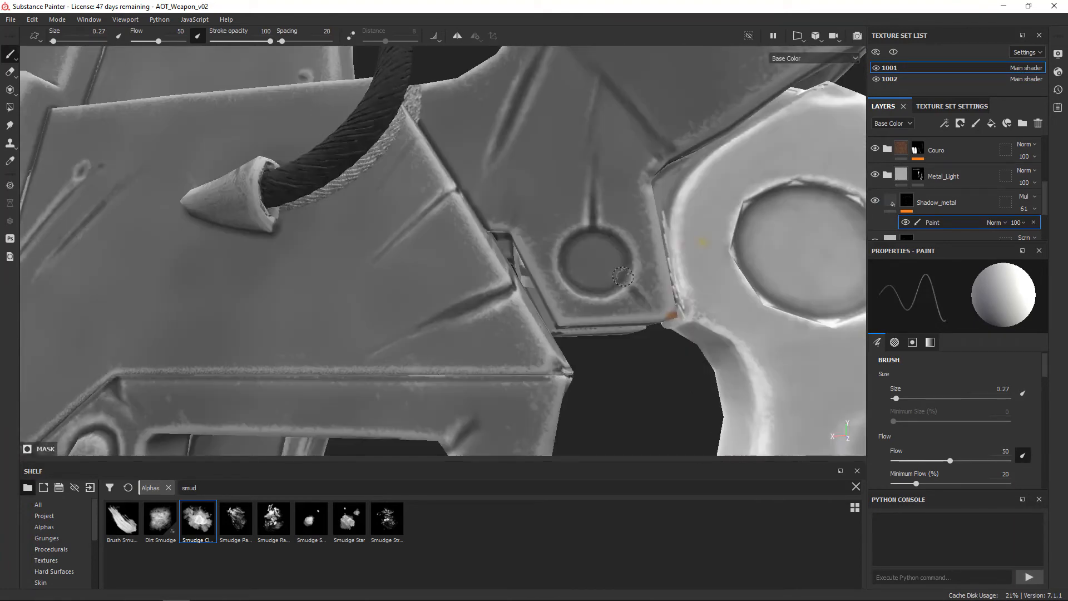
{"action": "left_click_drag", "start_coordinate": [618, 236], "coordinate": [356, 311], "text": "alt"}
{"action": "right_click_drag", "start_coordinate": [372, 394], "coordinate": [417, 415], "text": "alt"}
{"action": "middle_click_drag", "start_coordinate": [267, 389], "coordinate": [434, 273], "text": "alt"}
{"action": "key", "text": "x"}
{"action": "left_click_drag", "start_coordinate": [411, 283], "coordinate": [445, 238]}
{"action": "middle_click_drag", "start_coordinate": [412, 181], "coordinate": [393, 282], "text": "alt"}
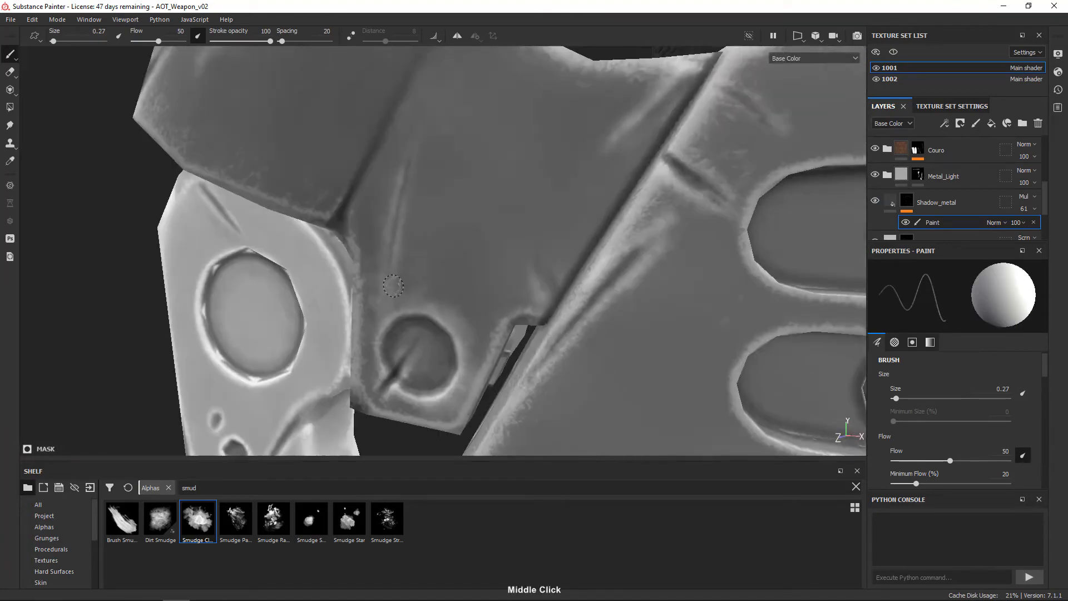
{"action": "left_click_drag", "start_coordinate": [393, 281], "coordinate": [440, 278], "text": "alt"}
{"action": "left_click_drag", "start_coordinate": [548, 289], "coordinate": [529, 229]}
Display the full material and limit the metal shadow fill layers to the color channel, continuing with the shadow layer of set 1002
{"action": "right_click_drag", "start_coordinate": [545, 200], "coordinate": [489, 293], "text": "alt"}
{"action": "left_click_drag", "start_coordinate": [489, 293], "coordinate": [517, 228], "text": "alt"}
{"action": "right_click_drag", "start_coordinate": [518, 228], "coordinate": [558, 255], "text": "alt"}
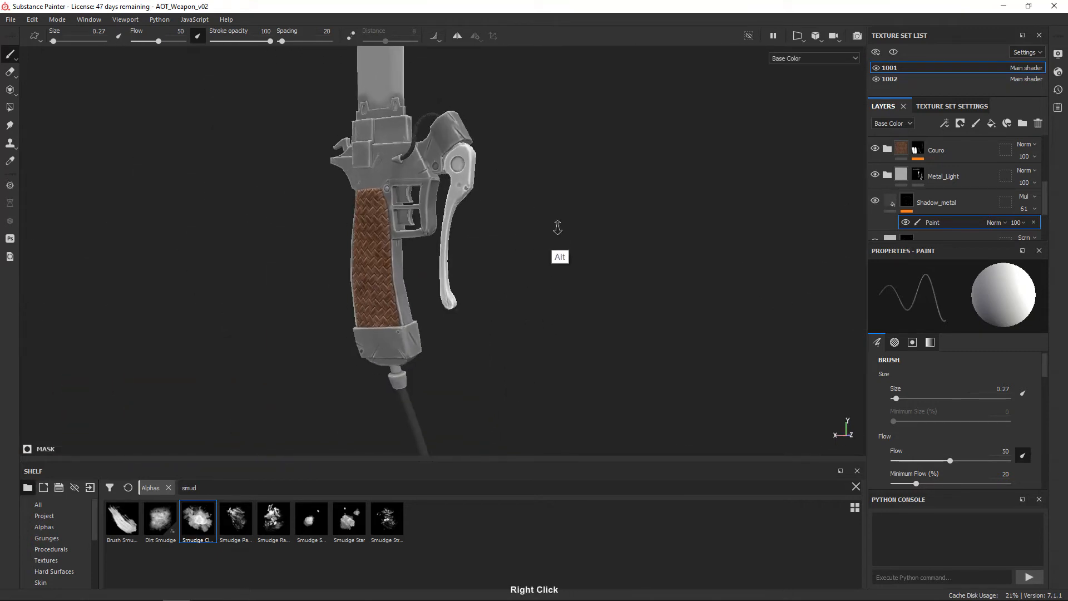
{"action": "left_click_drag", "start_coordinate": [558, 255], "coordinate": [568, 248], "text": "alt"}
{"action": "key", "text": "m"}
{"action": "left_click", "coordinate": [890, 201]}
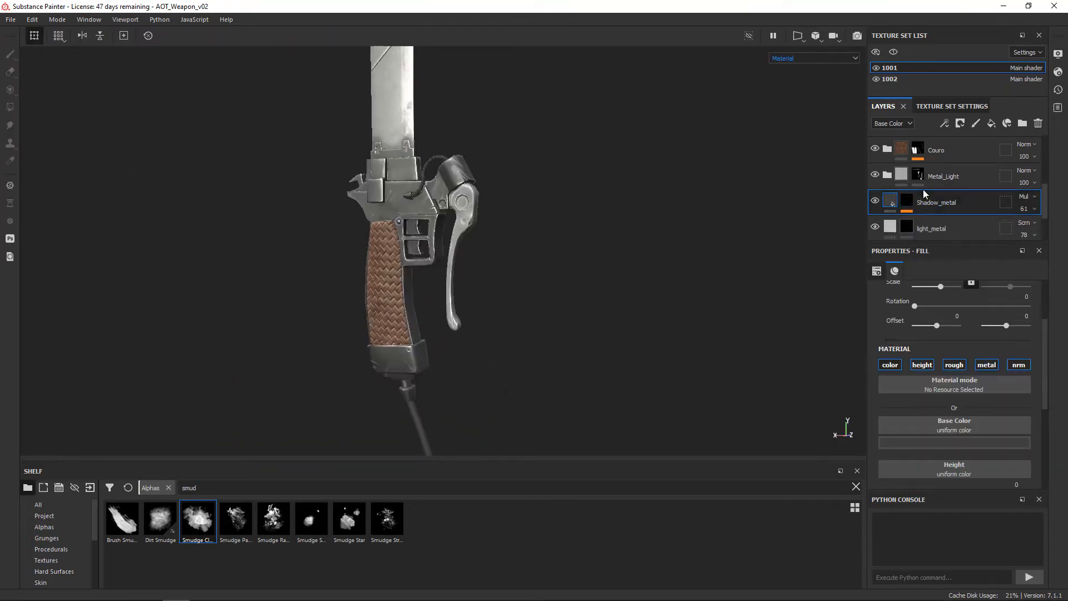
{"action": "left_click", "coordinate": [921, 227]}
{"action": "left_click", "coordinate": [892, 202]}
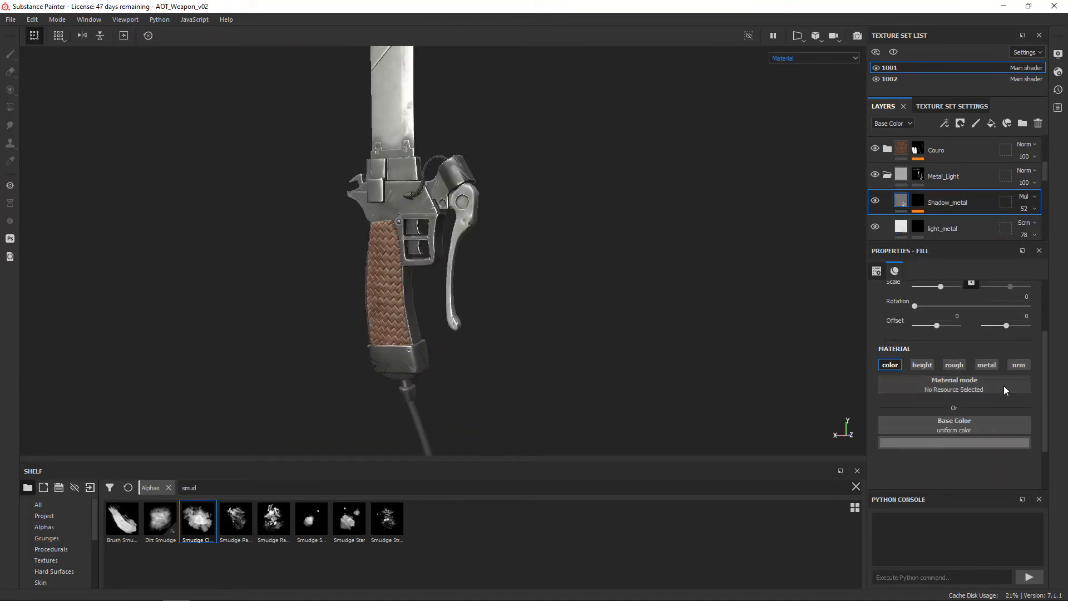
{"action": "left_click", "coordinate": [883, 77]}
{"action": "scroll", "coordinate": [893, 196], "scroll_direction": "down", "scroll_amount": 1}
{"action": "left_click", "coordinate": [913, 221]}
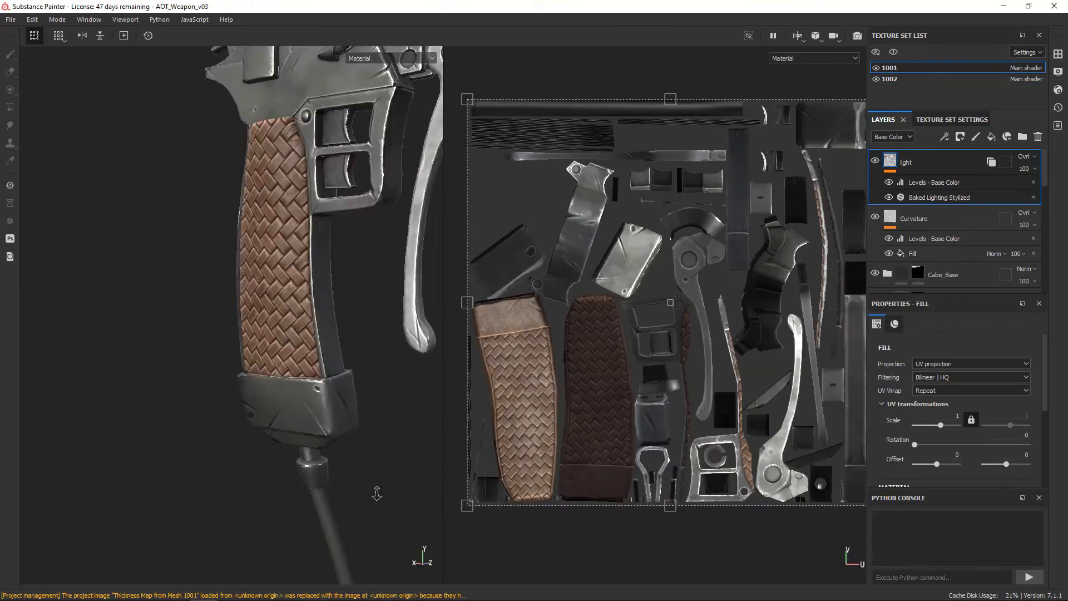
{"action": "left_click_drag", "start_coordinate": [374, 493], "coordinate": [356, 440], "text": "alt"}
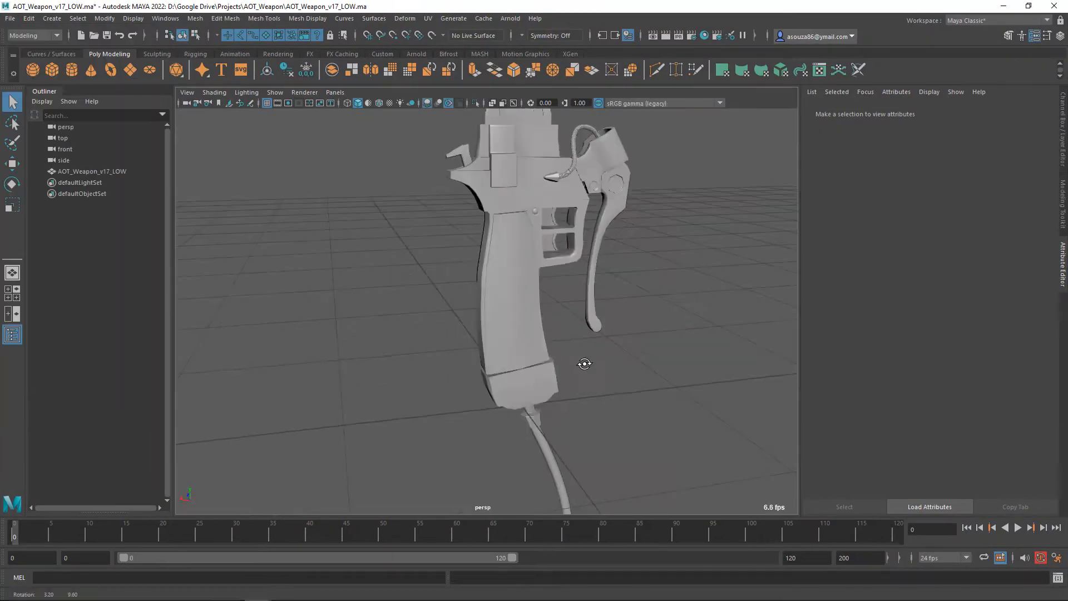
Switch to Maya and delete surplus edge loops from the AOT_Weapon_v17_LOW mesh
{"action": "right_click_drag", "start_coordinate": [572, 238], "coordinate": [565, 245]}
{"action": "left_click", "coordinate": [565, 245]}
{"action": "scroll", "coordinate": [601, 203], "scroll_direction": "up", "scroll_amount": 5}
{"action": "left_click_drag", "start_coordinate": [565, 245], "coordinate": [585, 319], "text": "alt"}
{"action": "double_click", "coordinate": [600, 203]}
{"action": "key", "text": "Delete"}
{"action": "double_click", "coordinate": [583, 190]}
{"action": "key", "text": "Delete"}
{"action": "double_click", "coordinate": [572, 201]}
{"action": "key", "text": "Delete"}
{"action": "key", "text": "Delete"}
{"action": "scroll", "coordinate": [572, 201], "scroll_direction": "down", "scroll_amount": 5}
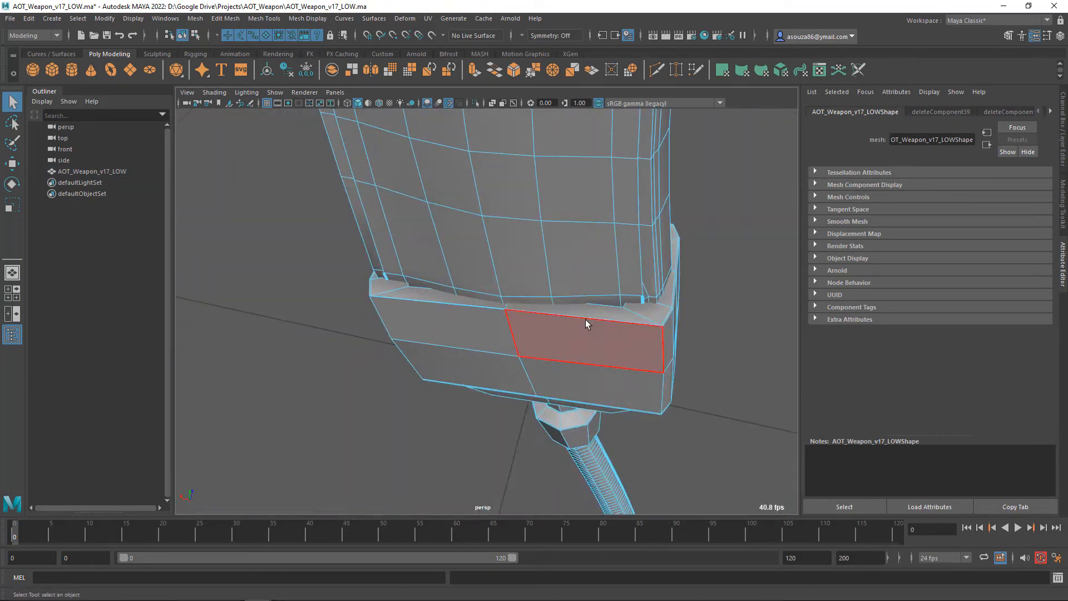
Return to object mode and import the high-poly mesh Merged_AOT_Weapon_v15_lv10 into the scene
{"action": "right_click_drag", "start_coordinate": [550, 279], "coordinate": [579, 255]}
{"action": "left_click_drag", "start_coordinate": [579, 255], "coordinate": [563, 279], "text": "alt"}
{"action": "left_click", "coordinate": [10, 18]}
{"action": "left_click", "coordinate": [44, 171]}
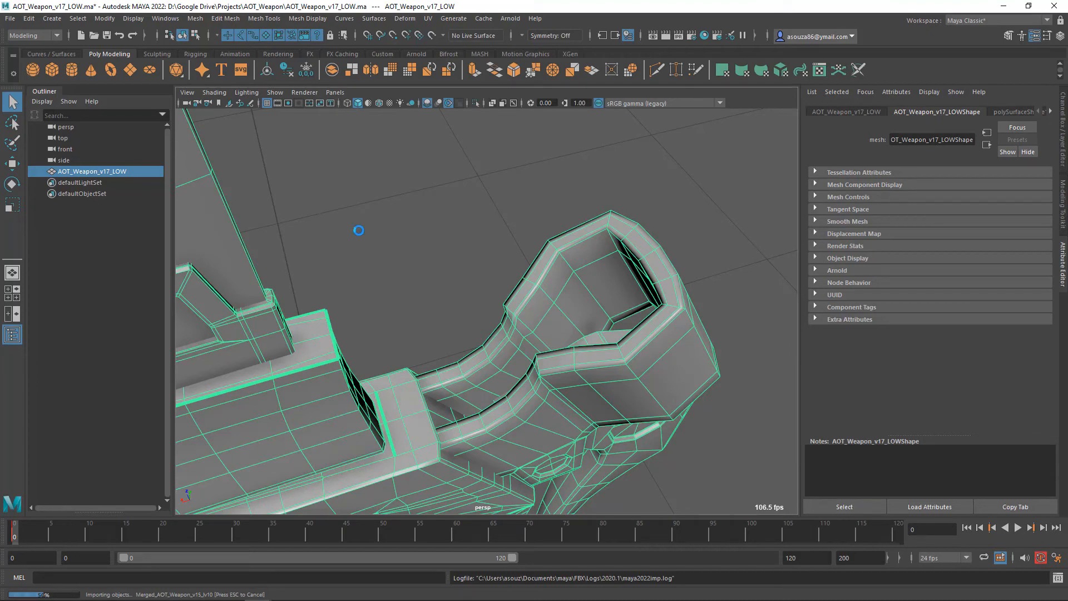
{"action": "left_click", "coordinate": [359, 230]}
{"action": "left_click_drag", "start_coordinate": [359, 230], "coordinate": [446, 343], "text": "alt"}
{"action": "scroll", "coordinate": [468, 251], "scroll_direction": "down", "scroll_amount": 10}
Make the imported high-poly mesh a live surface and slide a rim edge loop of the low-poly round housing
{"action": "left_click", "coordinate": [468, 250]}
{"action": "scroll", "coordinate": [467, 312], "scroll_direction": "up", "scroll_amount": 10}
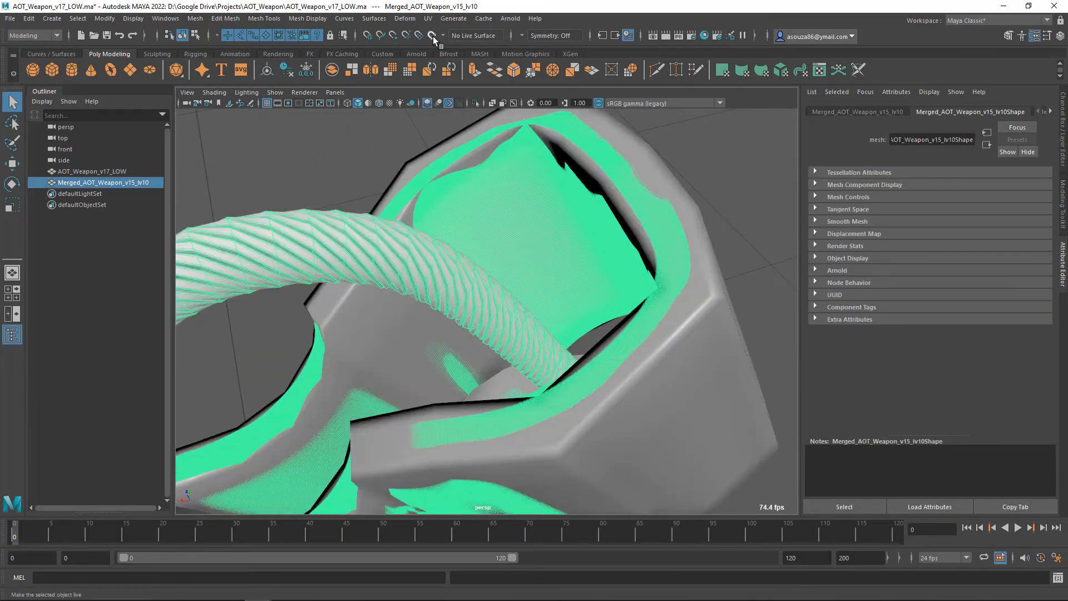
{"action": "left_click", "coordinate": [431, 36]}
{"action": "left_click", "coordinate": [581, 282]}
{"action": "right_click_drag", "start_coordinate": [581, 282], "coordinate": [579, 253]}
{"action": "double_click", "coordinate": [603, 418]}
{"action": "key", "text": "w"}
{"action": "left_click_drag", "start_coordinate": [540, 372], "coordinate": [531, 367], "text": "ctrl+shift"}
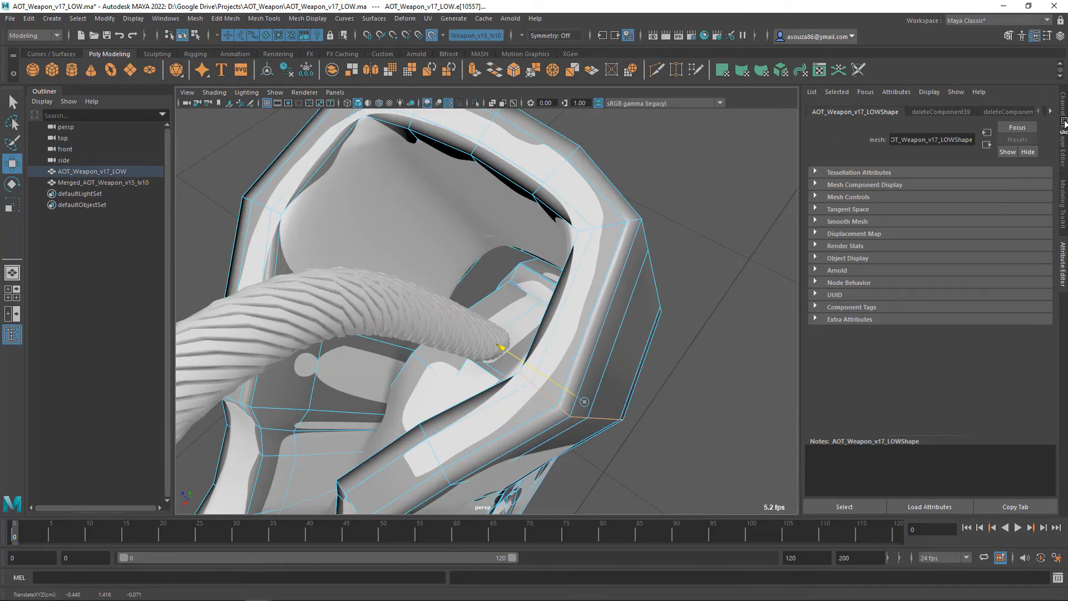
Activate Quad Draw on the low-poly mesh and relax the housing's rim vertices onto the live high-poly surface
{"action": "left_click", "coordinate": [1062, 129]}
{"action": "scroll", "coordinate": [584, 311], "scroll_direction": "down", "scroll_amount": 5}
{"action": "left_click", "coordinate": [1063, 204]}
{"action": "left_click", "coordinate": [1018, 435]}
{"action": "mouse_move", "coordinate": [610, 333]}
{"action": "left_mouse_down", "text": "alt"}
{"action": "mouse_move", "coordinate": [579, 349]}
{"action": "mouse_move", "coordinate": [586, 383]}
{"action": "left_mouse_up", "text": "alt"}
{"action": "scroll", "coordinate": [579, 348], "scroll_direction": "up", "scroll_amount": 5}
{"action": "middle_click_drag", "start_coordinate": [587, 383], "coordinate": [597, 386]}
{"action": "left_click_drag", "start_coordinate": [596, 386], "coordinate": [718, 362], "text": "alt"}
{"action": "middle_click_drag", "start_coordinate": [718, 361], "coordinate": [522, 290], "text": "alt"}
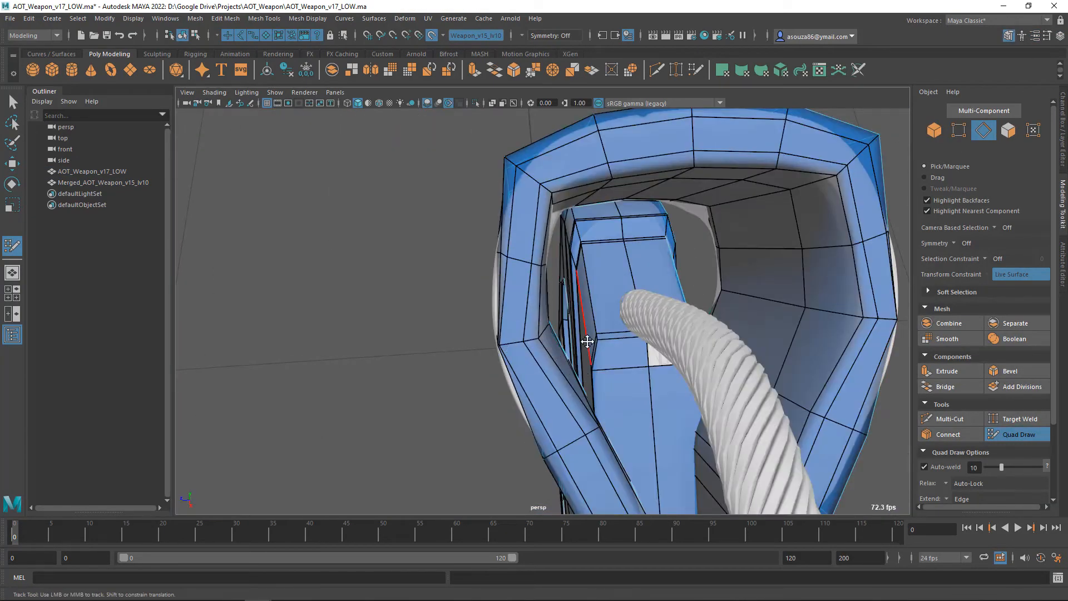
{"action": "mouse_move", "coordinate": [529, 183]}
{"action": "left_mouse_down", "text": "shift"}
{"action": "mouse_move", "coordinate": [859, 157]}
{"action": "mouse_move", "coordinate": [694, 136]}
{"action": "mouse_move", "coordinate": [401, 191]}
{"action": "left_mouse_up", "text": "shift"}
{"action": "scroll", "coordinate": [694, 136], "scroll_direction": "down", "scroll_amount": 5}
{"action": "scroll", "coordinate": [488, 342], "scroll_direction": "up", "scroll_amount": 5}
Tidy the topology around the grip end cap's lower corners with Quad Draw, removing surplus edges and inserting supporting loops
{"action": "middle_click_drag", "start_coordinate": [487, 342], "coordinate": [628, 322], "text": "alt"}
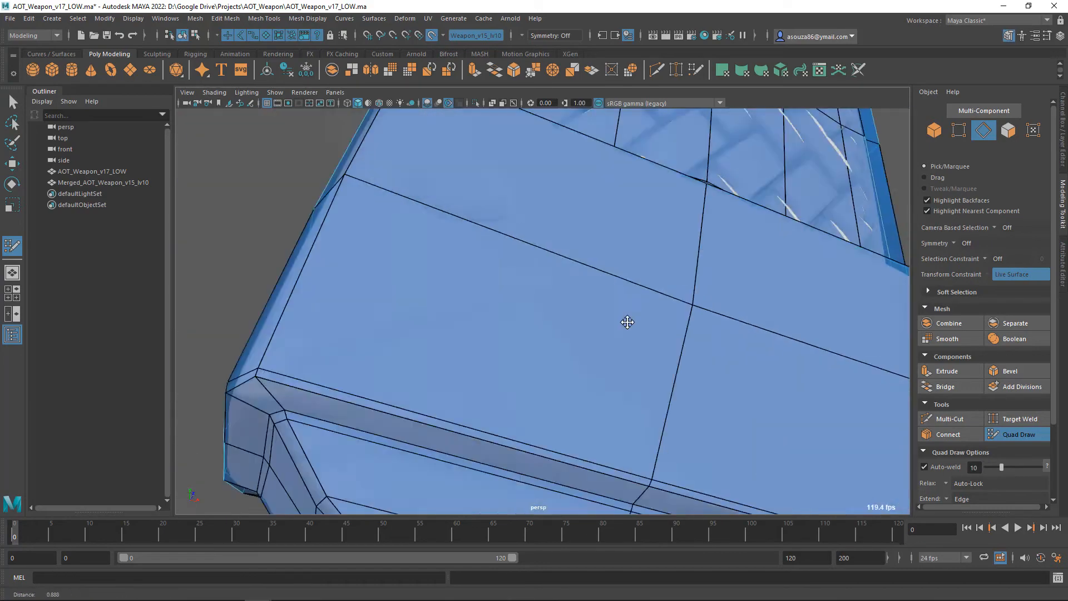
{"action": "scroll", "coordinate": [628, 322], "scroll_direction": "down", "scroll_amount": 5}
{"action": "left_click_drag", "start_coordinate": [627, 322], "coordinate": [768, 356], "text": "alt"}
{"action": "middle_click_drag", "start_coordinate": [767, 356], "coordinate": [777, 308], "text": "alt"}
{"action": "left_click_drag", "start_coordinate": [430, 366], "coordinate": [588, 376], "text": "alt"}
{"action": "left_click", "coordinate": [702, 401], "text": "ctrl+shift"}
{"action": "left_click_drag", "start_coordinate": [702, 402], "coordinate": [566, 370], "text": "alt"}
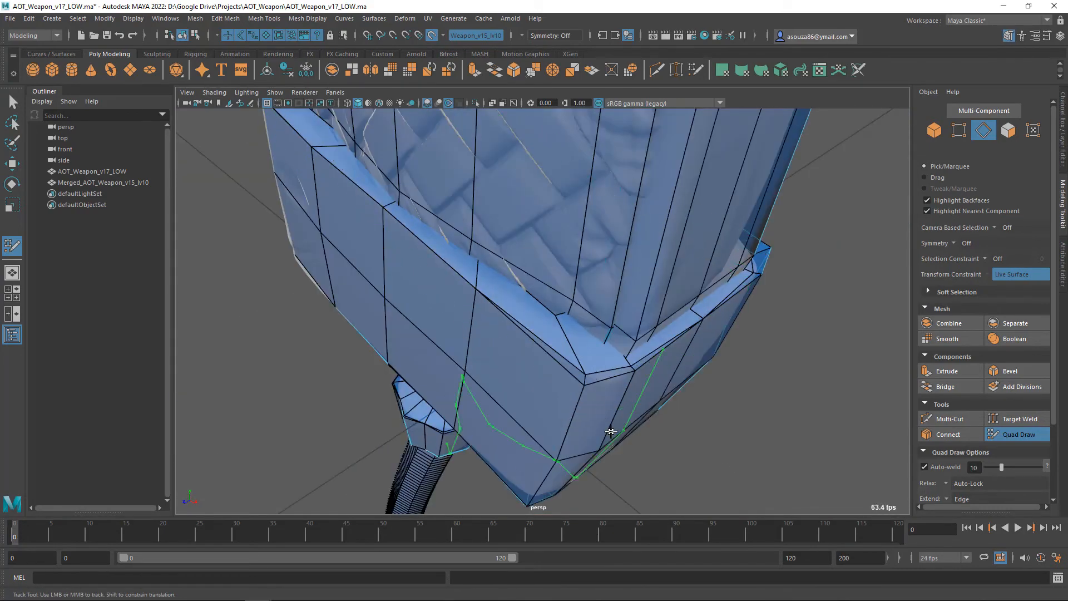
{"action": "left_click_drag", "start_coordinate": [610, 429], "coordinate": [445, 291], "text": "alt"}
{"action": "right_click_drag", "start_coordinate": [446, 291], "coordinate": [534, 334], "text": "alt"}
{"action": "middle_click_drag", "start_coordinate": [534, 334], "coordinate": [620, 400], "text": "alt"}
{"action": "right_click_drag", "start_coordinate": [620, 400], "coordinate": [554, 384], "text": "alt"}
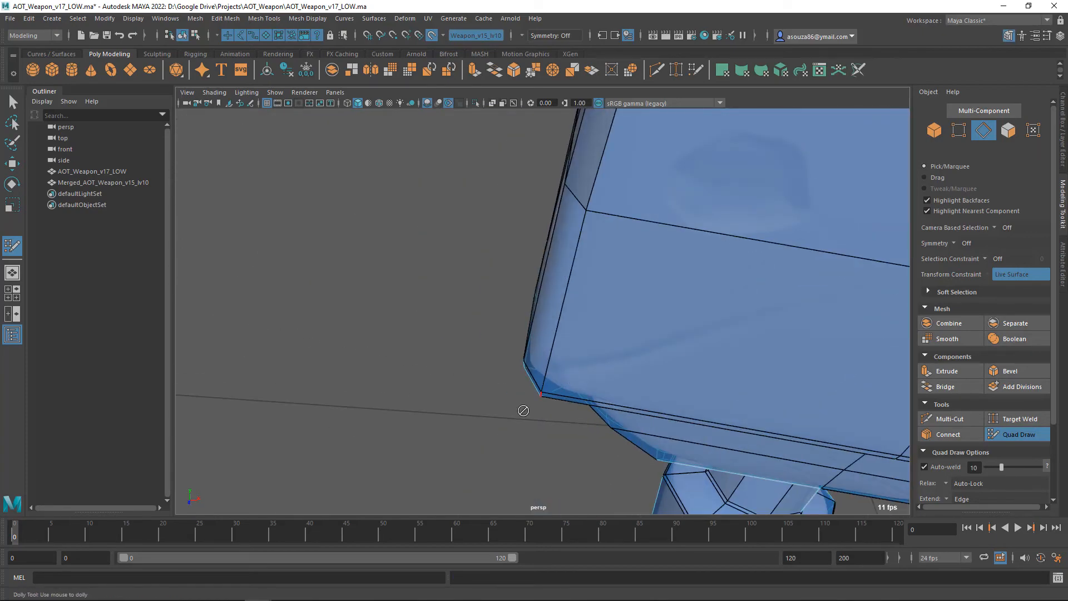
{"action": "middle_click_drag", "start_coordinate": [523, 214], "coordinate": [510, 195], "text": "alt"}
{"action": "left_click", "coordinate": [465, 306], "text": "ctrl+shift"}
{"action": "mouse_move", "coordinate": [511, 195]}
{"action": "left_mouse_down", "text": "alt"}
{"action": "mouse_move", "coordinate": [546, 315]}
{"action": "mouse_move", "coordinate": [703, 319]}
{"action": "mouse_move", "coordinate": [499, 369]}
{"action": "mouse_move", "coordinate": [506, 231]}
{"action": "mouse_move", "coordinate": [541, 338]}
{"action": "left_mouse_up", "text": "alt"}
{"action": "right_click_drag", "start_coordinate": [542, 339], "coordinate": [427, 221], "text": "alt"}
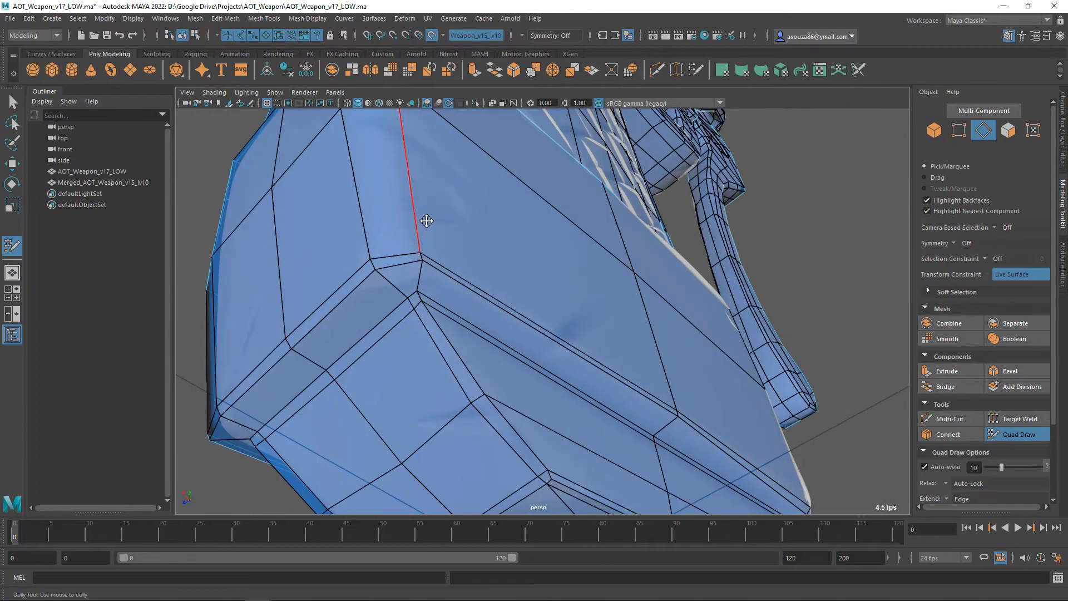
Add a supporting edge loop down the end cap's vertical corner bevel and undo a misplaced edit
{"action": "left_click_drag", "start_coordinate": [427, 221], "coordinate": [529, 400], "text": "alt"}
{"action": "right_click_drag", "start_coordinate": [529, 401], "coordinate": [503, 252], "text": "alt"}
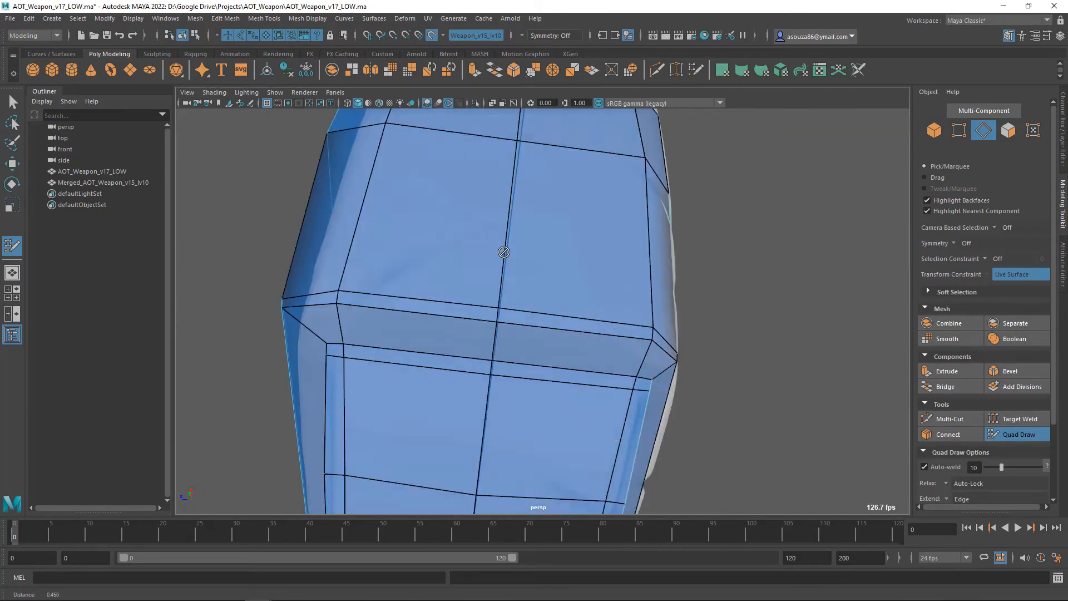
{"action": "left_click_drag", "start_coordinate": [504, 252], "coordinate": [670, 242], "text": "alt"}
{"action": "key", "text": "ctrl+z"}
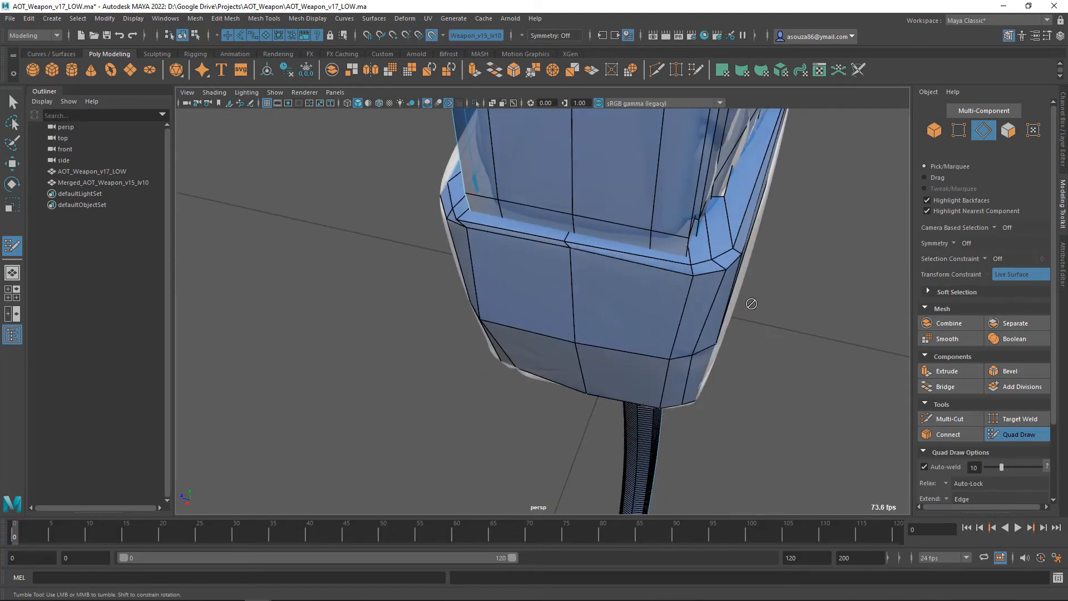
{"action": "left_click_drag", "start_coordinate": [751, 304], "coordinate": [579, 184], "text": "alt"}
{"action": "right_click_drag", "start_coordinate": [579, 184], "coordinate": [720, 311], "text": "alt"}
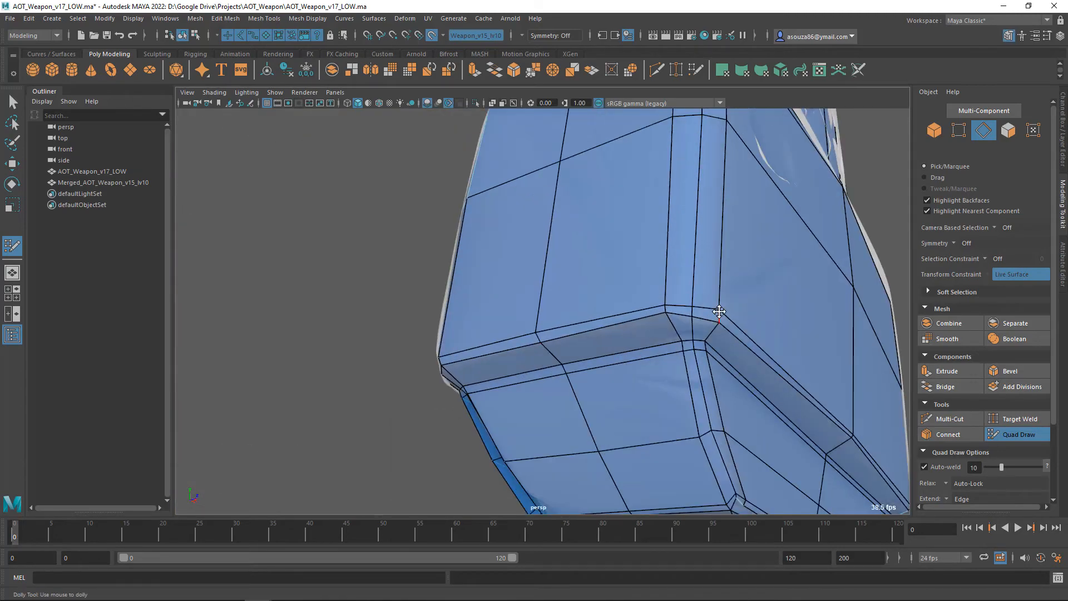
Refine the edge flow along the end cap's underside near the cable connector and undo the last edit
{"action": "left_click_drag", "start_coordinate": [719, 312], "coordinate": [497, 356], "text": "alt"}
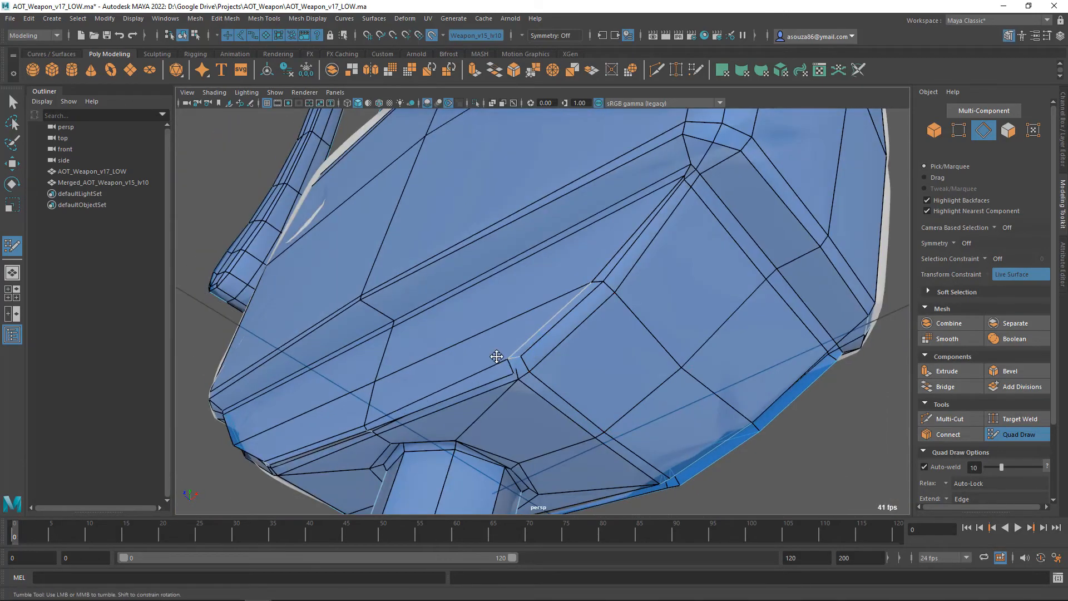
{"action": "left_click_drag", "start_coordinate": [579, 277], "coordinate": [243, 258], "text": "alt"}
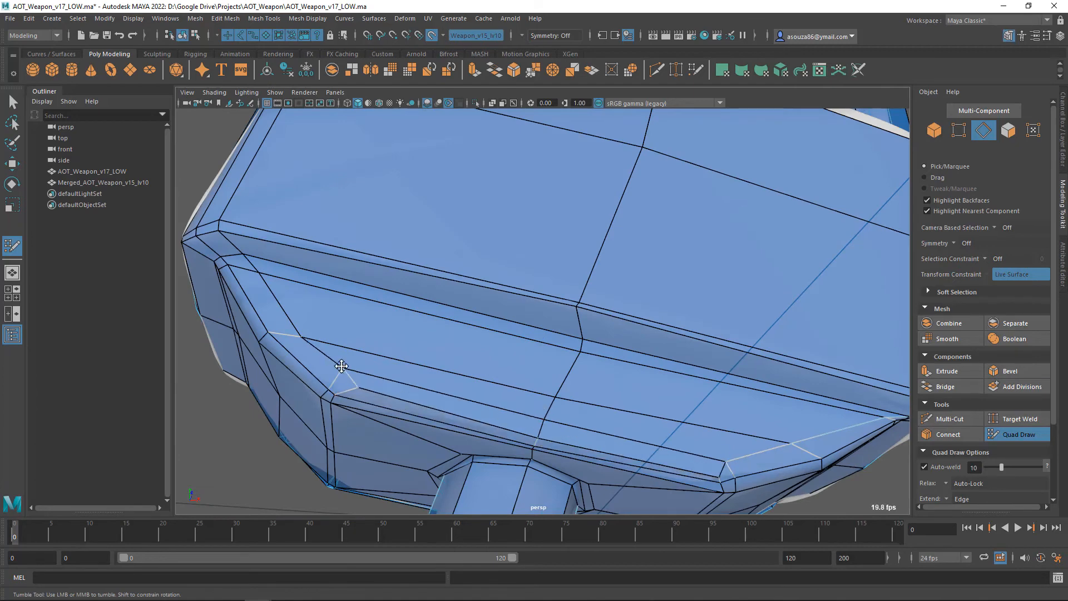
{"action": "left_click_drag", "start_coordinate": [341, 366], "coordinate": [534, 348], "text": "alt"}
{"action": "right_click_drag", "start_coordinate": [534, 348], "coordinate": [570, 399], "text": "alt"}
{"action": "middle_click_drag", "start_coordinate": [569, 398], "coordinate": [601, 369], "text": "alt"}
{"action": "key", "text": "ctrl+z"}
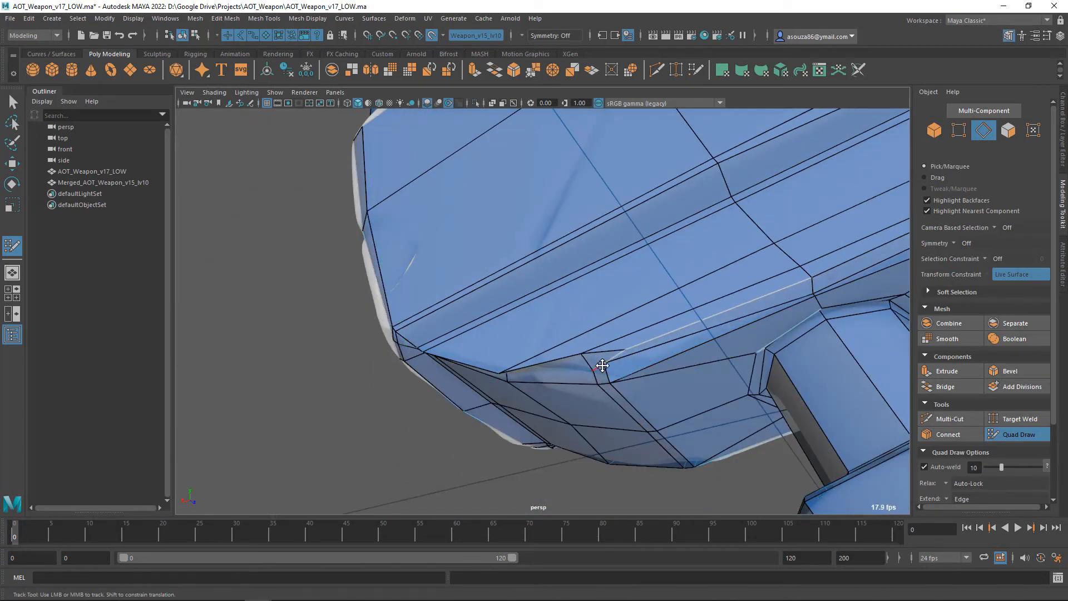
Examine the end cap, cable connector and lever joint for how closely the low-poly mesh follows the high-poly surface
{"action": "right_click_drag", "start_coordinate": [633, 389], "coordinate": [520, 351], "text": "alt"}
{"action": "left_click_drag", "start_coordinate": [519, 350], "coordinate": [441, 391], "text": "alt"}
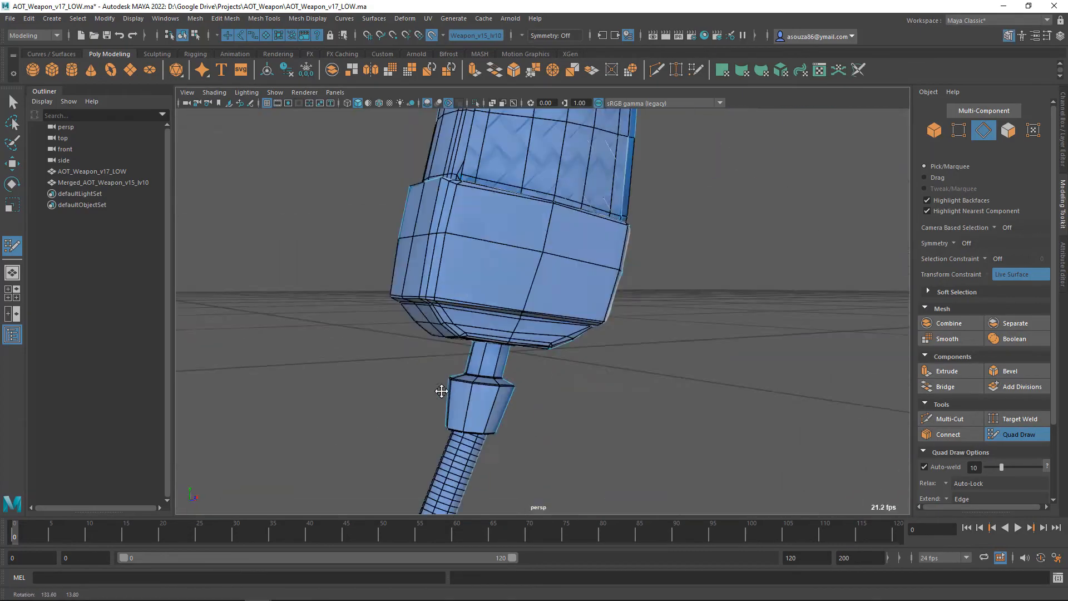
{"action": "middle_click_drag", "start_coordinate": [441, 392], "coordinate": [389, 334], "text": "alt"}
{"action": "right_click_drag", "start_coordinate": [389, 333], "coordinate": [465, 314], "text": "alt"}
{"action": "middle_click_drag", "start_coordinate": [465, 313], "coordinate": [534, 334], "text": "alt"}
{"action": "right_click_drag", "start_coordinate": [534, 334], "coordinate": [390, 333], "text": "alt"}
{"action": "left_click_drag", "start_coordinate": [390, 334], "coordinate": [612, 356], "text": "alt"}
{"action": "right_click_drag", "start_coordinate": [611, 356], "coordinate": [683, 320], "text": "alt"}
{"action": "left_click_drag", "start_coordinate": [683, 320], "coordinate": [434, 200], "text": "alt"}
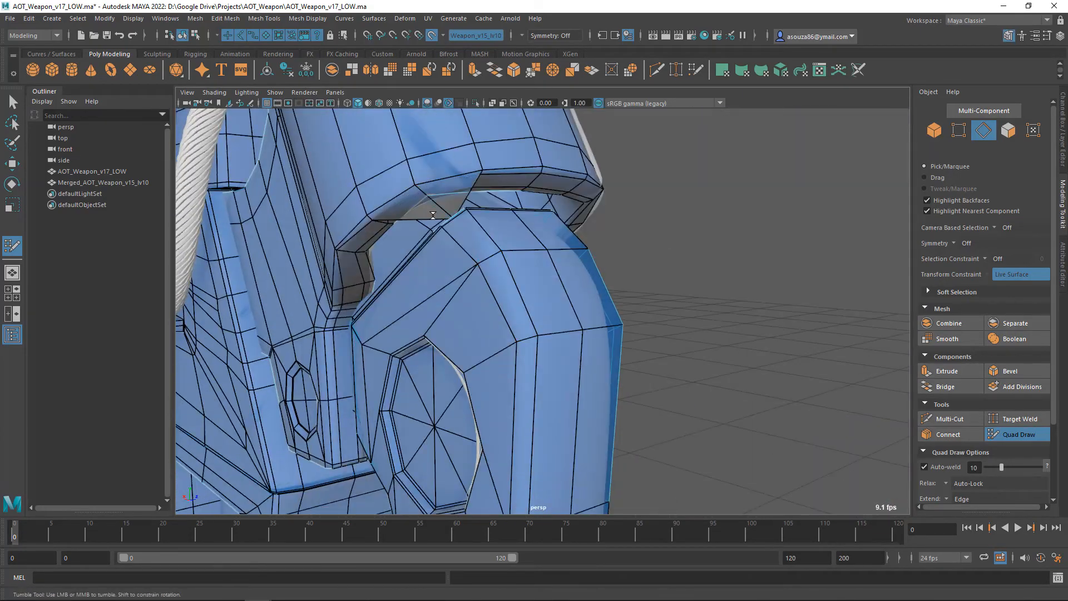
{"action": "middle_click_drag", "start_coordinate": [389, 189], "coordinate": [333, 222], "text": "alt"}
{"action": "mouse_move", "coordinate": [289, 173]}
{"action": "right_mouse_down", "text": "alt"}
{"action": "mouse_move", "coordinate": [387, 167]}
{"action": "mouse_move", "coordinate": [312, 184]}
{"action": "right_mouse_up", "text": "alt"}
Leave Quad Draw, release the live surface and save the scene as AOT_Weapon_v17_LOW_HI_no_cable.ma
{"action": "key", "text": "q"}
{"action": "right_click_drag", "start_coordinate": [593, 341], "coordinate": [679, 294]}
{"action": "left_click", "coordinate": [431, 35]}
{"action": "left_click_drag", "start_coordinate": [691, 274], "coordinate": [668, 311], "text": "alt"}
{"action": "right_click_drag", "start_coordinate": [667, 312], "coordinate": [634, 353], "text": "alt"}
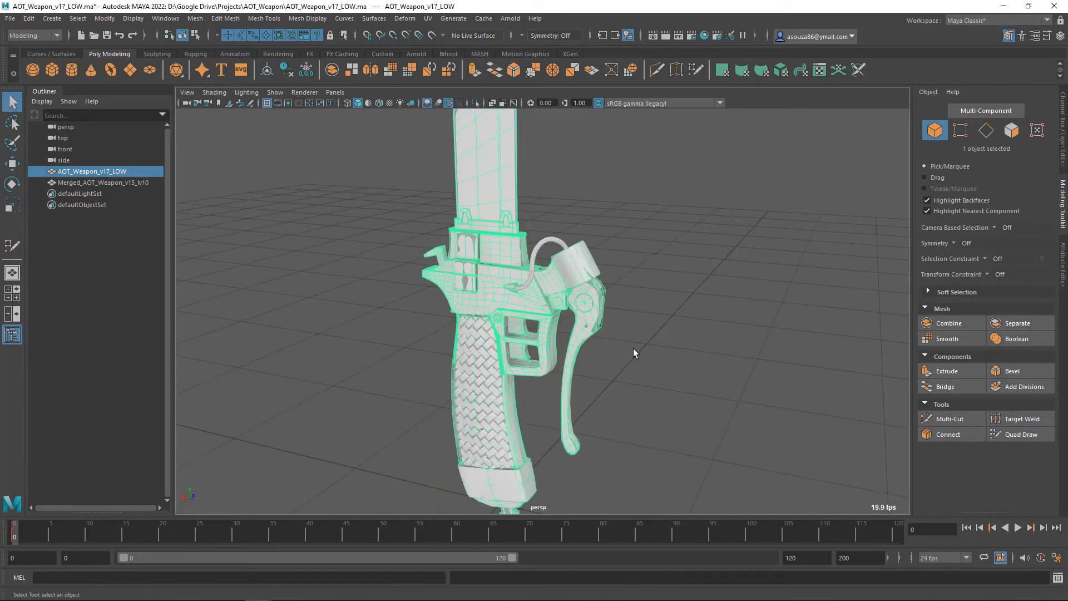
{"action": "key", "text": "ctrl+shift+s"}
{"action": "key", "text": "Return"}
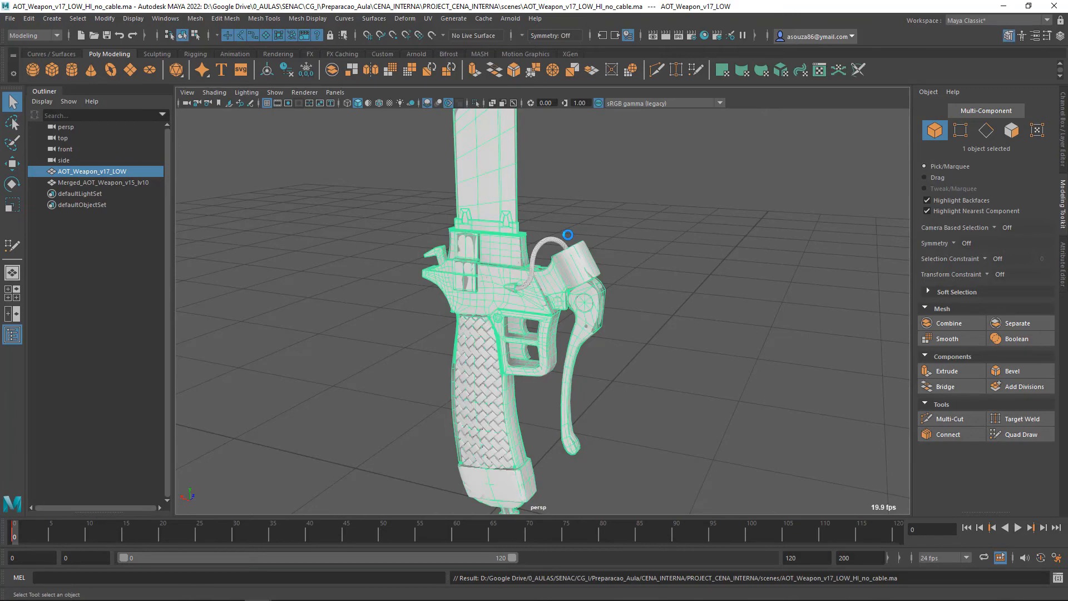
Select the cable's twisted strands on the high-poly mesh in wireframe display and delete them
{"action": "left_click", "coordinate": [564, 244]}
{"action": "right_click_drag", "start_coordinate": [565, 243], "coordinate": [656, 223], "text": "alt"}
{"action": "middle_click_drag", "start_coordinate": [584, 184], "coordinate": [612, 312], "text": "alt"}
{"action": "right_click_drag", "start_coordinate": [556, 250], "coordinate": [662, 223], "text": "alt"}
{"action": "right_click_drag", "start_coordinate": [640, 165], "coordinate": [640, 223]}
{"action": "double_click", "coordinate": [641, 165]}
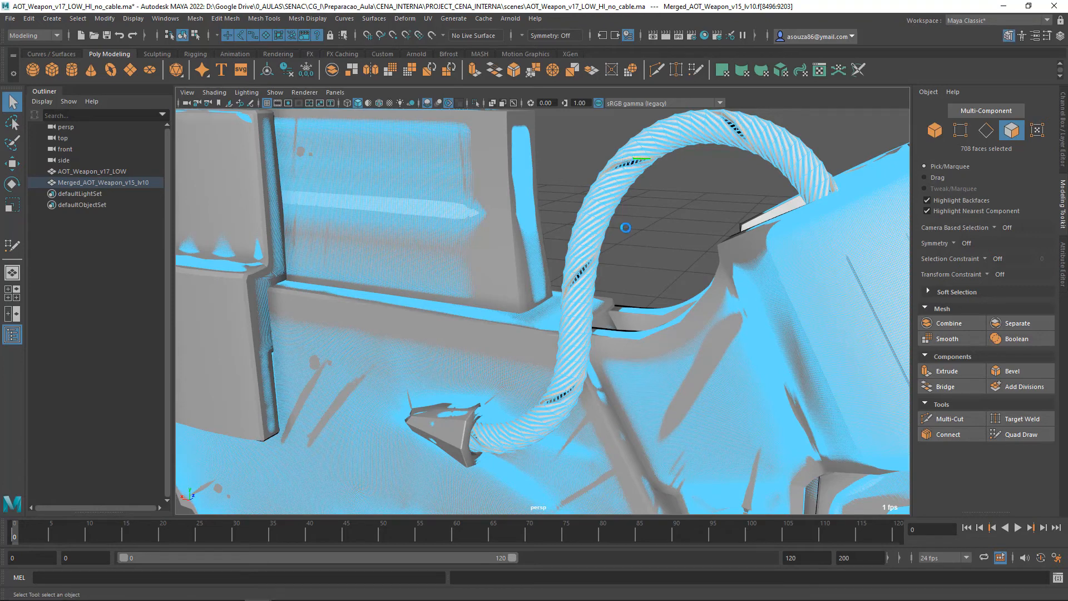
{"action": "left_click", "coordinate": [577, 174]}
{"action": "left_click", "coordinate": [591, 249]}
{"action": "right_click_drag", "start_coordinate": [592, 248], "coordinate": [620, 222], "text": "alt"}
{"action": "key", "text": "4"}
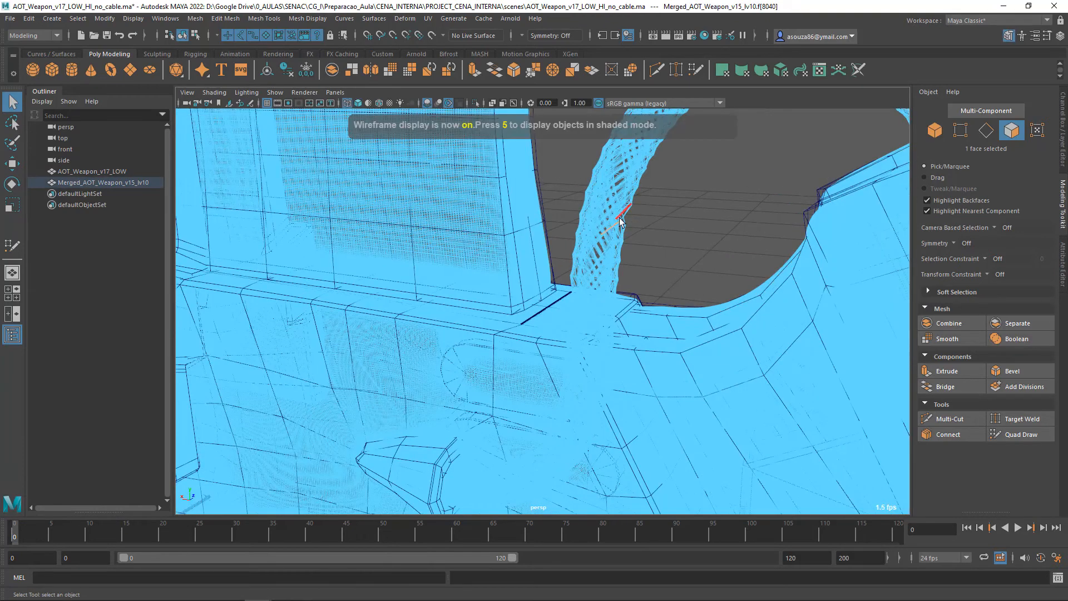
{"action": "double_click", "coordinate": [607, 196], "text": "shift"}
{"action": "double_click", "coordinate": [633, 129], "text": "shift"}
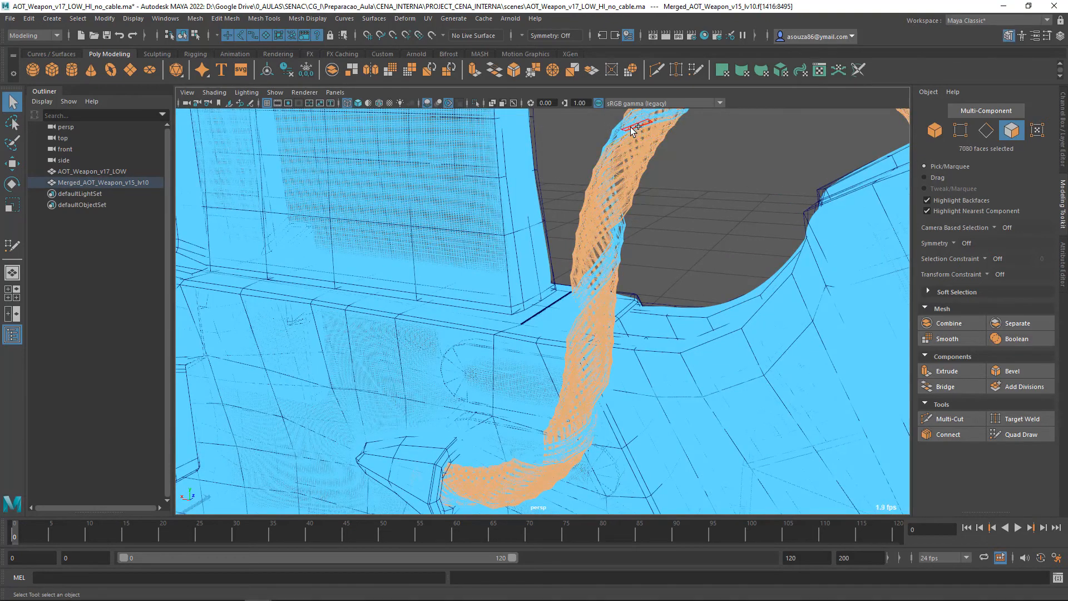
{"action": "double_click", "coordinate": [621, 246], "text": "shift"}
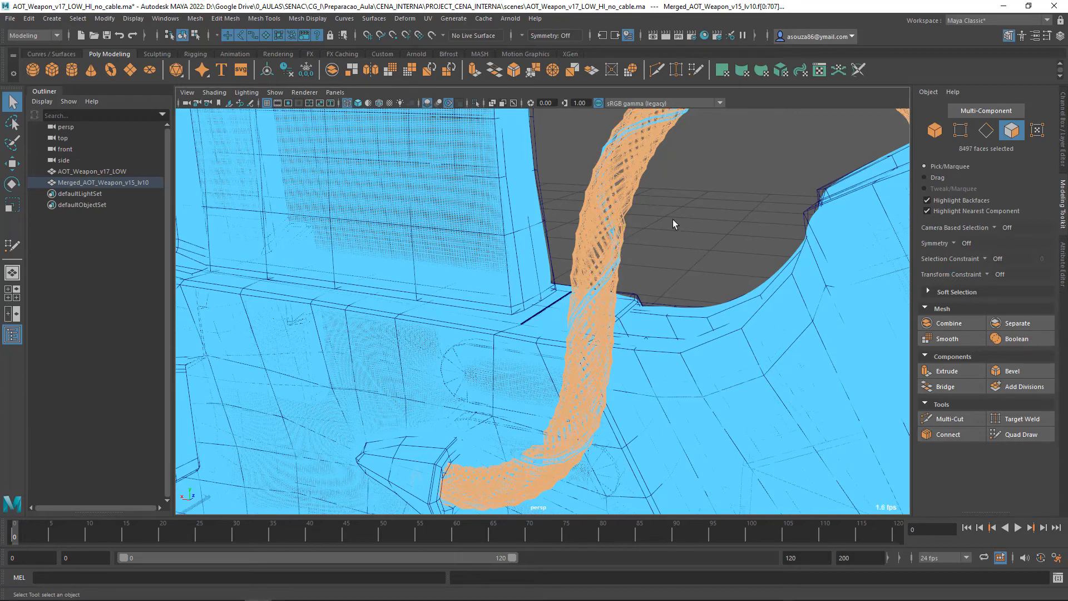
{"action": "key", "text": "Delete"}
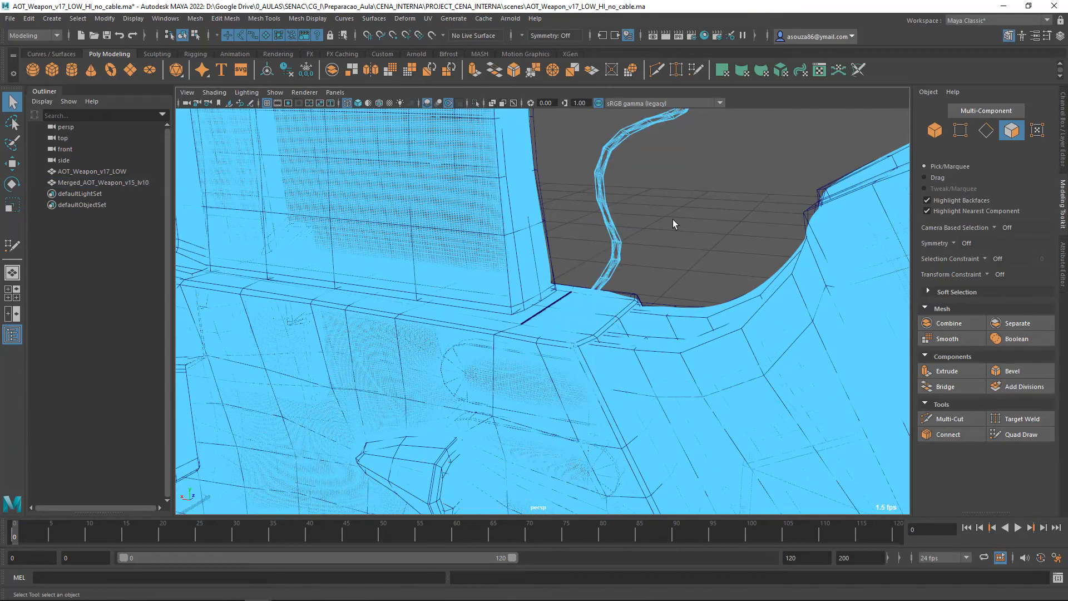
{"action": "key", "text": "ctrl+z"}
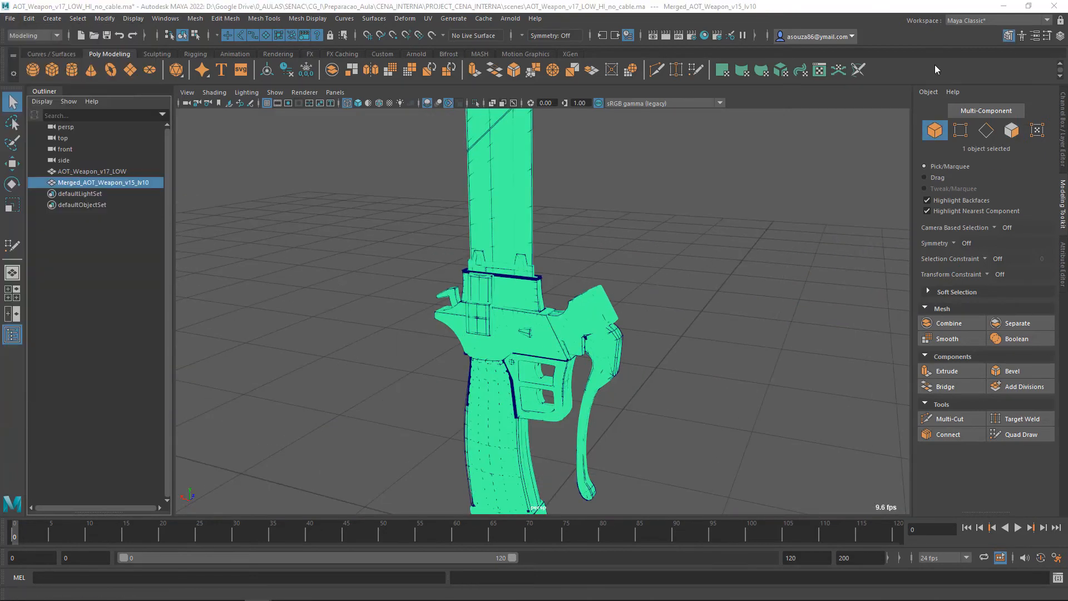
Save the scene and export the low-poly weapon mesh with _no_cable appended to its file name
{"action": "key", "text": "ctrl+s"}
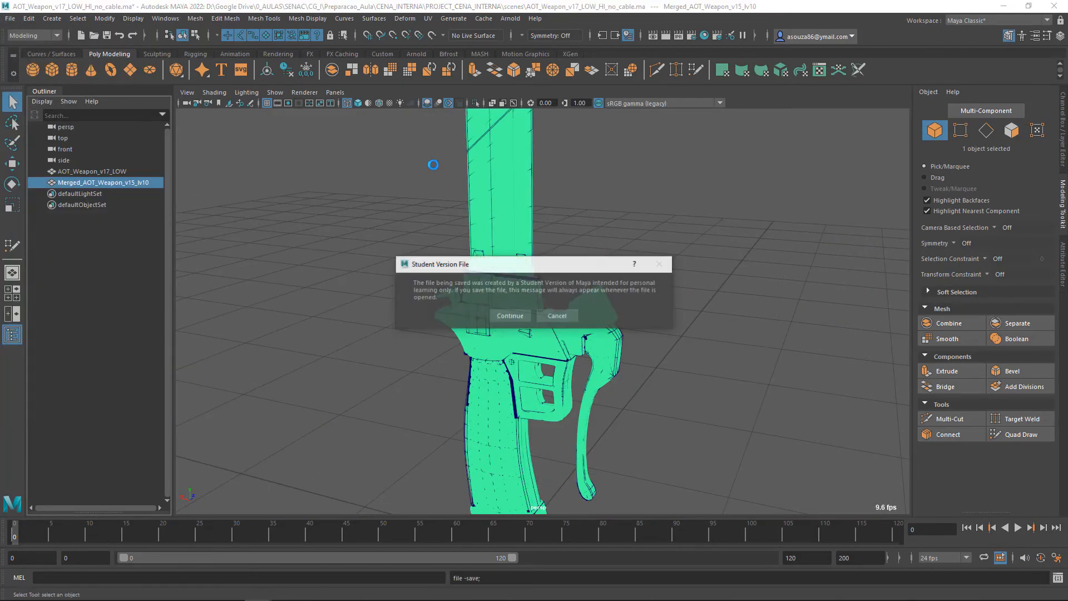
{"action": "key", "text": "Return"}
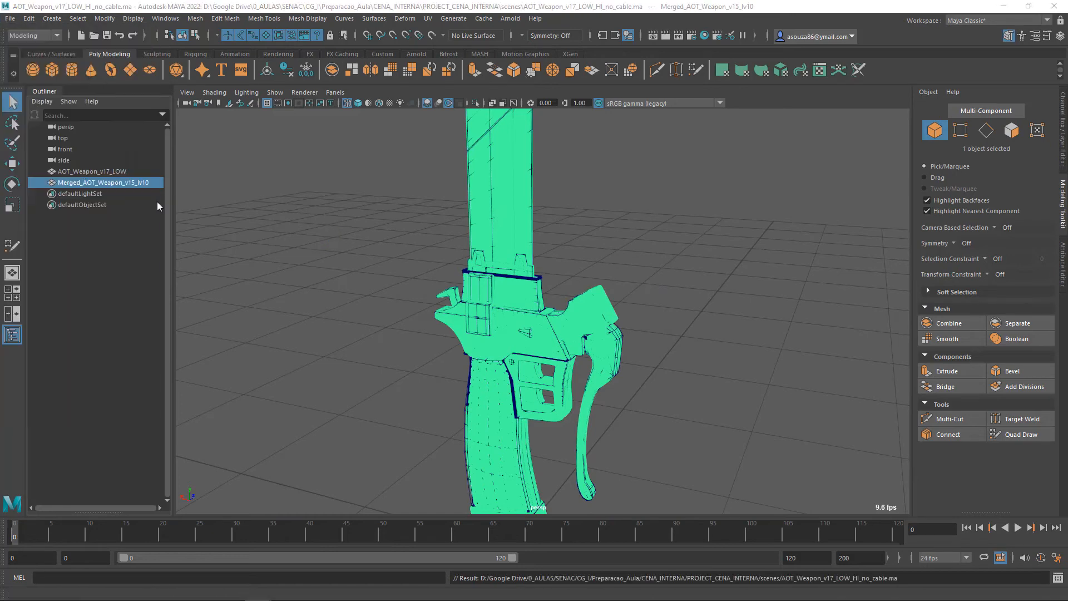
{"action": "left_click", "coordinate": [10, 19]}
{"action": "left_click", "coordinate": [50, 163]}
{"action": "left_click", "coordinate": [287, 158]}
{"action": "left_click", "coordinate": [422, 499]}
{"action": "type", "text": "_no_cable"}
{"action": "left_click", "coordinate": [706, 497]}
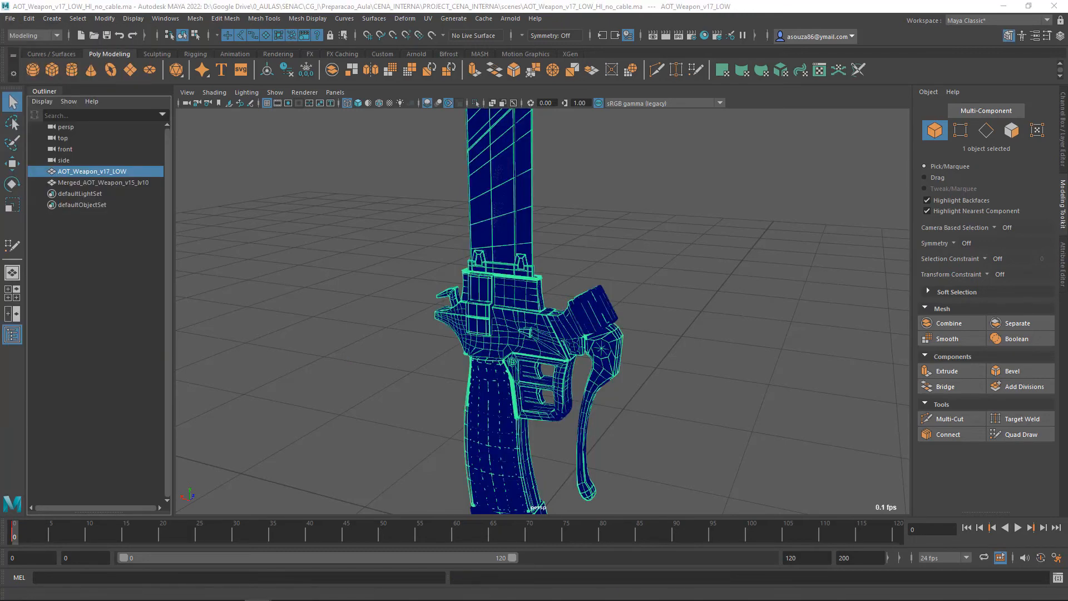
Remove the high-poly mesh from the scene and save the scene as AOT_Weapon_v17_LOW_HI_no_cable.ma
{"action": "key", "text": "Delete"}
{"action": "left_click", "coordinate": [10, 18]}
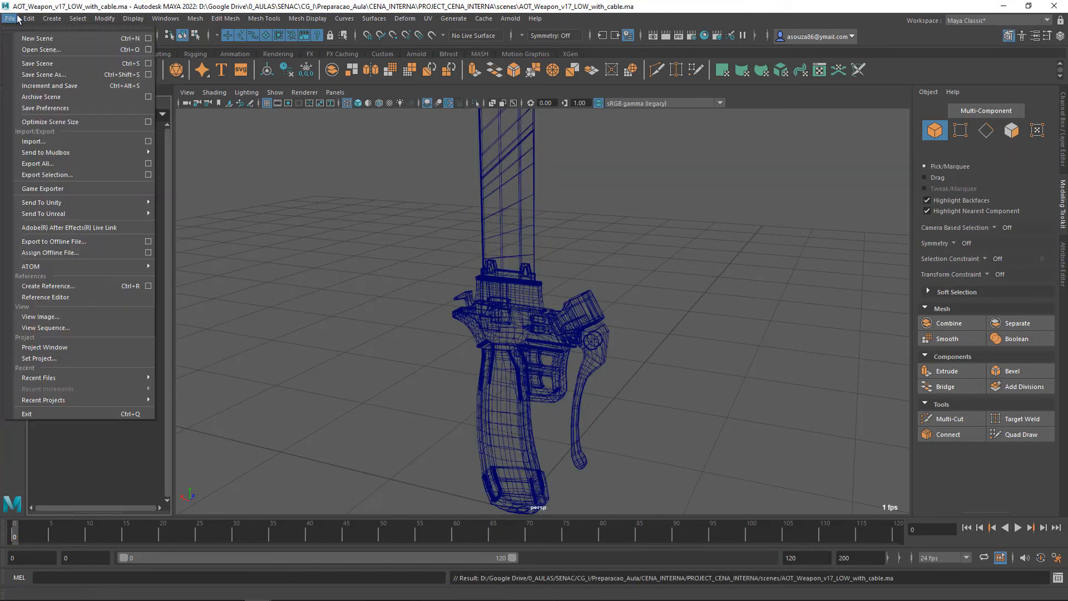
{"action": "left_click", "coordinate": [49, 153]}
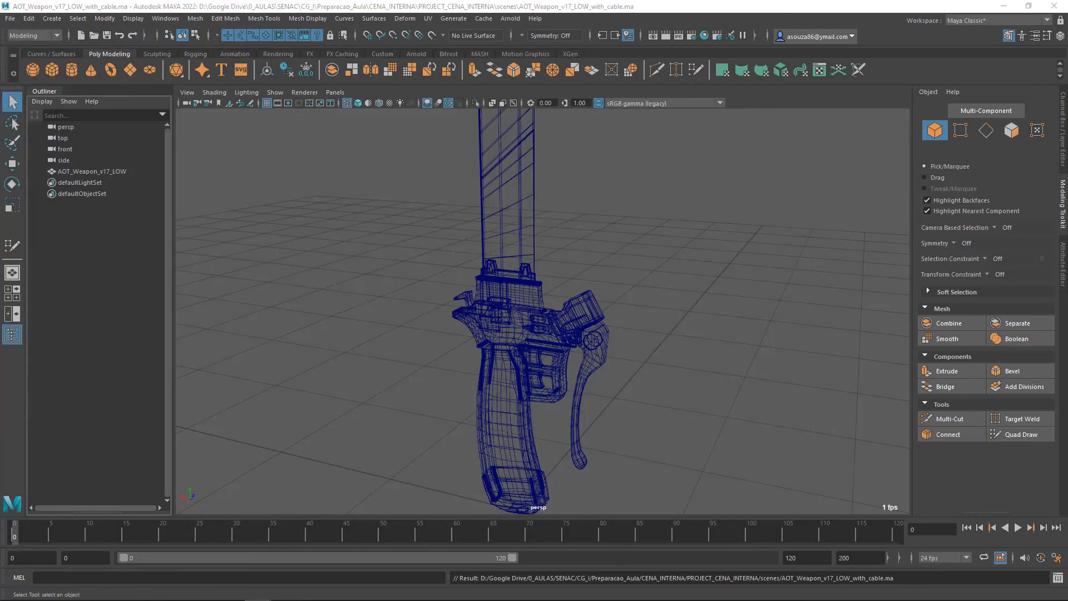
{"action": "key", "text": "ctrl+shift+s"}
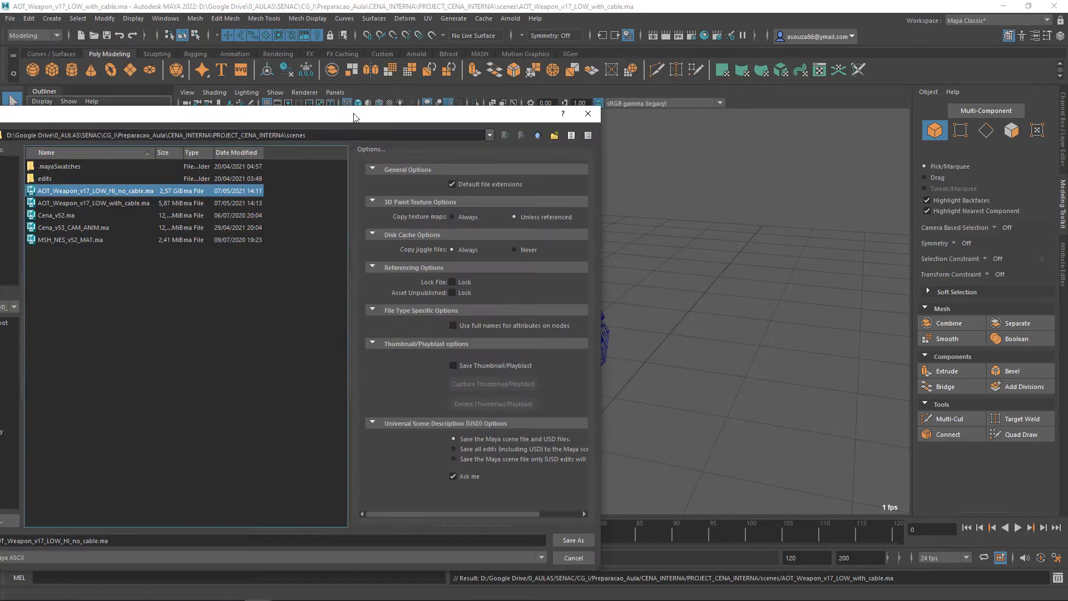
{"action": "left_click", "coordinate": [573, 540]}
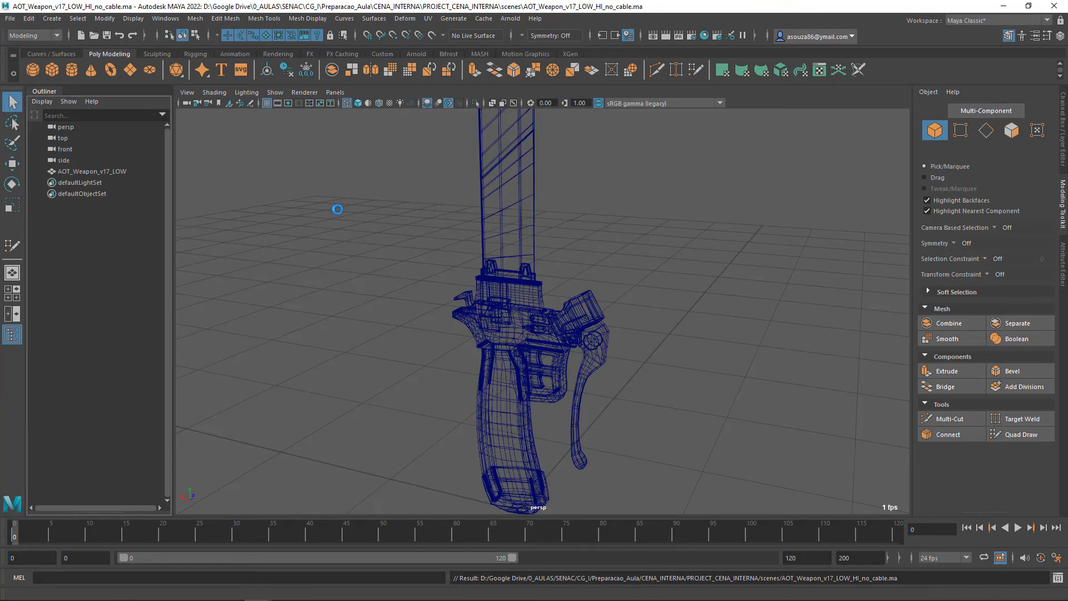
Open the recent scene AOT_Weapon_v17_LOW_HI_no_cable.ma in place of the cable-only scene
{"action": "key", "text": "alt+Tab"}
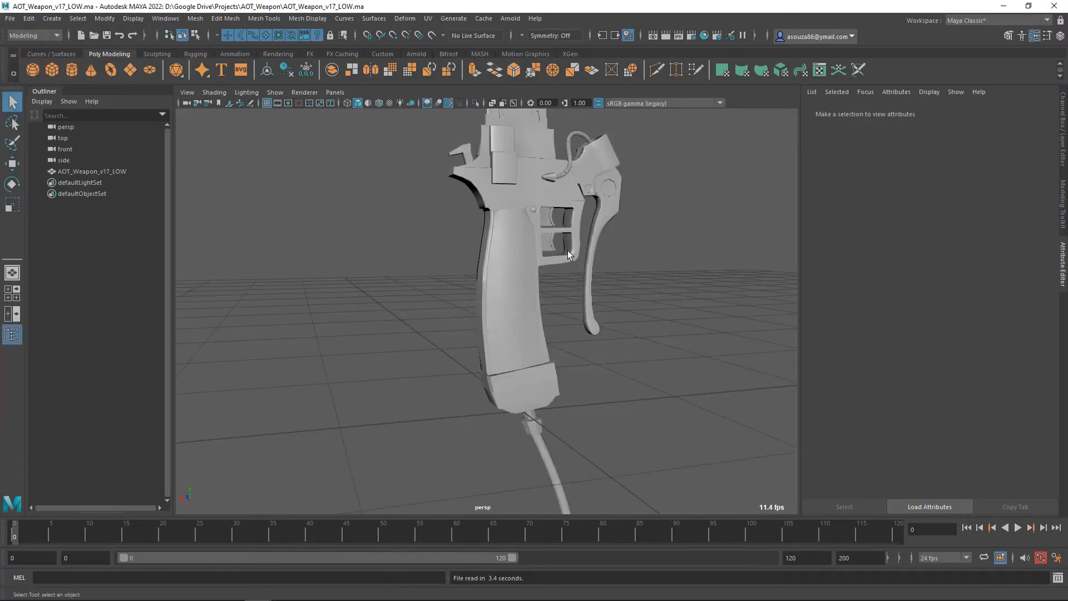
{"action": "scroll", "coordinate": [556, 393], "scroll_direction": "up", "scroll_amount": 8}
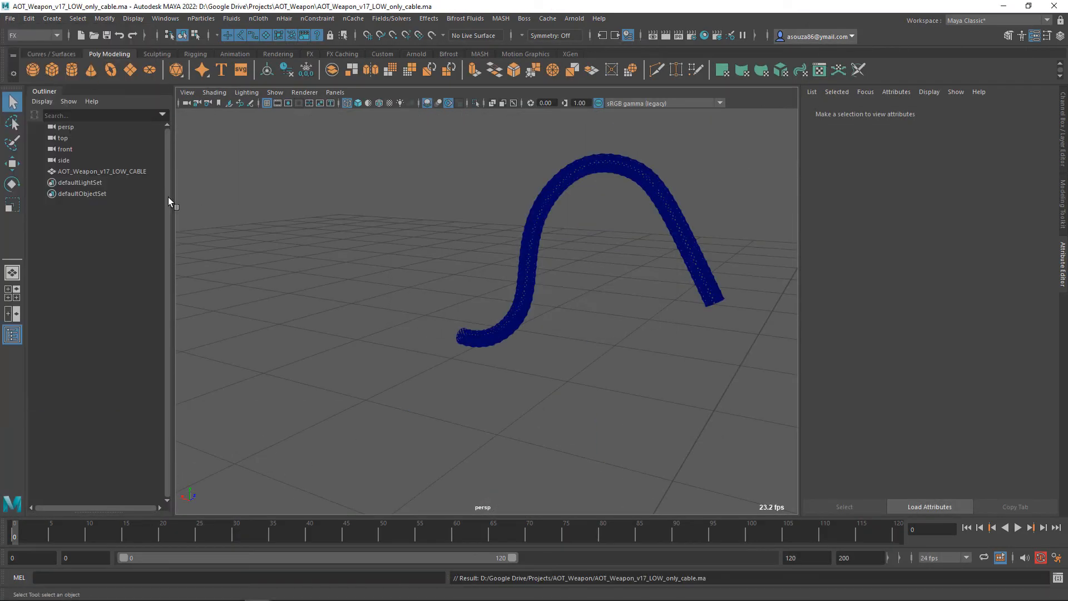
{"action": "left_click", "coordinate": [10, 18]}
{"action": "mouse_move", "coordinate": [61, 441]}
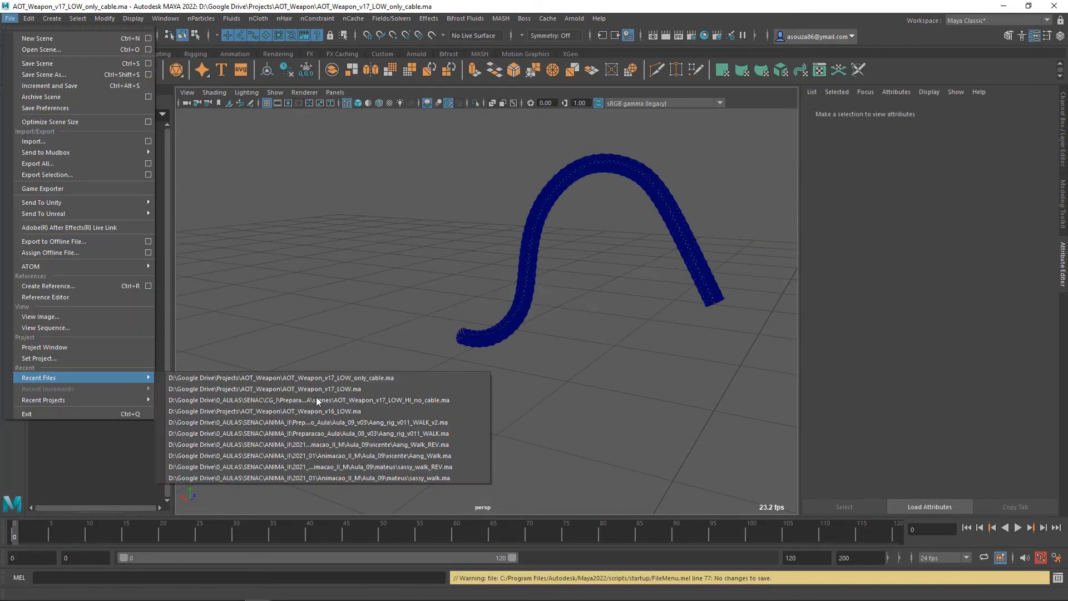
{"action": "left_click", "coordinate": [311, 478]}
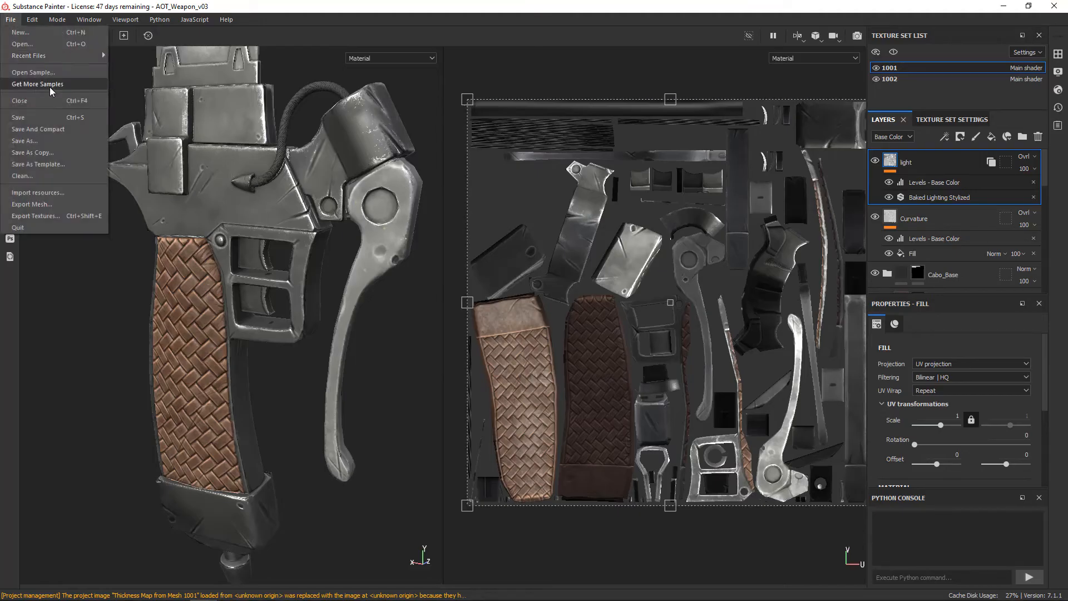
Switch to Substance Painter, save the project as AOT_Weapon_v04 and pick AOT_Weapon_v17_lv11_HIGH_MAYA as a high-definition mesh for baking
{"action": "left_click", "coordinate": [34, 89]}
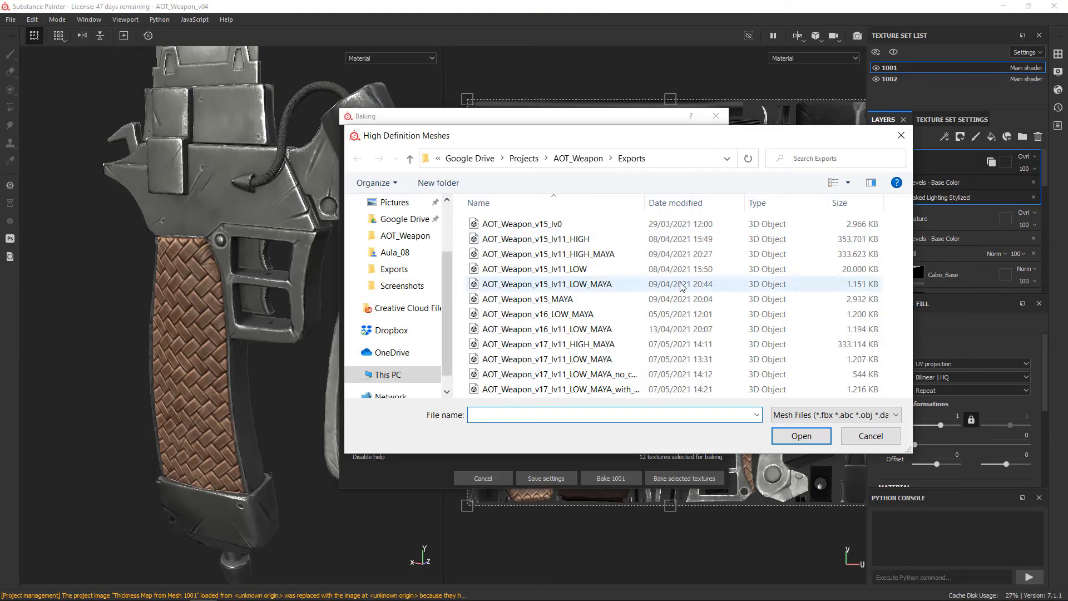
{"action": "left_click", "coordinate": [548, 341]}
{"action": "left_click", "coordinate": [870, 436]}
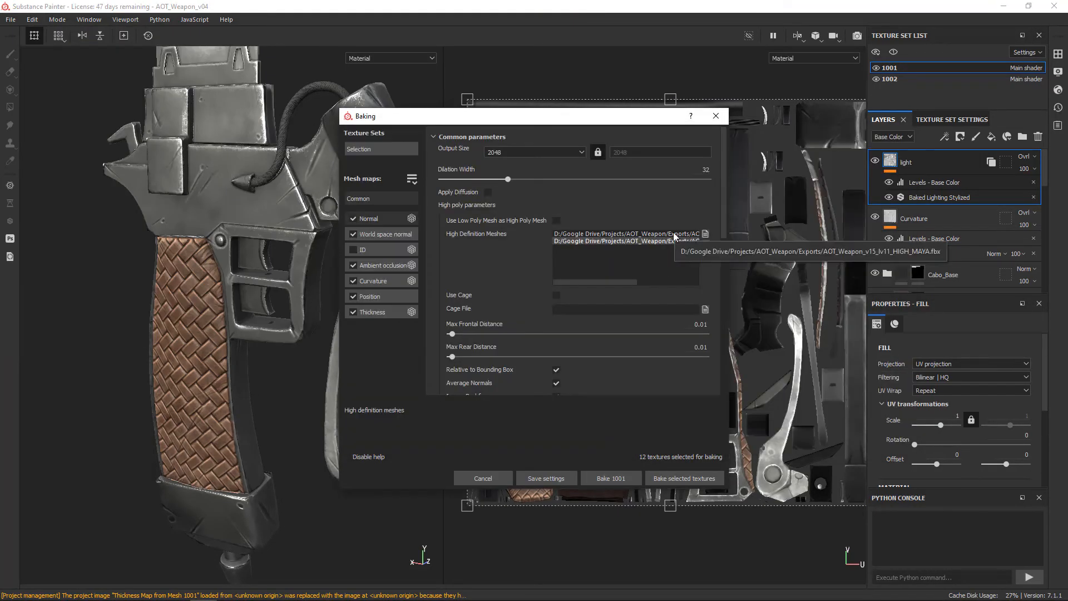
{"action": "left_click", "coordinate": [674, 234]}
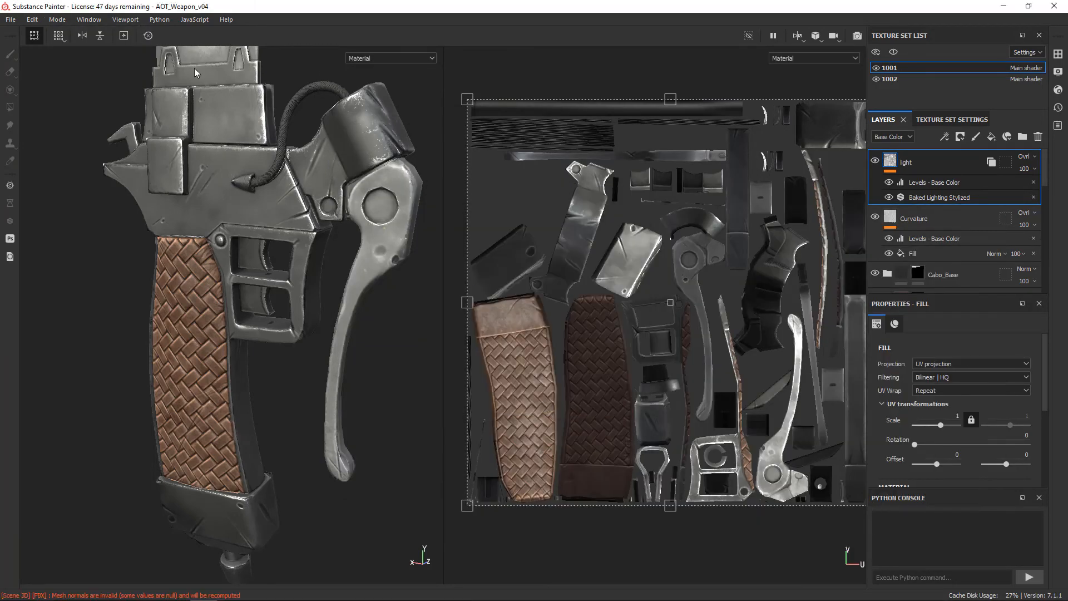
Bake the mesh maps of both texture sets at an output size of 512 from a single high-definition mesh
{"action": "left_click", "coordinate": [32, 19]}
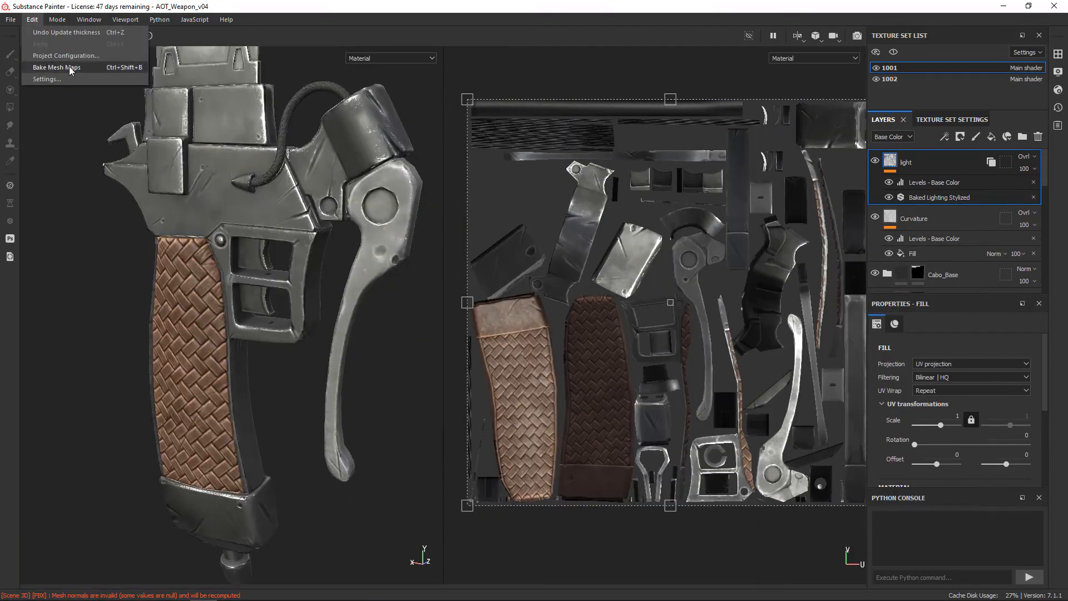
{"action": "left_click", "coordinate": [55, 69]}
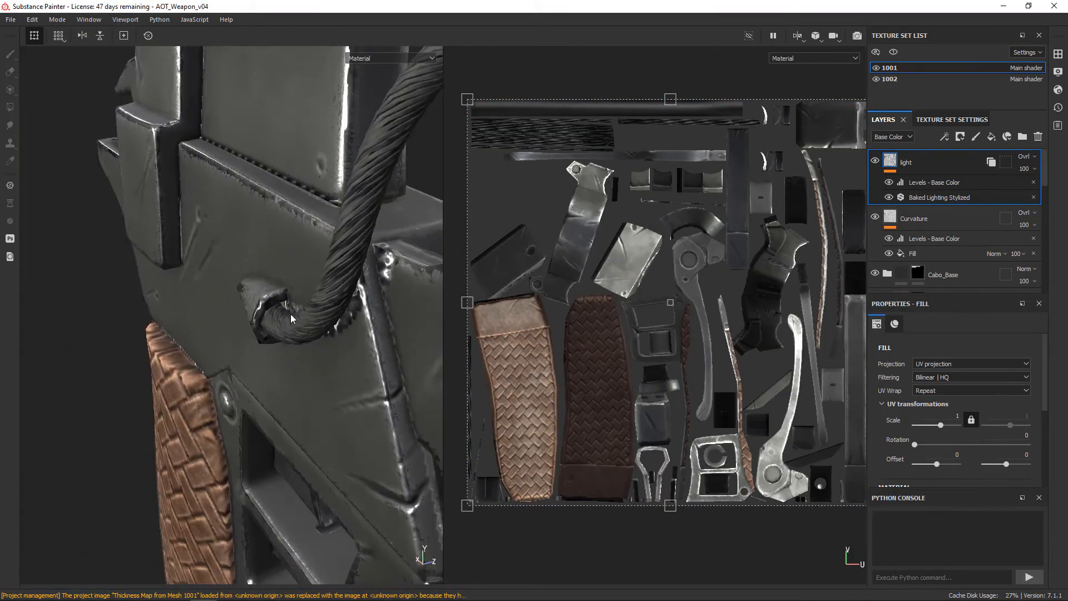
{"action": "left_click", "coordinate": [705, 234]}
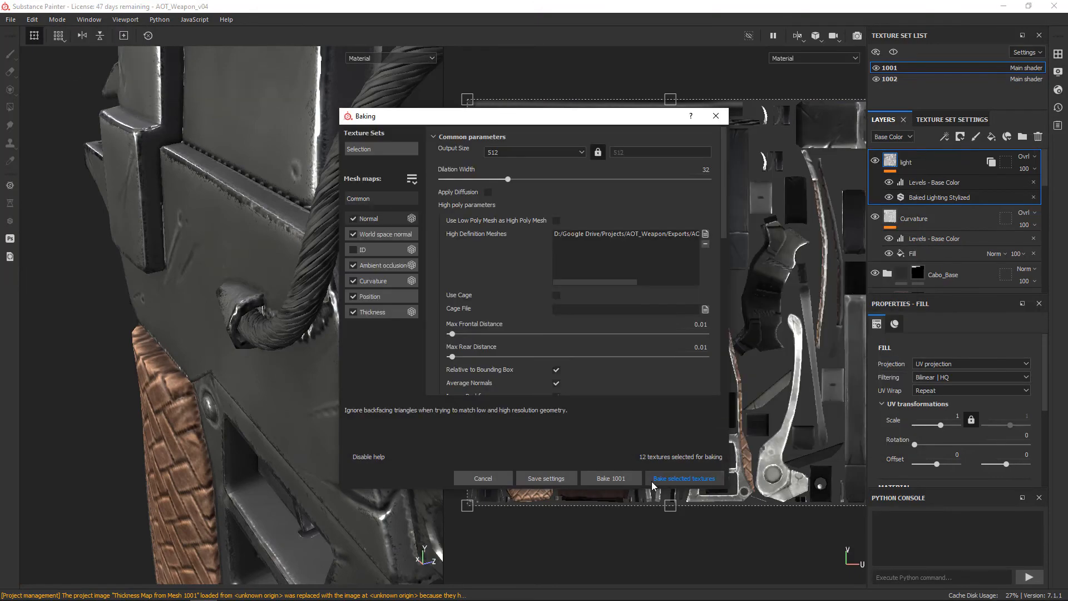
{"action": "left_click", "coordinate": [652, 482]}
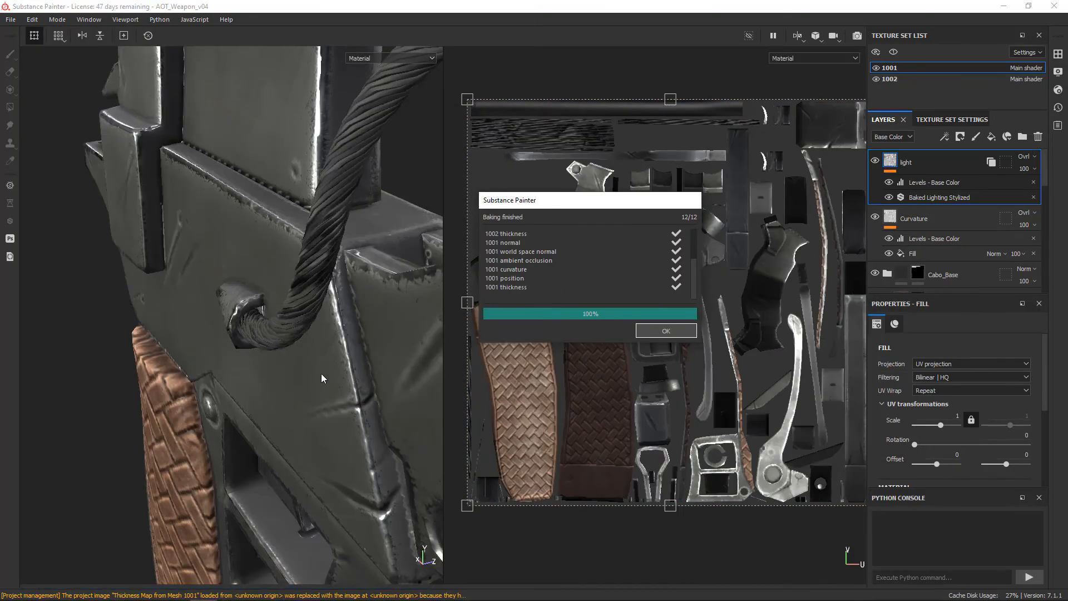
Set the bake's max frontal and max rear distance to 0.001 and rebake the selected textures
{"action": "mouse_move", "coordinate": [321, 373]}
{"action": "left_mouse_down", "text": "alt"}
{"action": "mouse_move", "coordinate": [268, 350]}
{"action": "mouse_move", "coordinate": [223, 348]}
{"action": "mouse_move", "coordinate": [240, 337]}
{"action": "left_mouse_up", "text": "alt"}
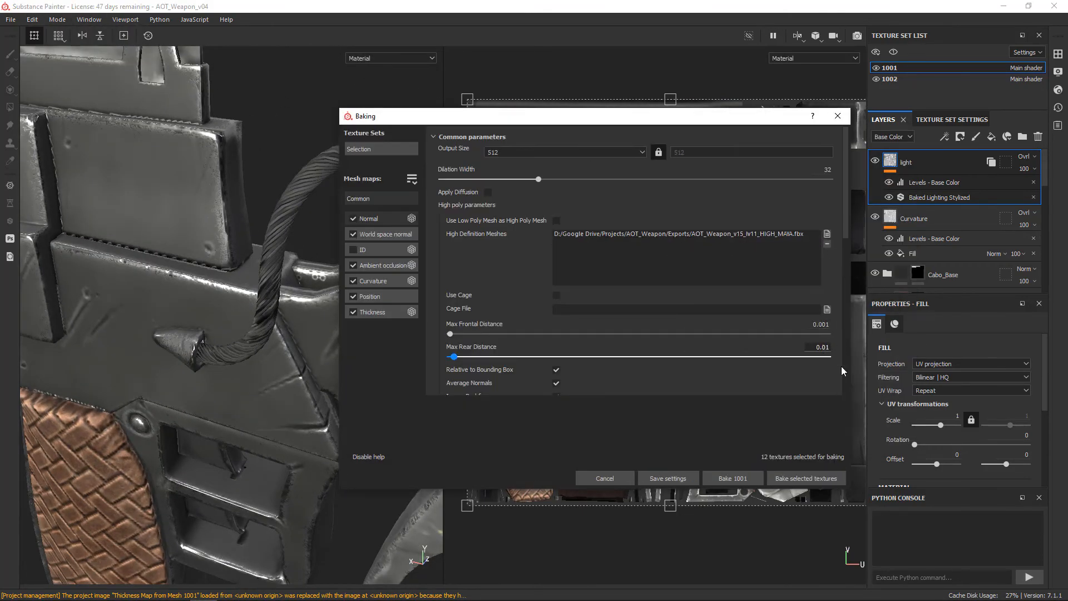
{"action": "left_click", "coordinate": [805, 477]}
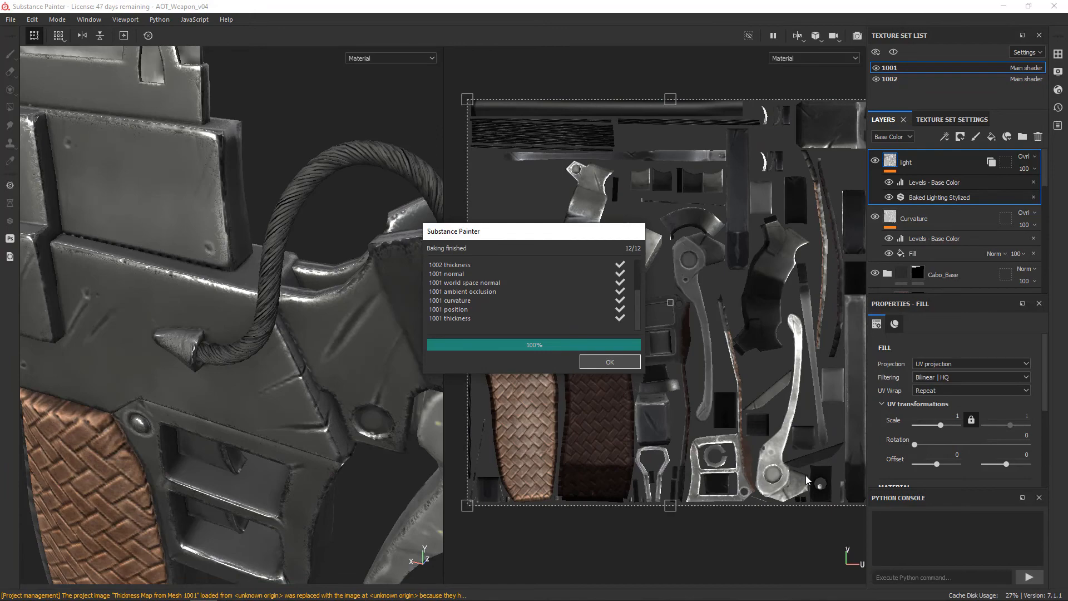
{"action": "left_click", "coordinate": [611, 362]}
Raise the bake's output size above 512 and bake the selected textures again
{"action": "left_click_drag", "start_coordinate": [289, 356], "coordinate": [289, 389], "text": "alt"}
{"action": "right_click_drag", "start_coordinate": [289, 389], "coordinate": [308, 353], "text": "alt"}
{"action": "left_click_drag", "start_coordinate": [308, 353], "coordinate": [267, 356], "text": "alt"}
{"action": "right_click_drag", "start_coordinate": [267, 356], "coordinate": [229, 352], "text": "alt"}
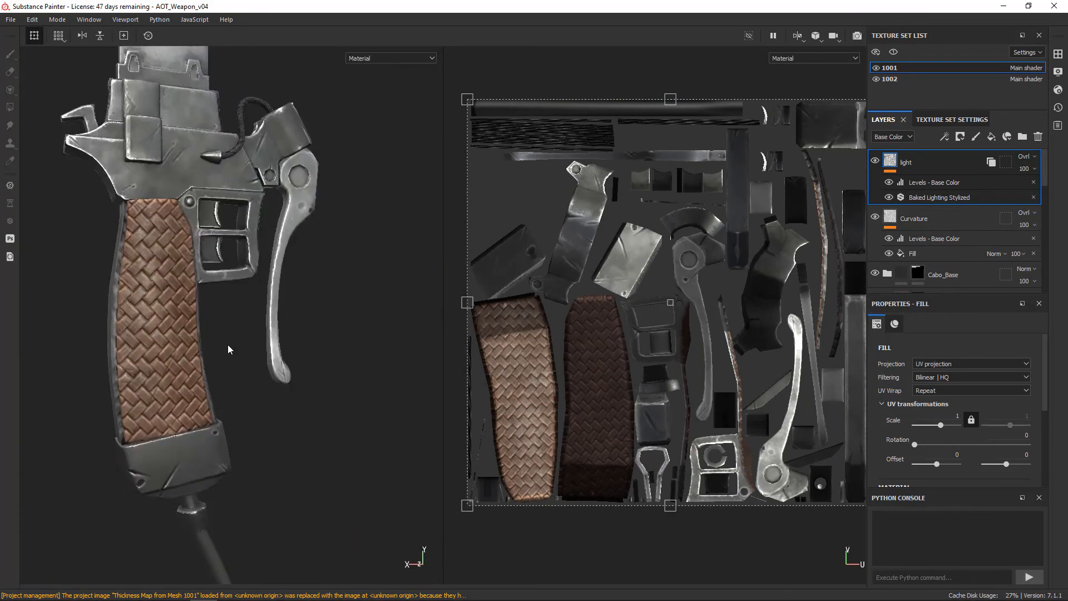
{"action": "left_click_drag", "start_coordinate": [229, 353], "coordinate": [256, 334], "text": "alt"}
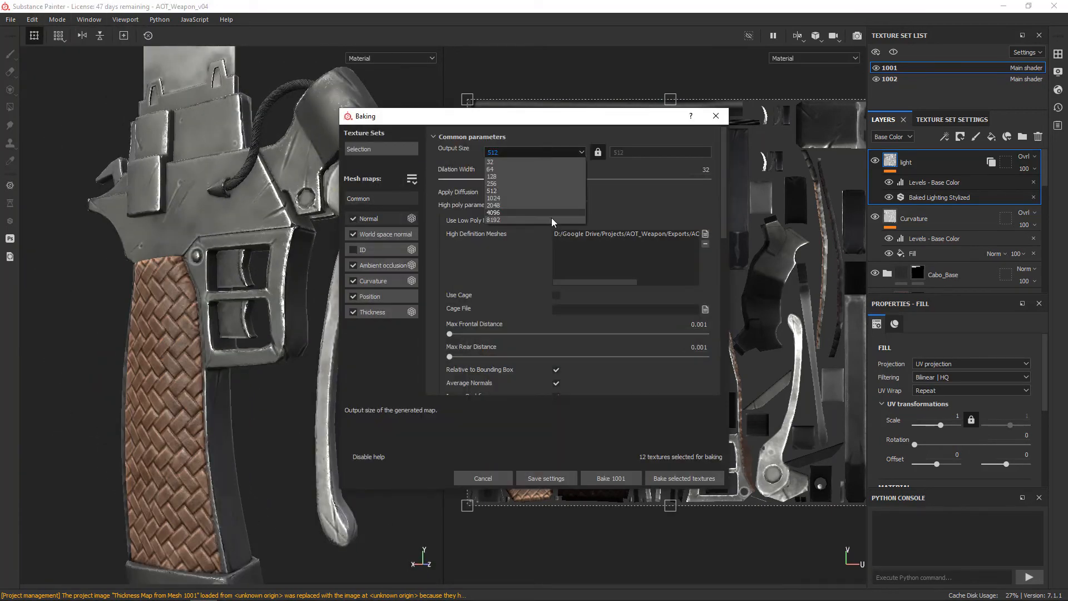
{"action": "left_click", "coordinate": [552, 219]}
{"action": "left_click", "coordinate": [684, 478]}
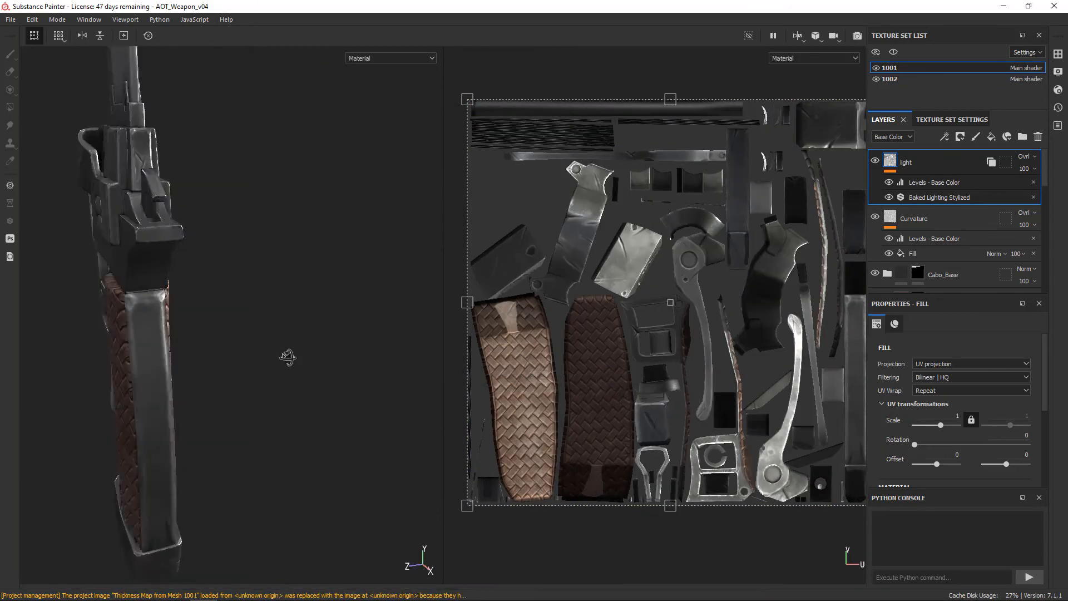
Switch to Iray rendering and rotate the Bonifacio Street environment so the open alley shows behind the weapon
{"action": "left_click_drag", "start_coordinate": [286, 358], "coordinate": [140, 154], "text": "alt"}
{"action": "left_click", "coordinate": [57, 19]}
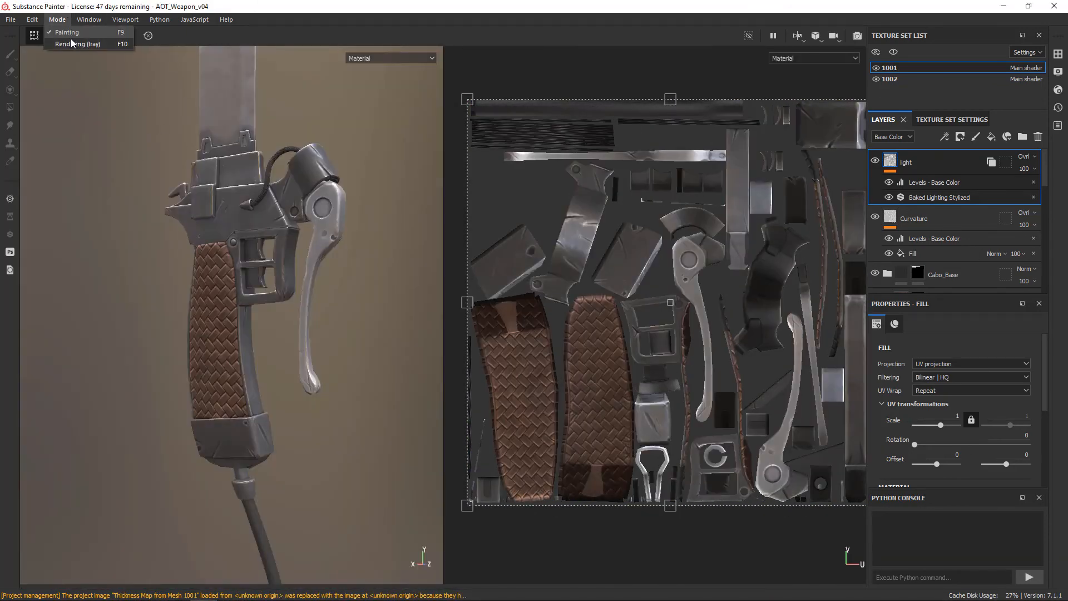
{"action": "left_click", "coordinate": [75, 44]}
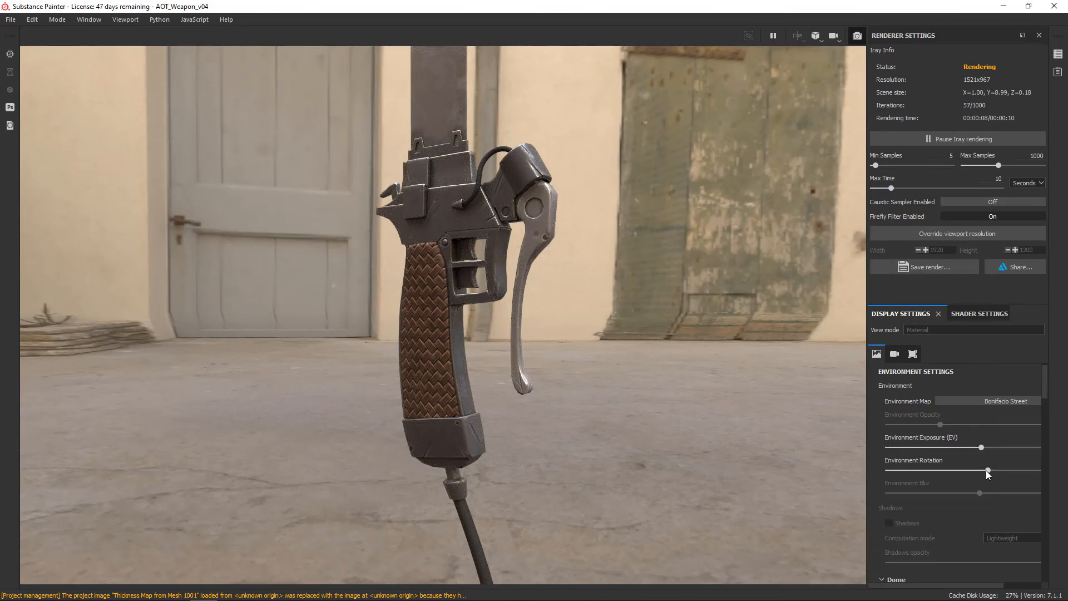
{"action": "left_click_drag", "start_coordinate": [988, 470], "coordinate": [1019, 472]}
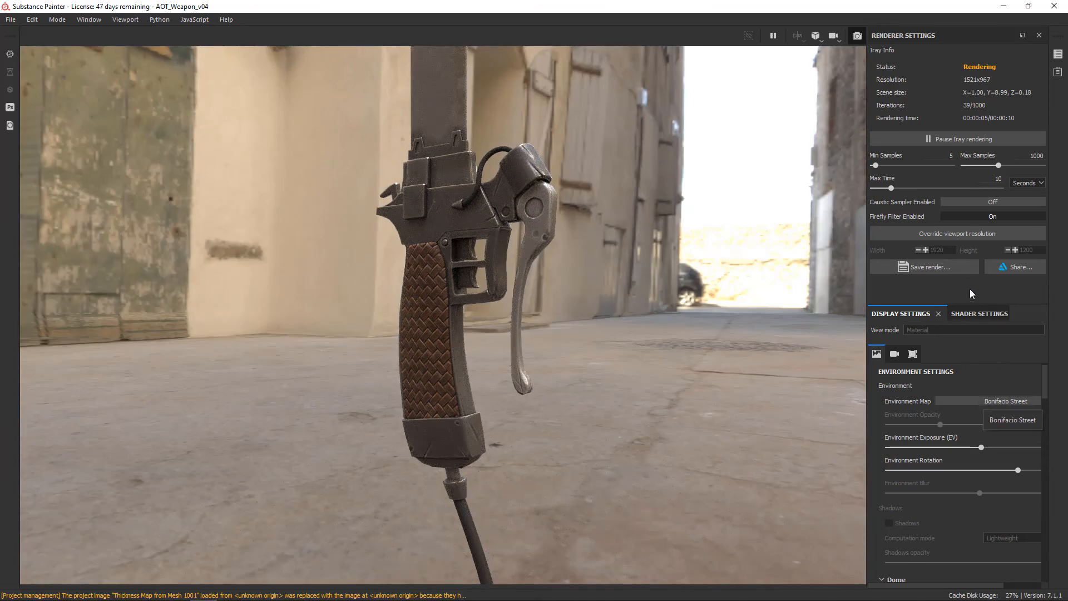
Save the Iray render as the JPEG render_texture_AOT_Weapon in the AOT_Weapon folder under Google Drive's Projects
{"action": "left_click", "coordinate": [977, 269]}
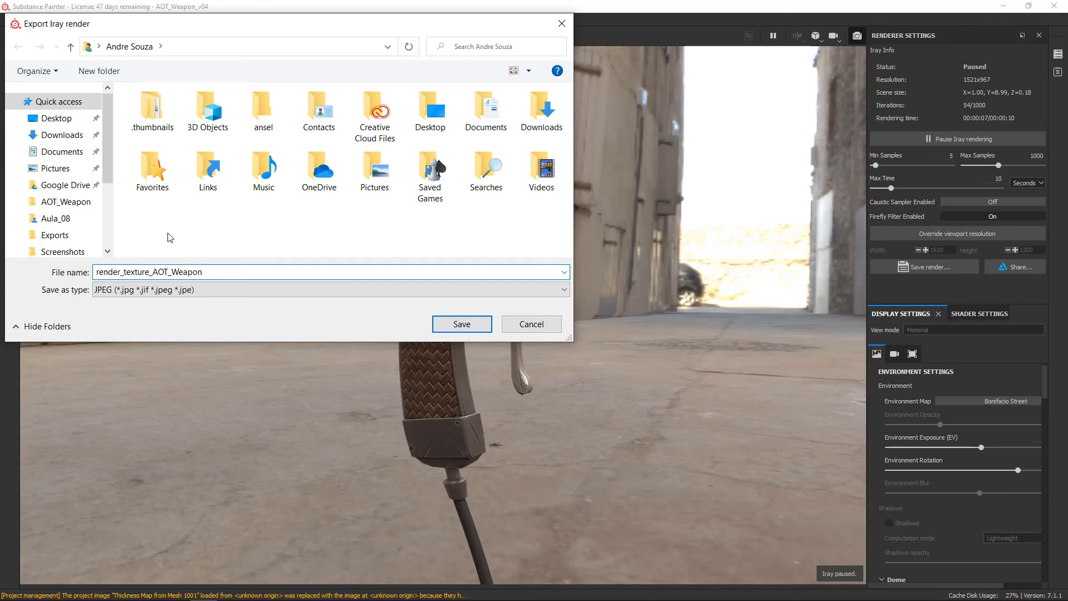
{"action": "left_click", "coordinate": [64, 185]}
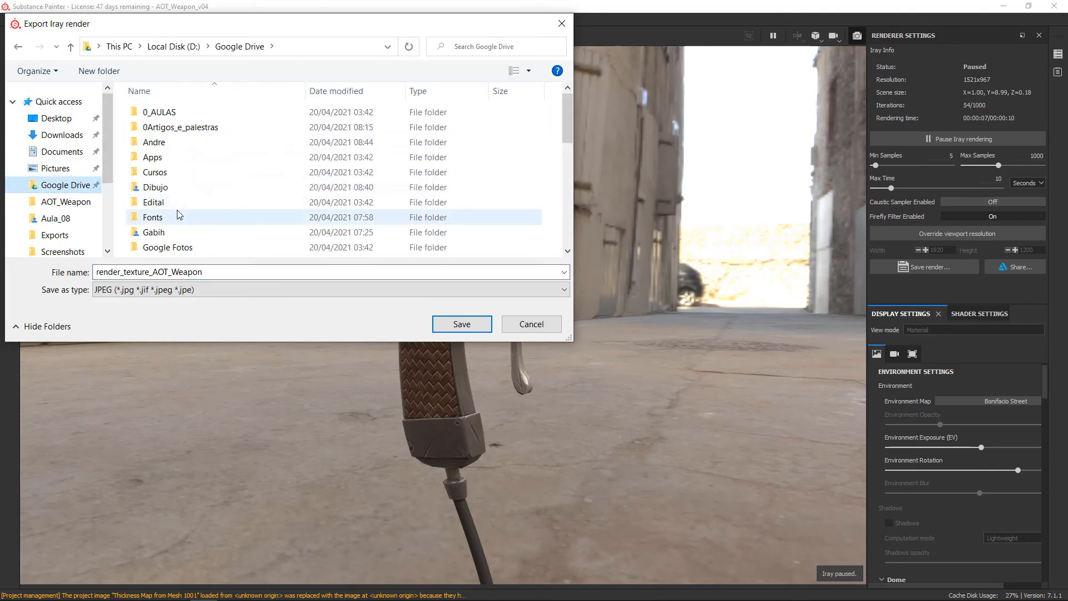
{"action": "scroll", "coordinate": [177, 231], "scroll_direction": "down", "scroll_amount": 2}
{"action": "scroll", "coordinate": [178, 231], "scroll_direction": "down", "scroll_amount": 1}
{"action": "scroll", "coordinate": [183, 230], "scroll_direction": "down", "scroll_amount": 1}
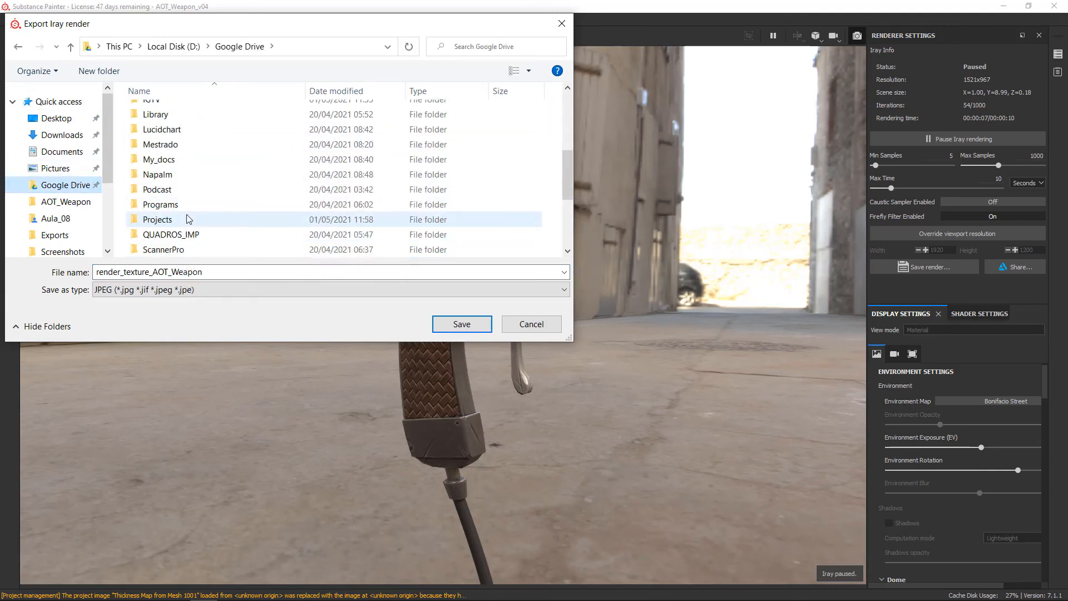
{"action": "left_click", "coordinate": [185, 222]}
{"action": "double_click", "coordinate": [186, 222]}
{"action": "left_click", "coordinate": [224, 127]}
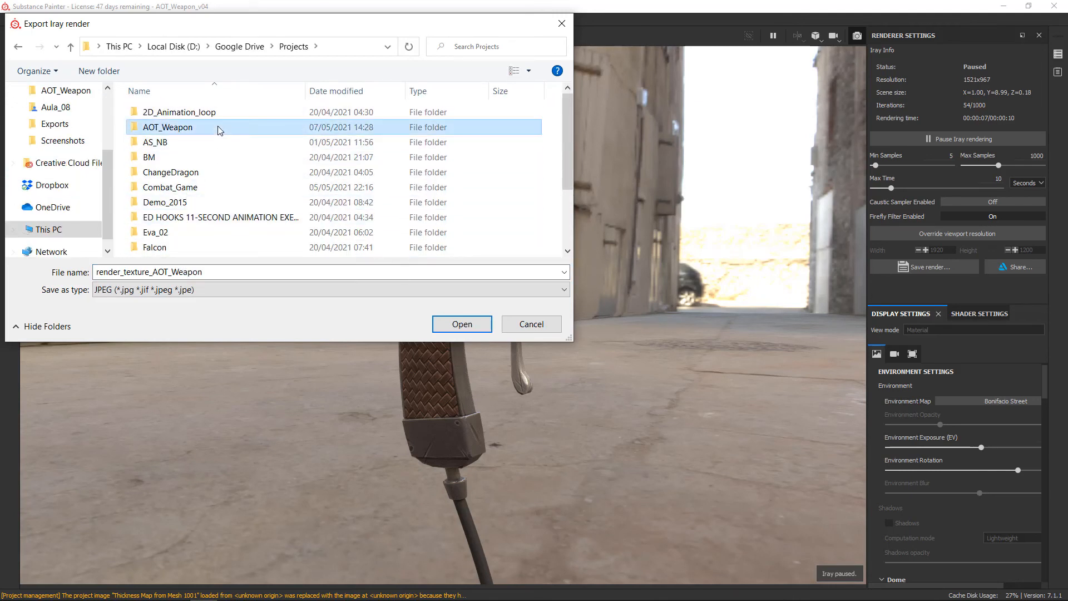
{"action": "double_click", "coordinate": [223, 127]}
{"action": "double_click", "coordinate": [293, 271]}
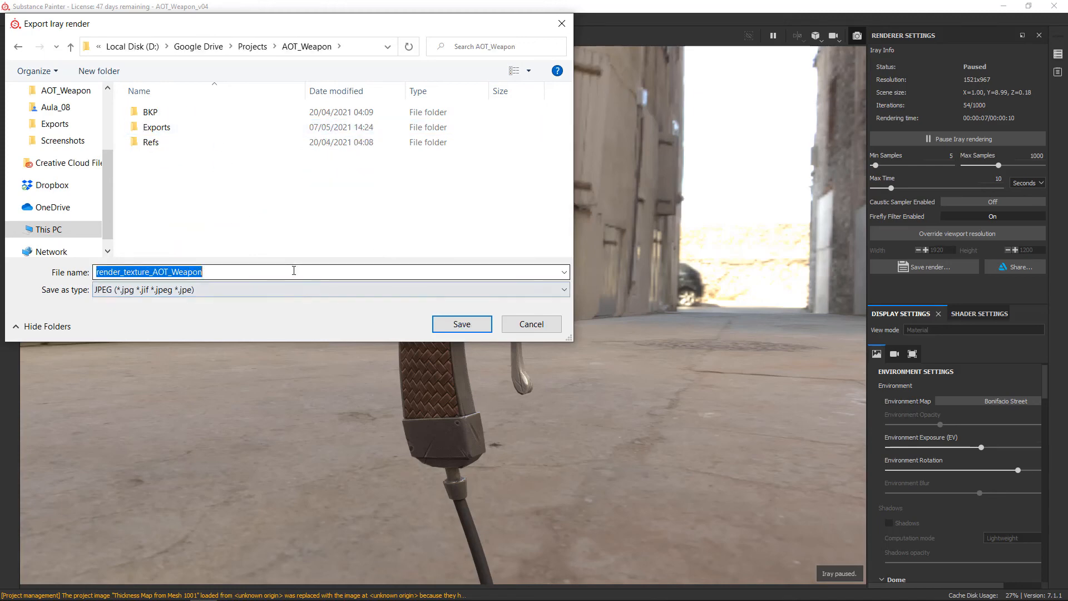
{"action": "left_click", "coordinate": [462, 324]}
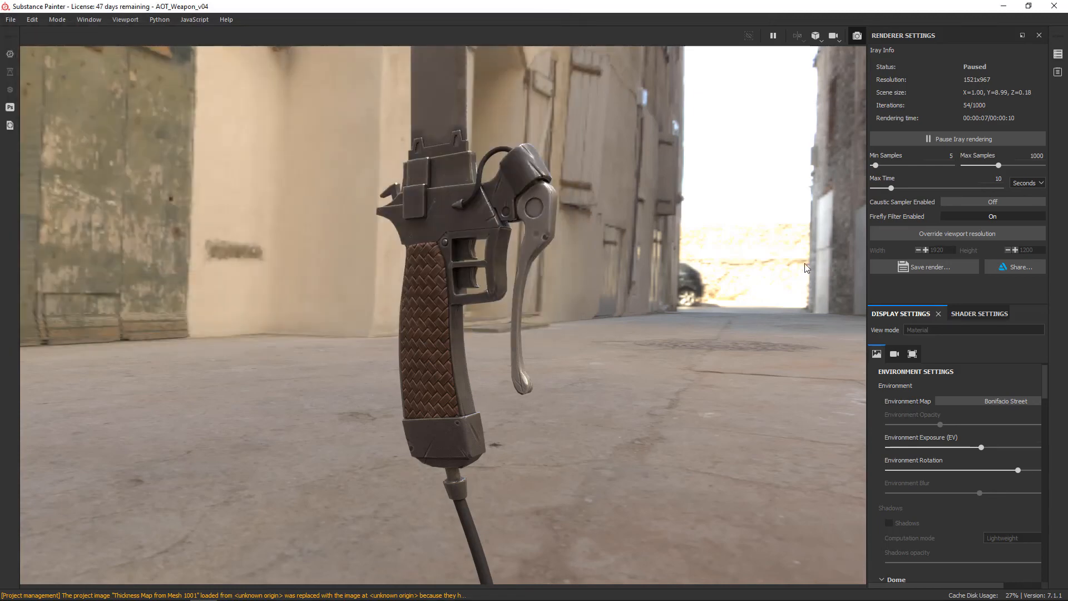
View the ArtStation export dialog without uploading, and look over the camera settings
{"action": "left_click", "coordinate": [1016, 267]}
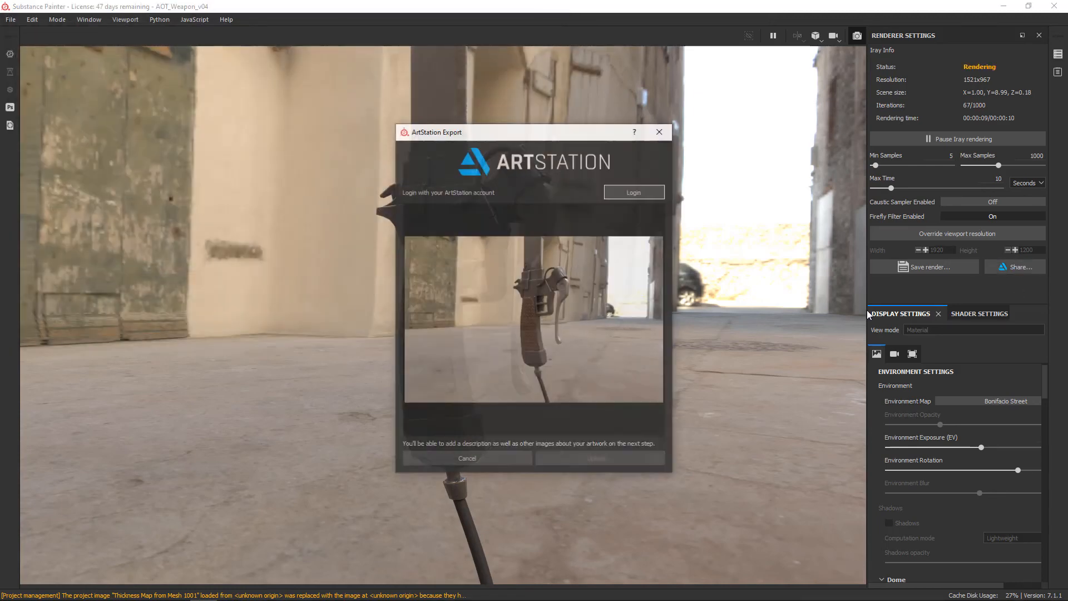
{"action": "left_click", "coordinate": [660, 132]}
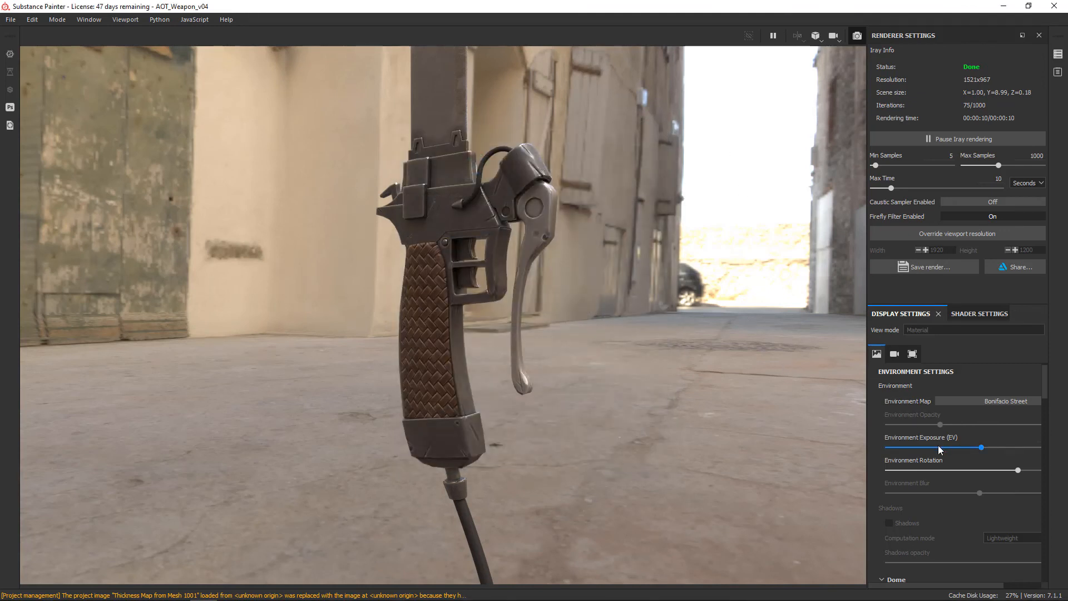
{"action": "scroll", "coordinate": [938, 502], "scroll_direction": "down", "scroll_amount": 1}
{"action": "scroll", "coordinate": [938, 502], "scroll_direction": "down", "scroll_amount": 10}
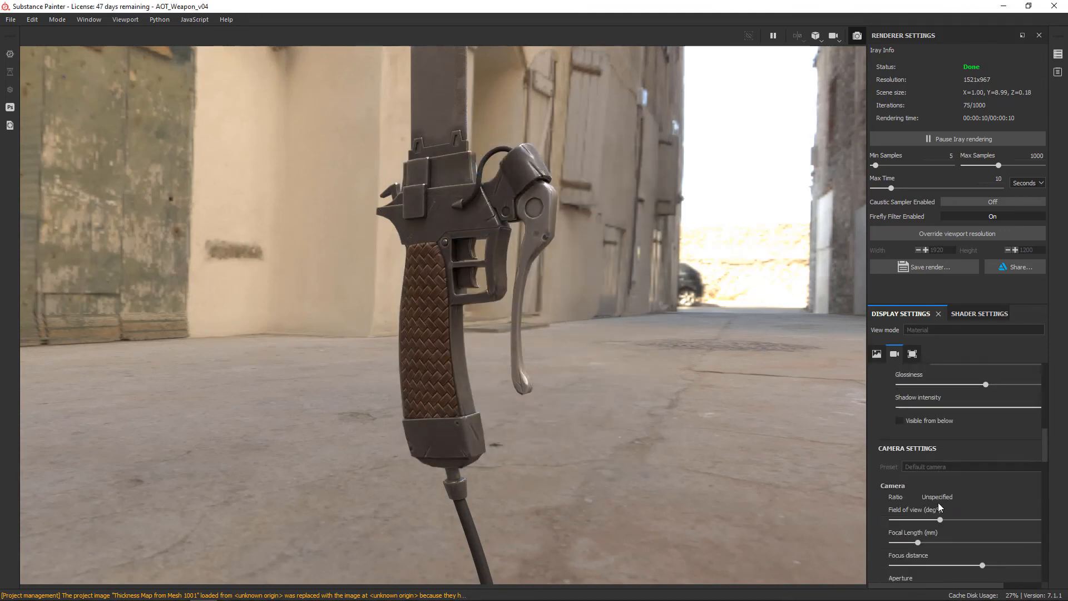
{"action": "scroll", "coordinate": [938, 503], "scroll_direction": "down", "scroll_amount": 1}
{"action": "scroll", "coordinate": [589, 300], "scroll_direction": "down", "scroll_amount": 4}
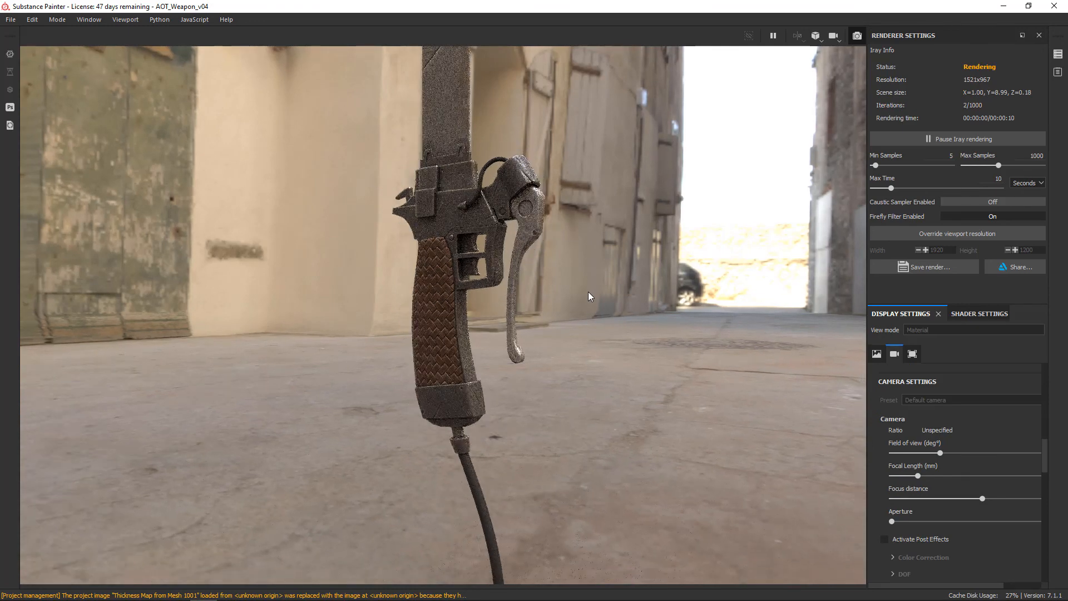
Frame the weapon closer and save the new Iray render over the existing render_texture_AOT_Weapon JPEG
{"action": "scroll", "coordinate": [589, 301], "scroll_direction": "up", "scroll_amount": 2}
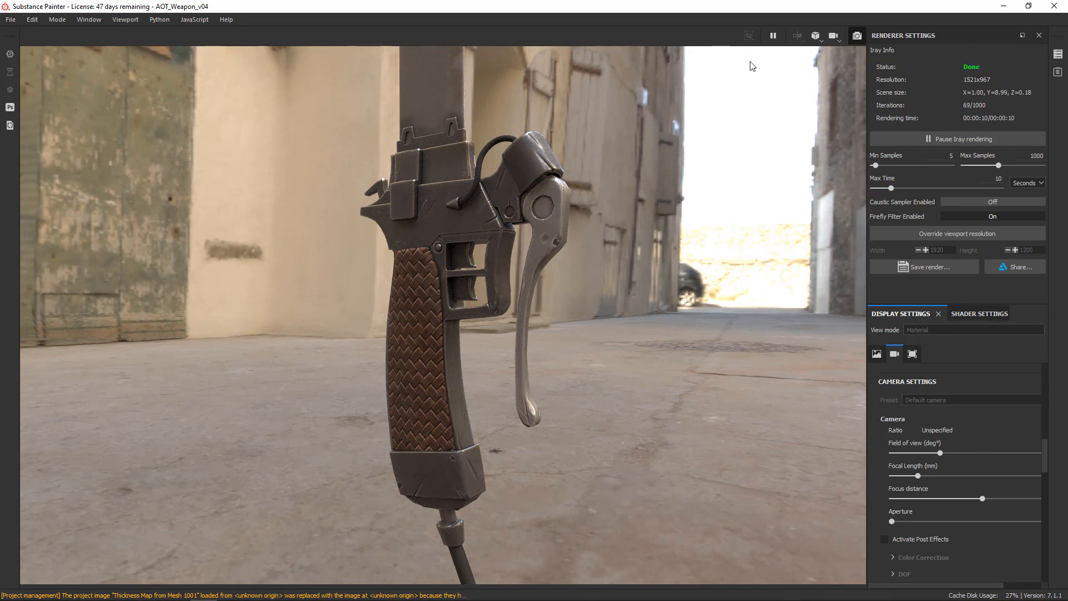
{"action": "left_click", "coordinate": [913, 267]}
{"action": "left_click", "coordinate": [267, 158]}
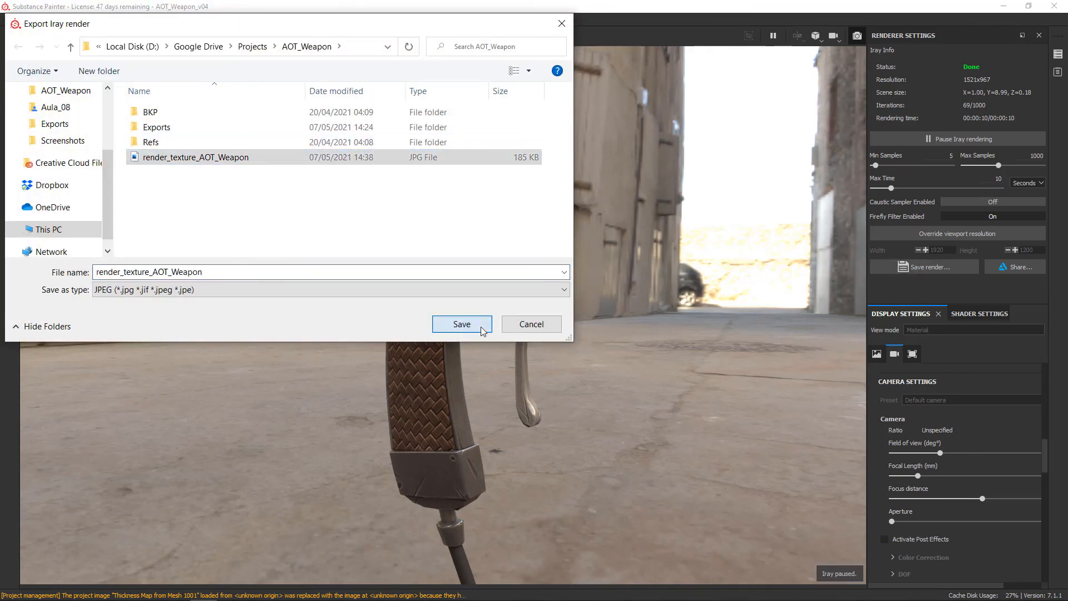
{"action": "left_click", "coordinate": [482, 326]}
{"action": "left_click", "coordinate": [560, 307]}
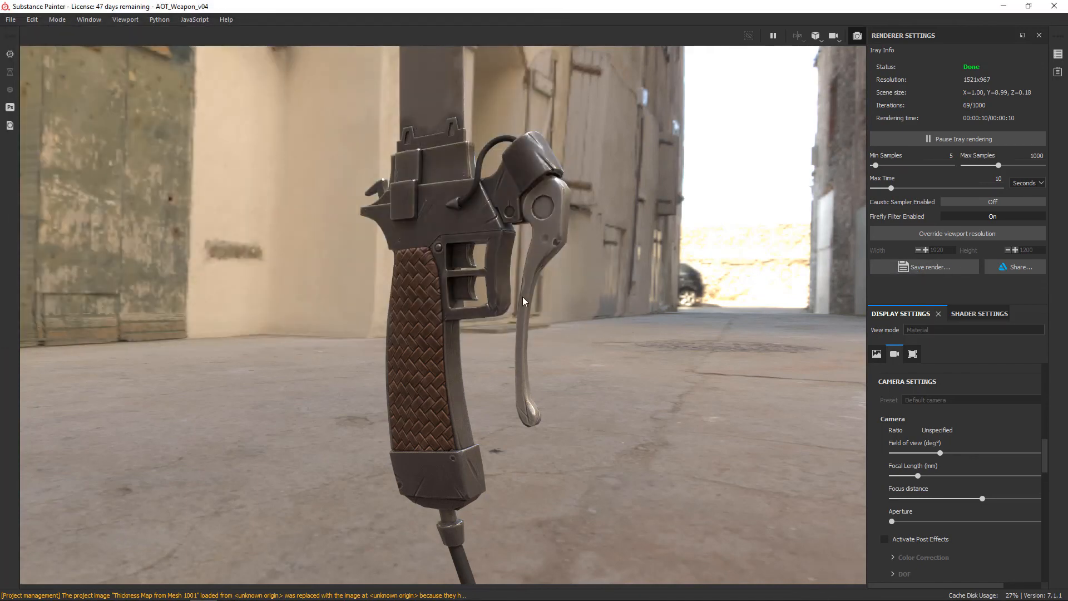
Render the weapon's opposite side in Iray and name its JPEG export render_texture_AOT_Weapon2 in the AOT_Weapon folder
{"action": "left_click_drag", "start_coordinate": [523, 301], "coordinate": [289, 284], "text": "alt"}
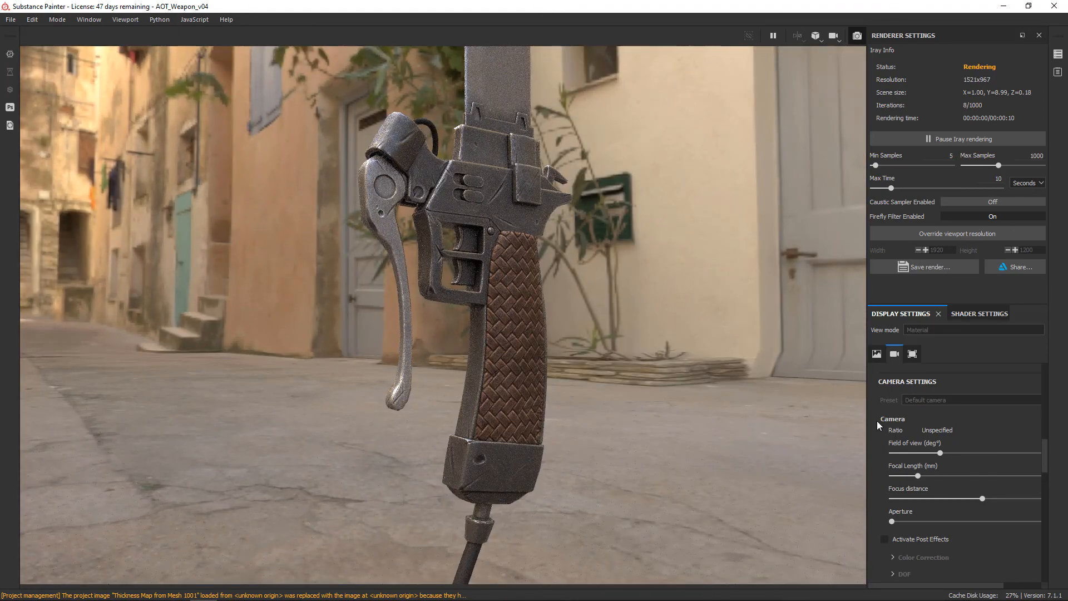
{"action": "left_click", "coordinate": [875, 355]}
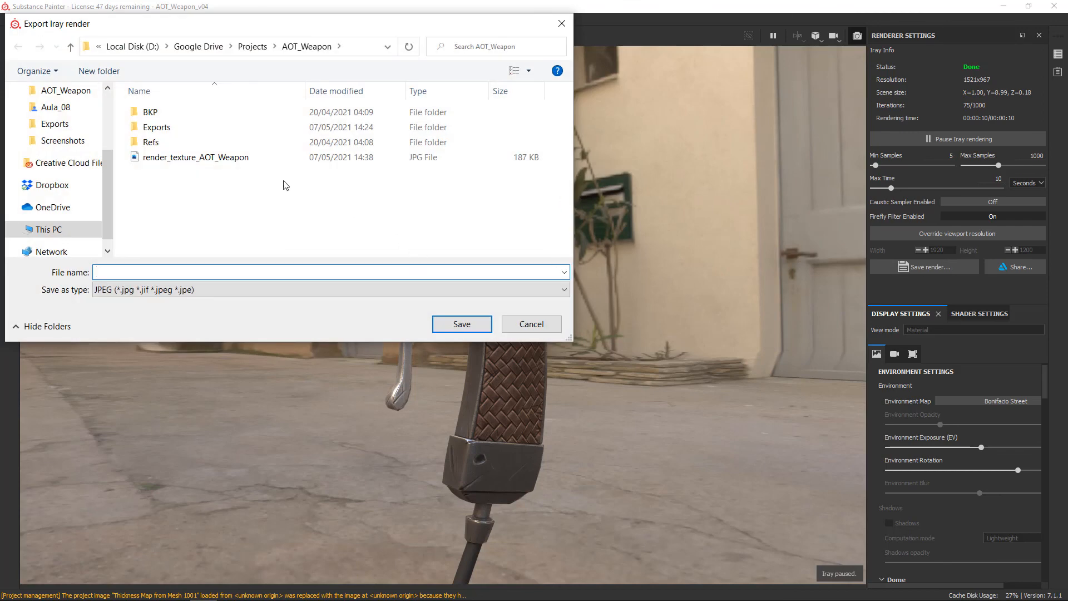
{"action": "left_click", "coordinate": [195, 157]}
{"action": "left_click", "coordinate": [259, 275]}
{"action": "left_click", "coordinate": [263, 275]}
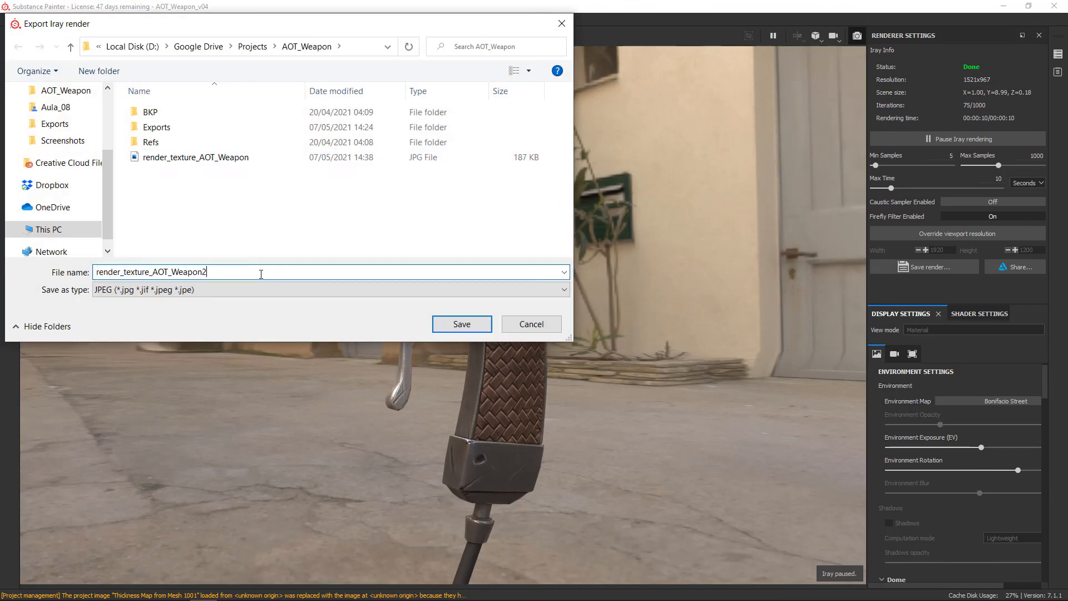